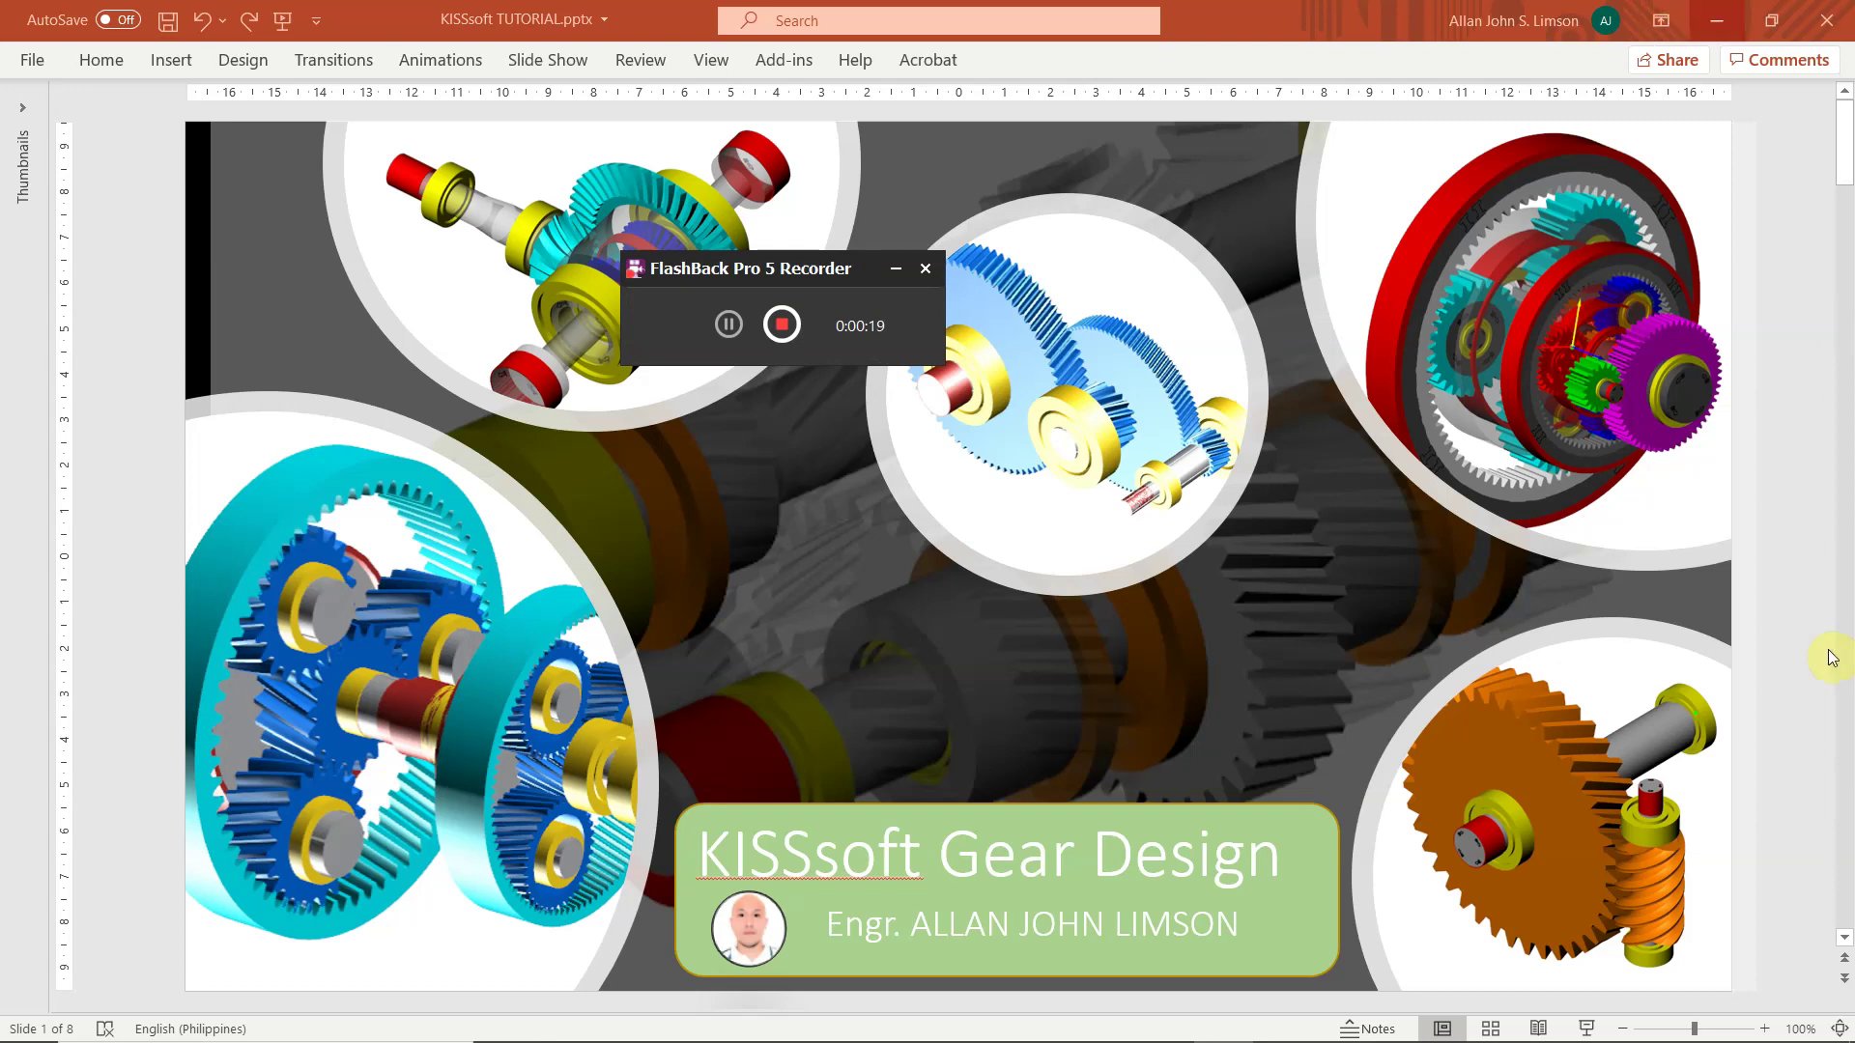
Scroll the tutorial deck down to slide 2, the cylindrical gear rough sizing task.
{"action": "scroll", "coordinate": [1831, 657], "scroll_direction": "down", "scroll_amount": 1}
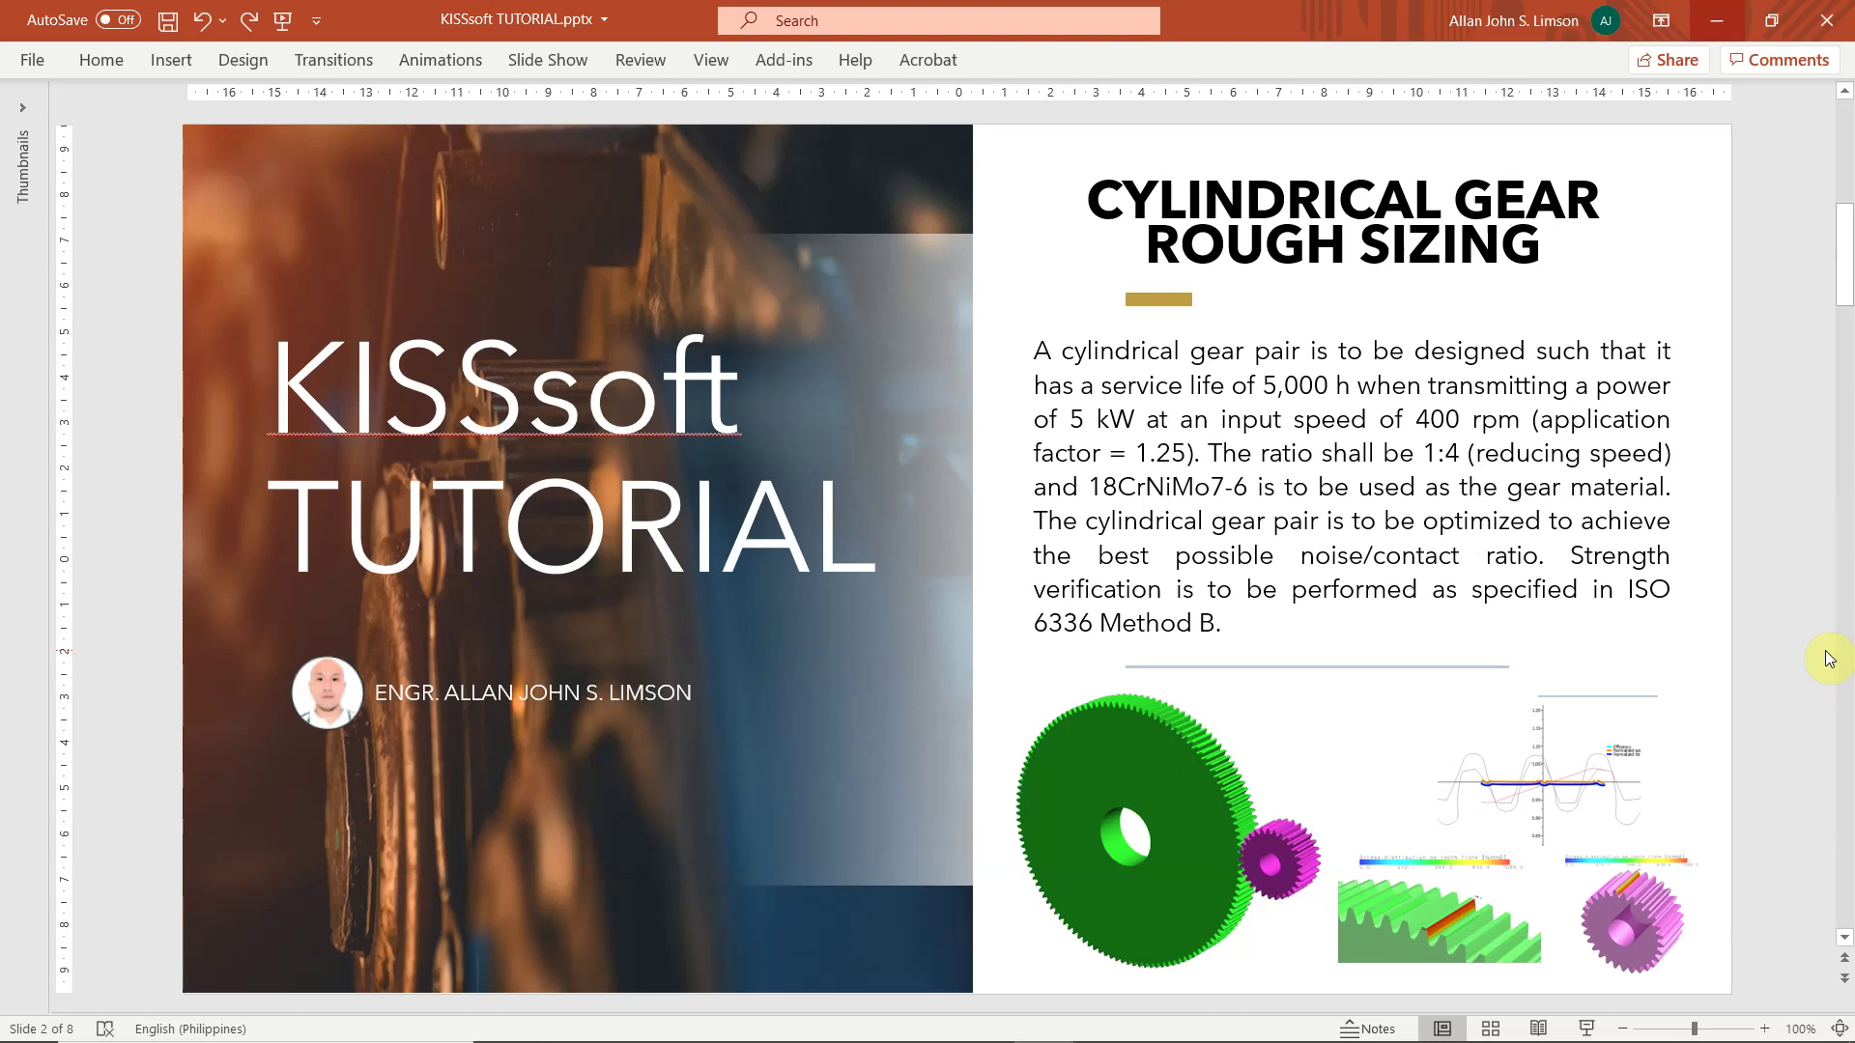
{"action": "left_click", "coordinate": [1268, 387]}
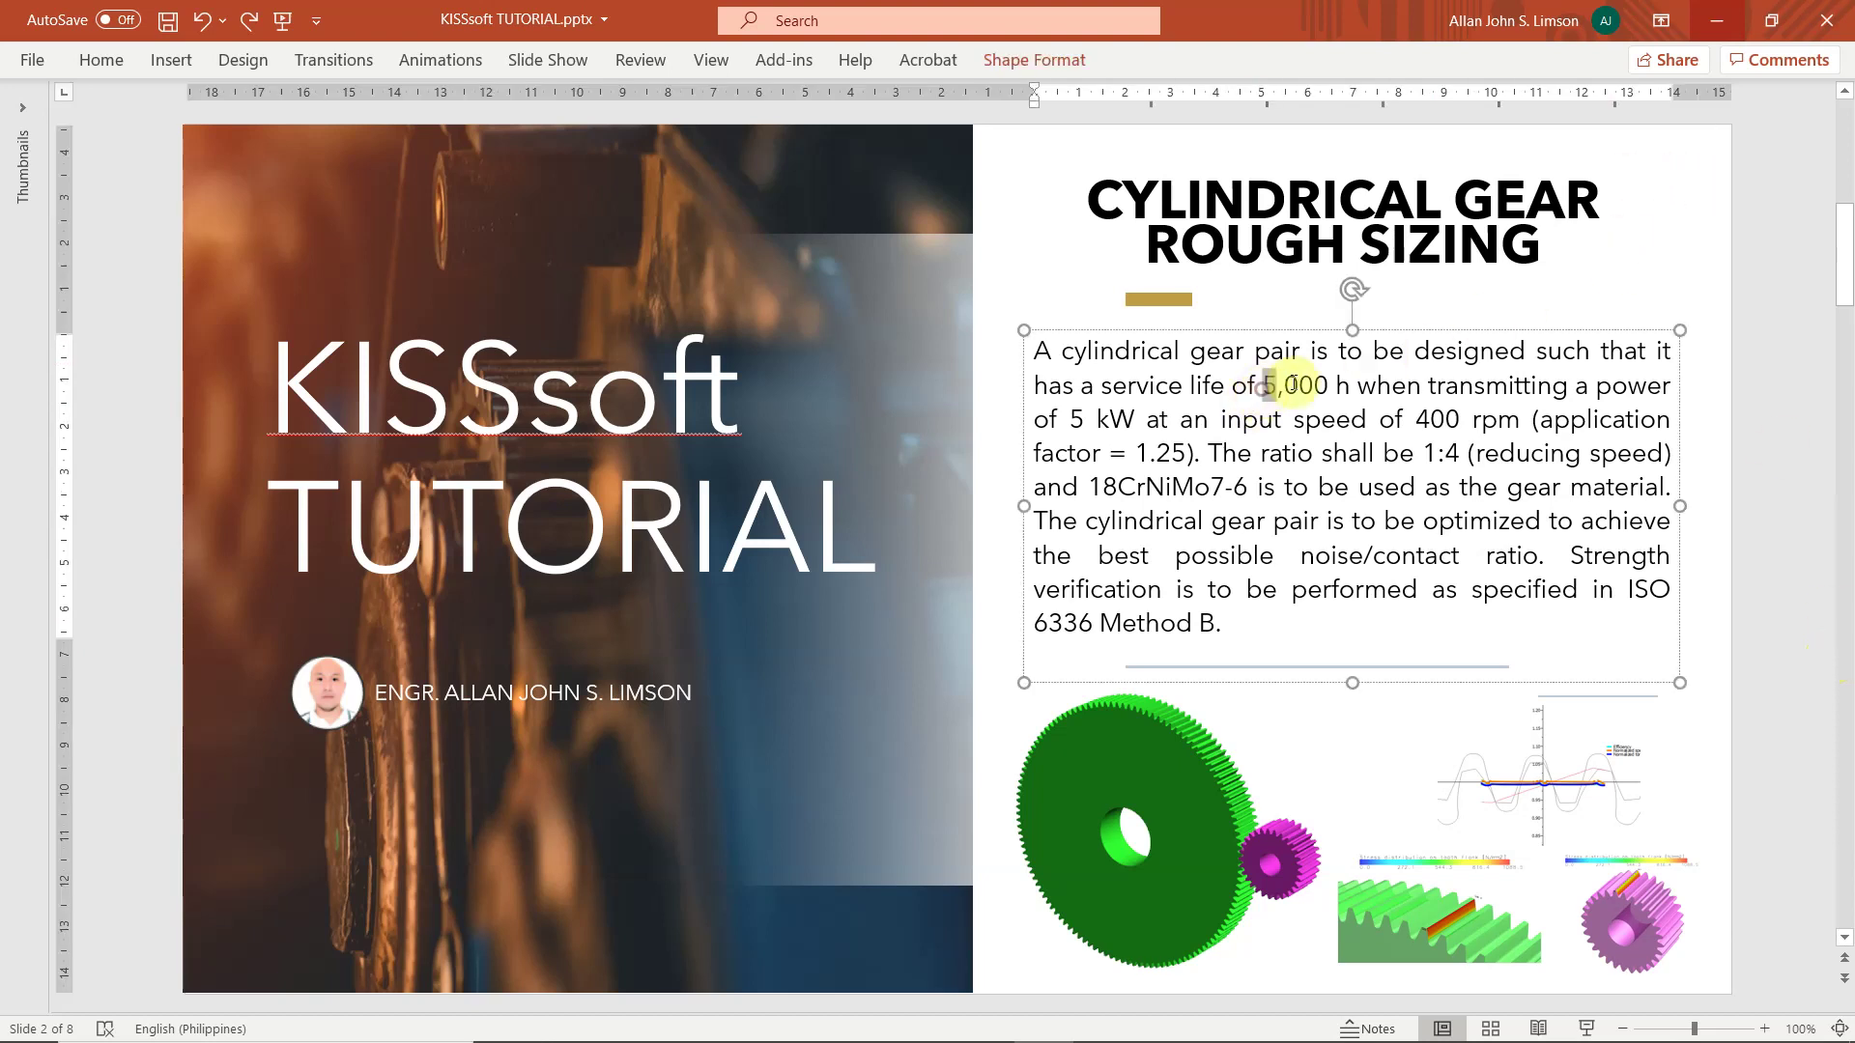
{"action": "left_click_drag", "start_coordinate": [1292, 384], "coordinate": [1350, 367]}
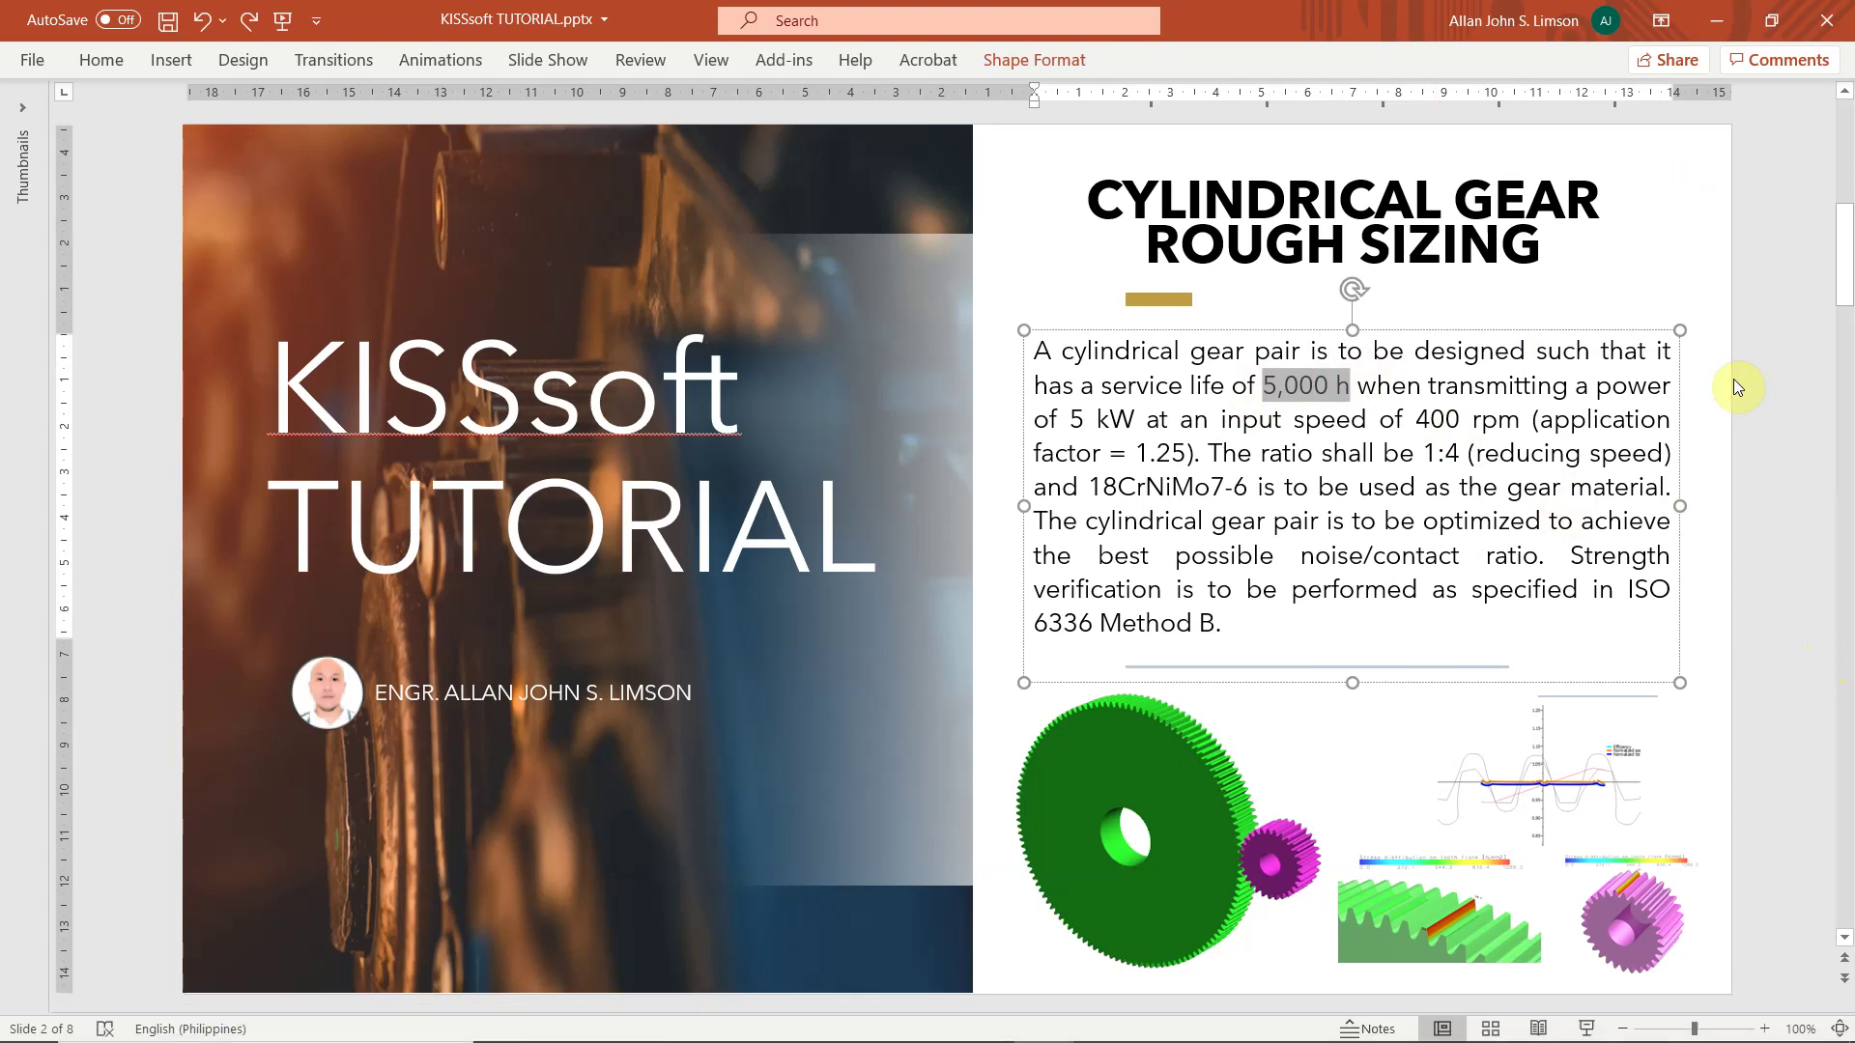
{"action": "left_click_drag", "start_coordinate": [1068, 421], "coordinate": [1143, 422]}
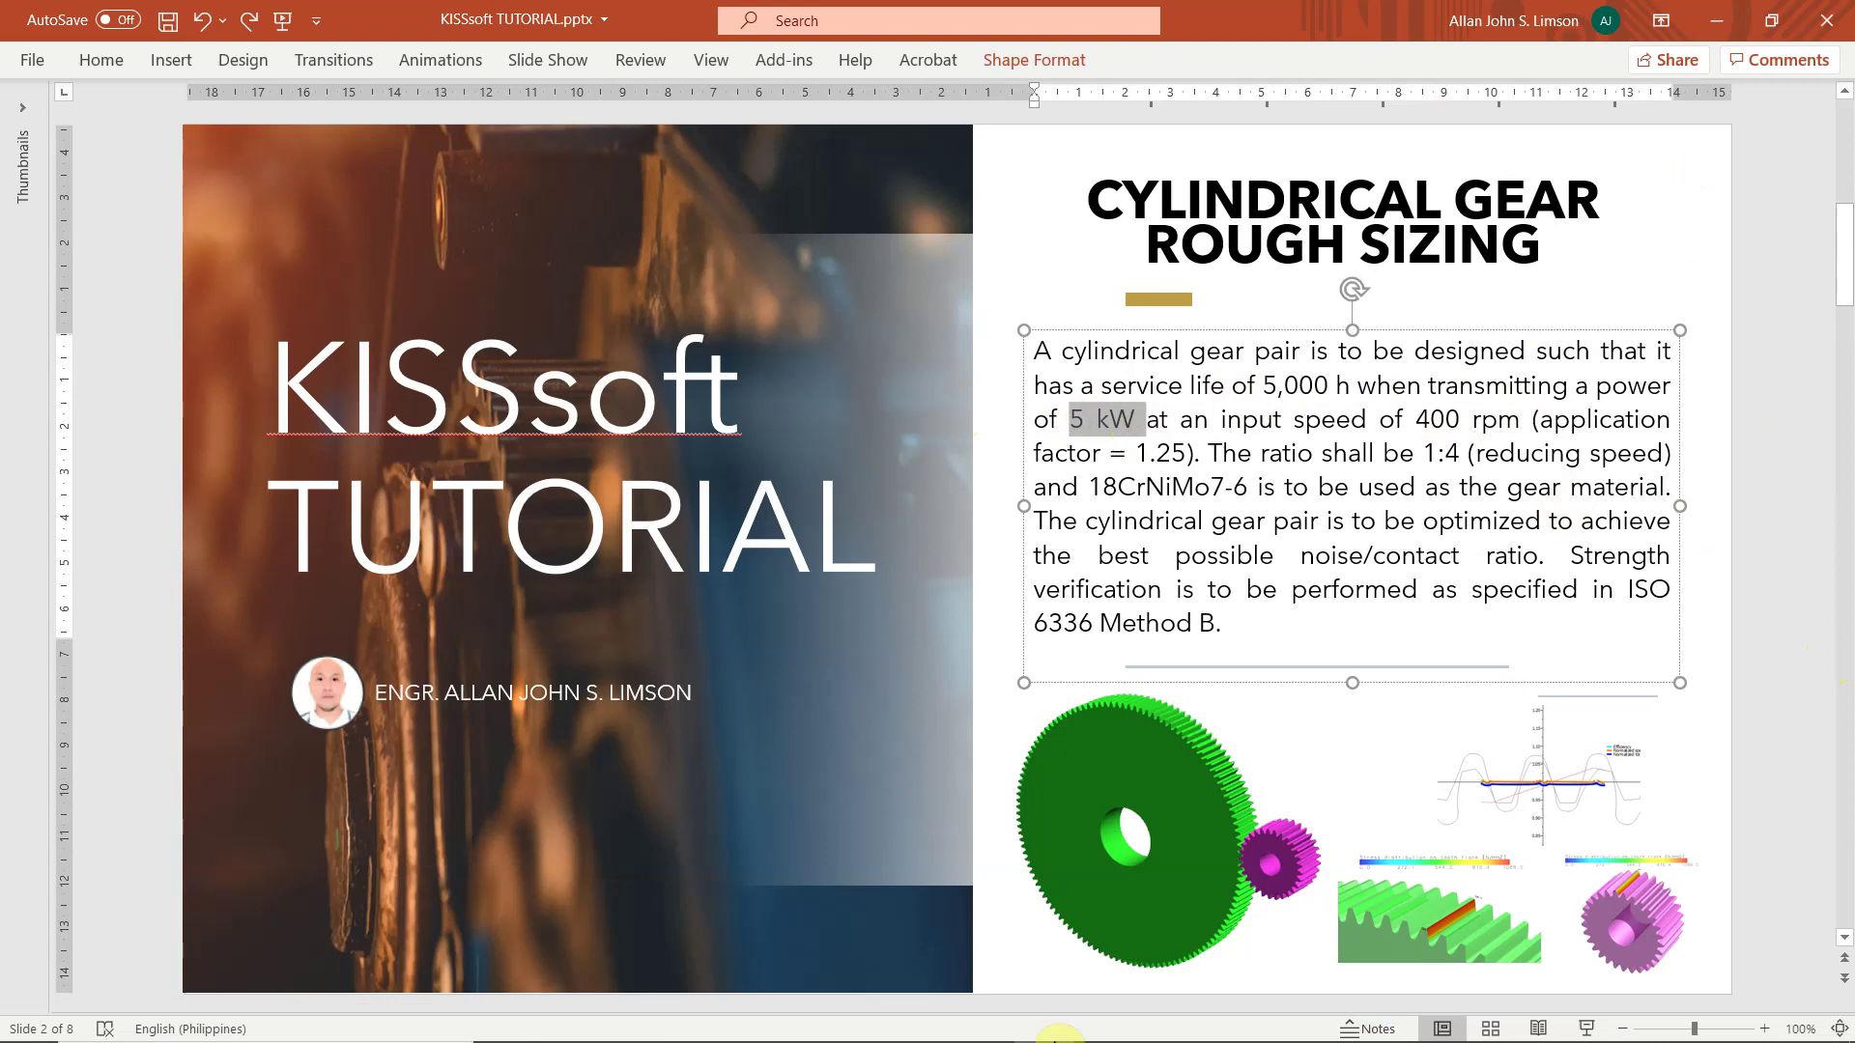
{"action": "left_click", "coordinate": [1239, 1034]}
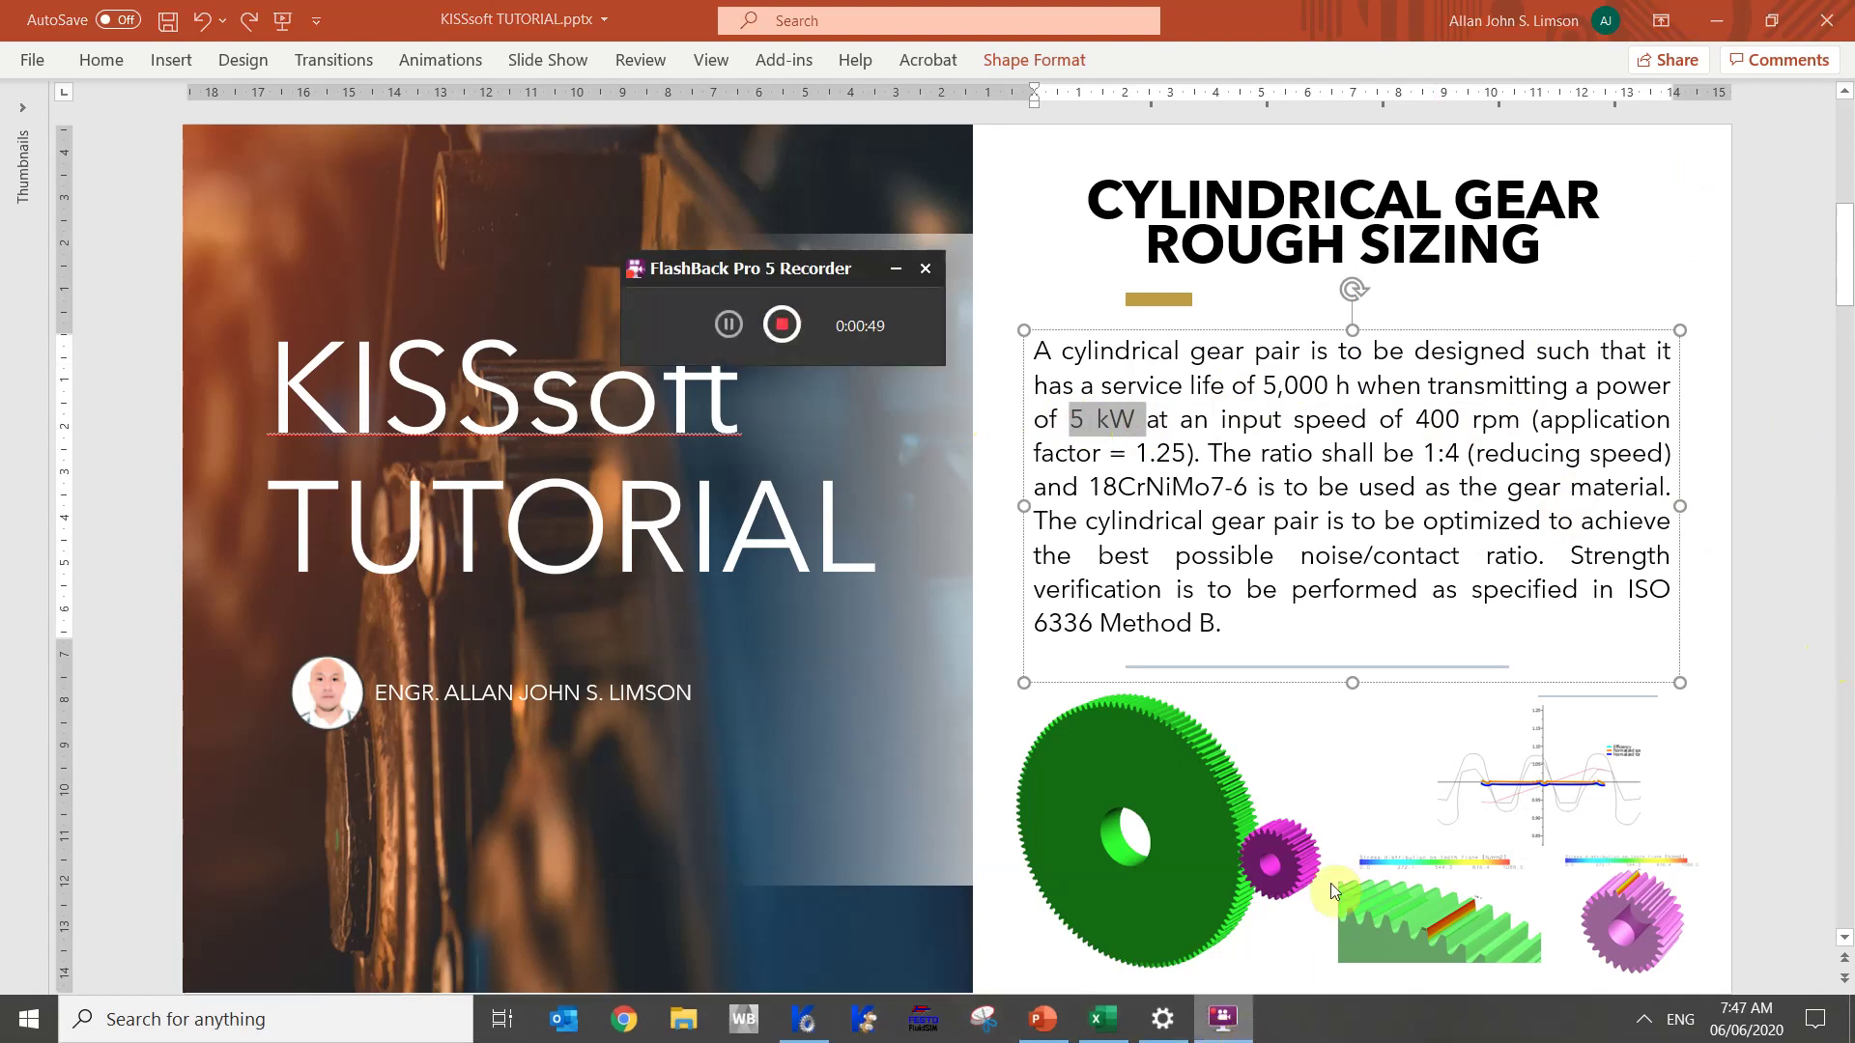
{"action": "left_click_drag", "start_coordinate": [1411, 410], "coordinate": [1537, 418]}
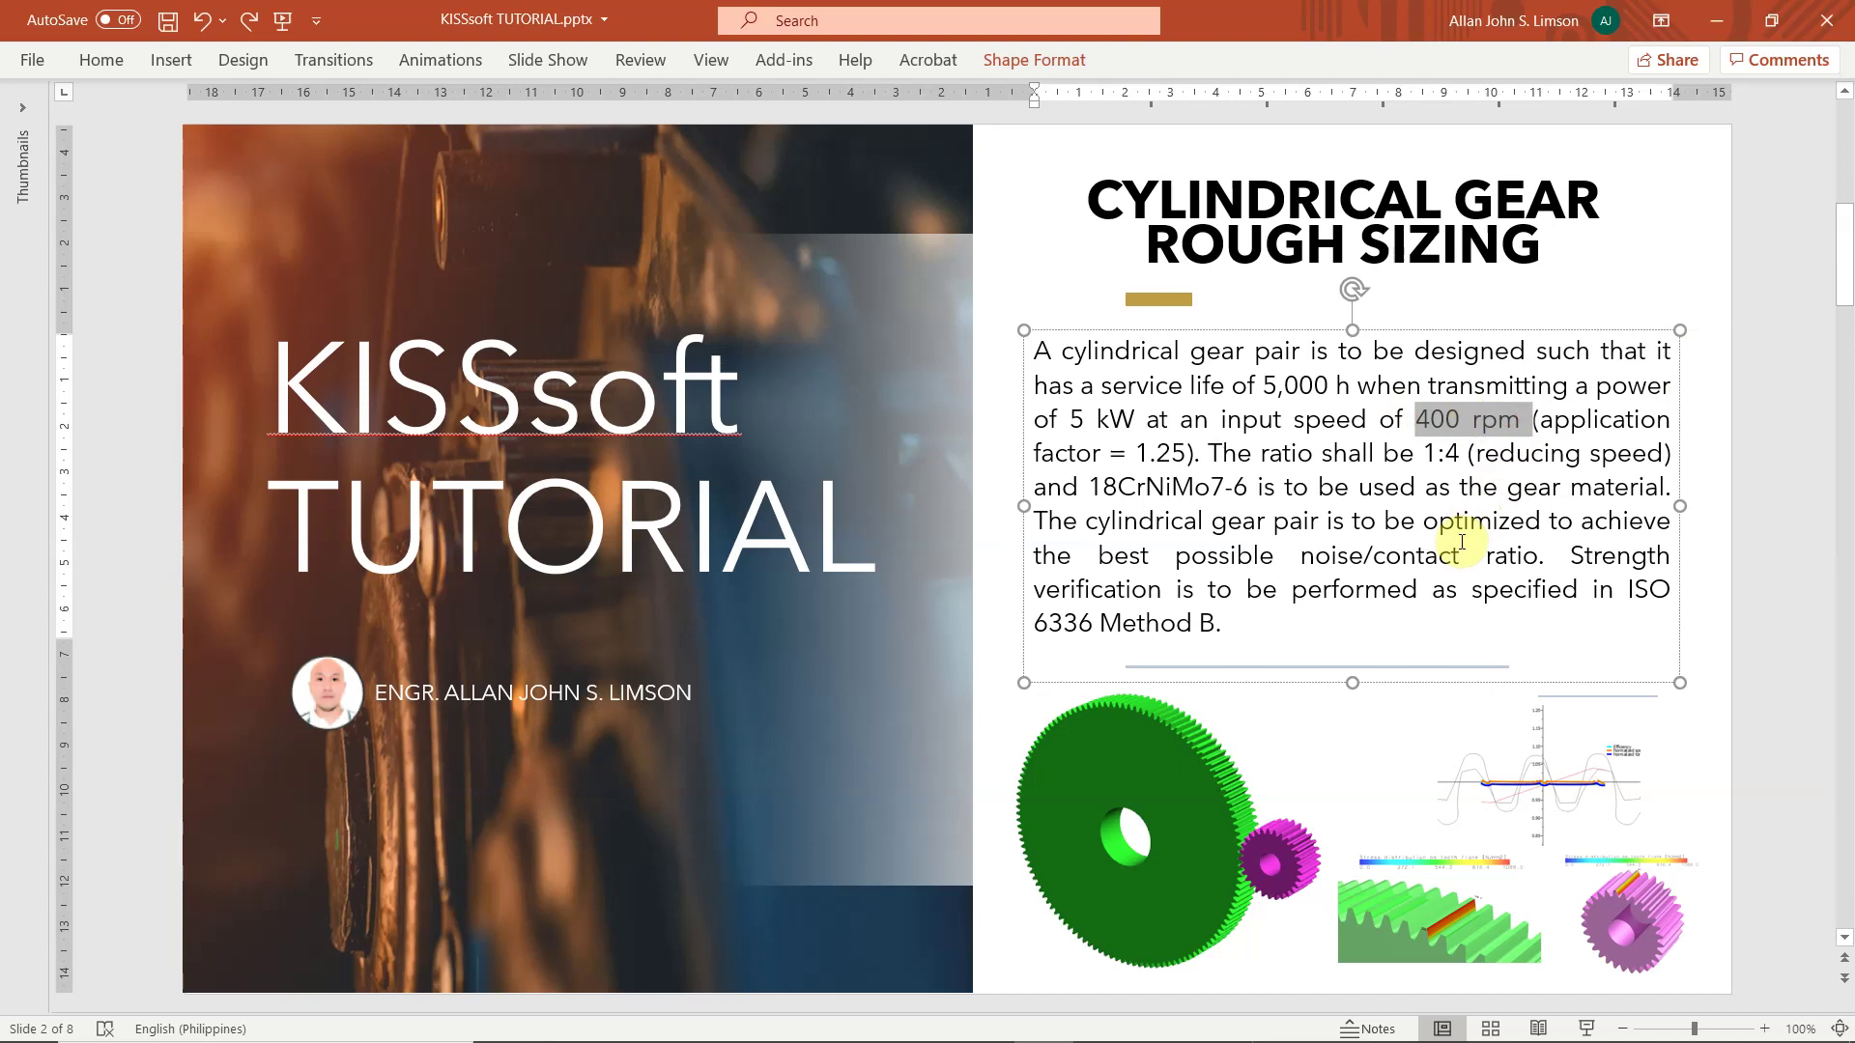
{"action": "left_click_drag", "start_coordinate": [1109, 454], "coordinate": [1186, 465]}
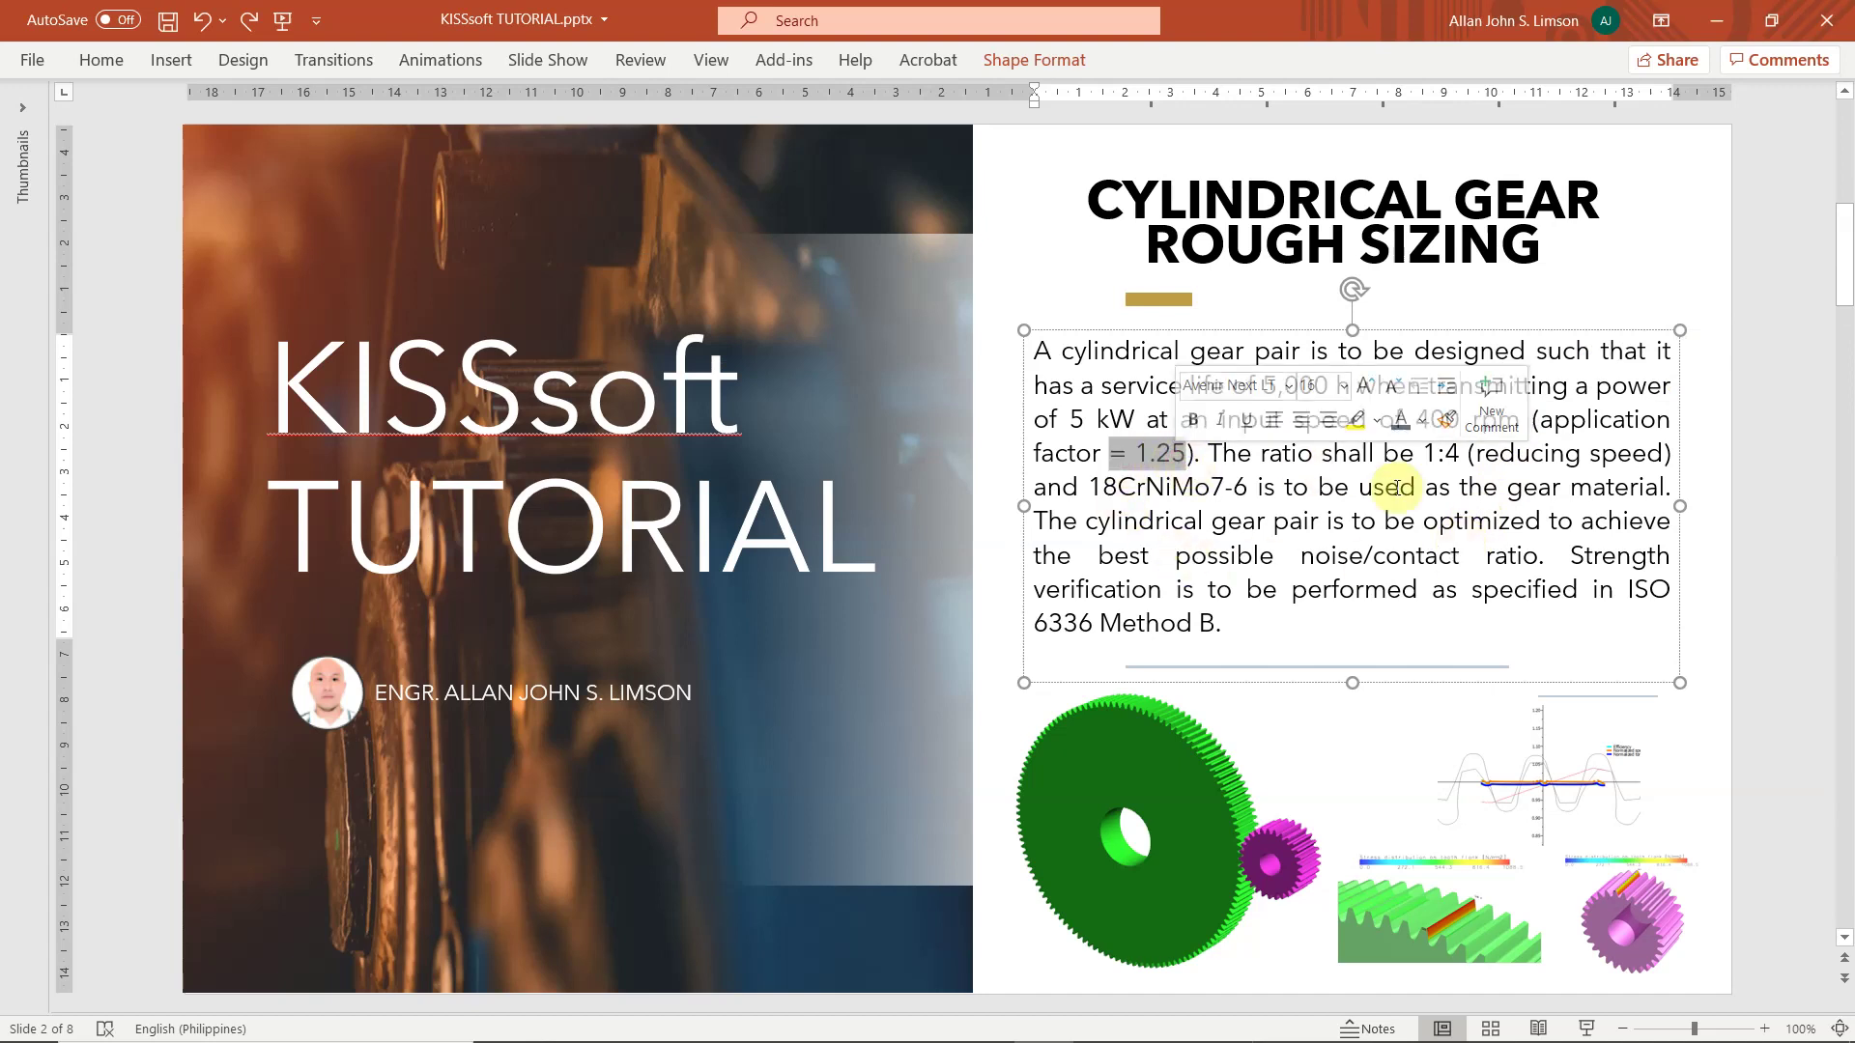
{"action": "left_click_drag", "start_coordinate": [1411, 456], "coordinate": [1463, 456]}
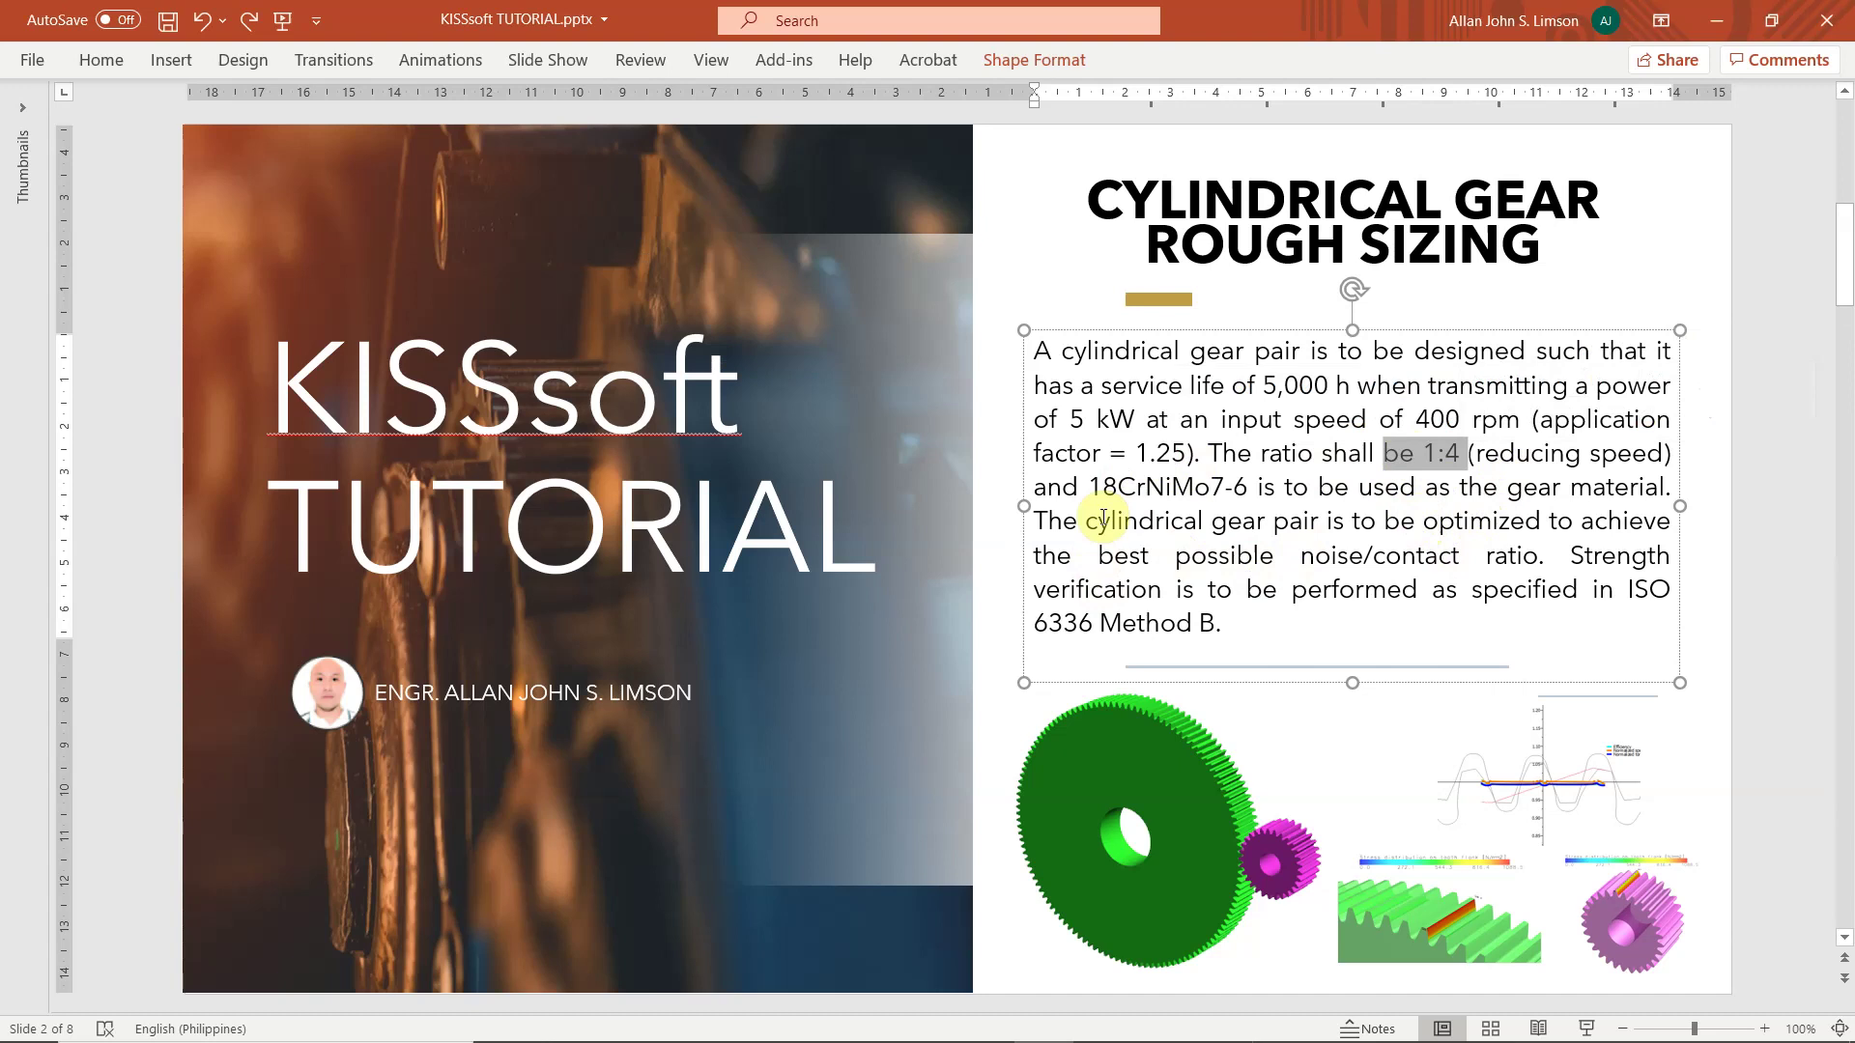
{"action": "left_click_drag", "start_coordinate": [1102, 487], "coordinate": [1248, 489]}
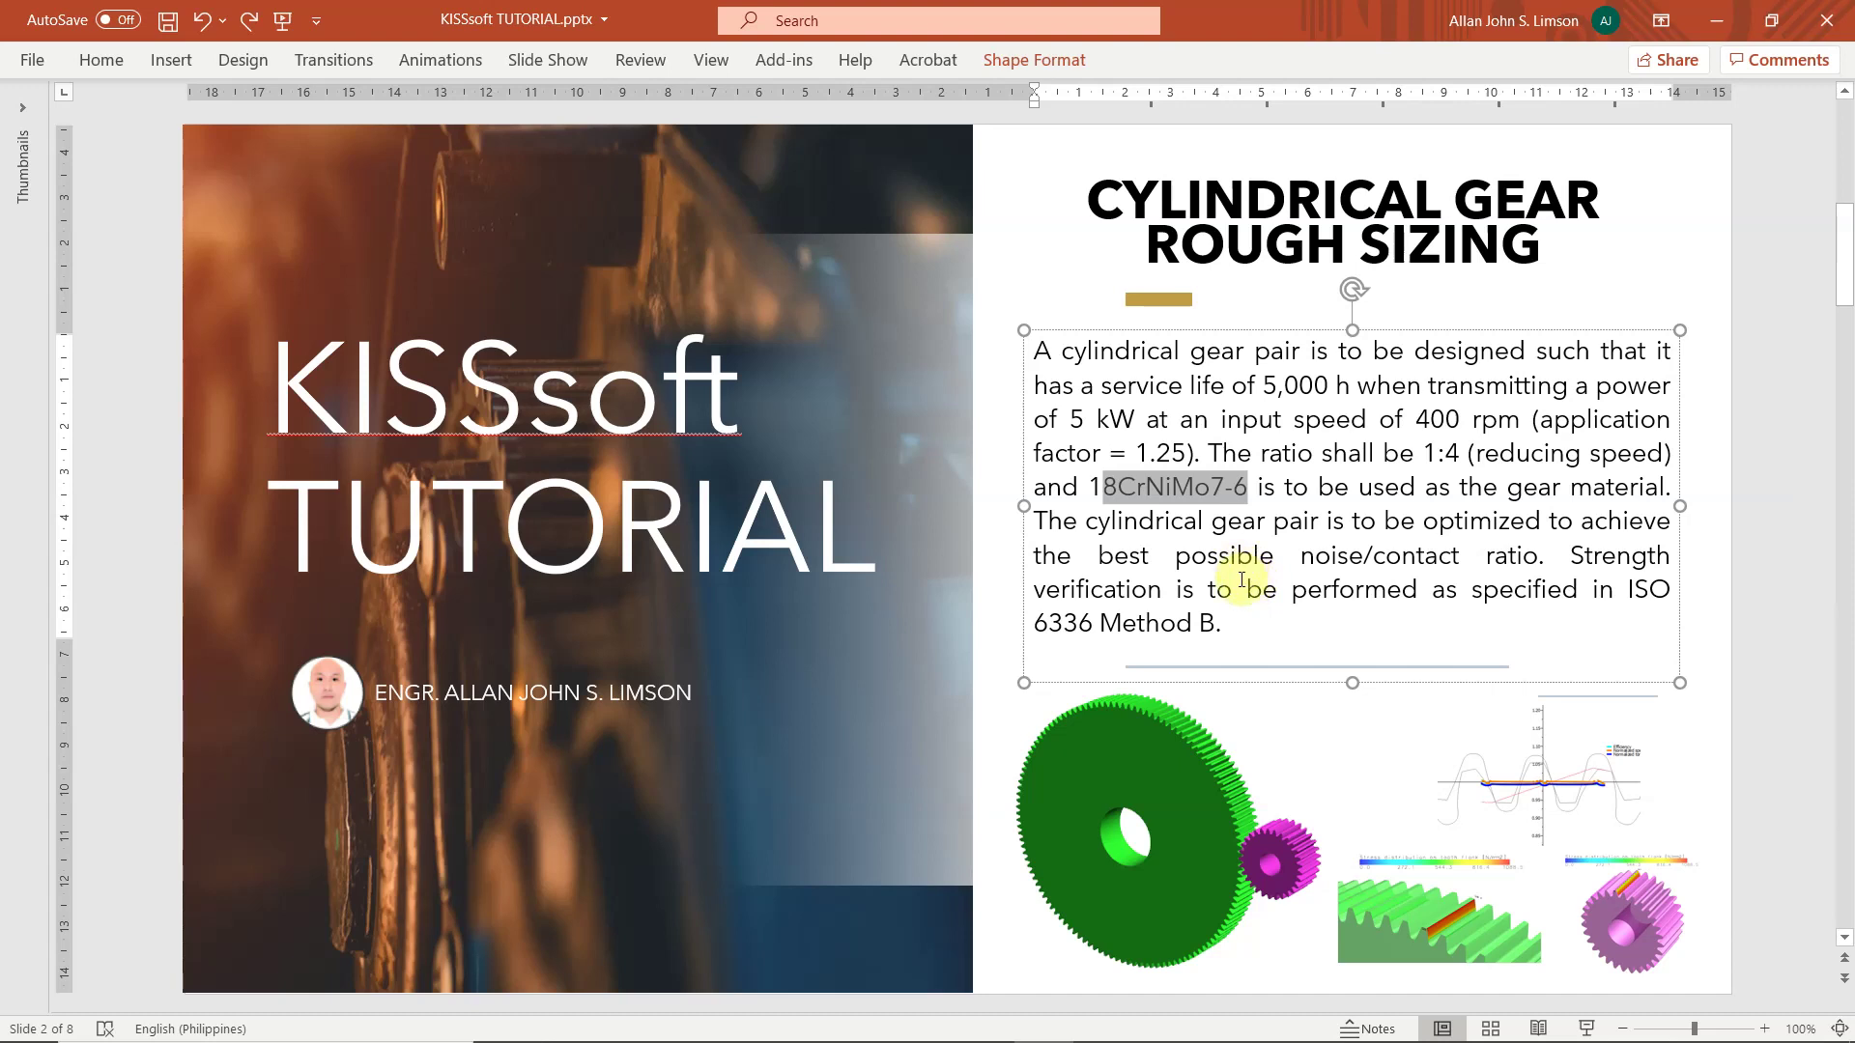
{"action": "left_click", "coordinate": [1307, 614]}
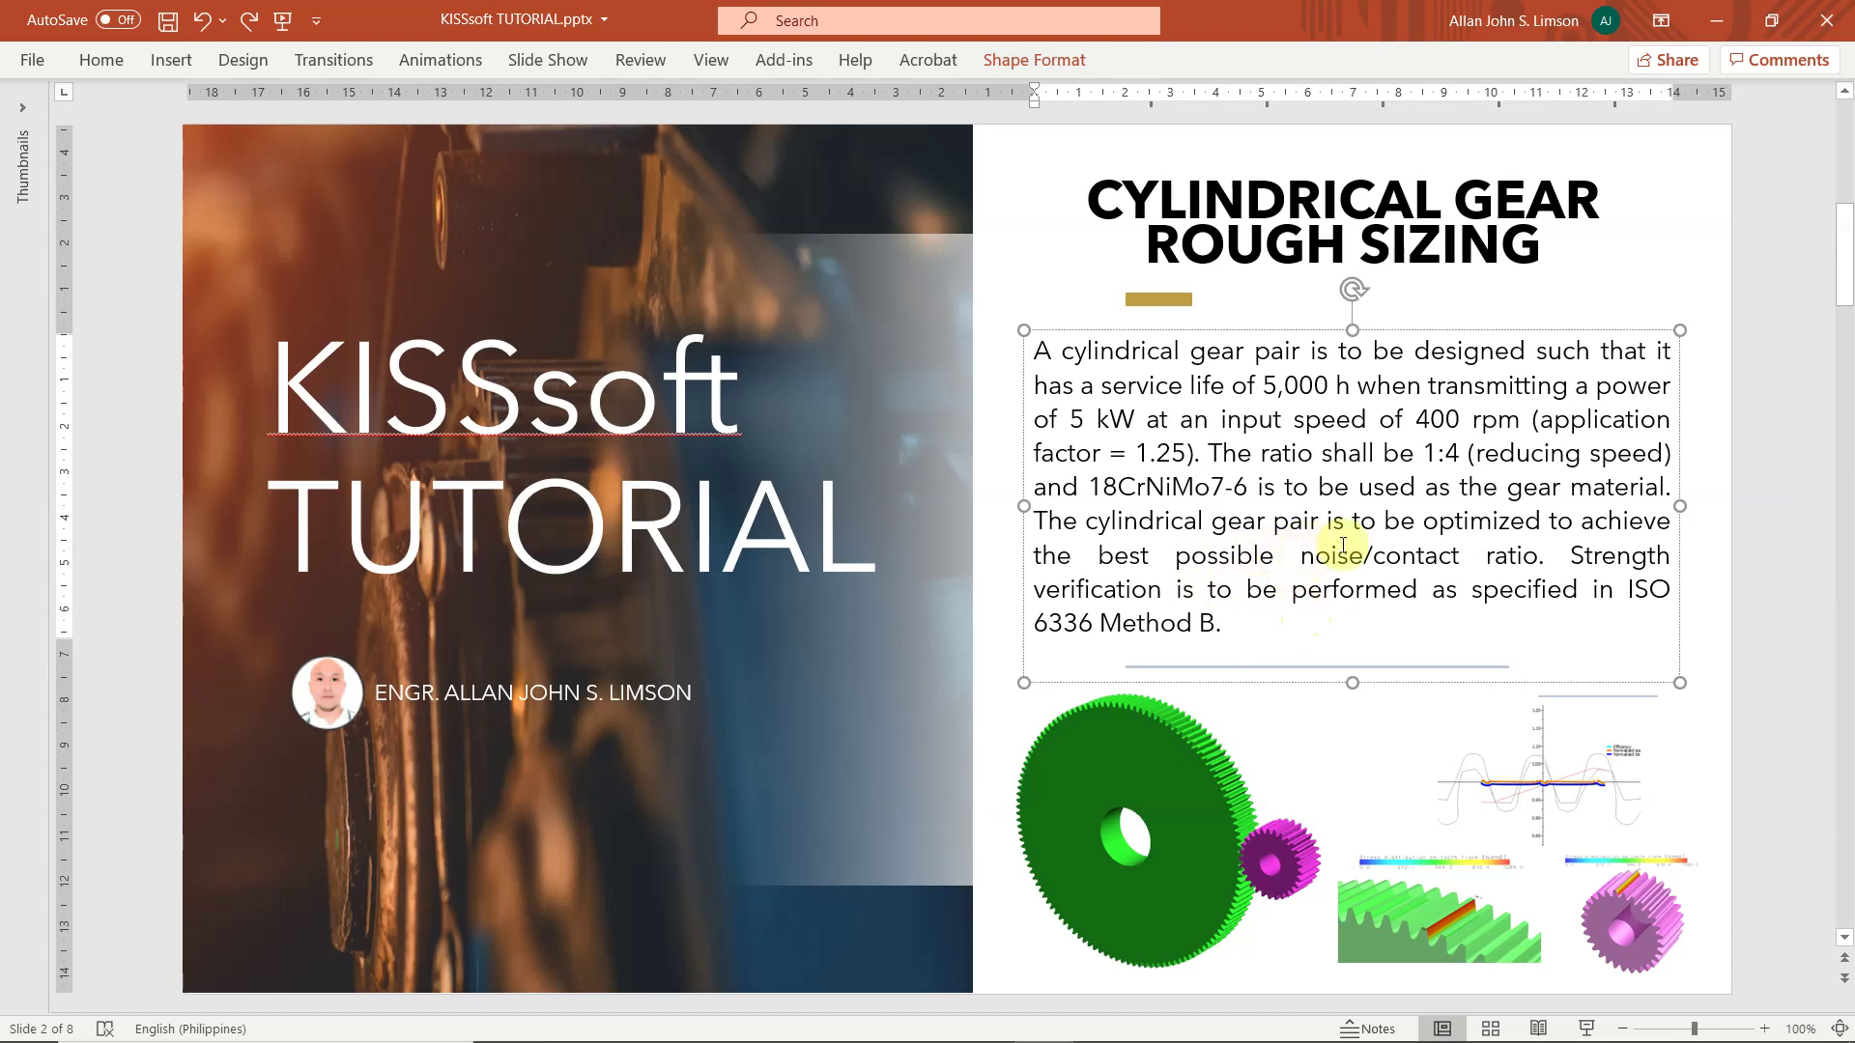
{"action": "left_click_drag", "start_coordinate": [1386, 530], "coordinate": [1570, 583]}
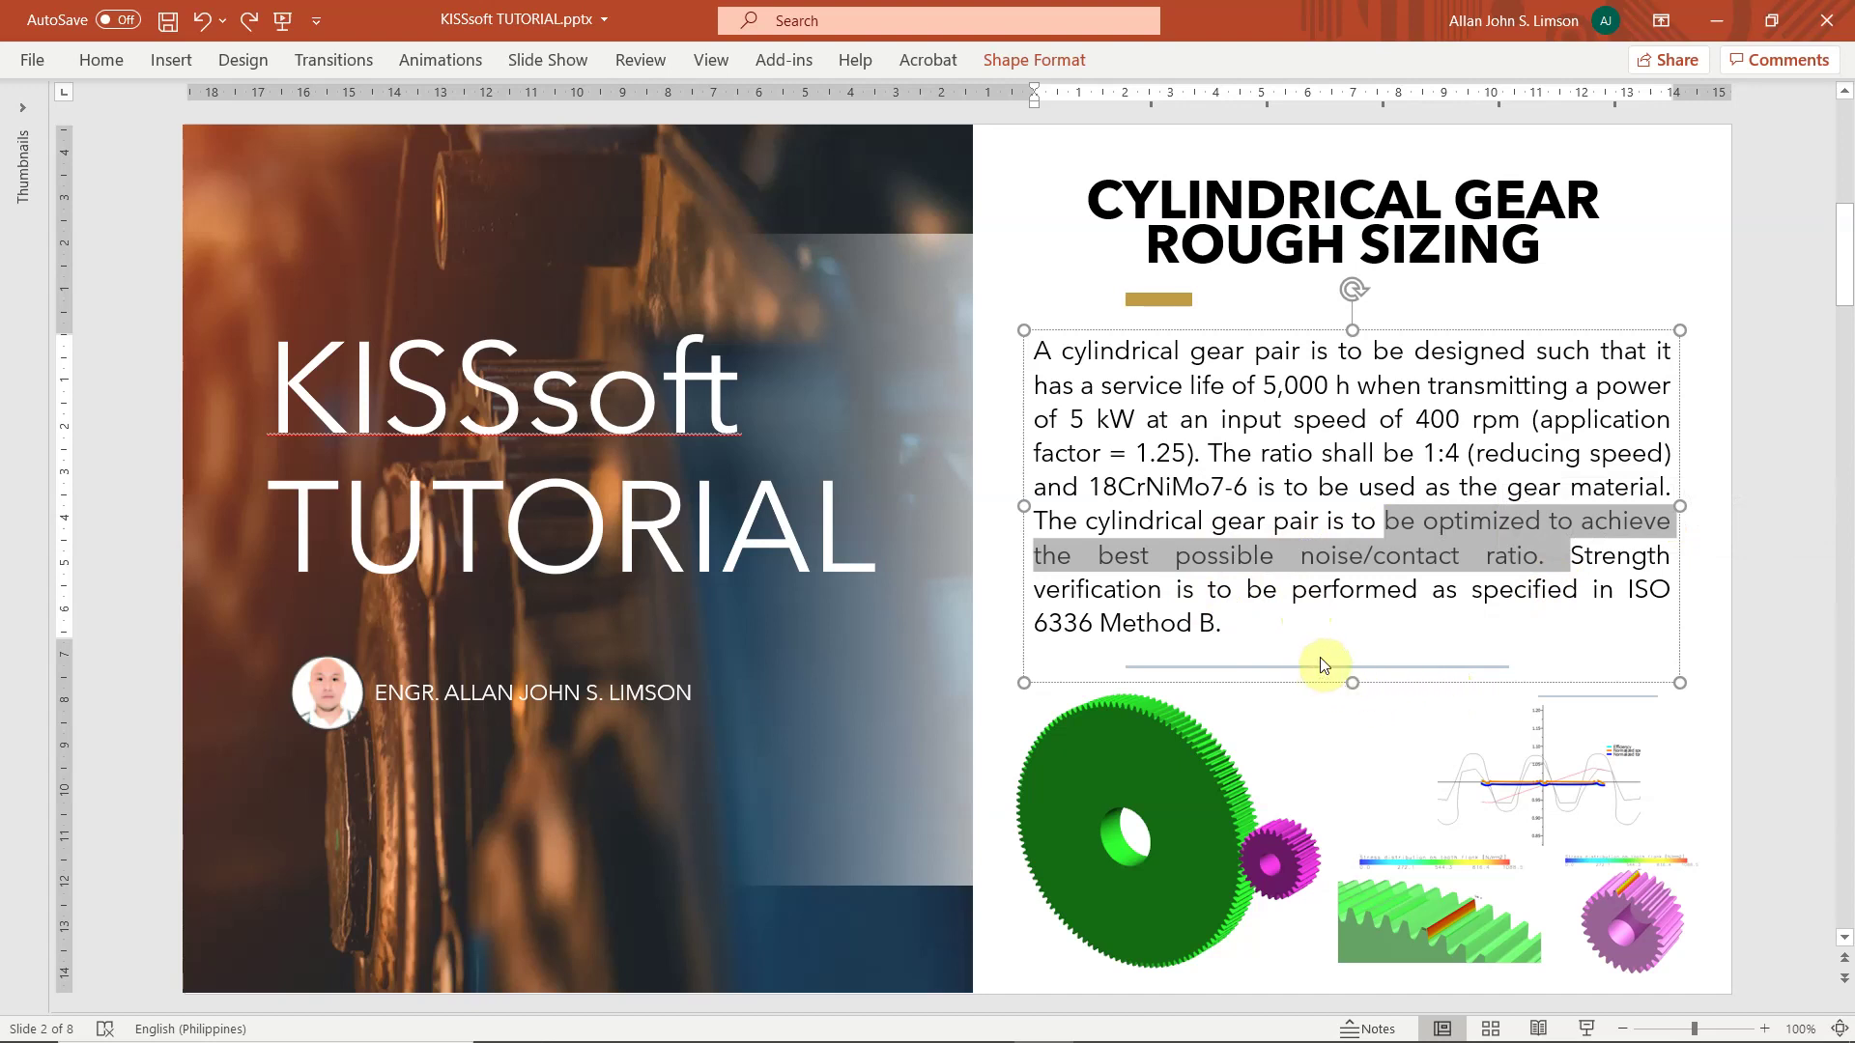
{"action": "left_click", "coordinate": [1596, 589]}
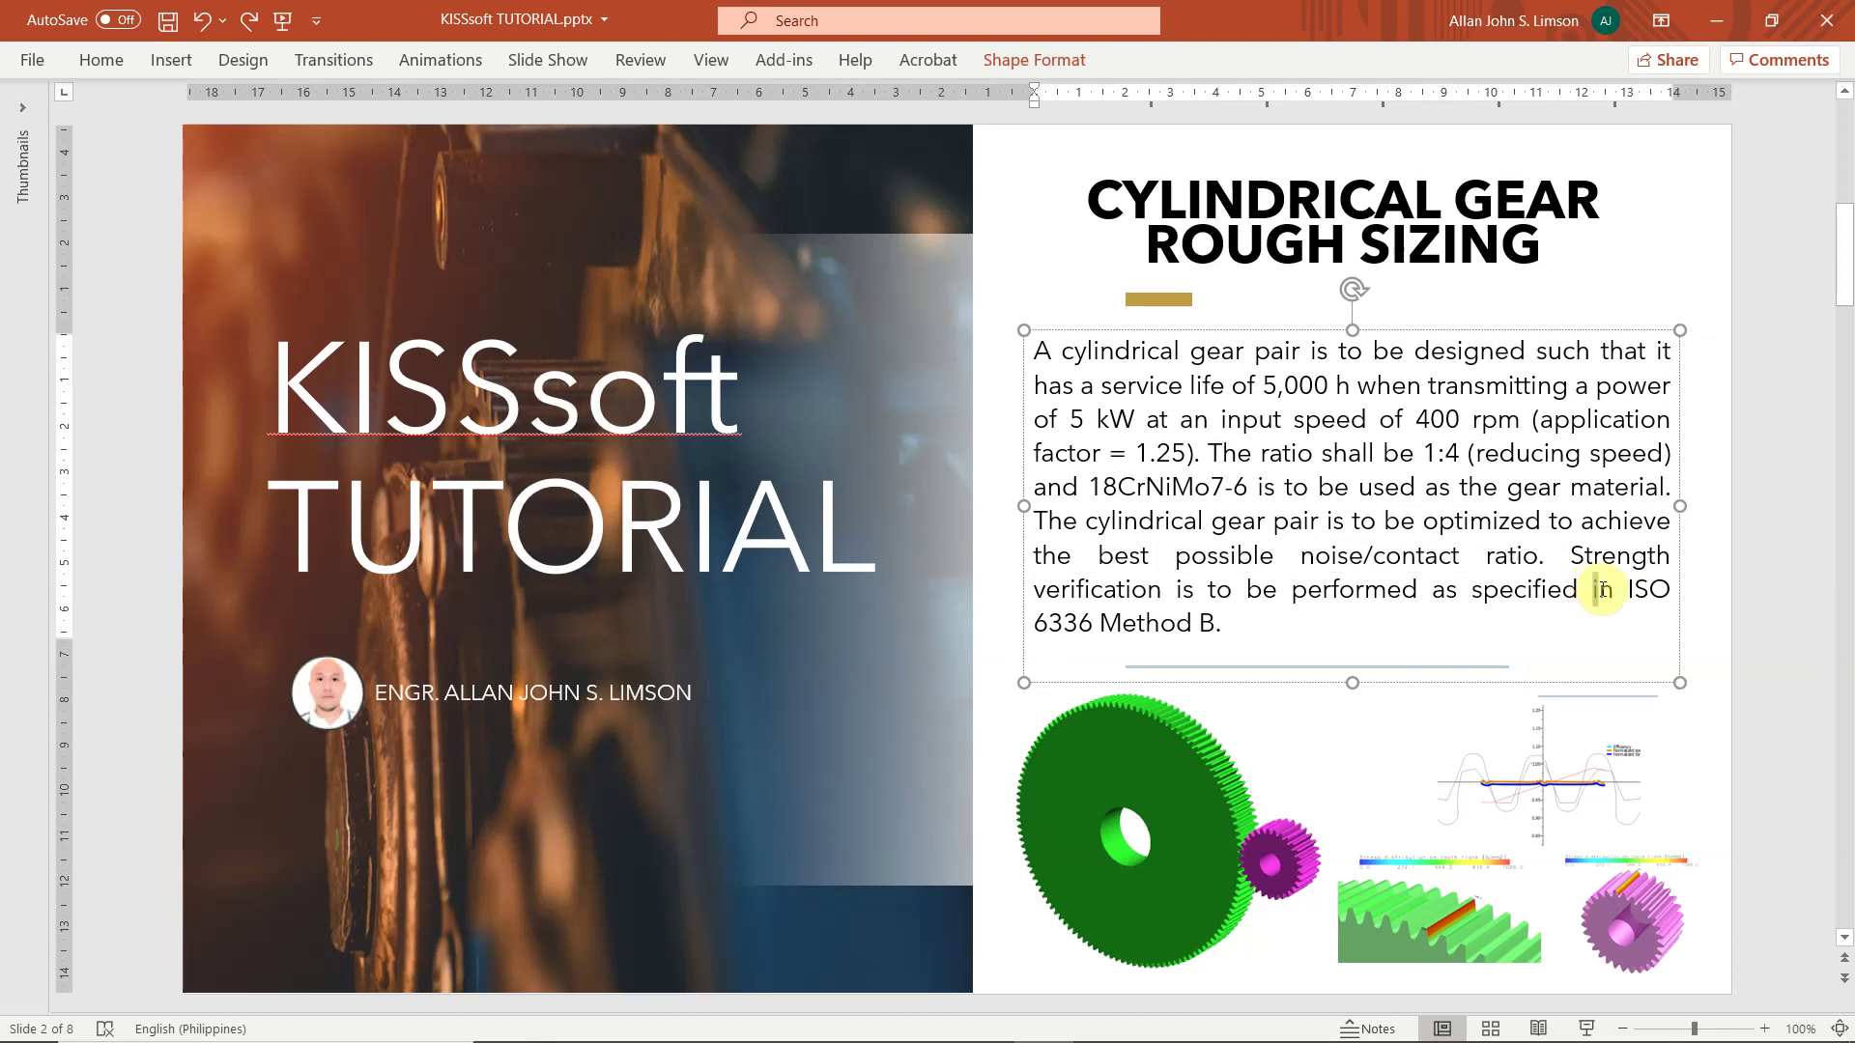
{"action": "left_click_drag", "start_coordinate": [1596, 590], "coordinate": [1656, 623]}
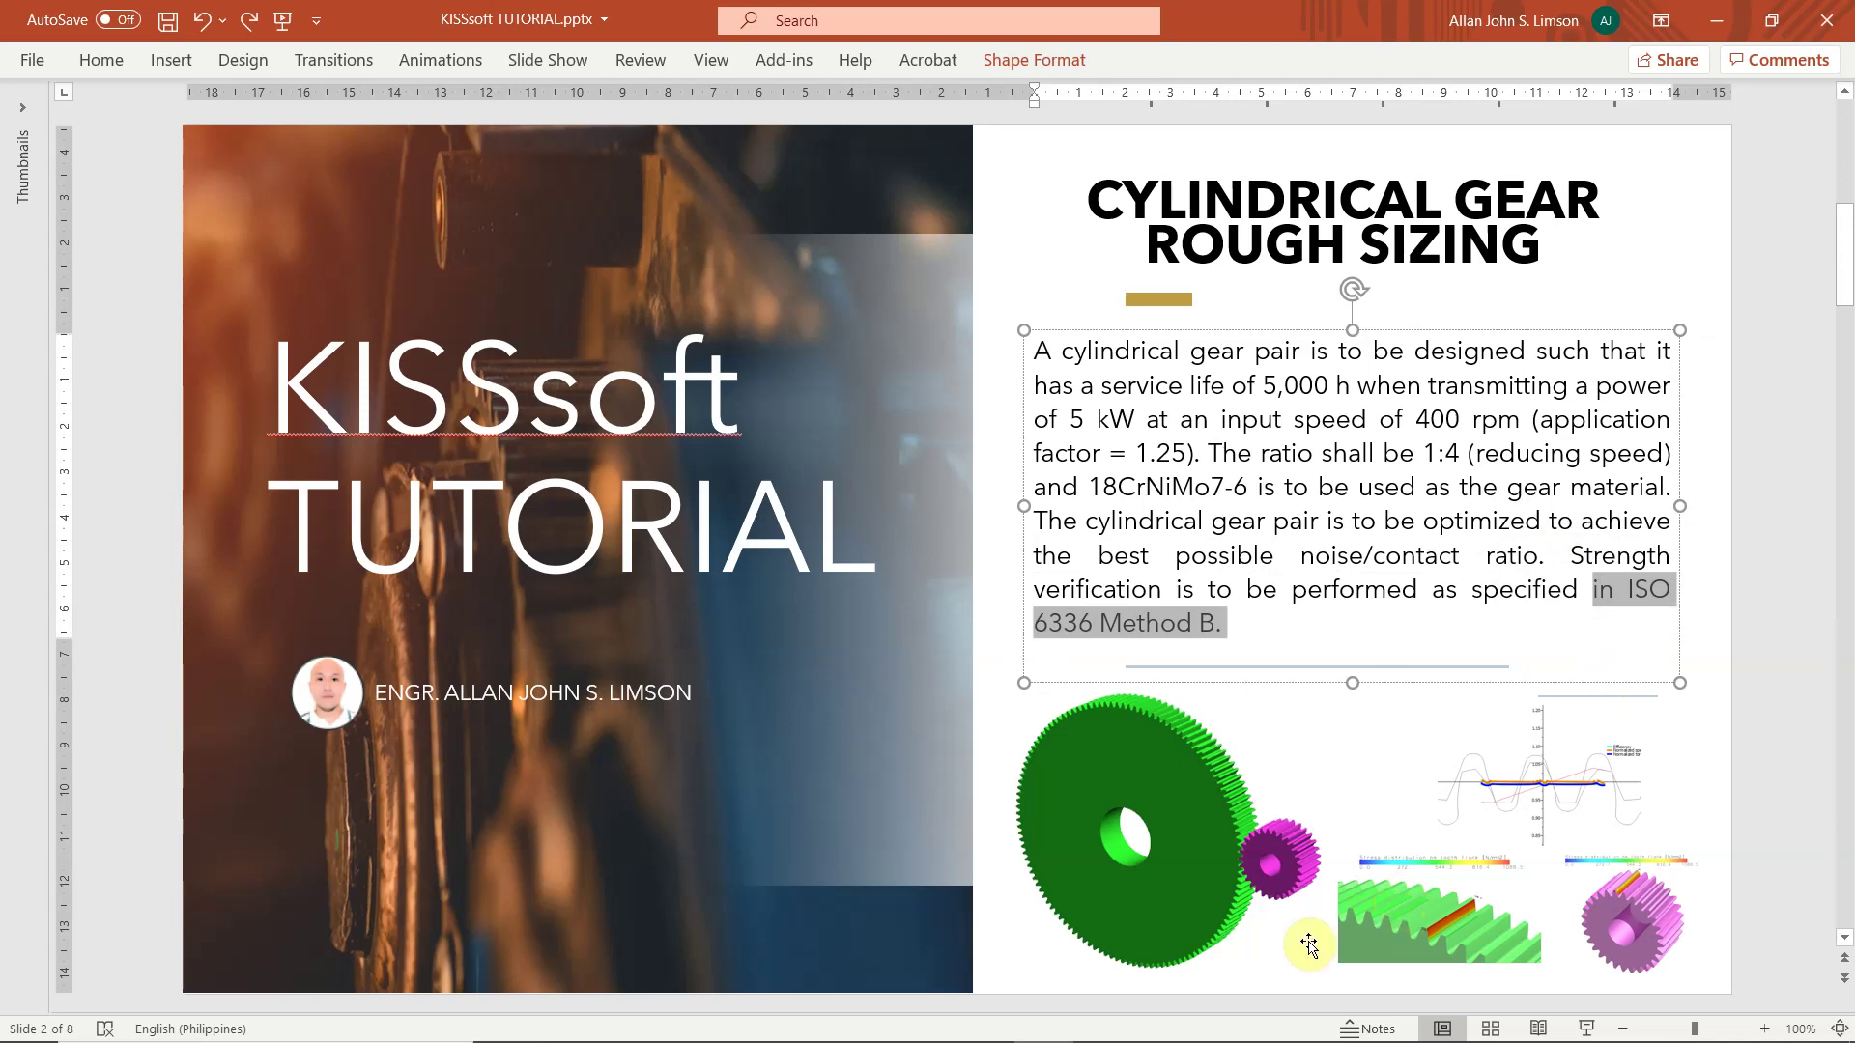
{"action": "mouse_move", "coordinate": [1016, 1012]}
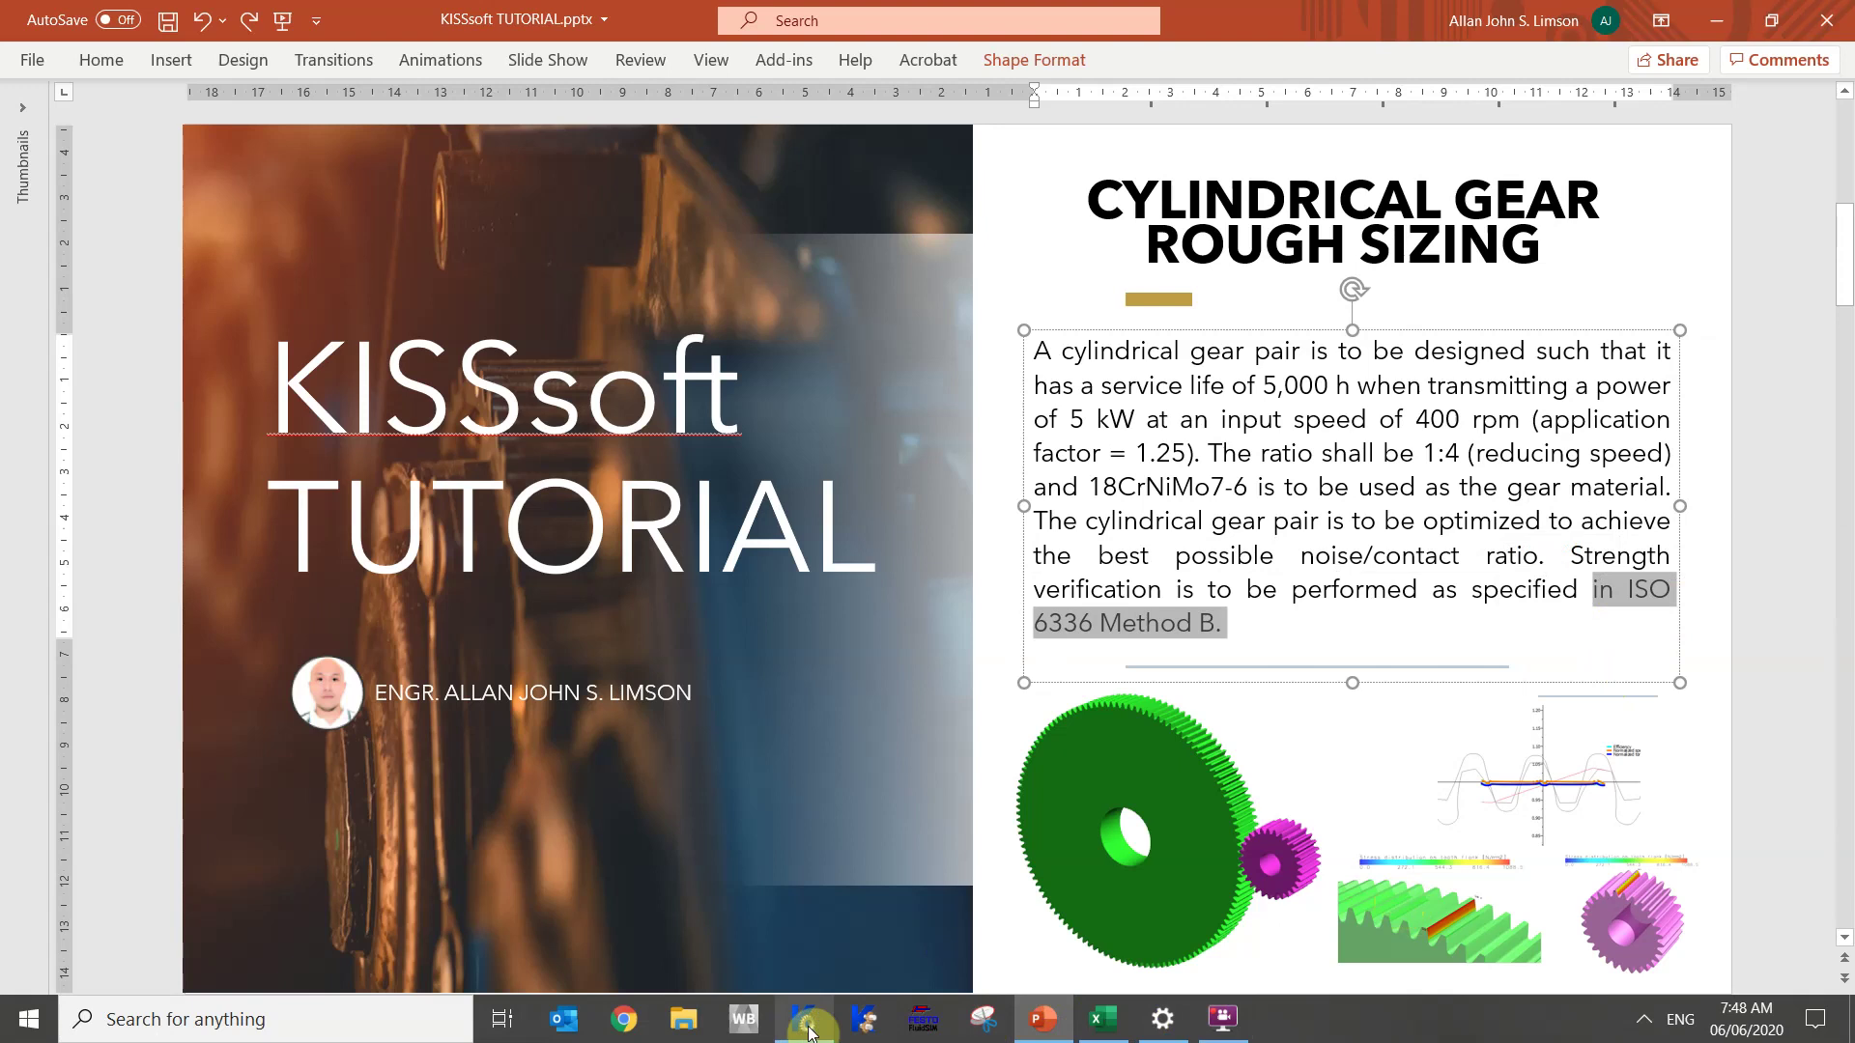
Switch to KISSsoft and show the Rating page of the untitled cylindrical gear pair calculation.
{"action": "left_click", "coordinate": [868, 1024]}
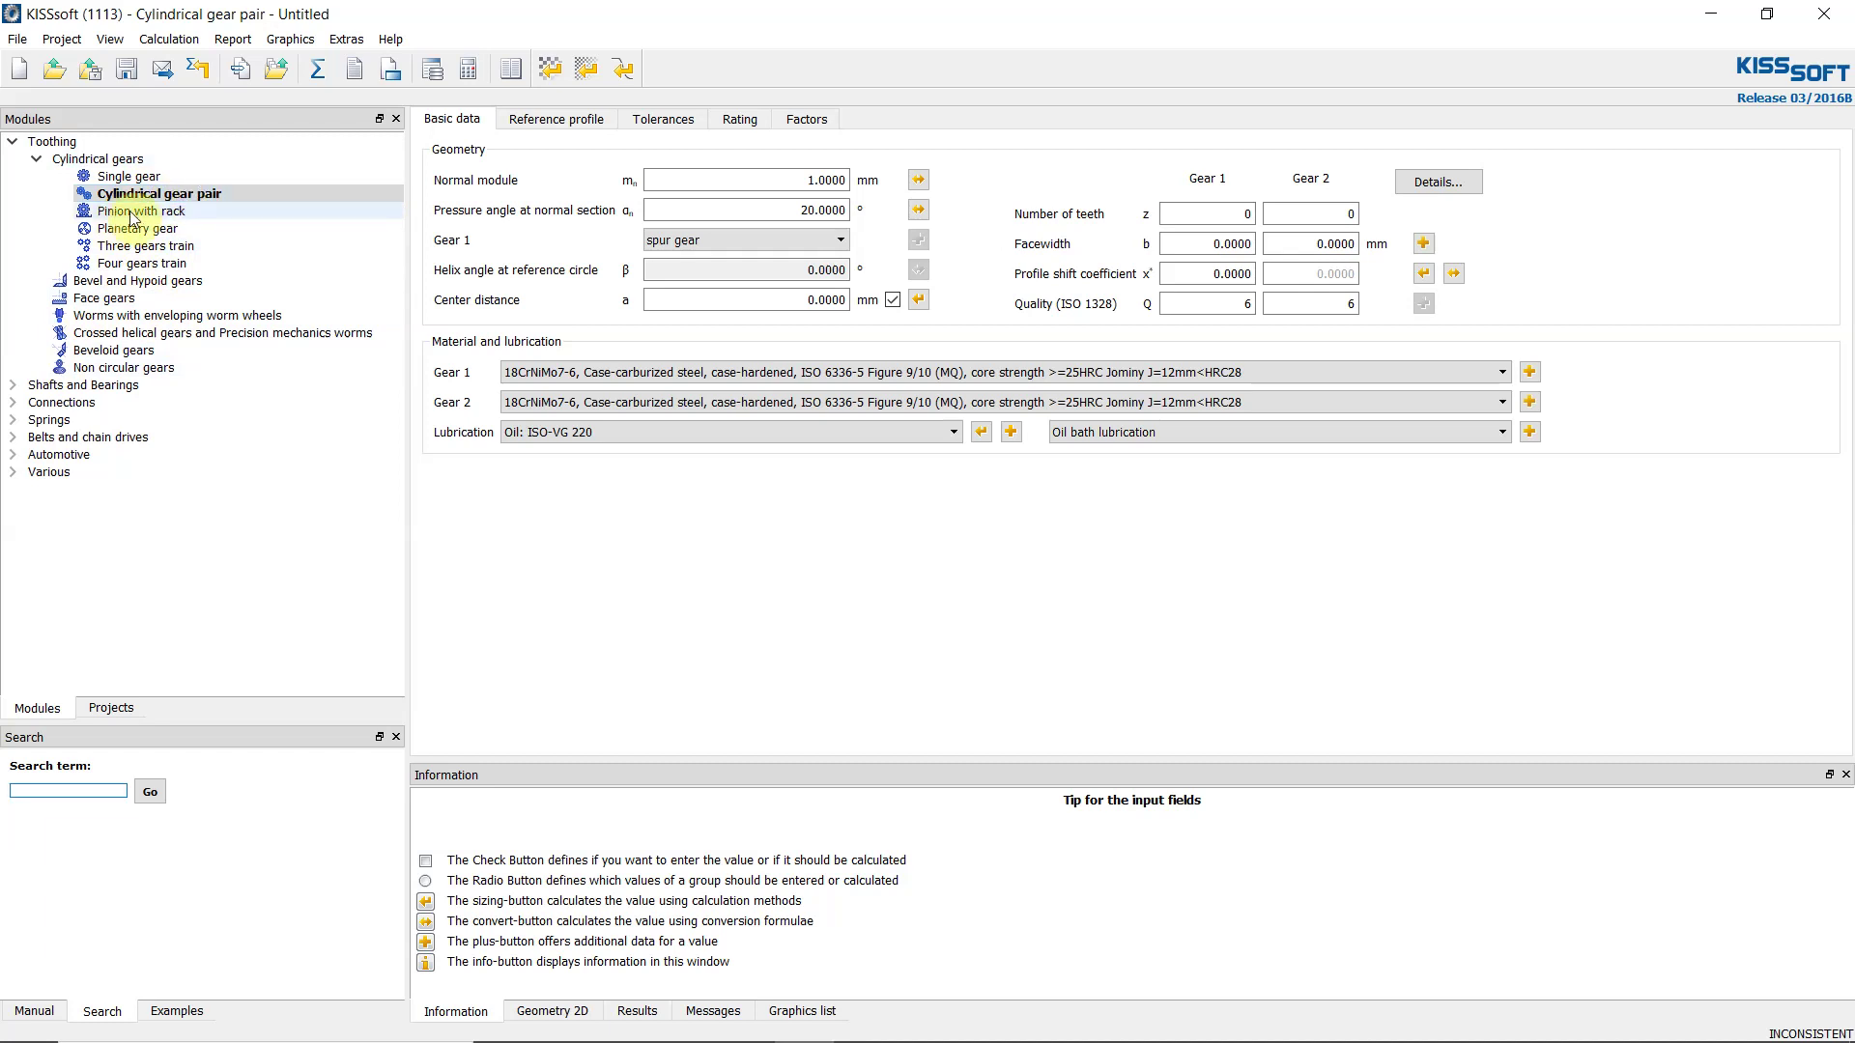
{"action": "left_click", "coordinate": [738, 126]}
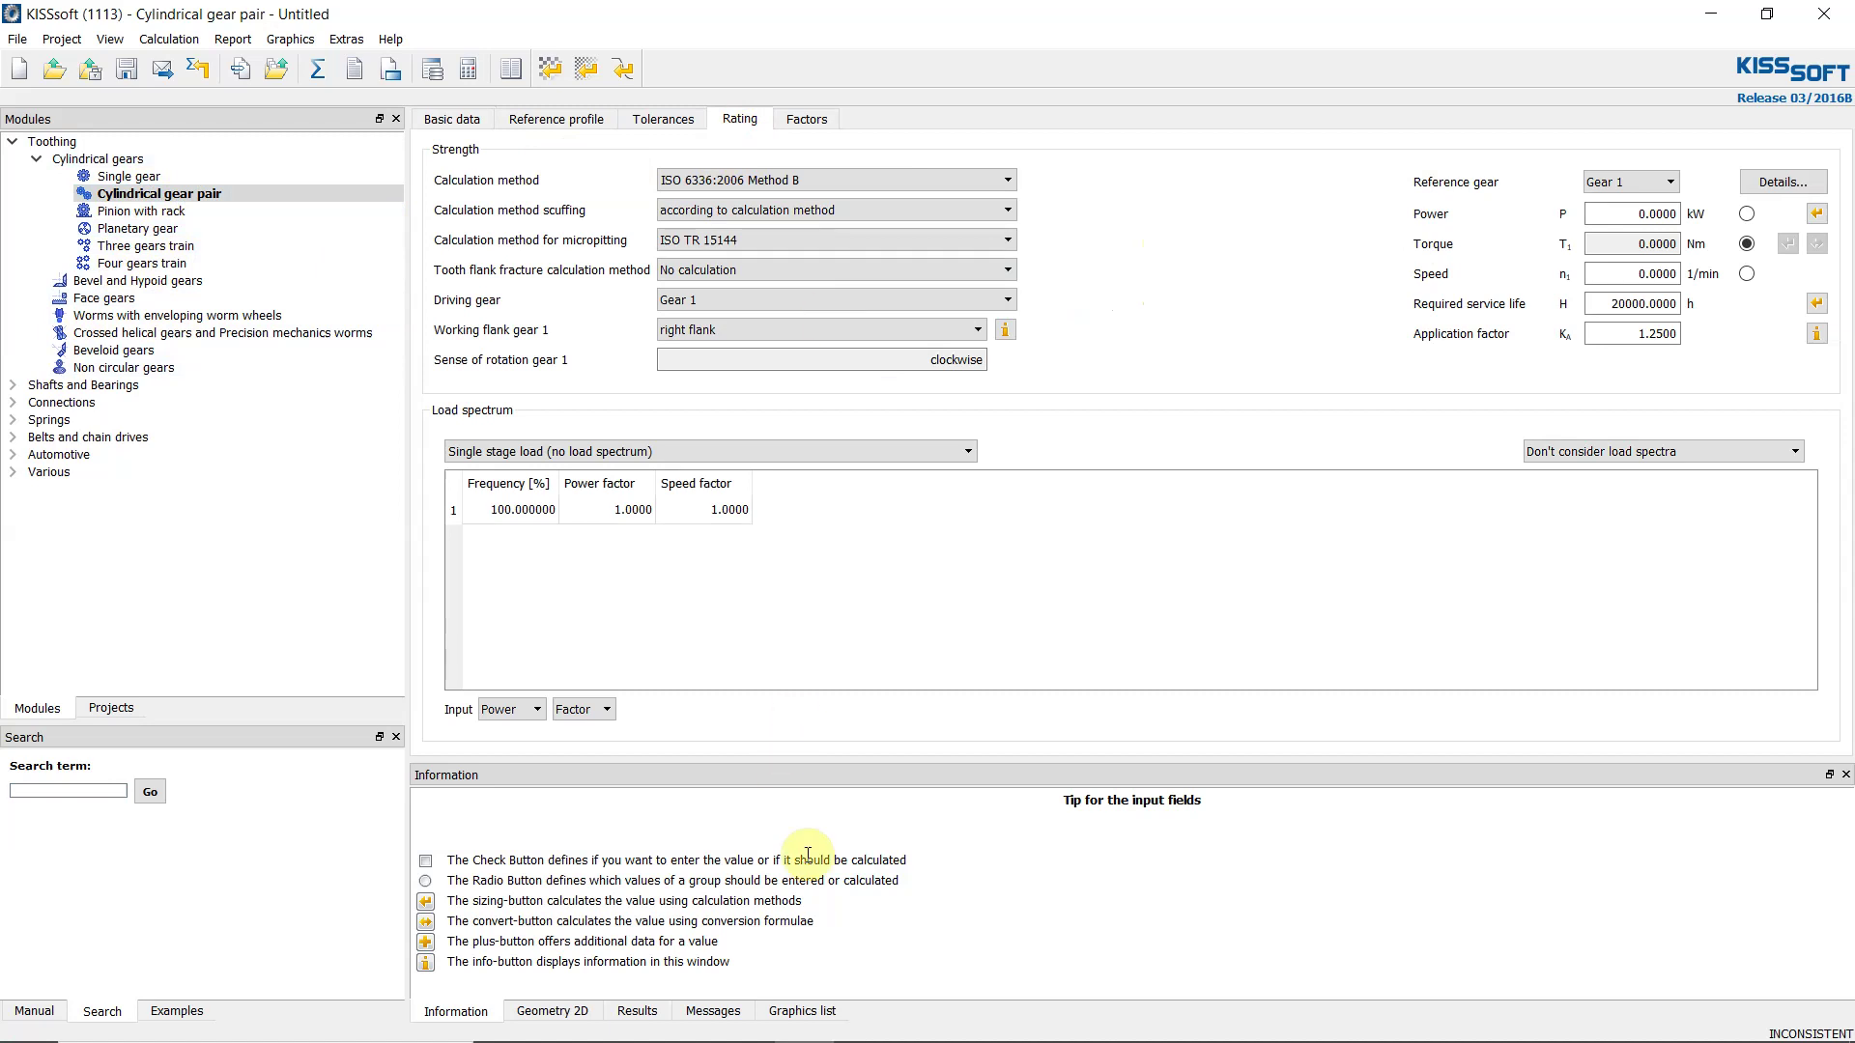
Confirm the 5,000 h service life on the slide and enter 5000 h in KISSsoft.
{"action": "left_click", "coordinate": [1040, 1019]}
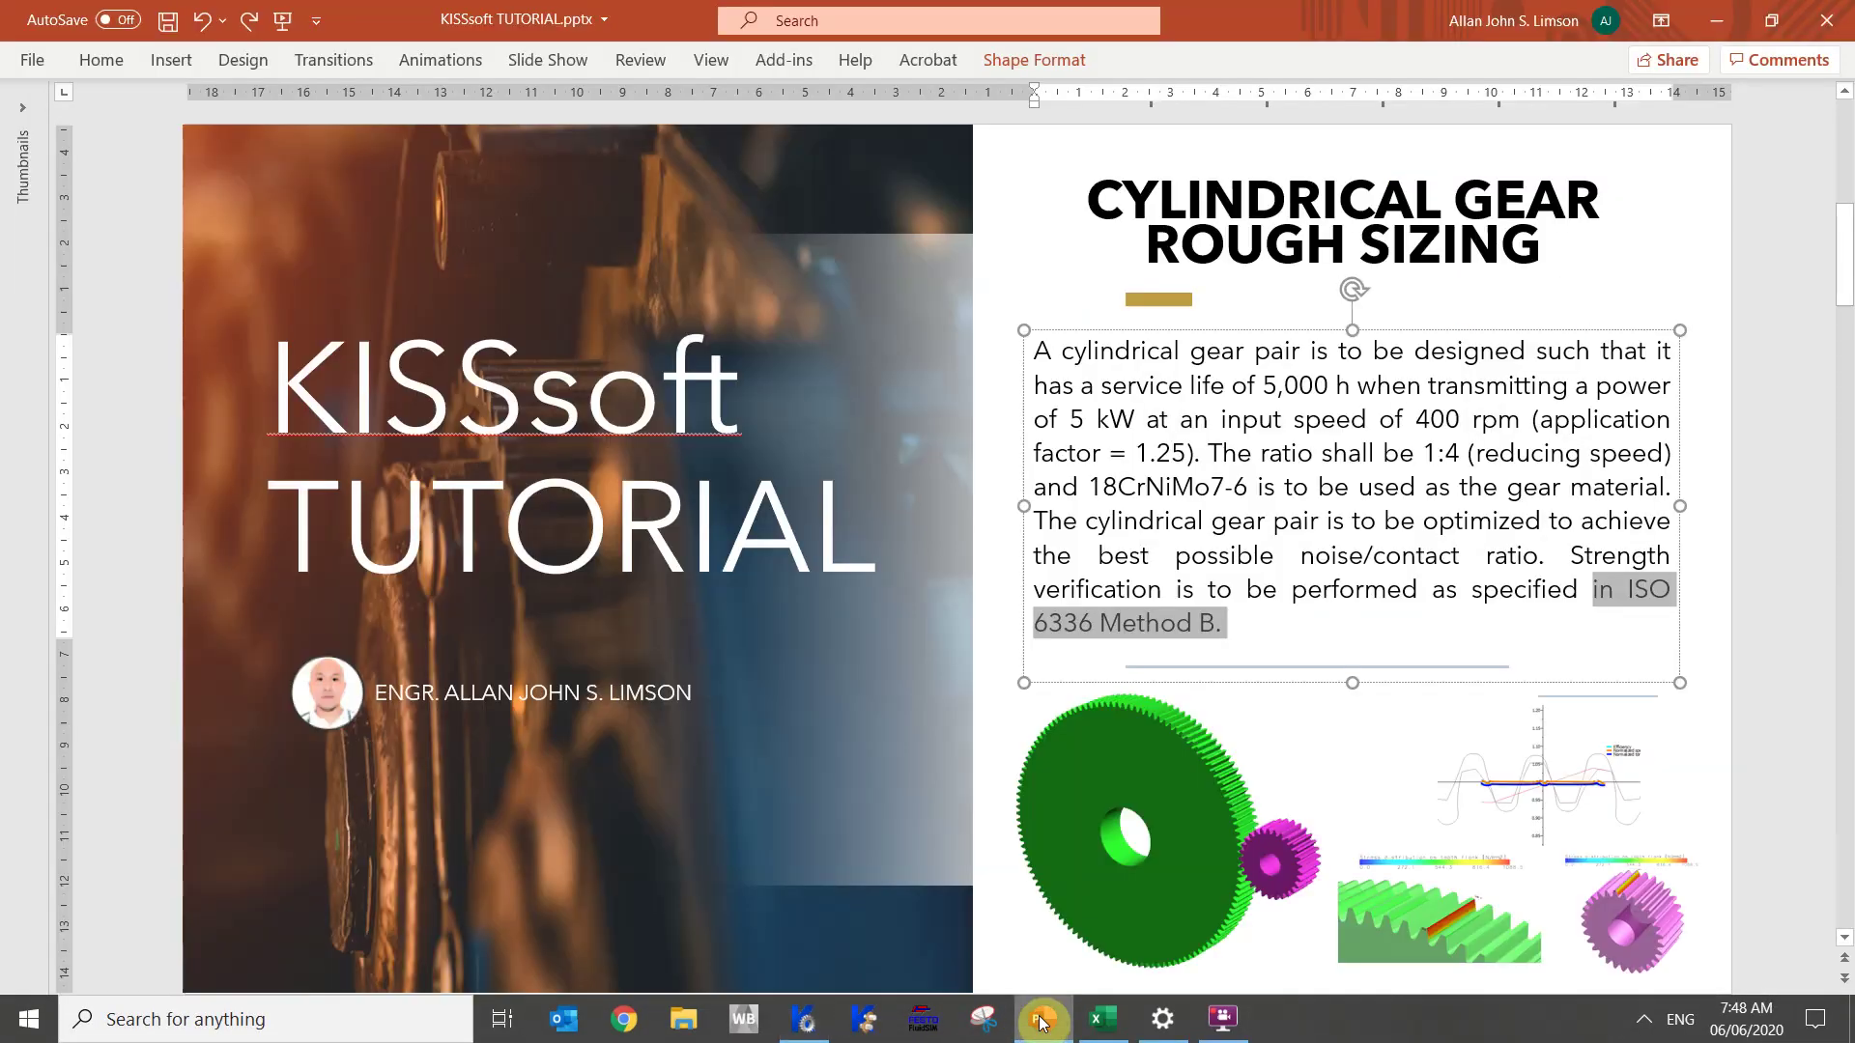
{"action": "left_click", "coordinate": [1312, 385]}
{"action": "left_click_drag", "start_coordinate": [1265, 386], "coordinate": [1355, 386]}
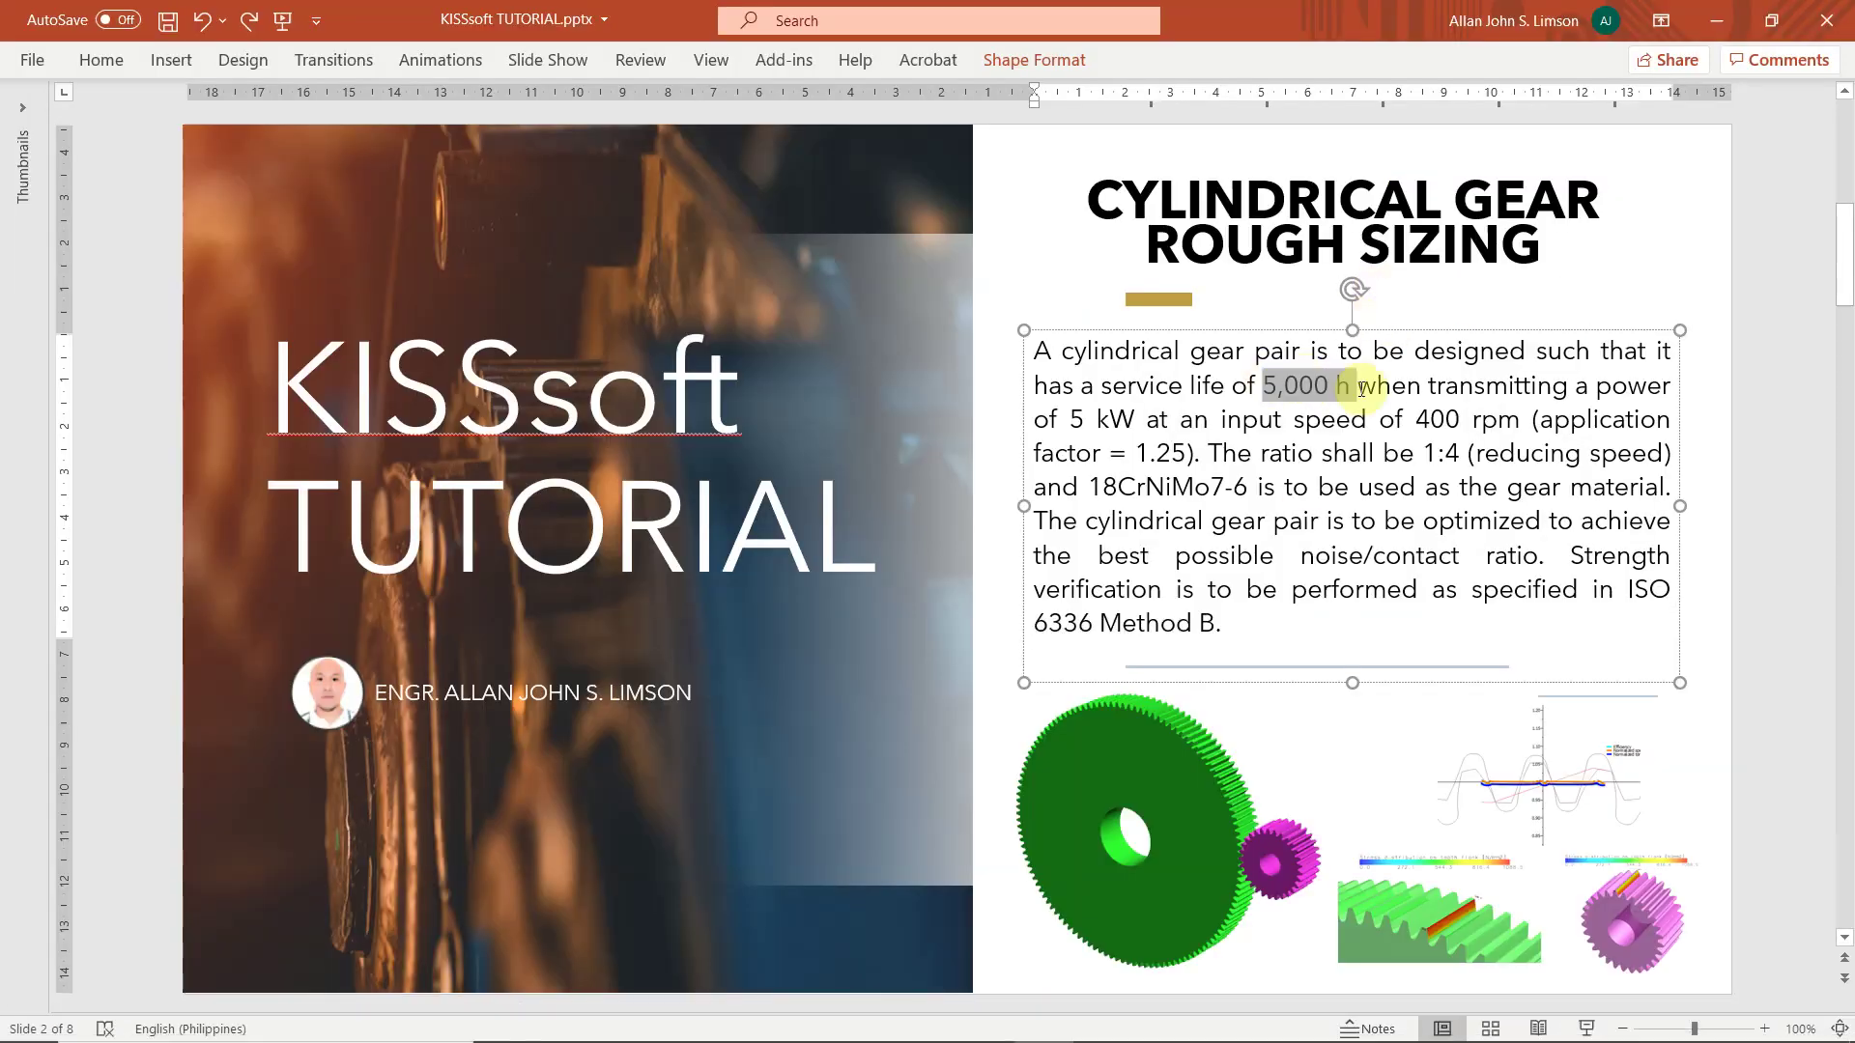
{"action": "mouse_move", "coordinate": [794, 1039]}
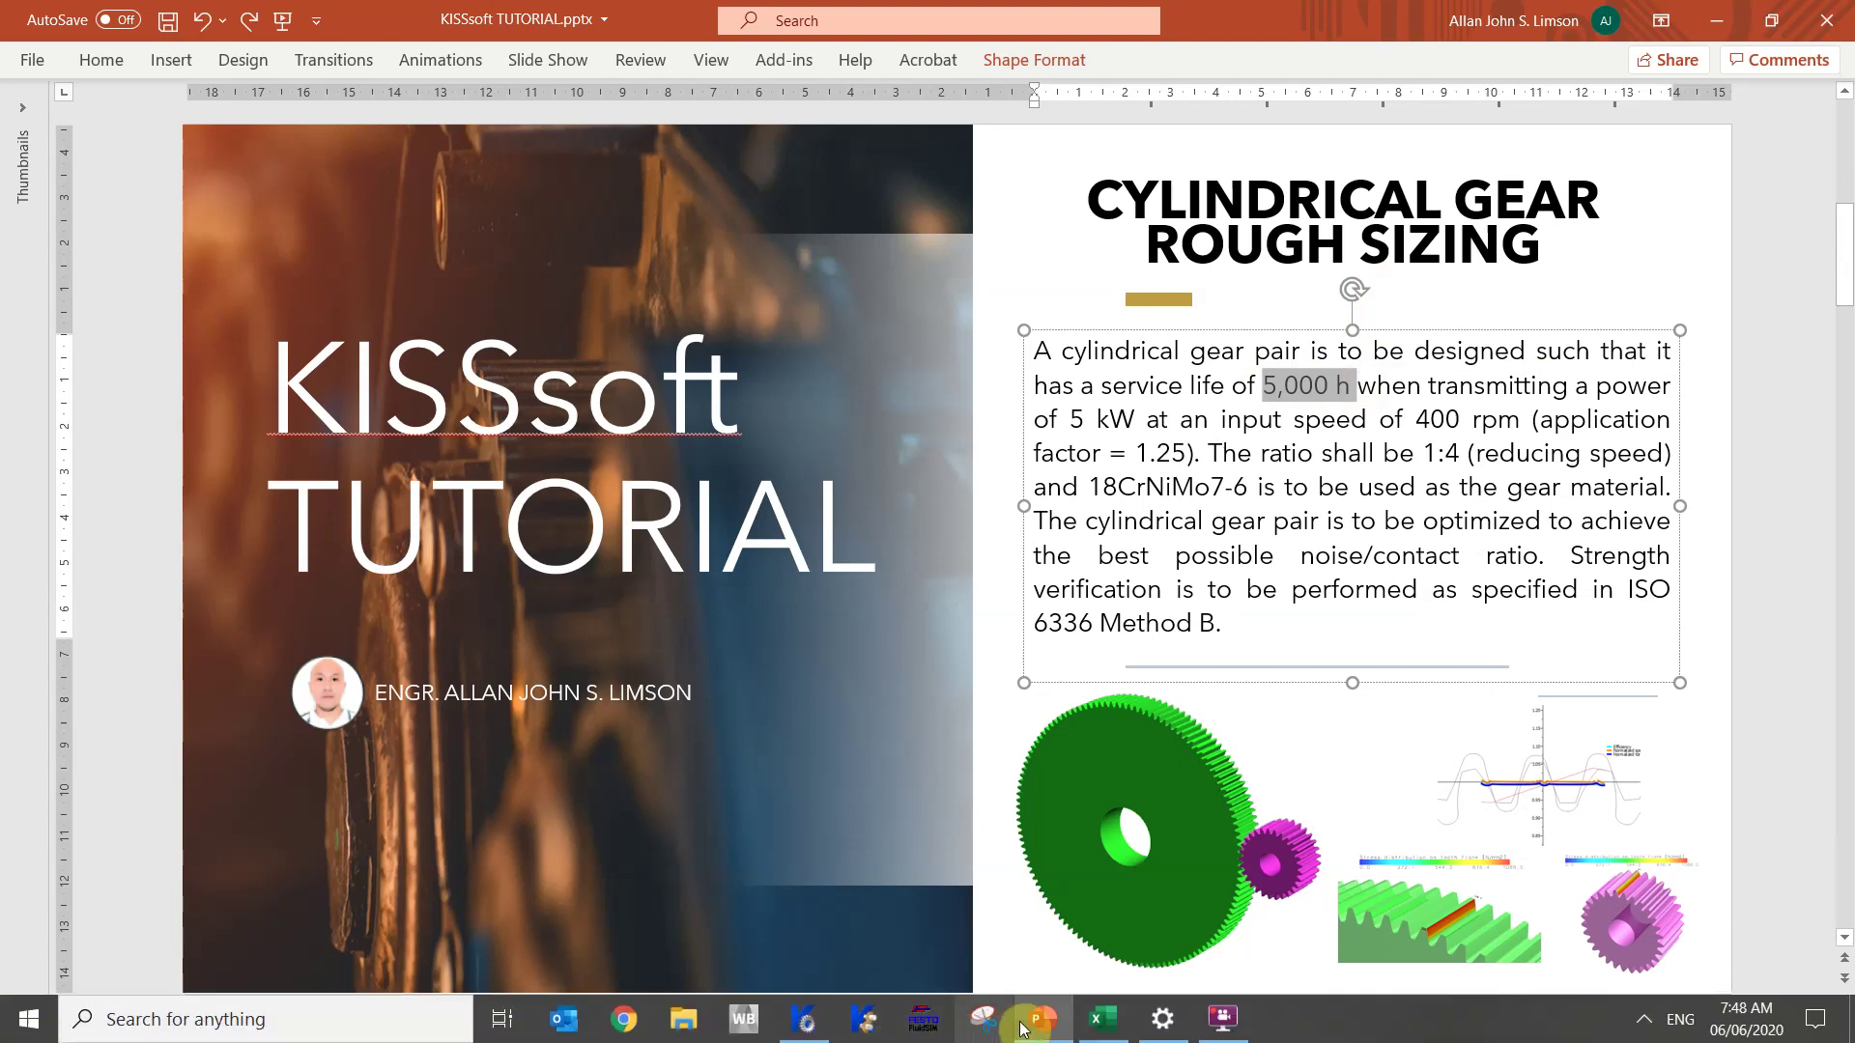
{"action": "left_click", "coordinate": [804, 1022]}
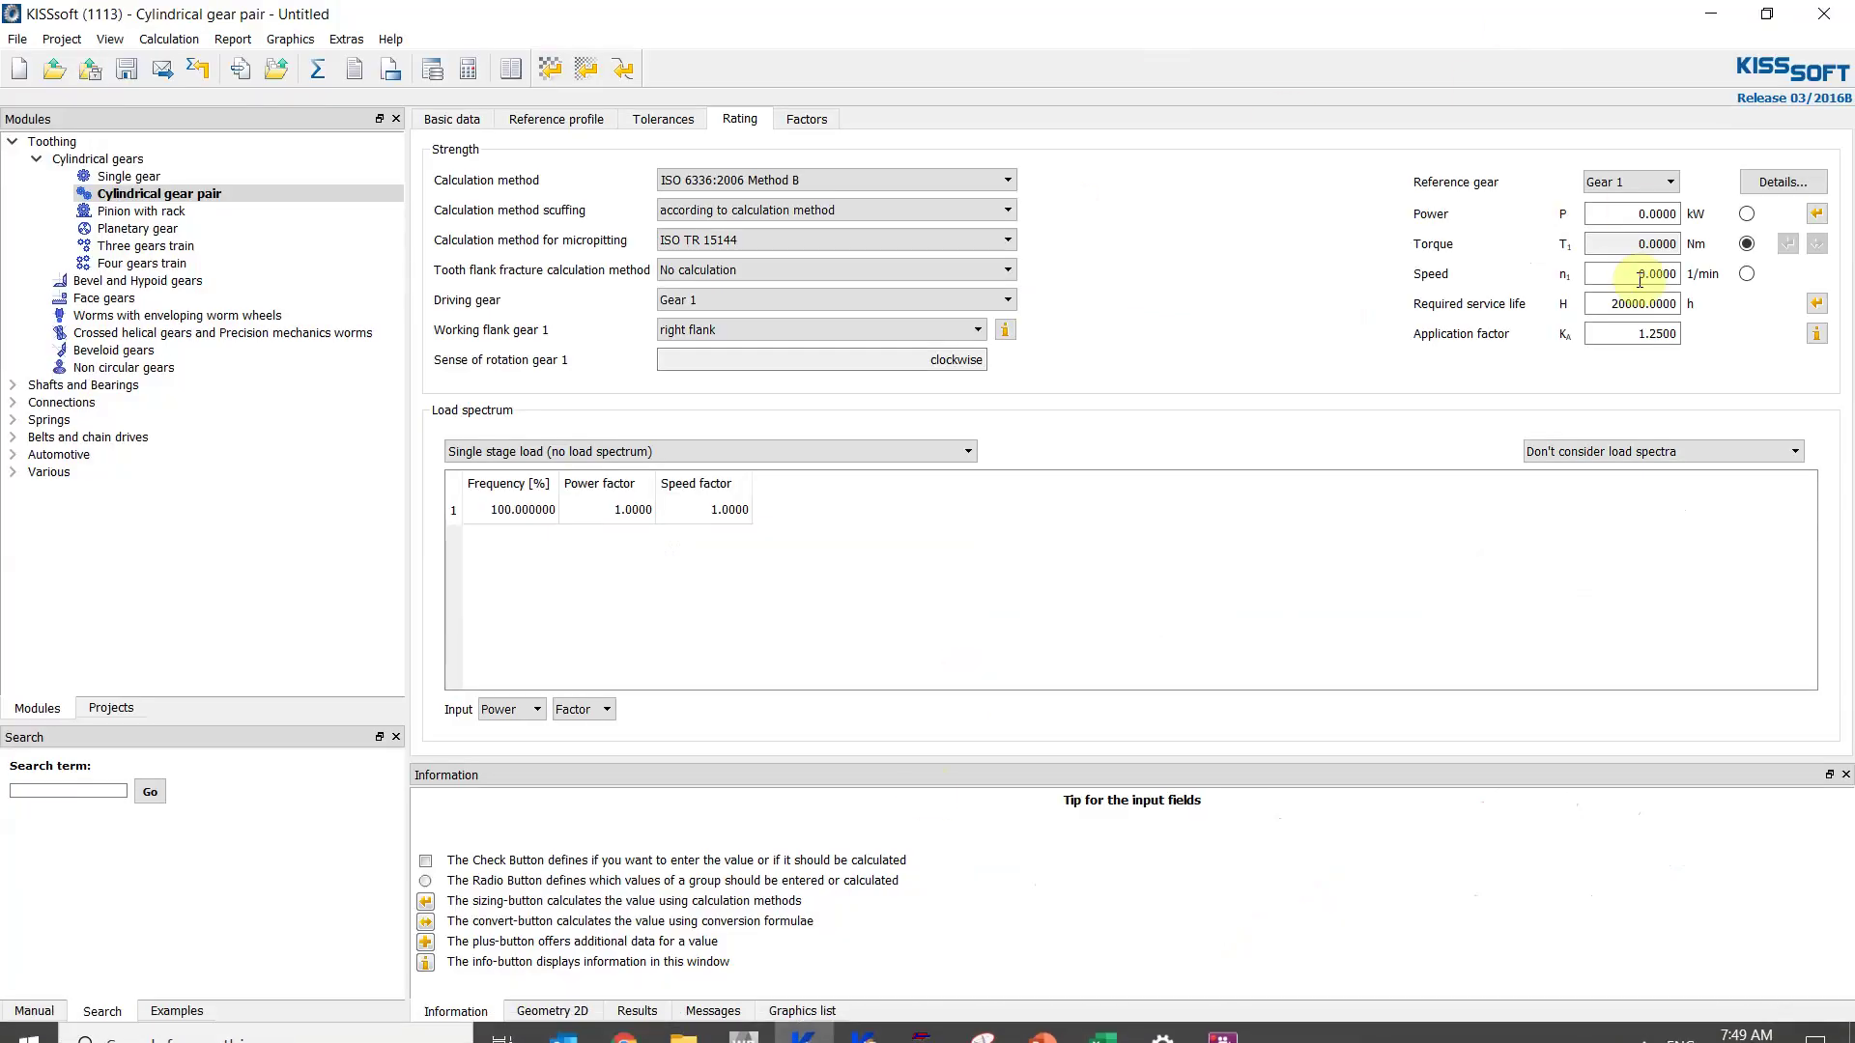
{"action": "left_click_drag", "start_coordinate": [1616, 301], "coordinate": [1676, 304]}
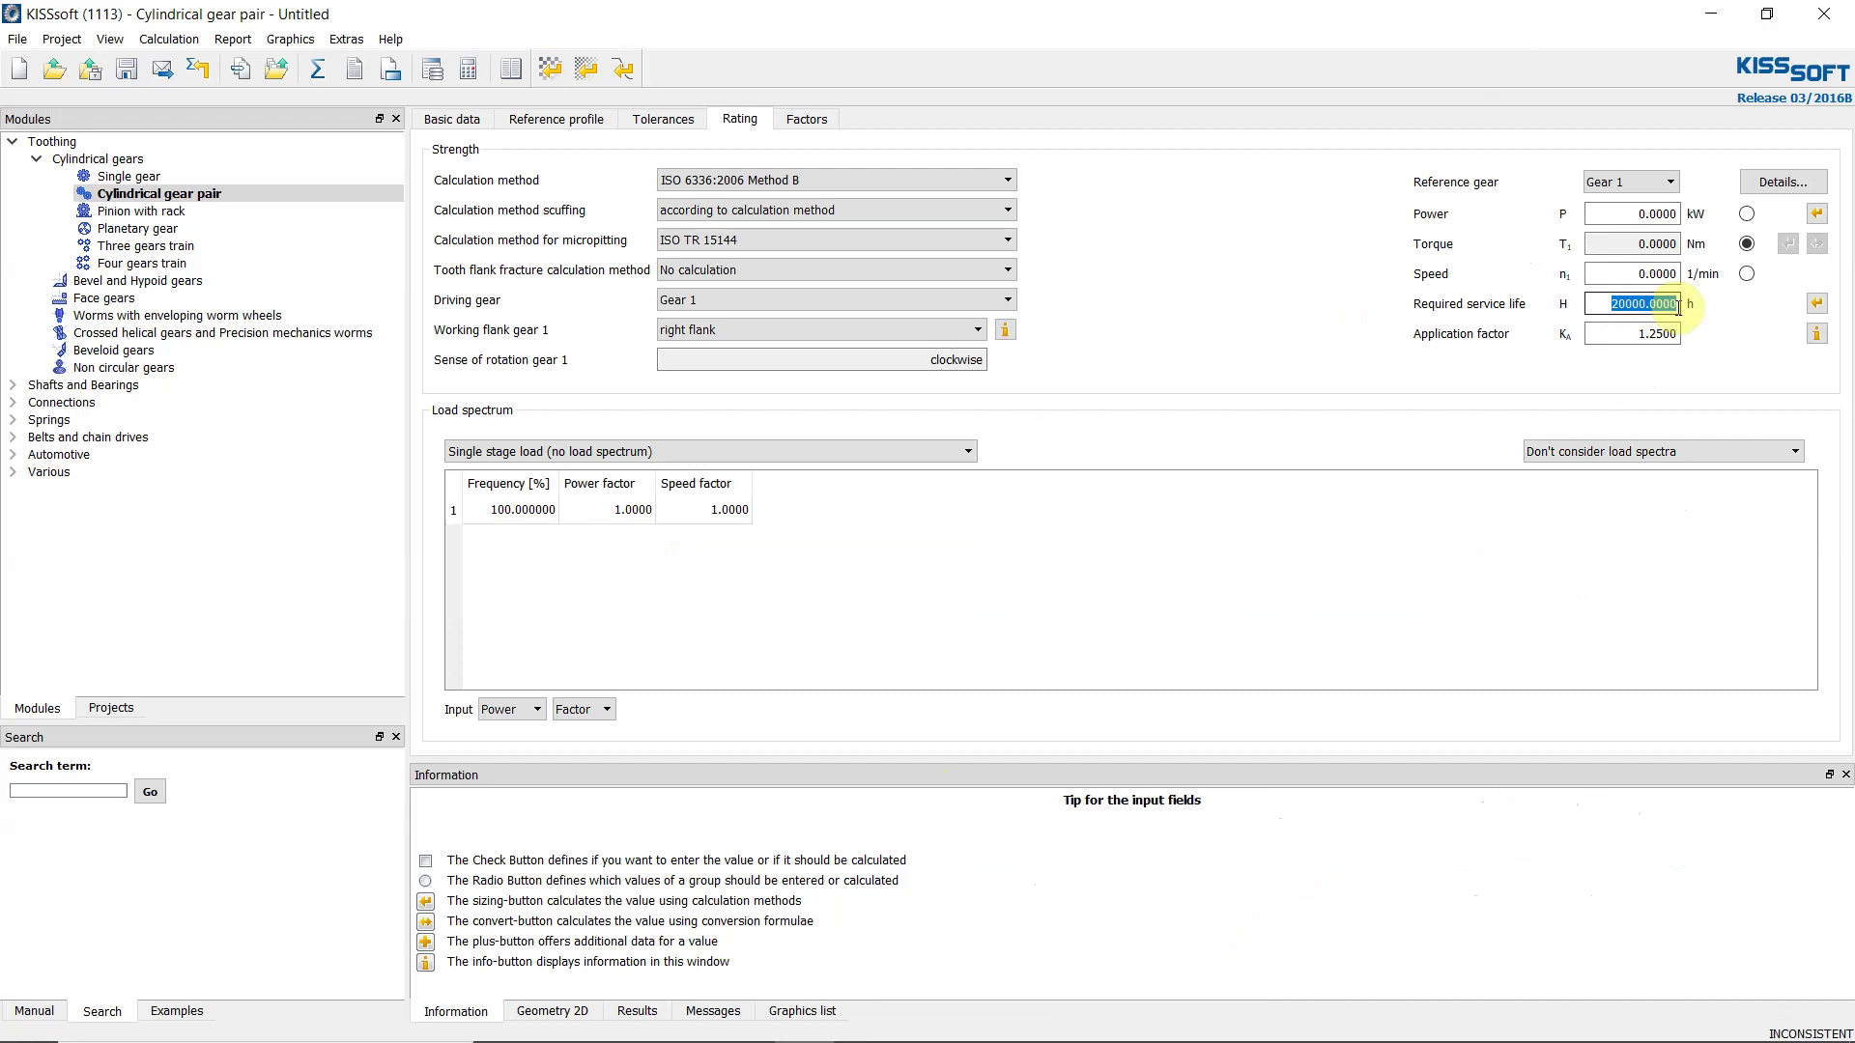
{"action": "type", "text": "5"}
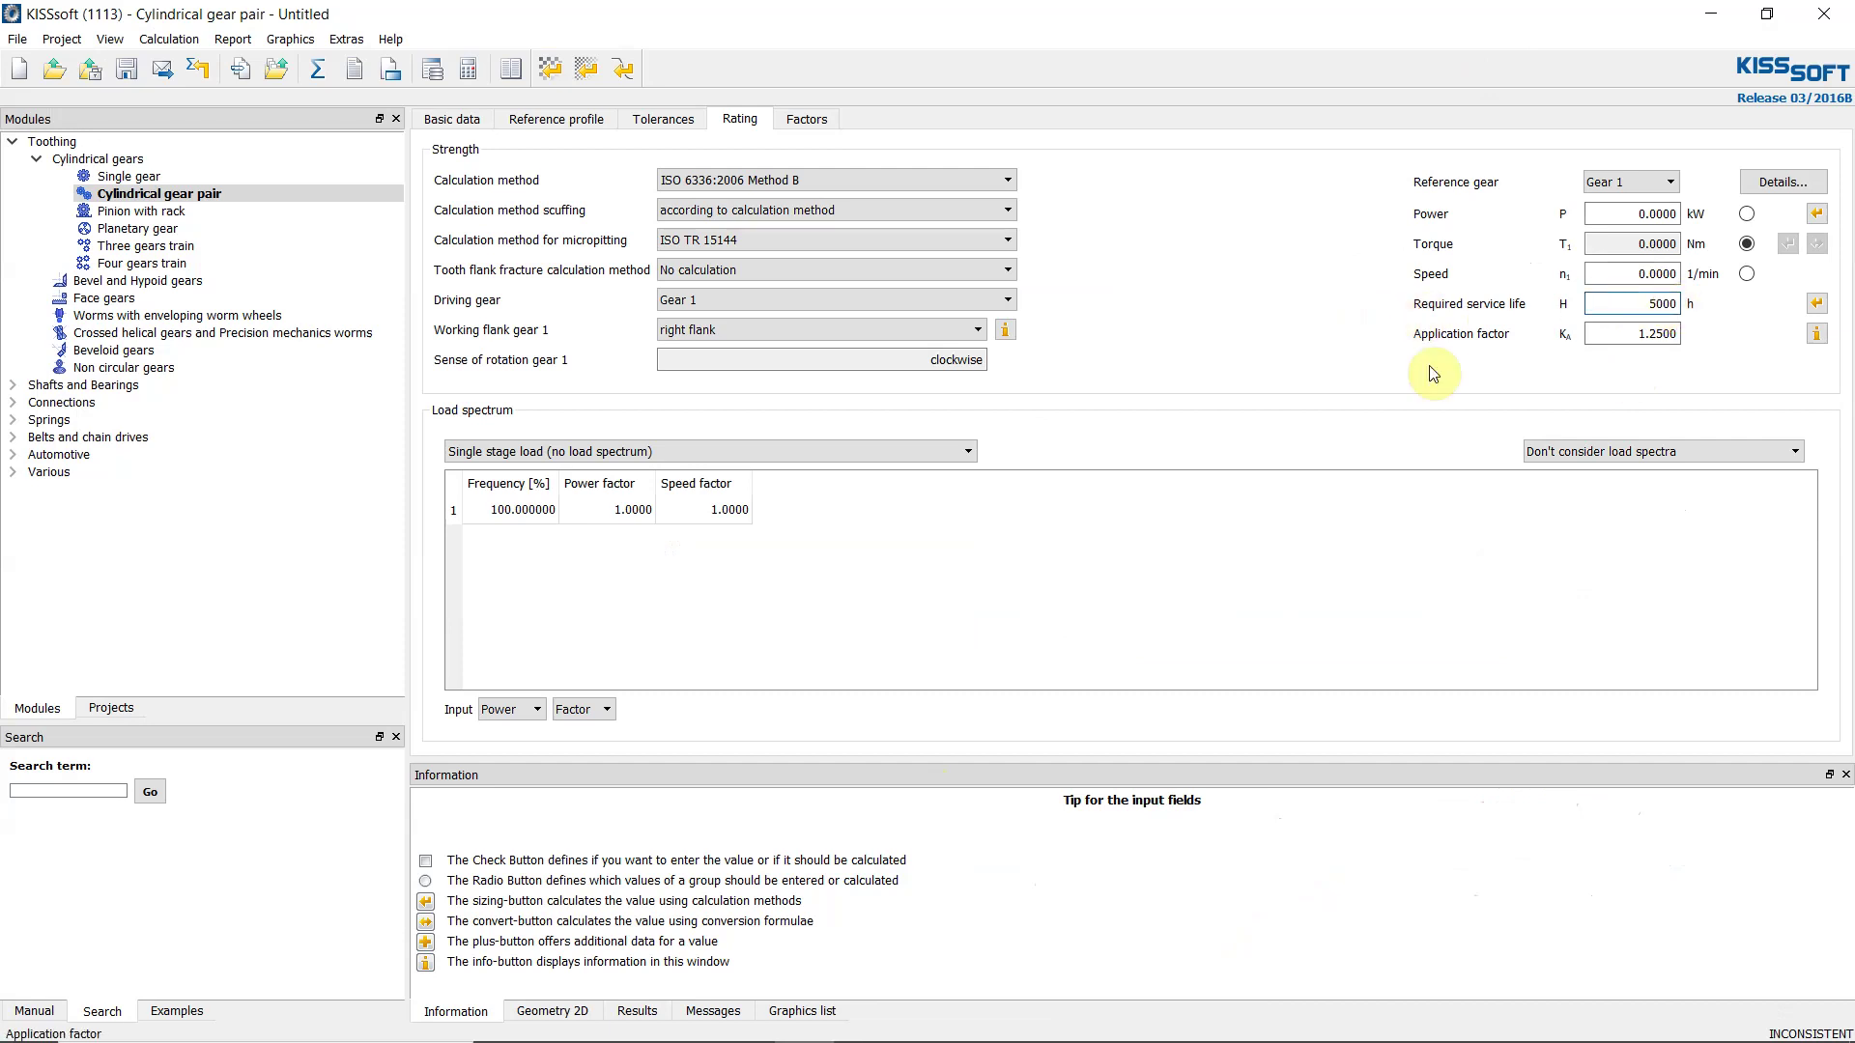
Highlight the 5 kW power requirement on the problem statement slide.
{"action": "mouse_move", "coordinate": [731, 1041]}
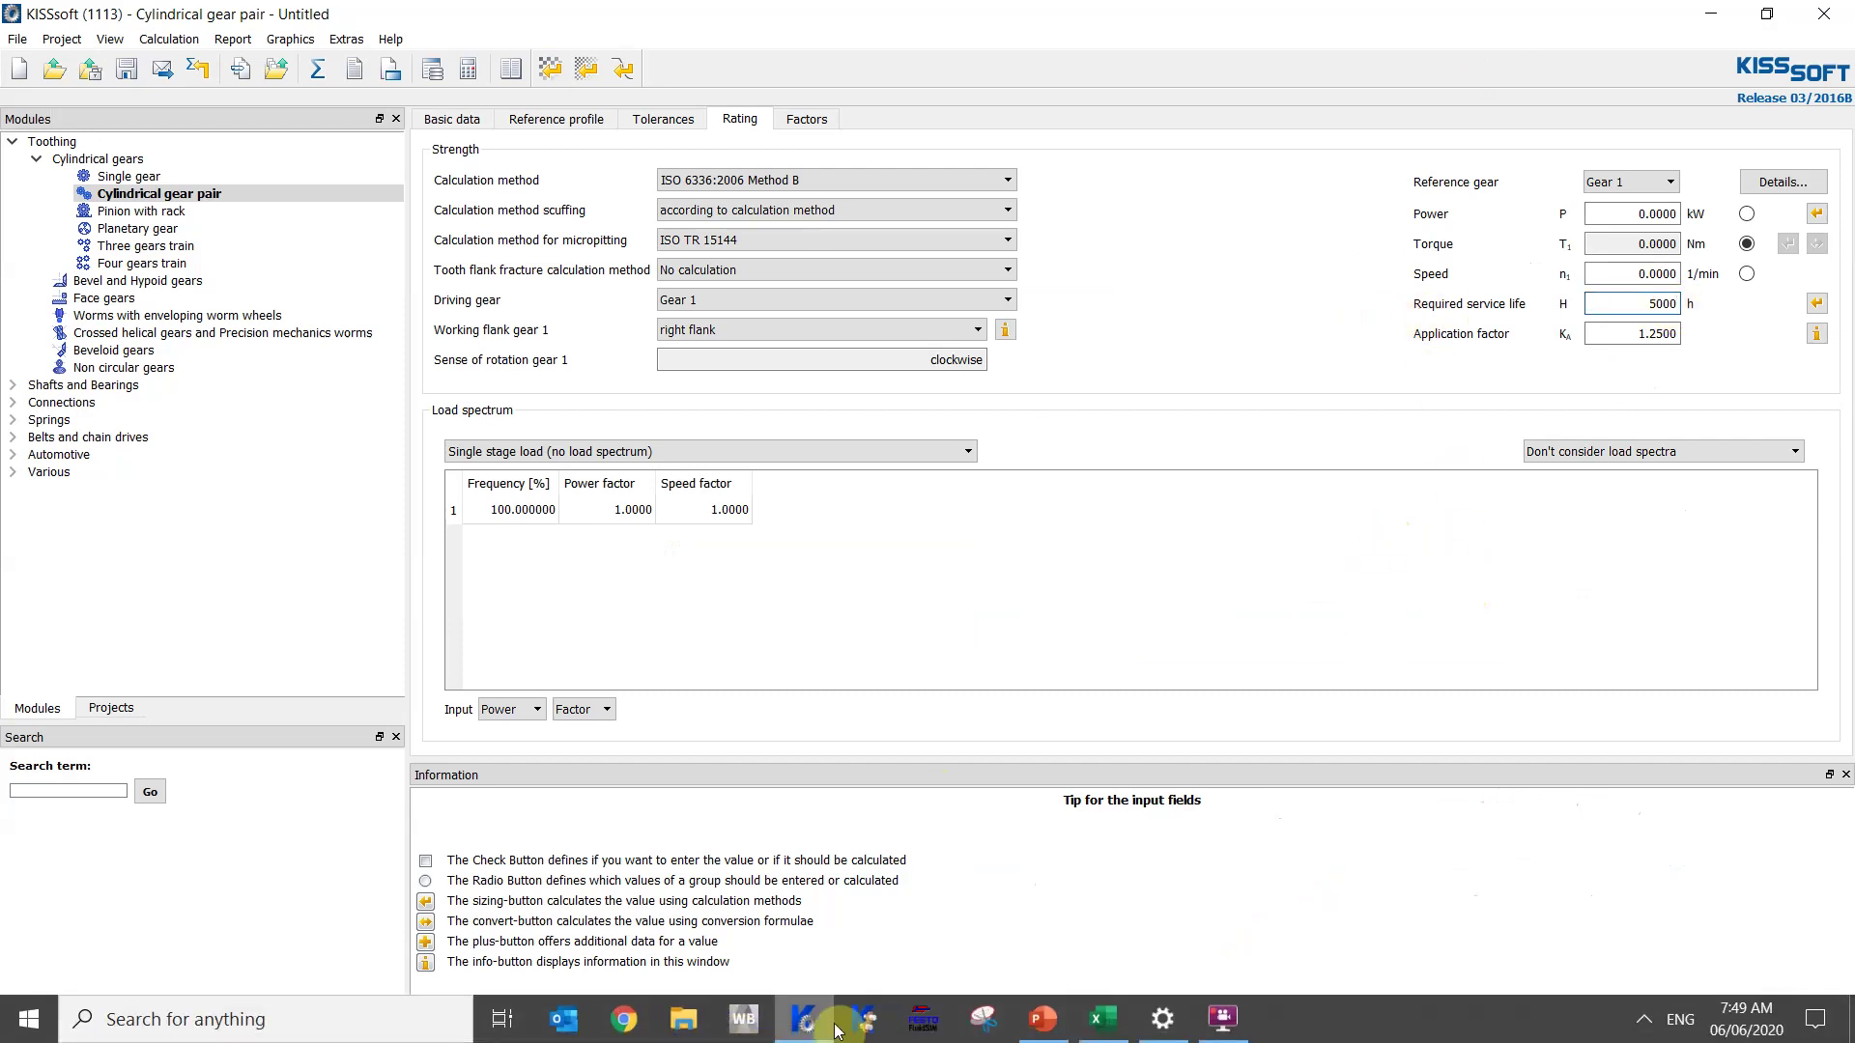
{"action": "left_click", "coordinate": [1040, 1021]}
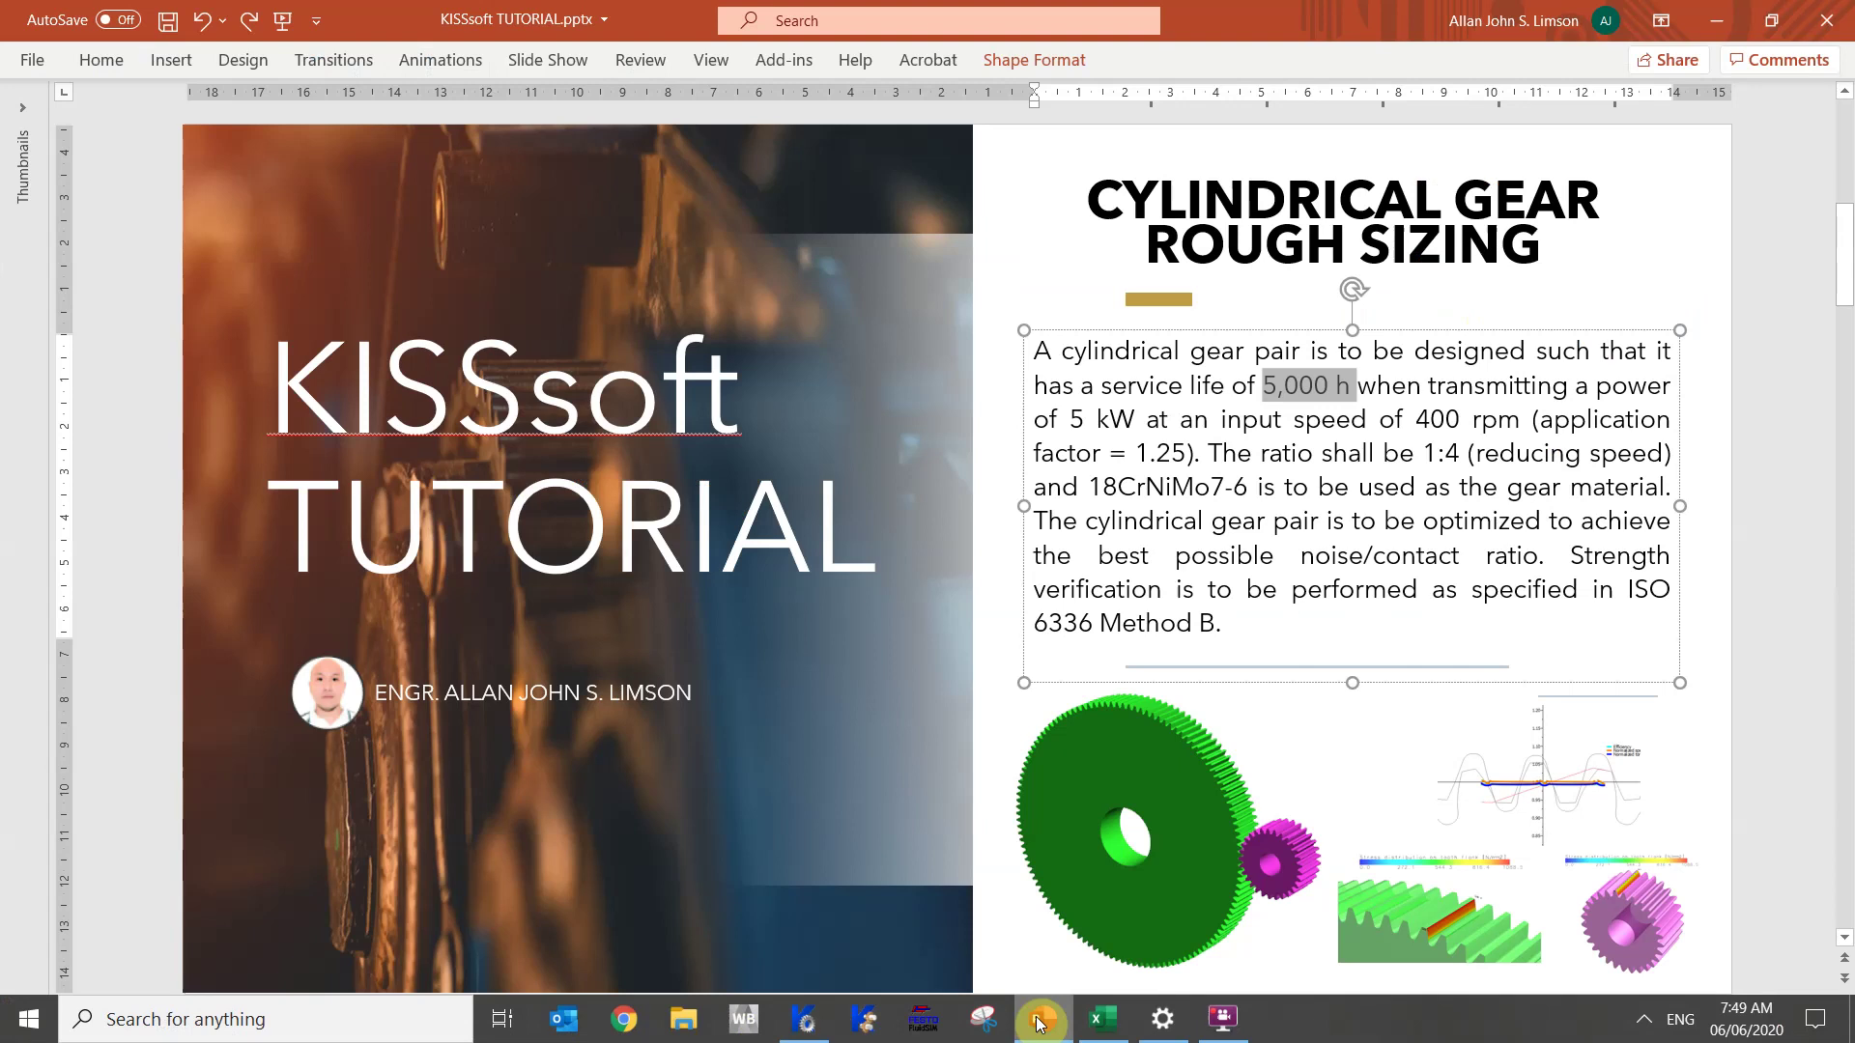
{"action": "left_click_drag", "start_coordinate": [1070, 419], "coordinate": [1146, 426]}
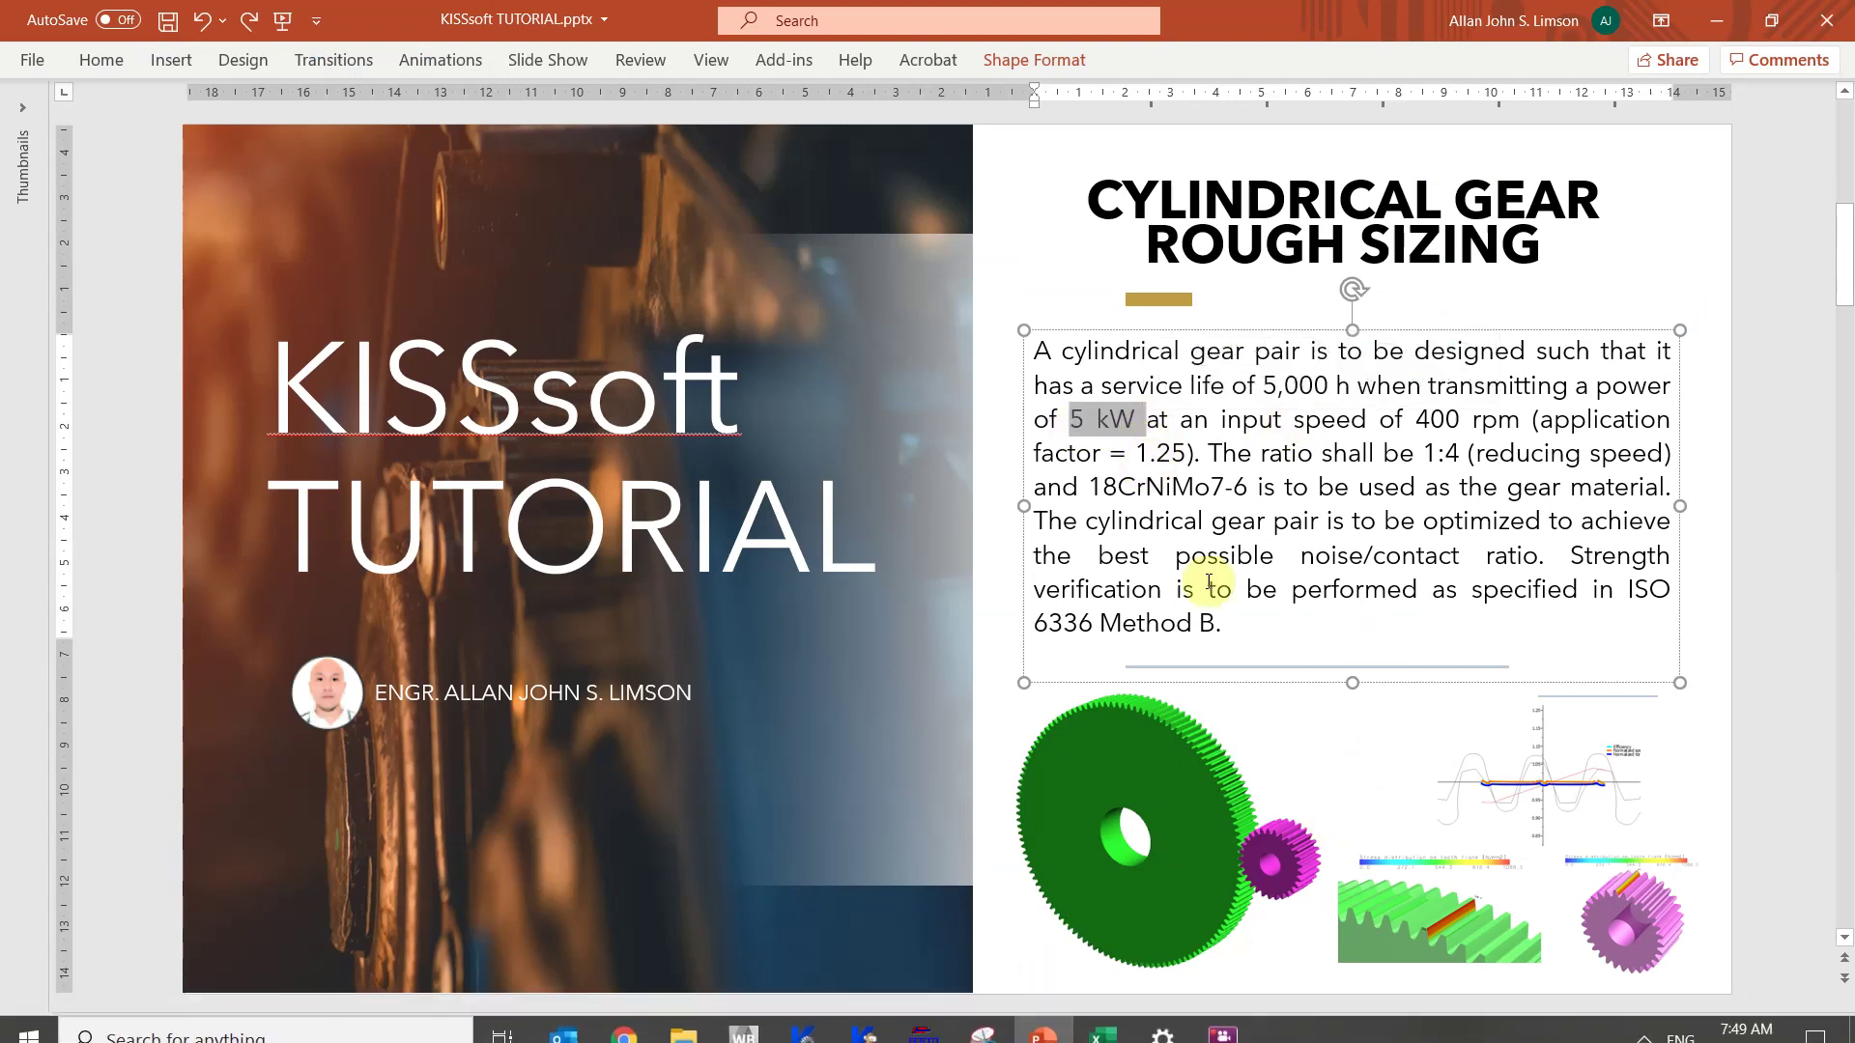
Enter 5 as the transmitted power, keeping kW as its unit.
{"action": "left_click", "coordinate": [810, 1026]}
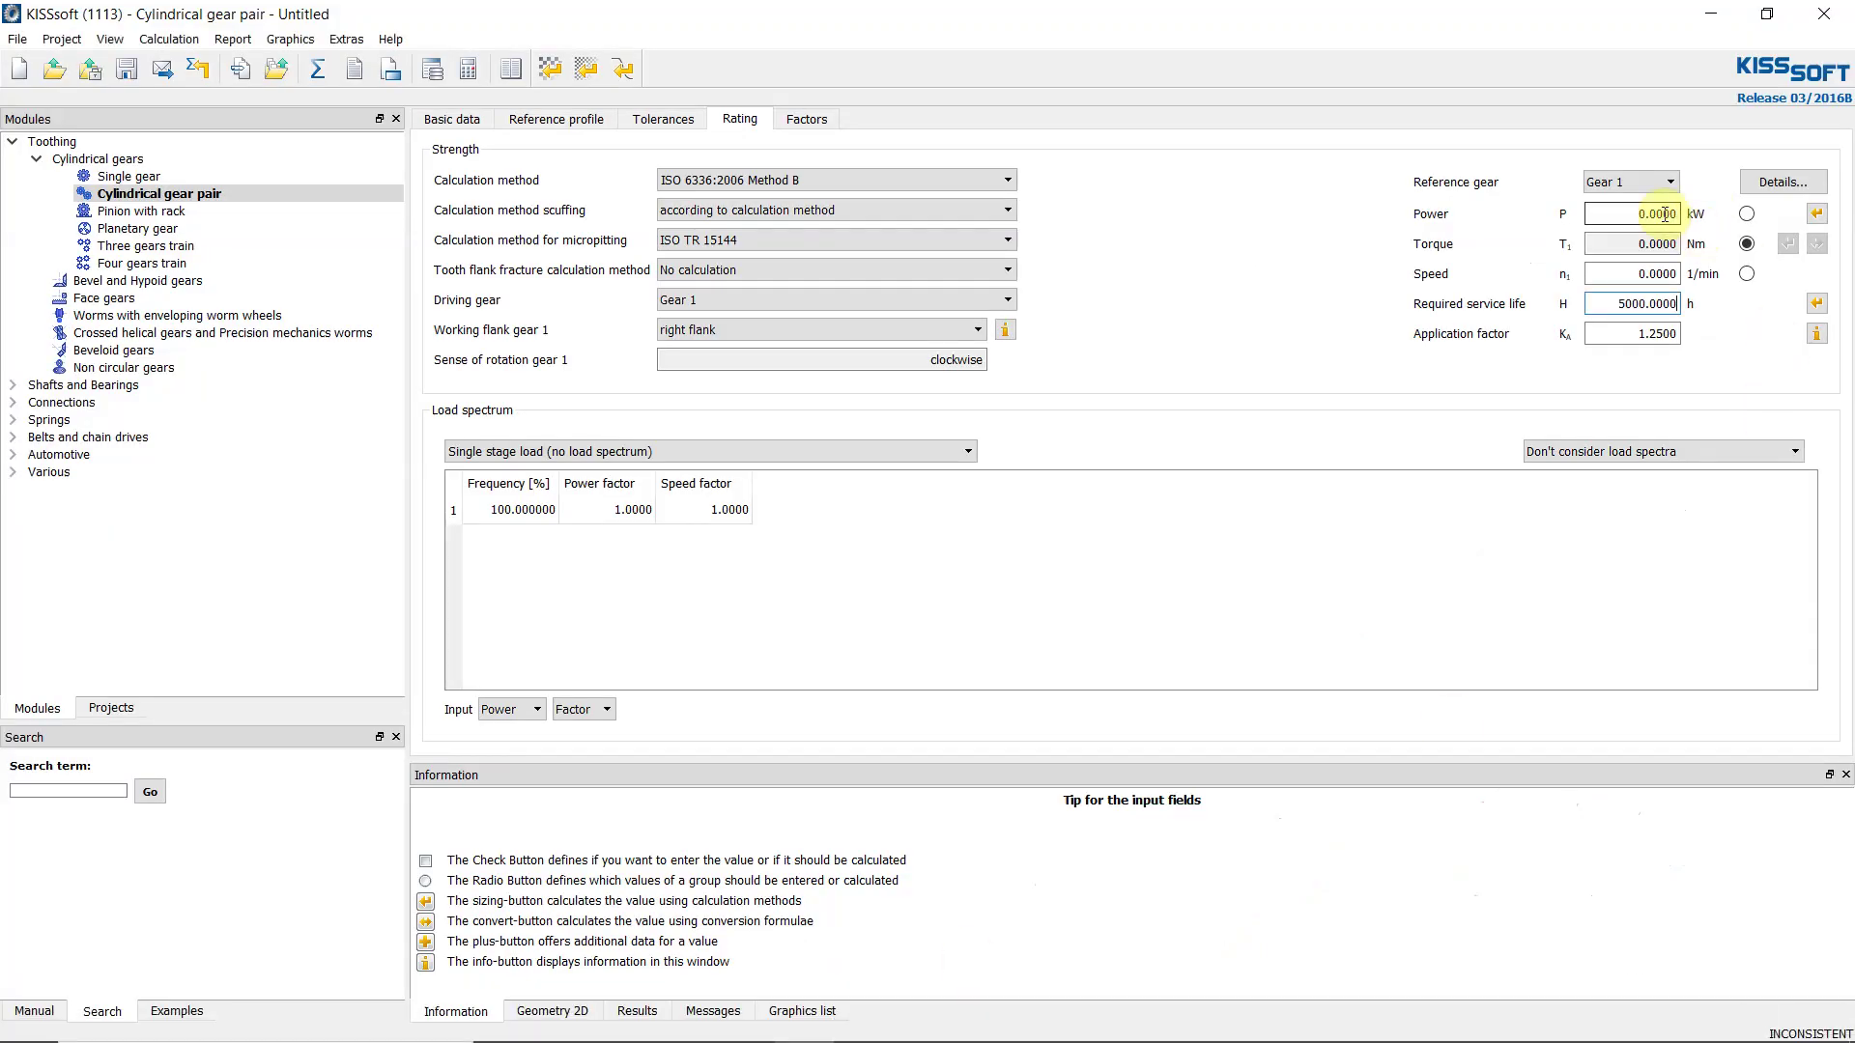
{"action": "type", "text": "5"}
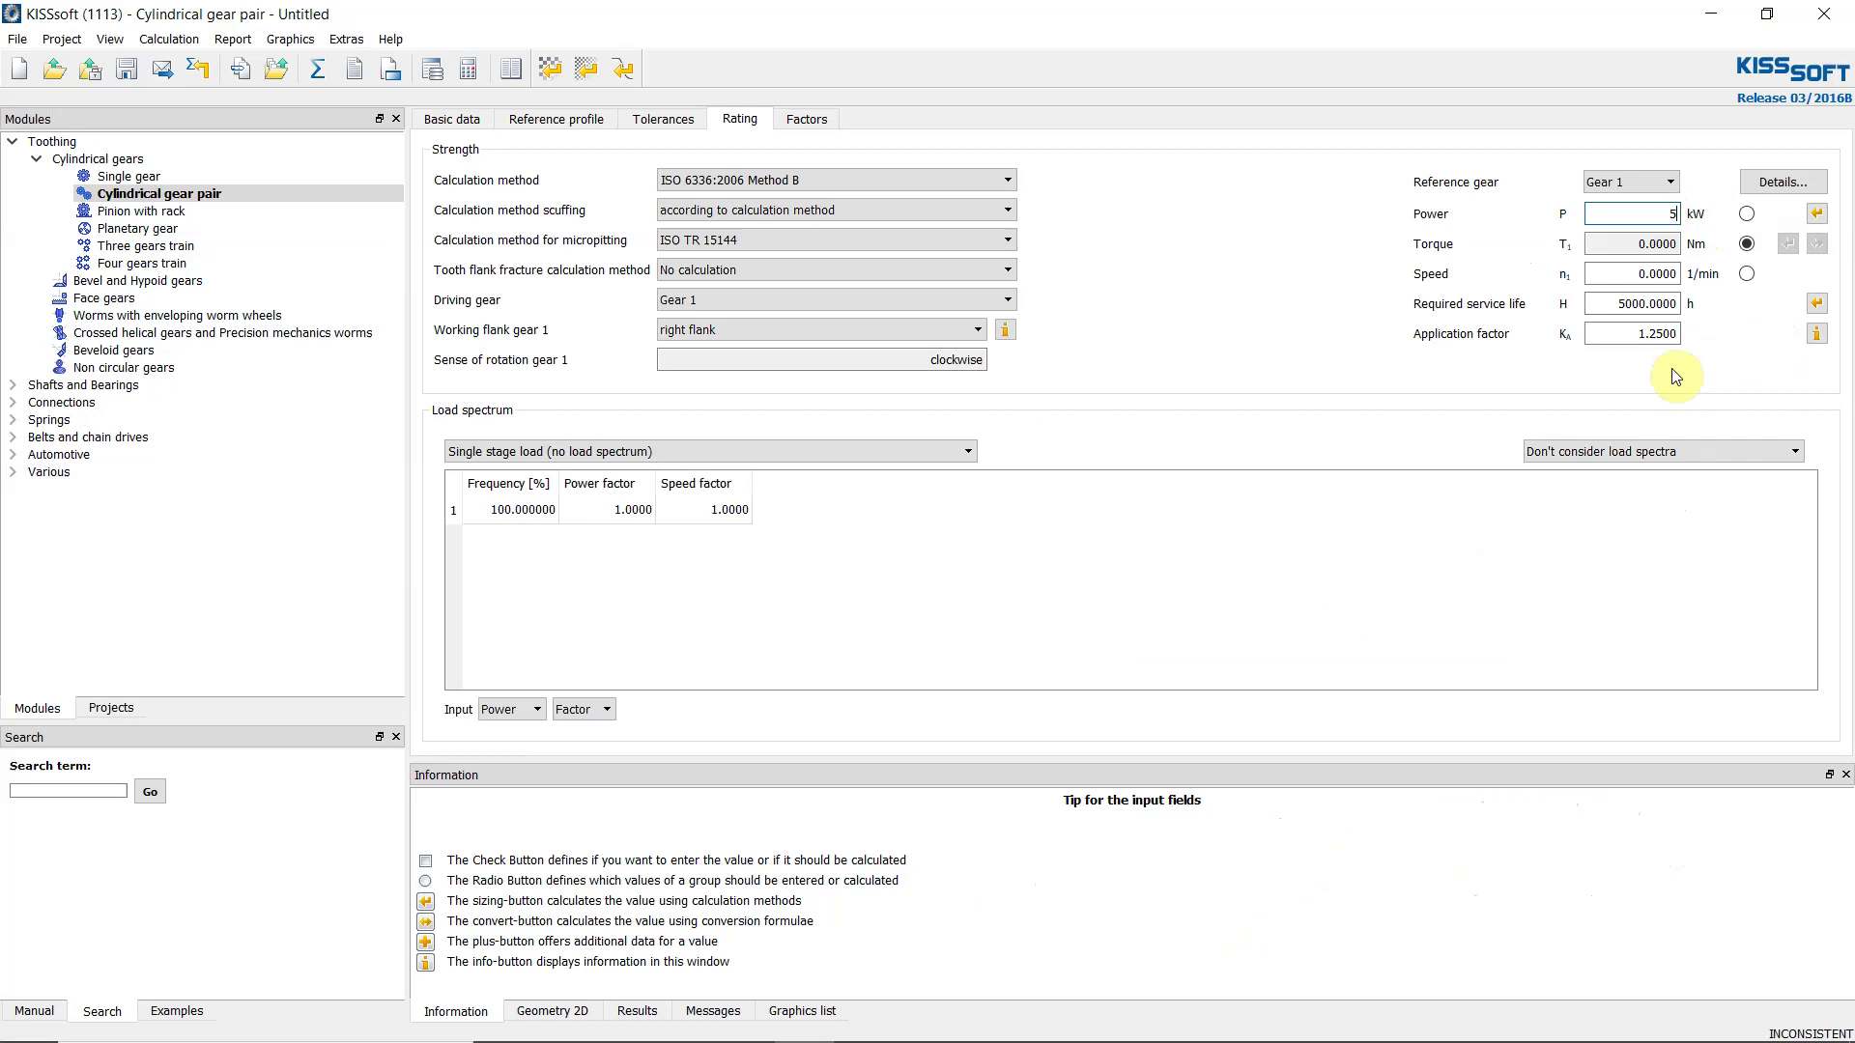
{"action": "left_click", "coordinate": [1693, 217]}
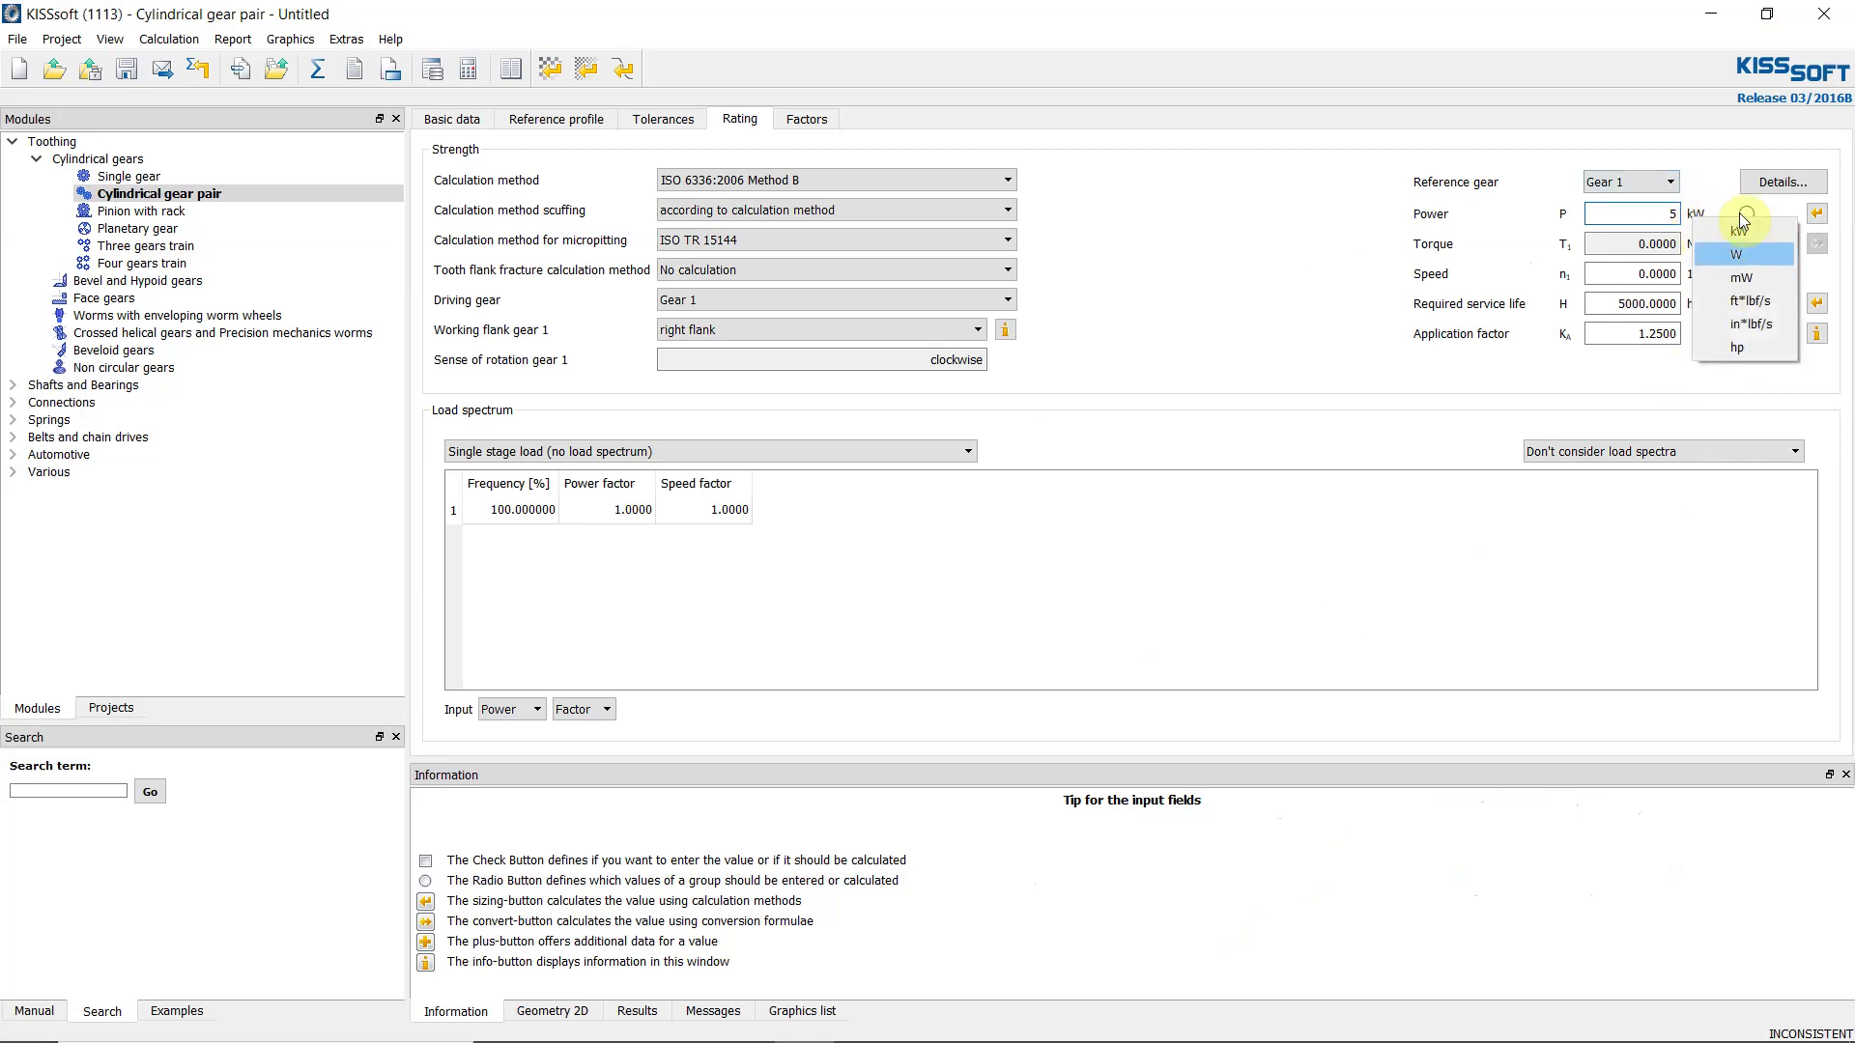
{"action": "left_click", "coordinate": [1702, 214]}
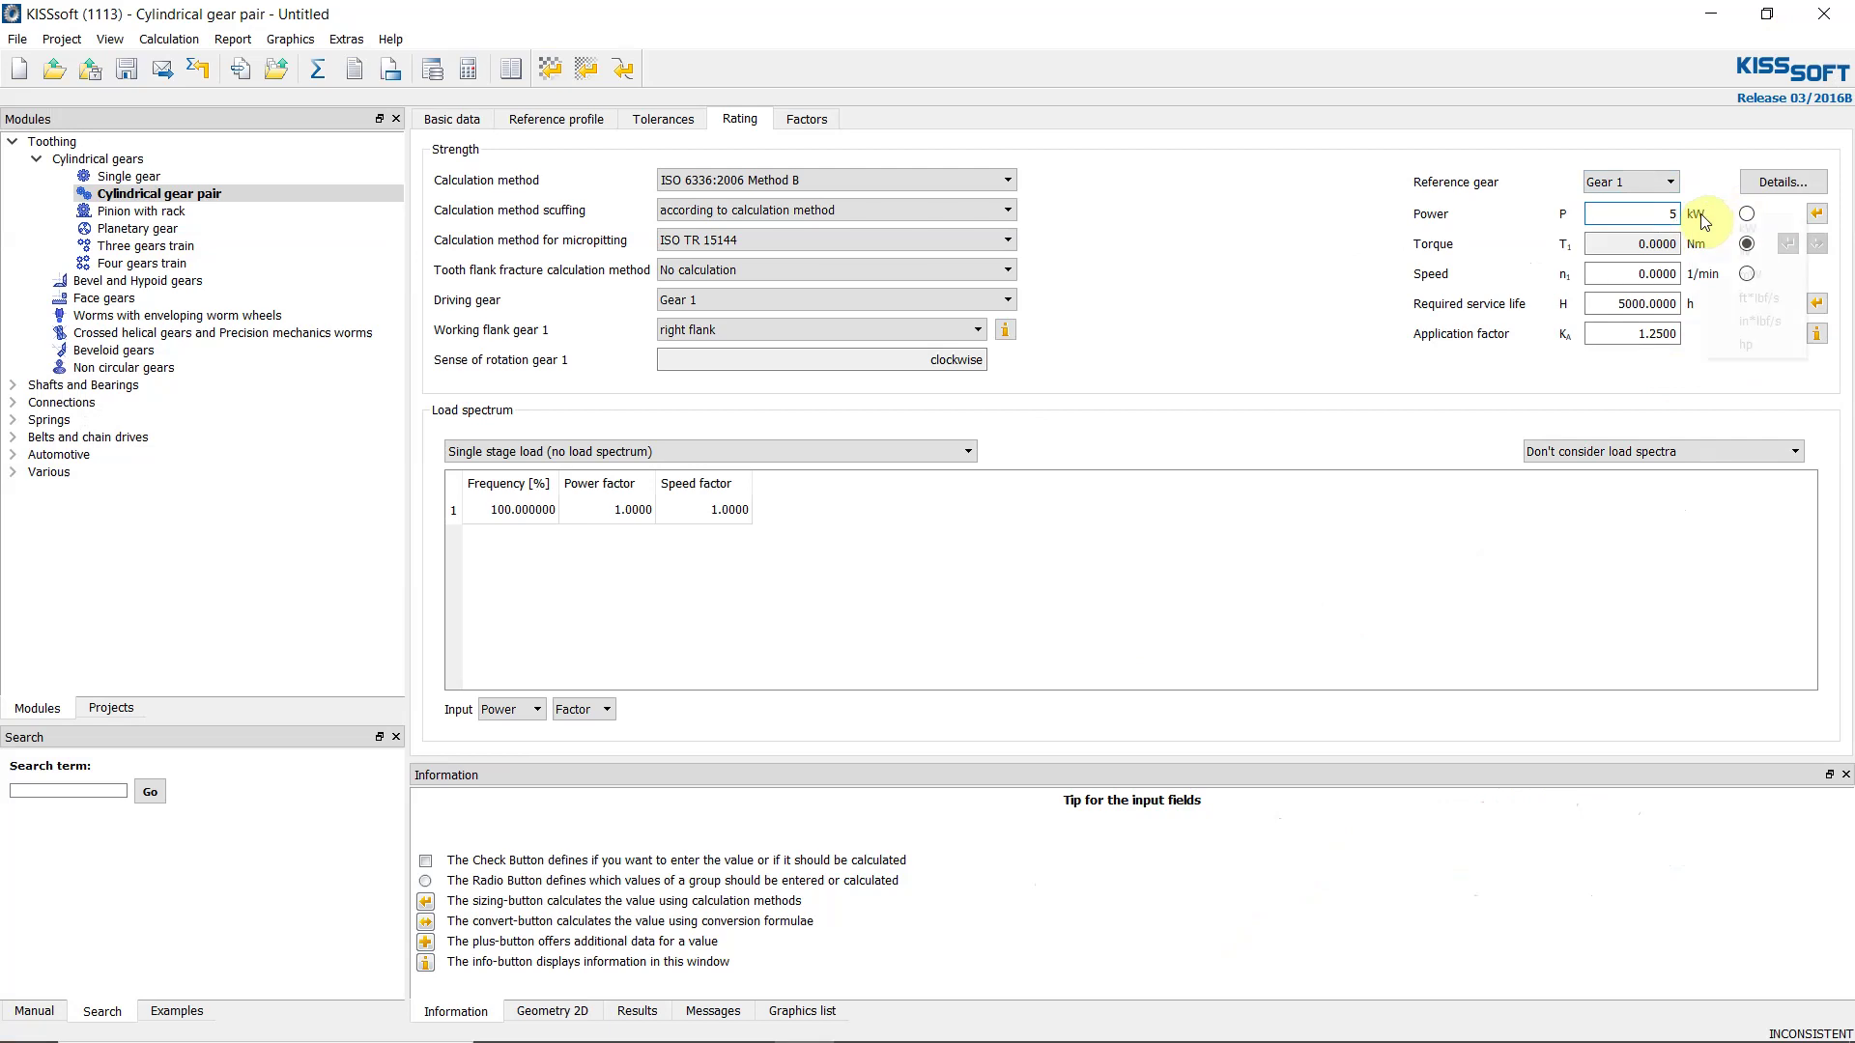
{"action": "left_click", "coordinate": [1700, 212]}
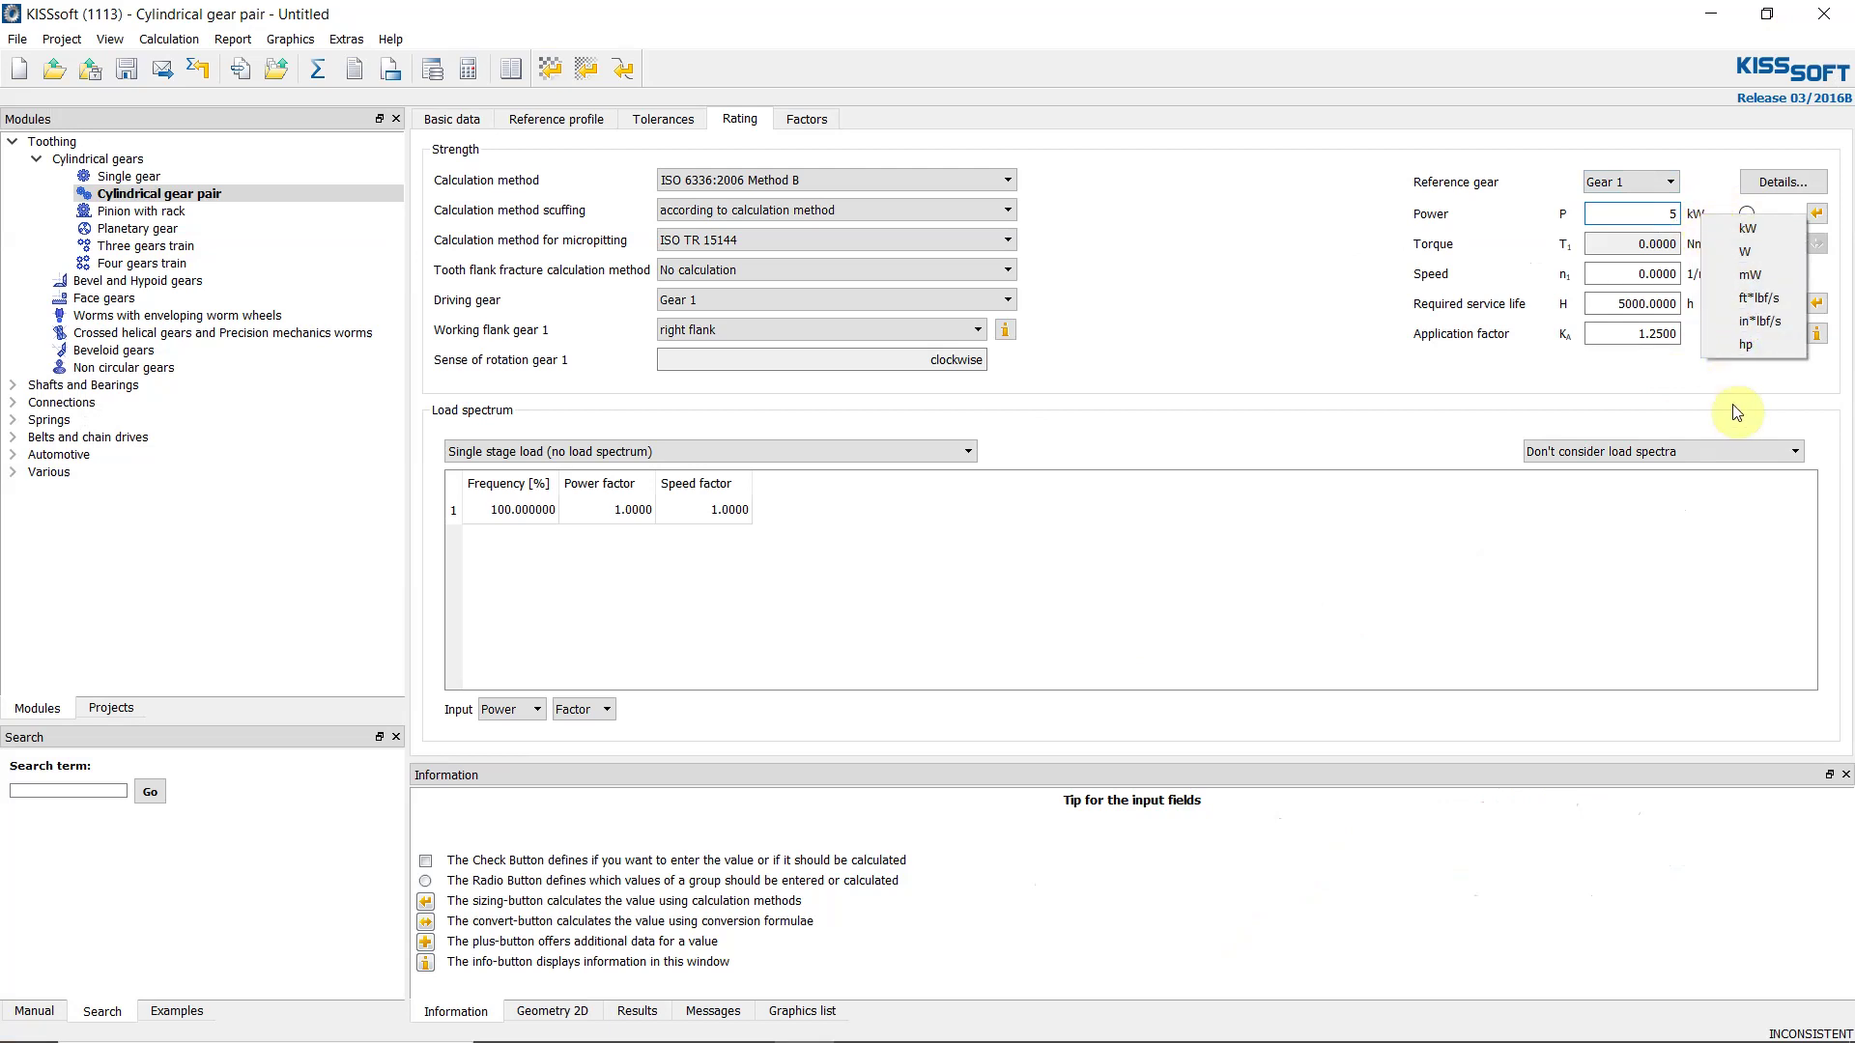
{"action": "left_click", "coordinate": [1721, 194]}
{"action": "mouse_move", "coordinate": [876, 1039]}
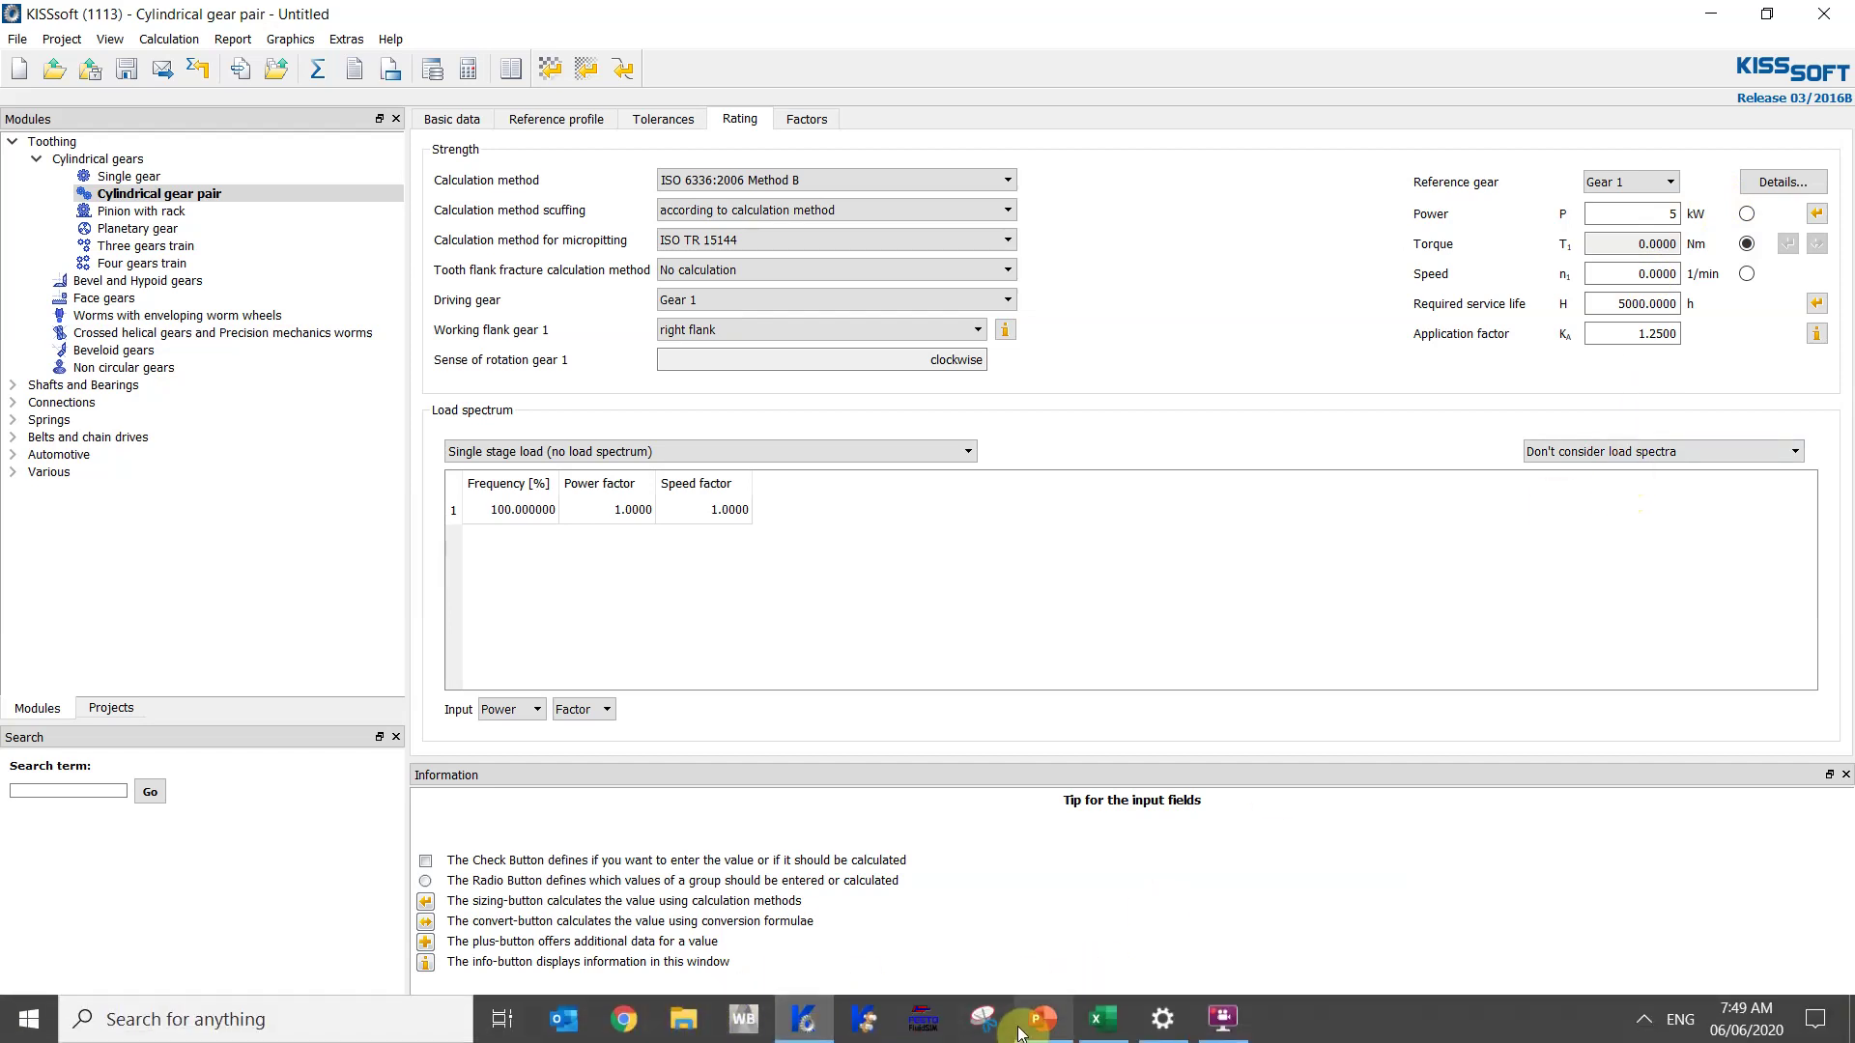
Check the slide's specs and set the input speed to 400 1/min.
{"action": "left_click", "coordinate": [1038, 1019]}
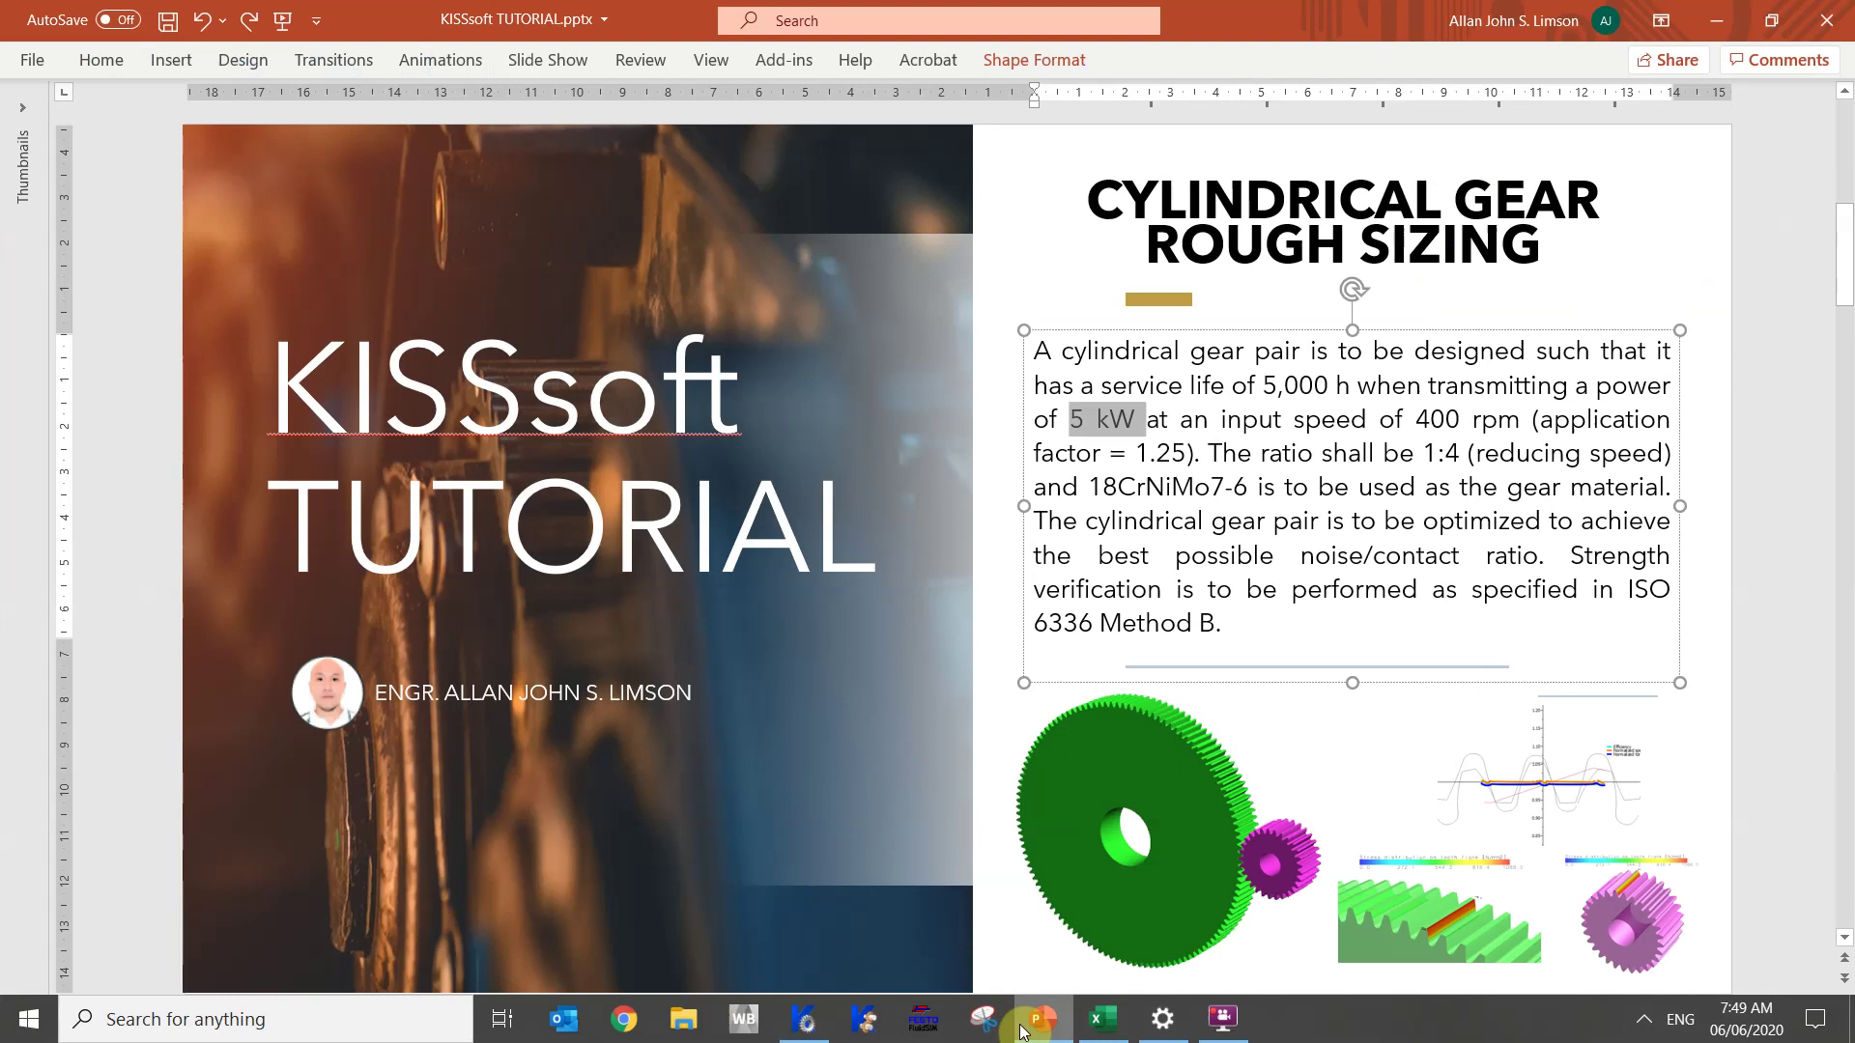
{"action": "left_click", "coordinate": [1035, 1019]}
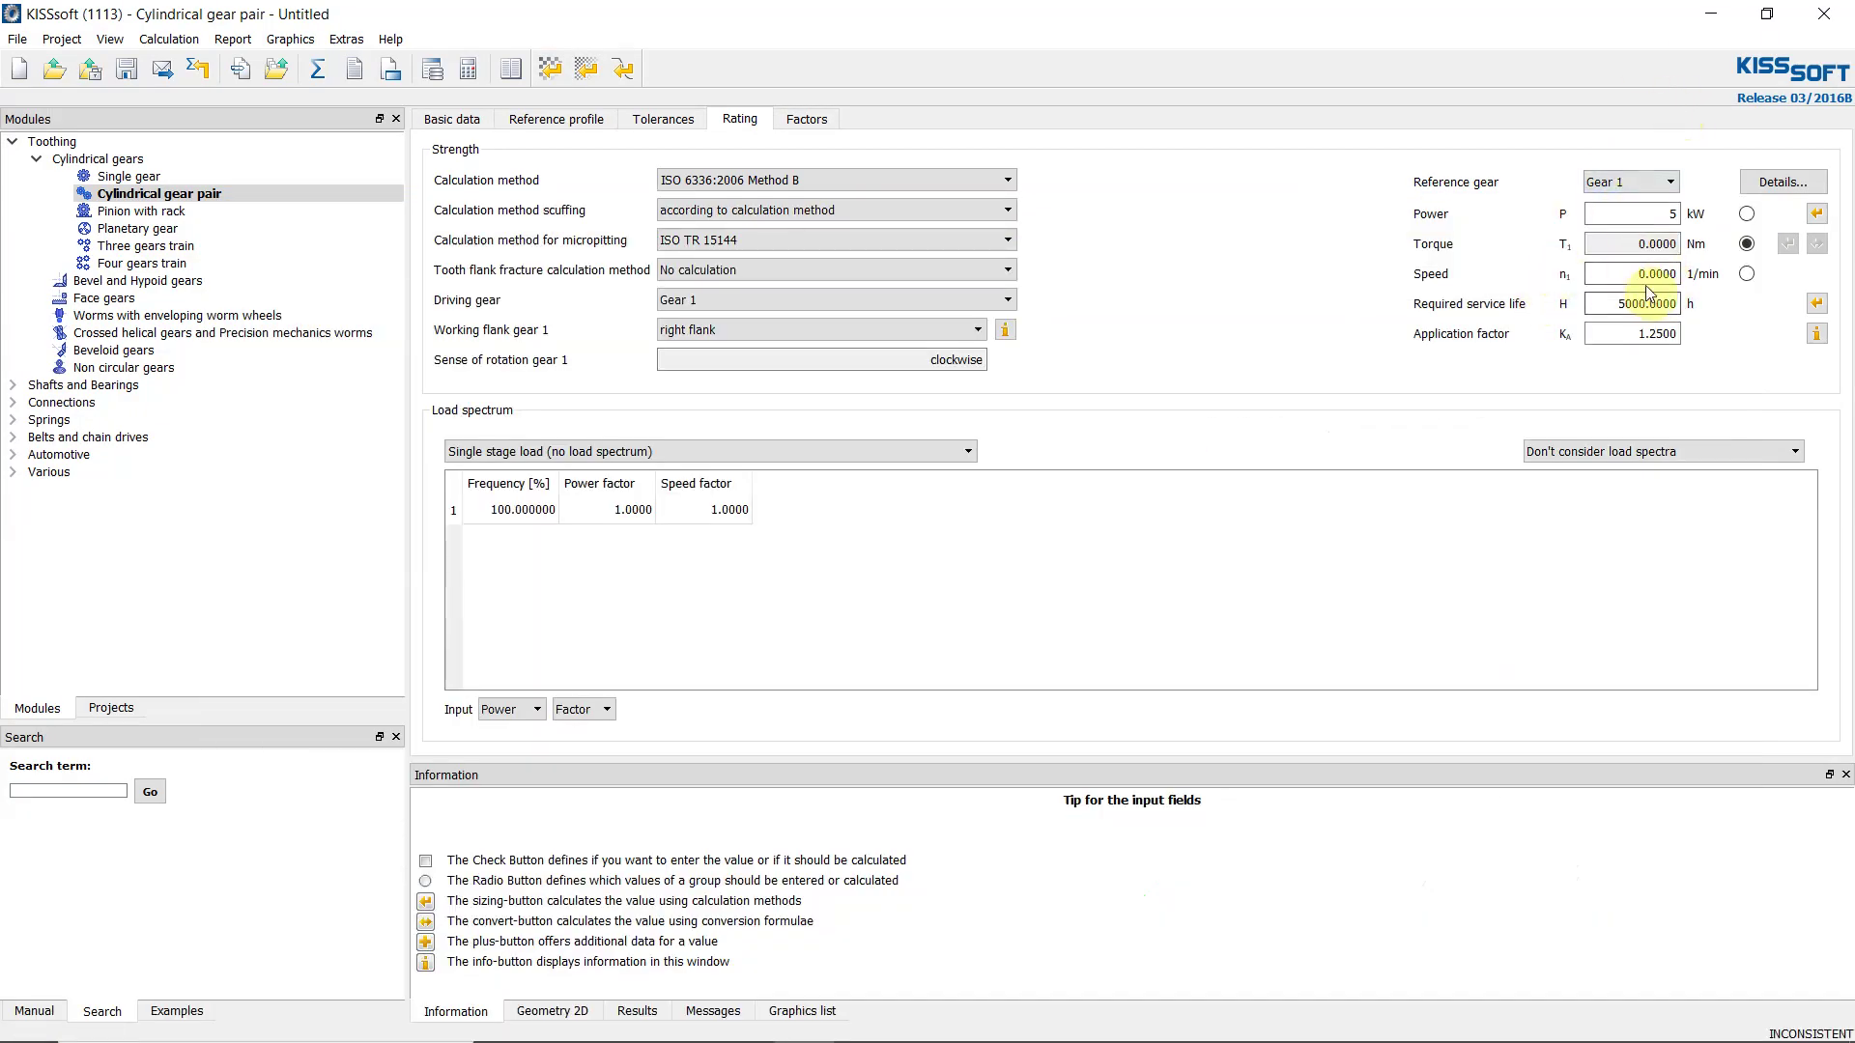
{"action": "left_click", "coordinate": [1647, 274]}
{"action": "type", "text": "400"}
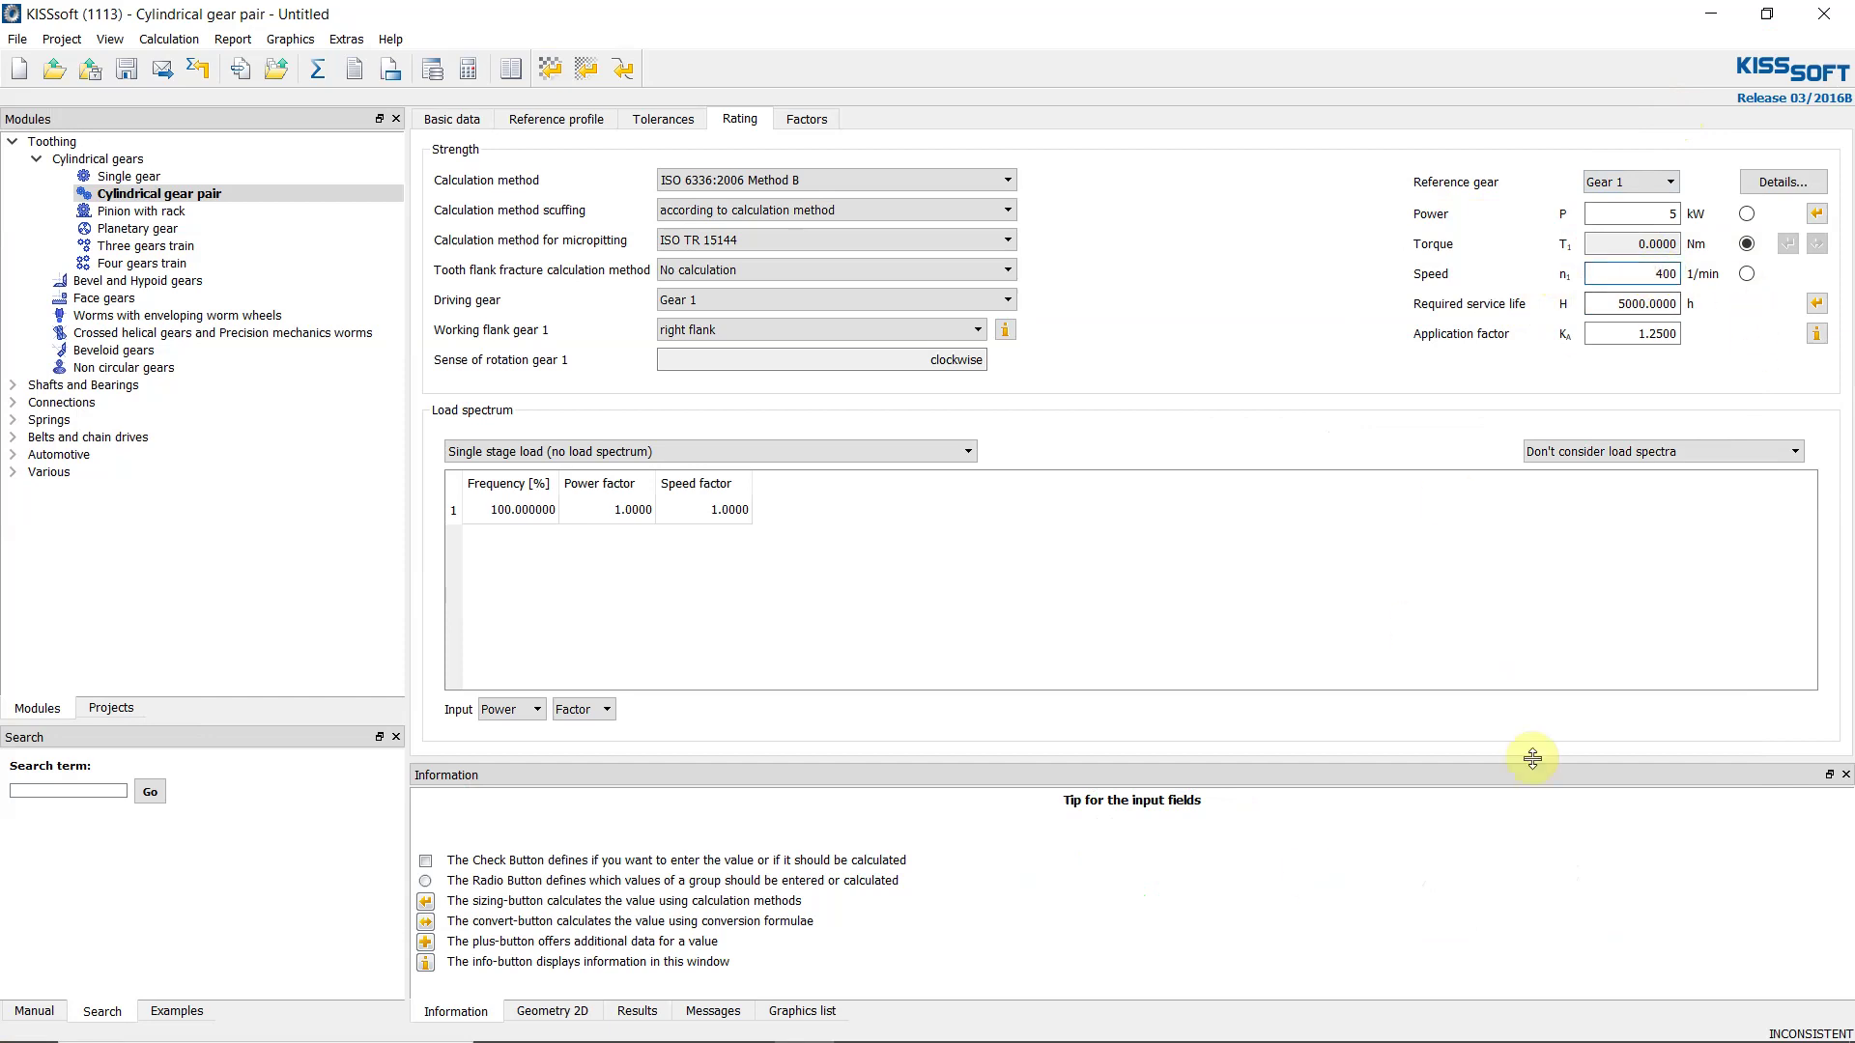
{"action": "mouse_move", "coordinate": [723, 1019]}
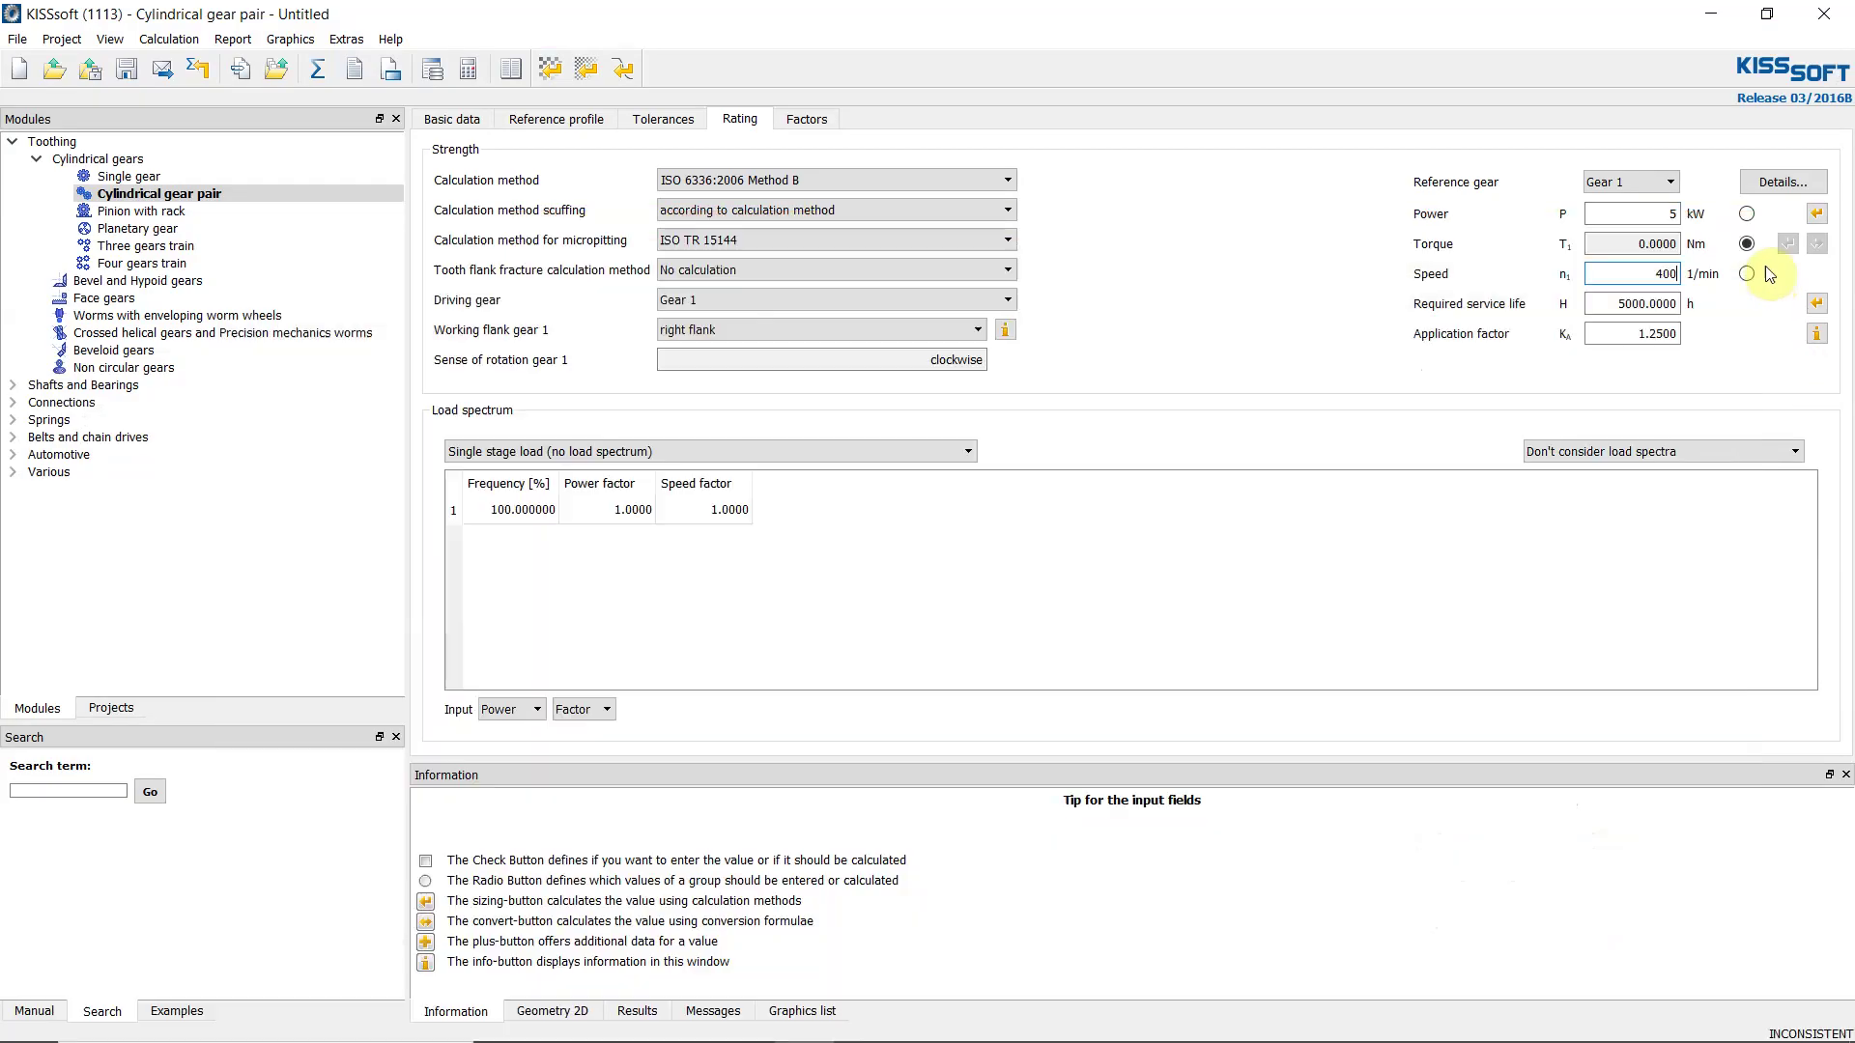
Show the DIN 3990/ISO 6336 application factor table, keeping the factor at 1.25.
{"action": "left_click_drag", "start_coordinate": [1677, 333], "coordinate": [1642, 333]}
{"action": "left_click", "coordinate": [1816, 333]}
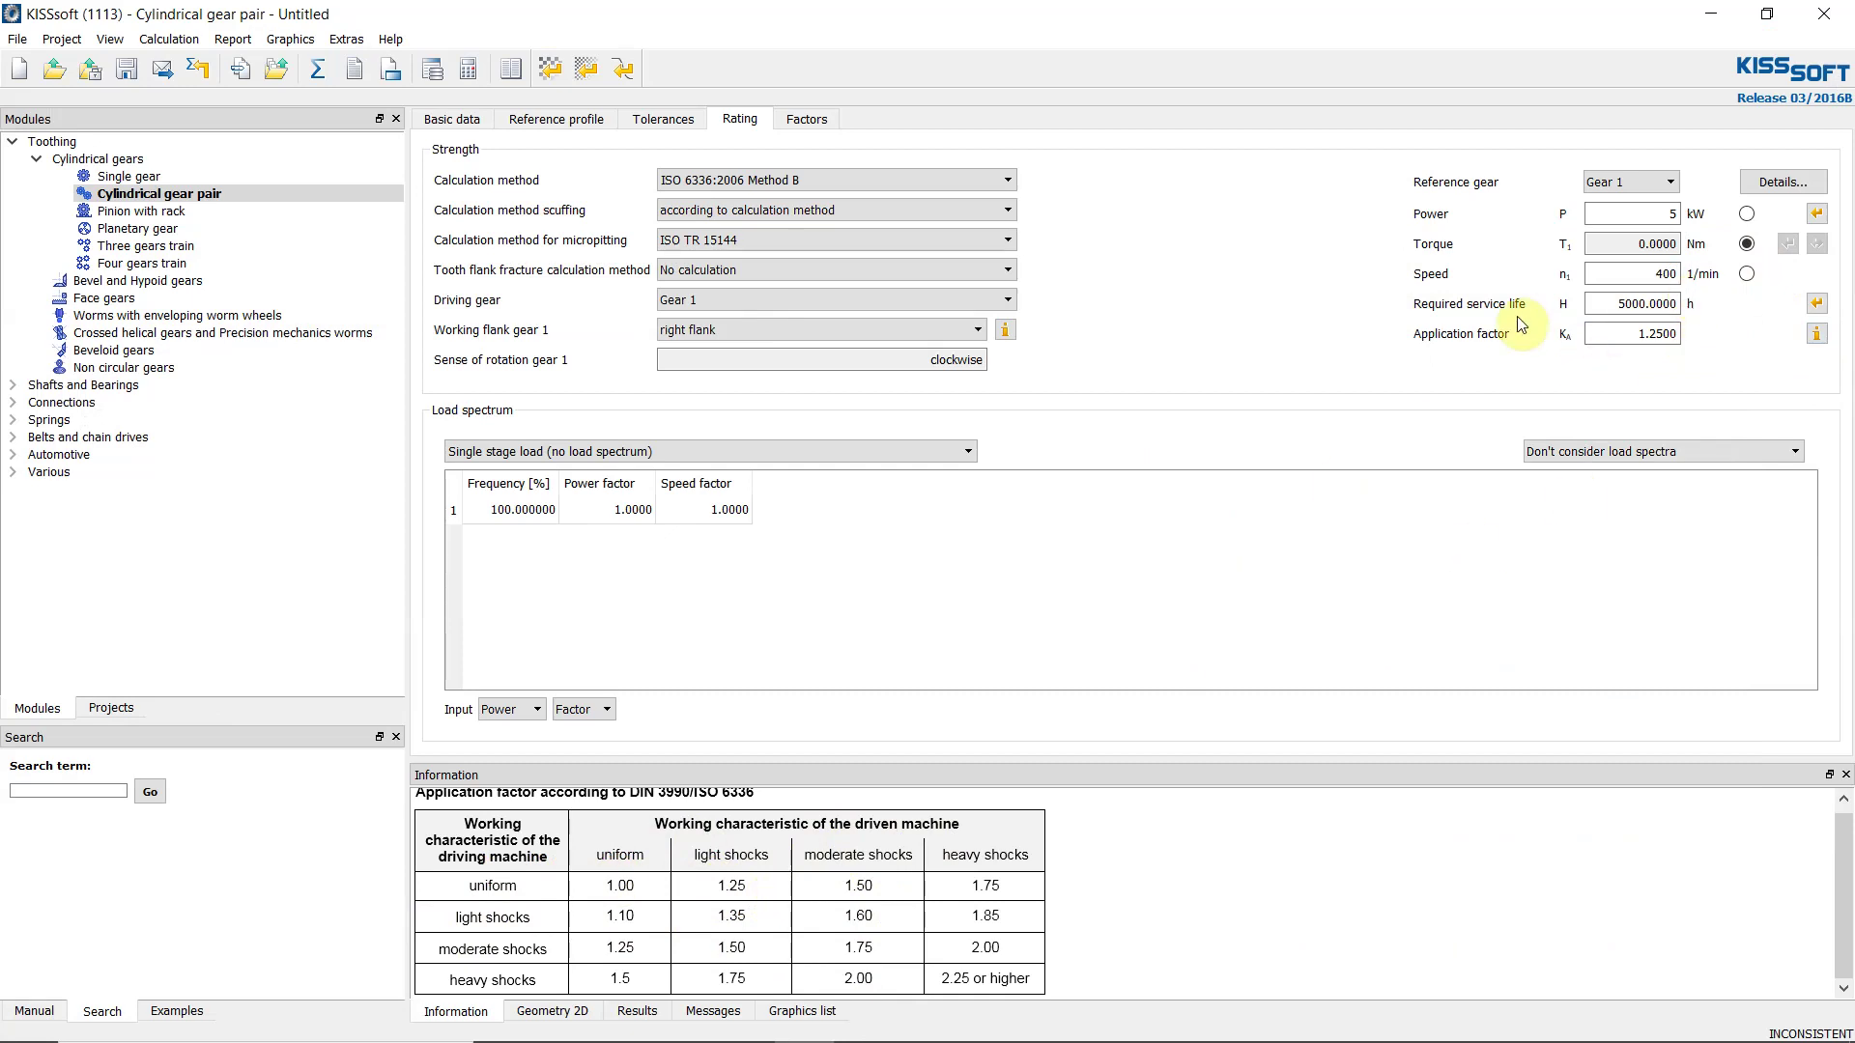
{"action": "mouse_move", "coordinate": [636, 1039]}
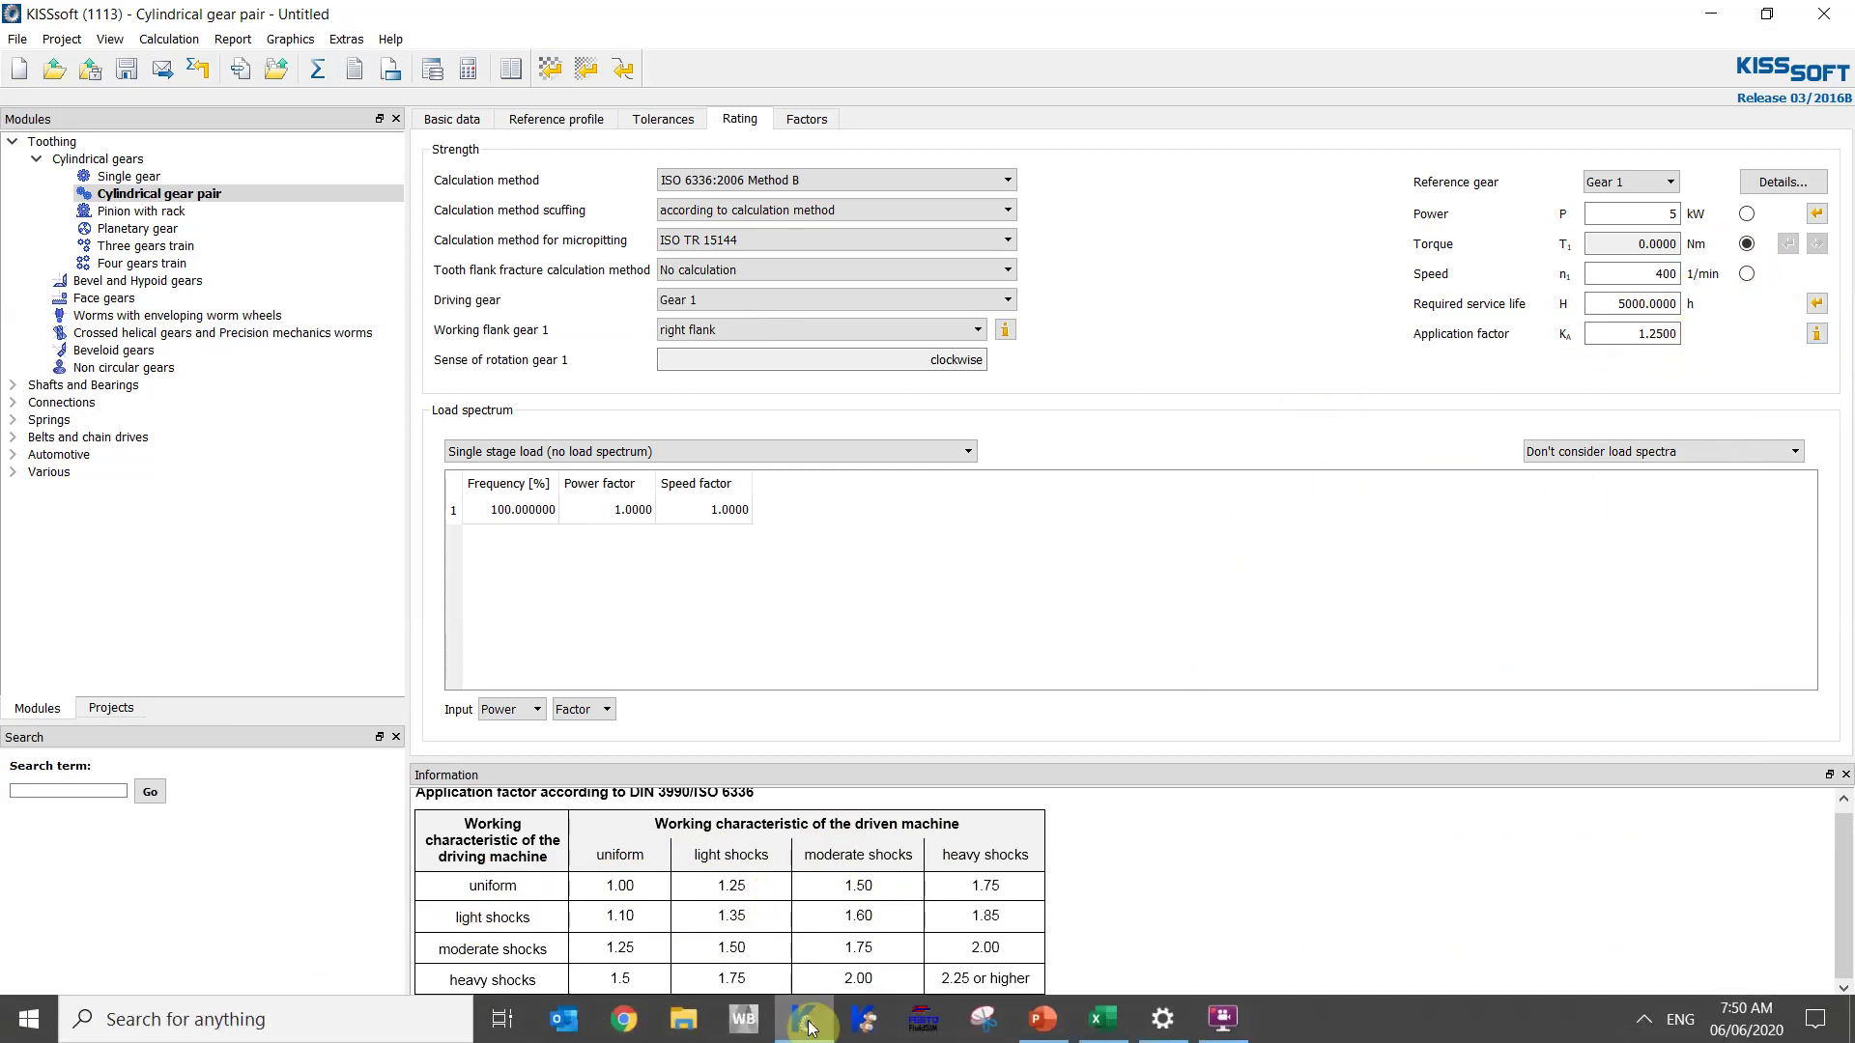
{"action": "left_click", "coordinate": [1058, 1031]}
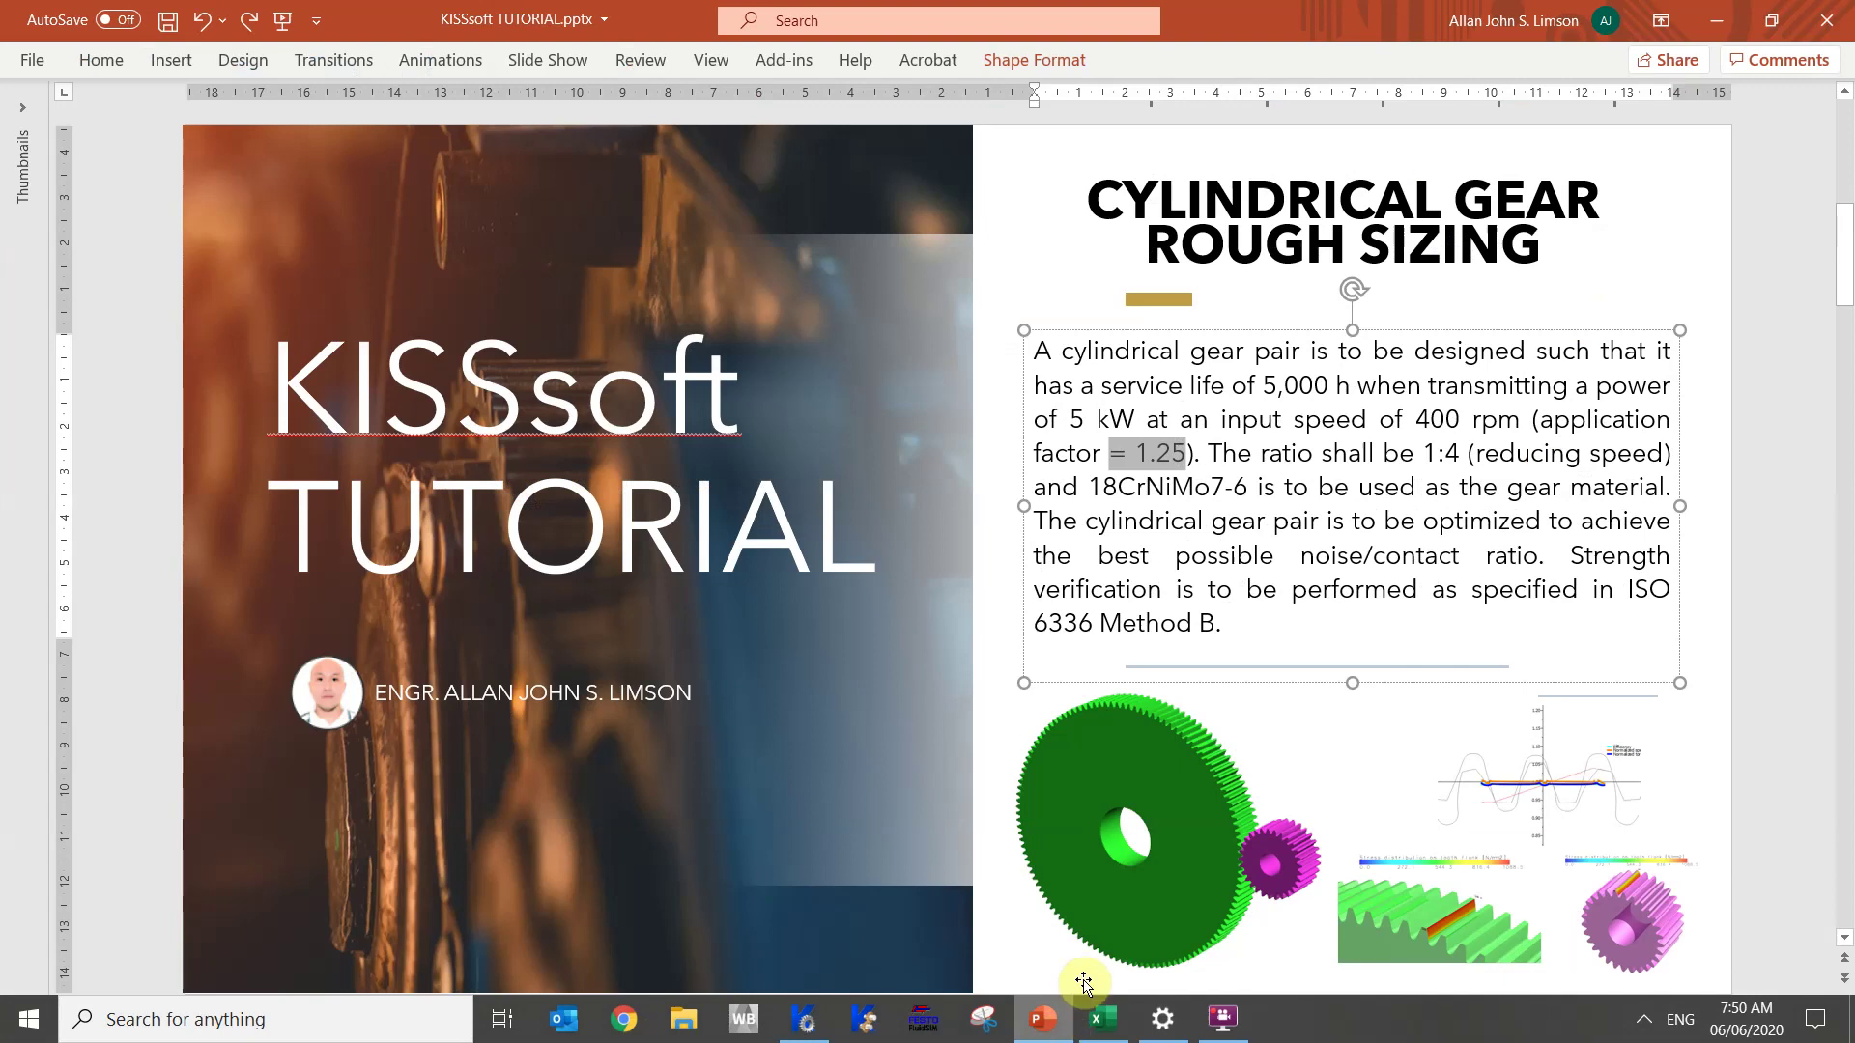
{"action": "left_click_drag", "start_coordinate": [1594, 591], "coordinate": [1626, 649]}
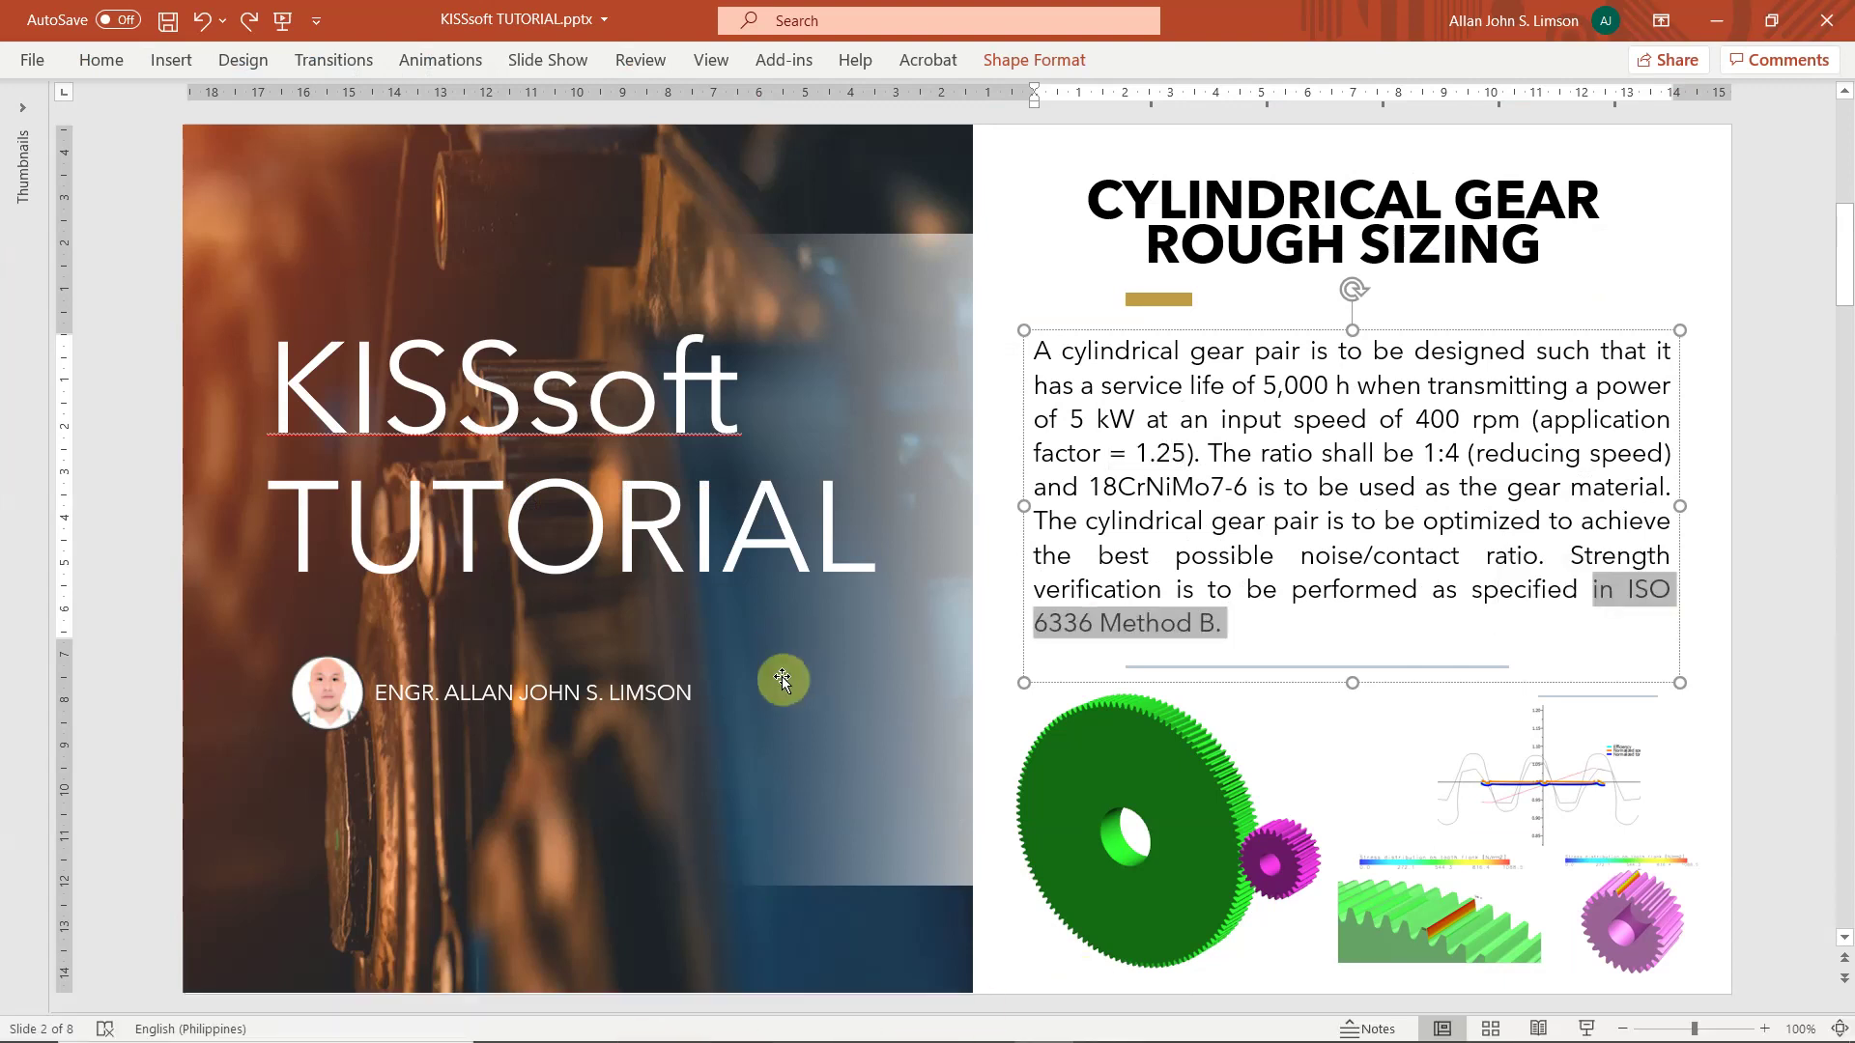
{"action": "mouse_move", "coordinate": [966, 1034]}
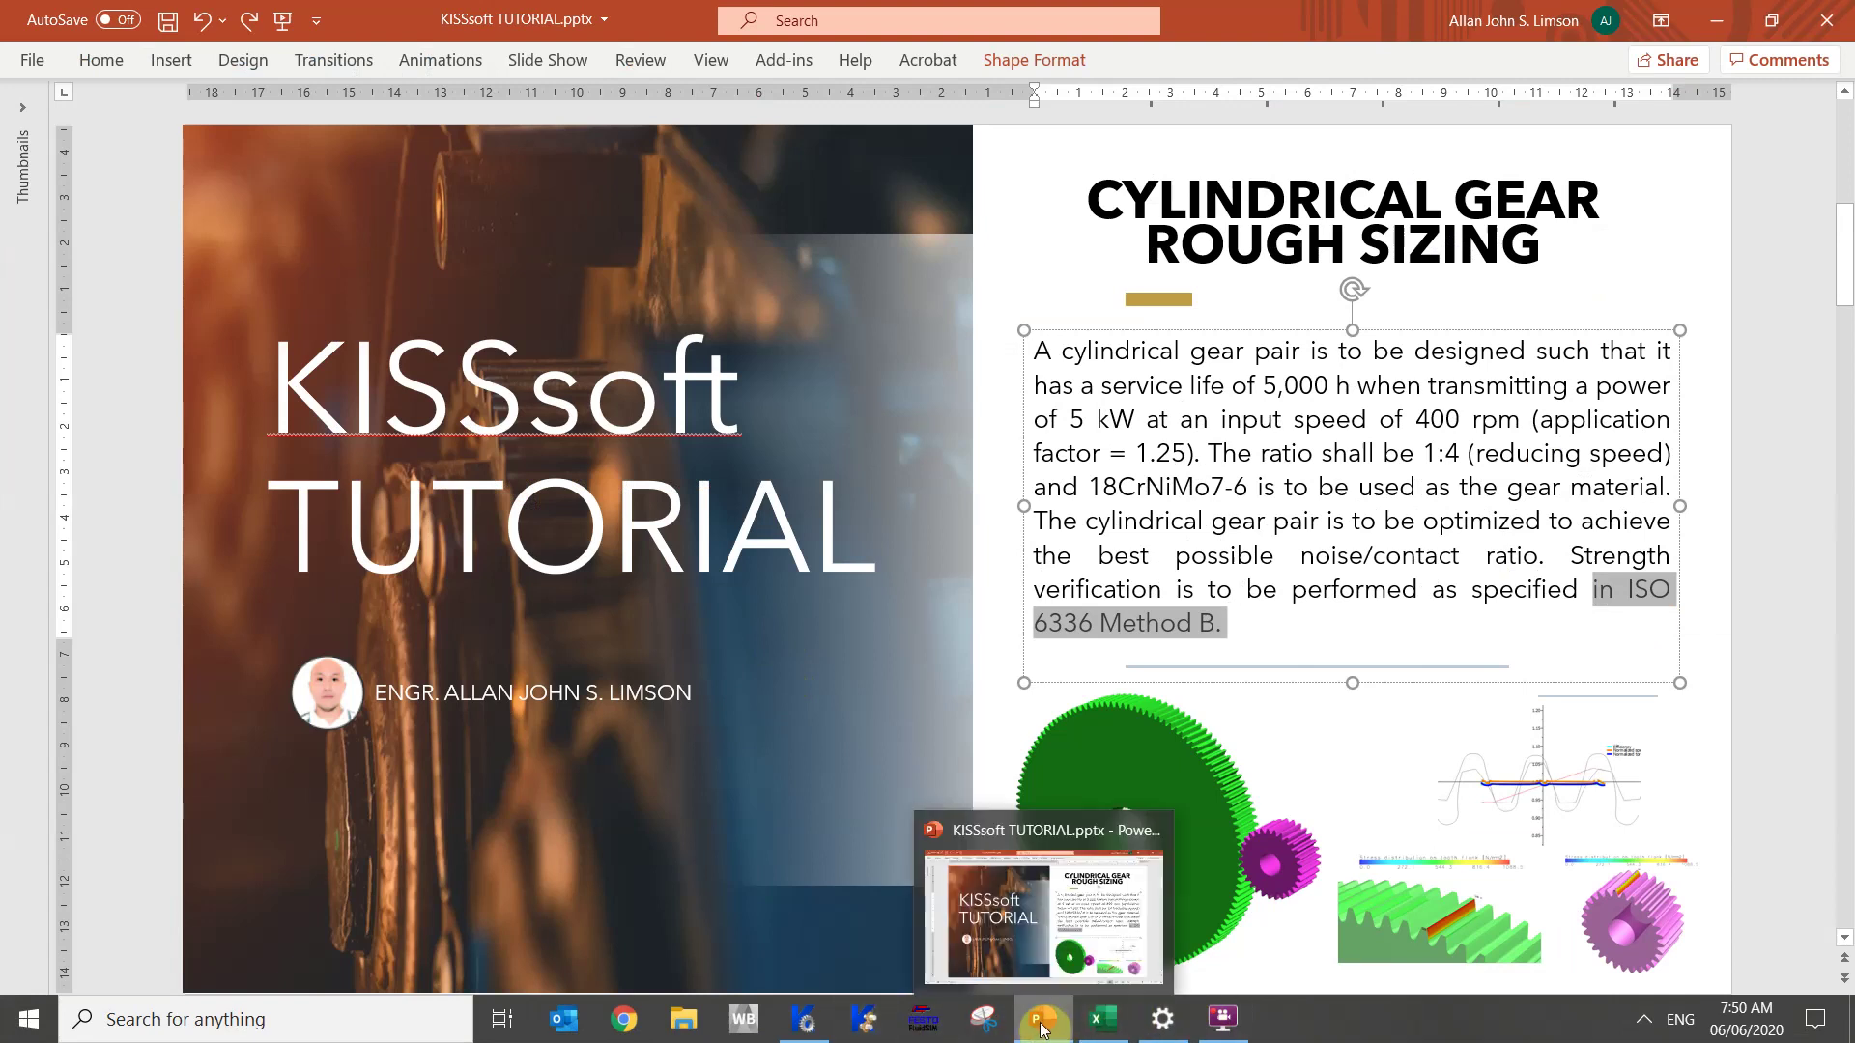
{"action": "left_click", "coordinate": [803, 1019]}
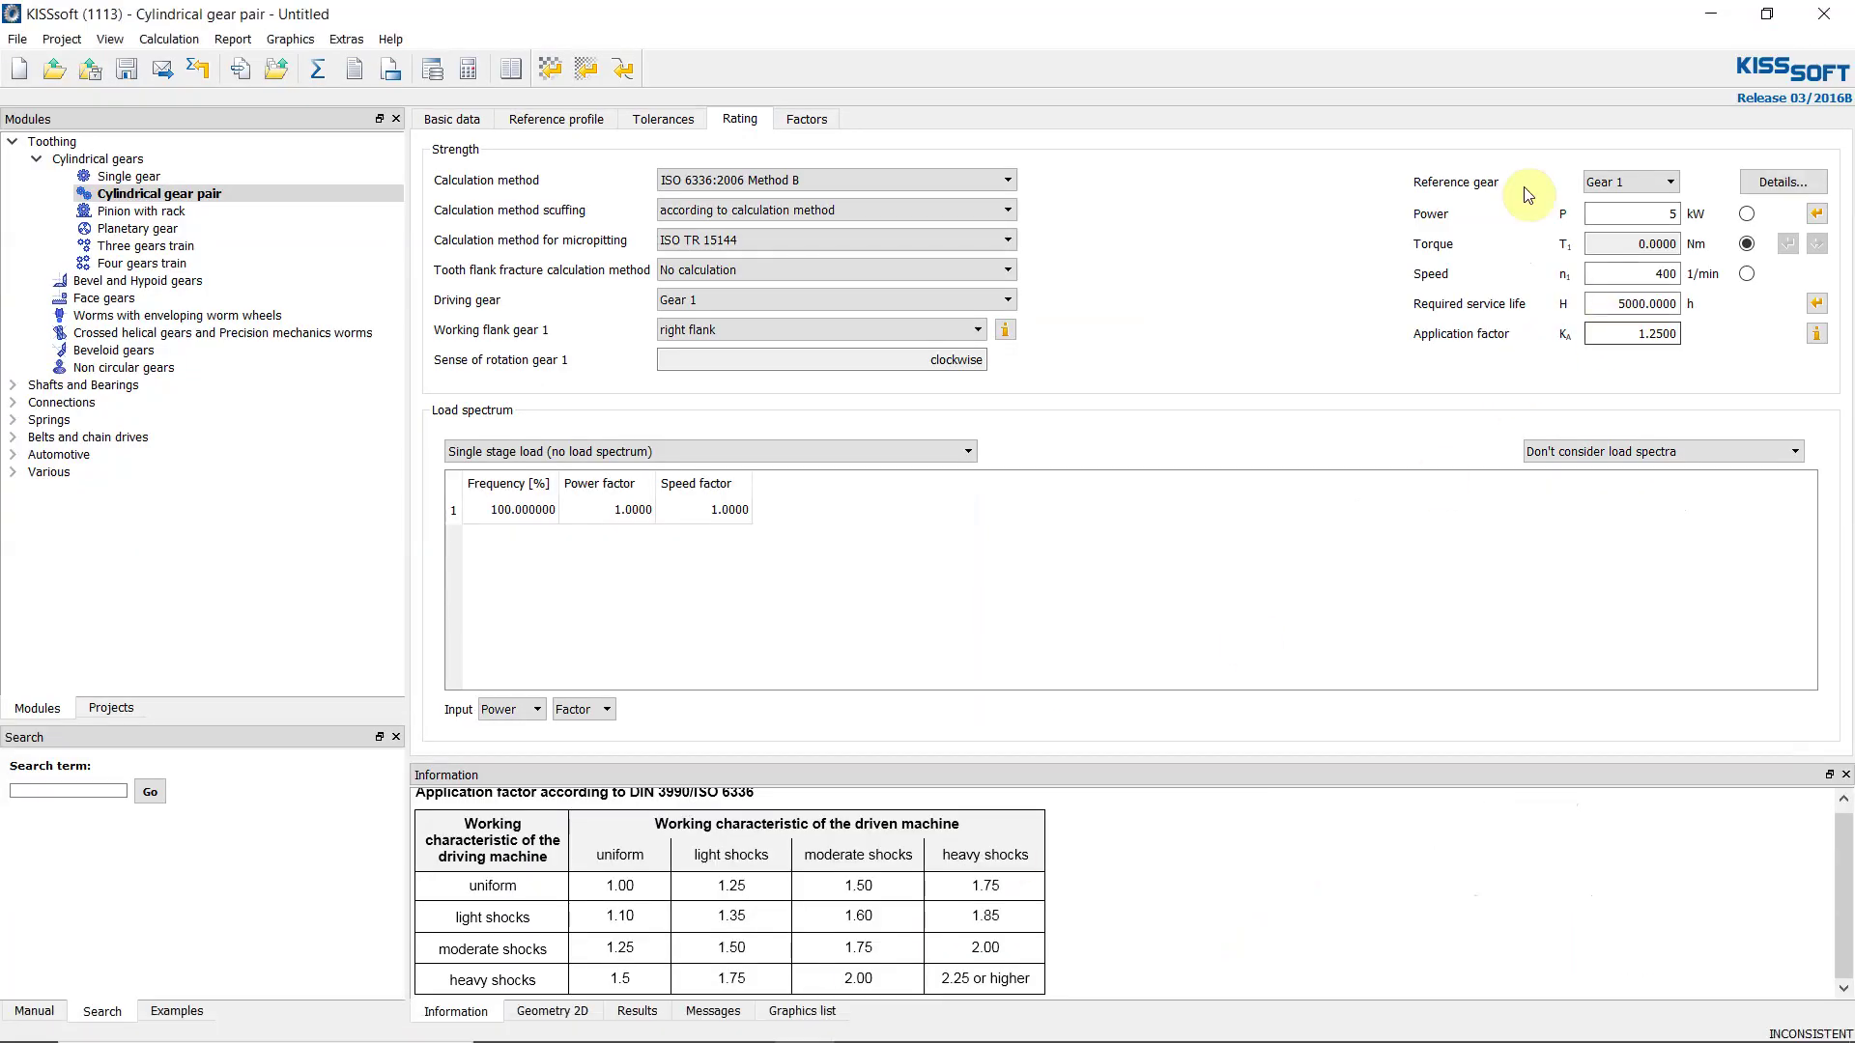
Keep ISO 6336:2006 Method B (torque 119.3662 Nm) and switch to the Basic data page.
{"action": "left_click", "coordinate": [885, 180]}
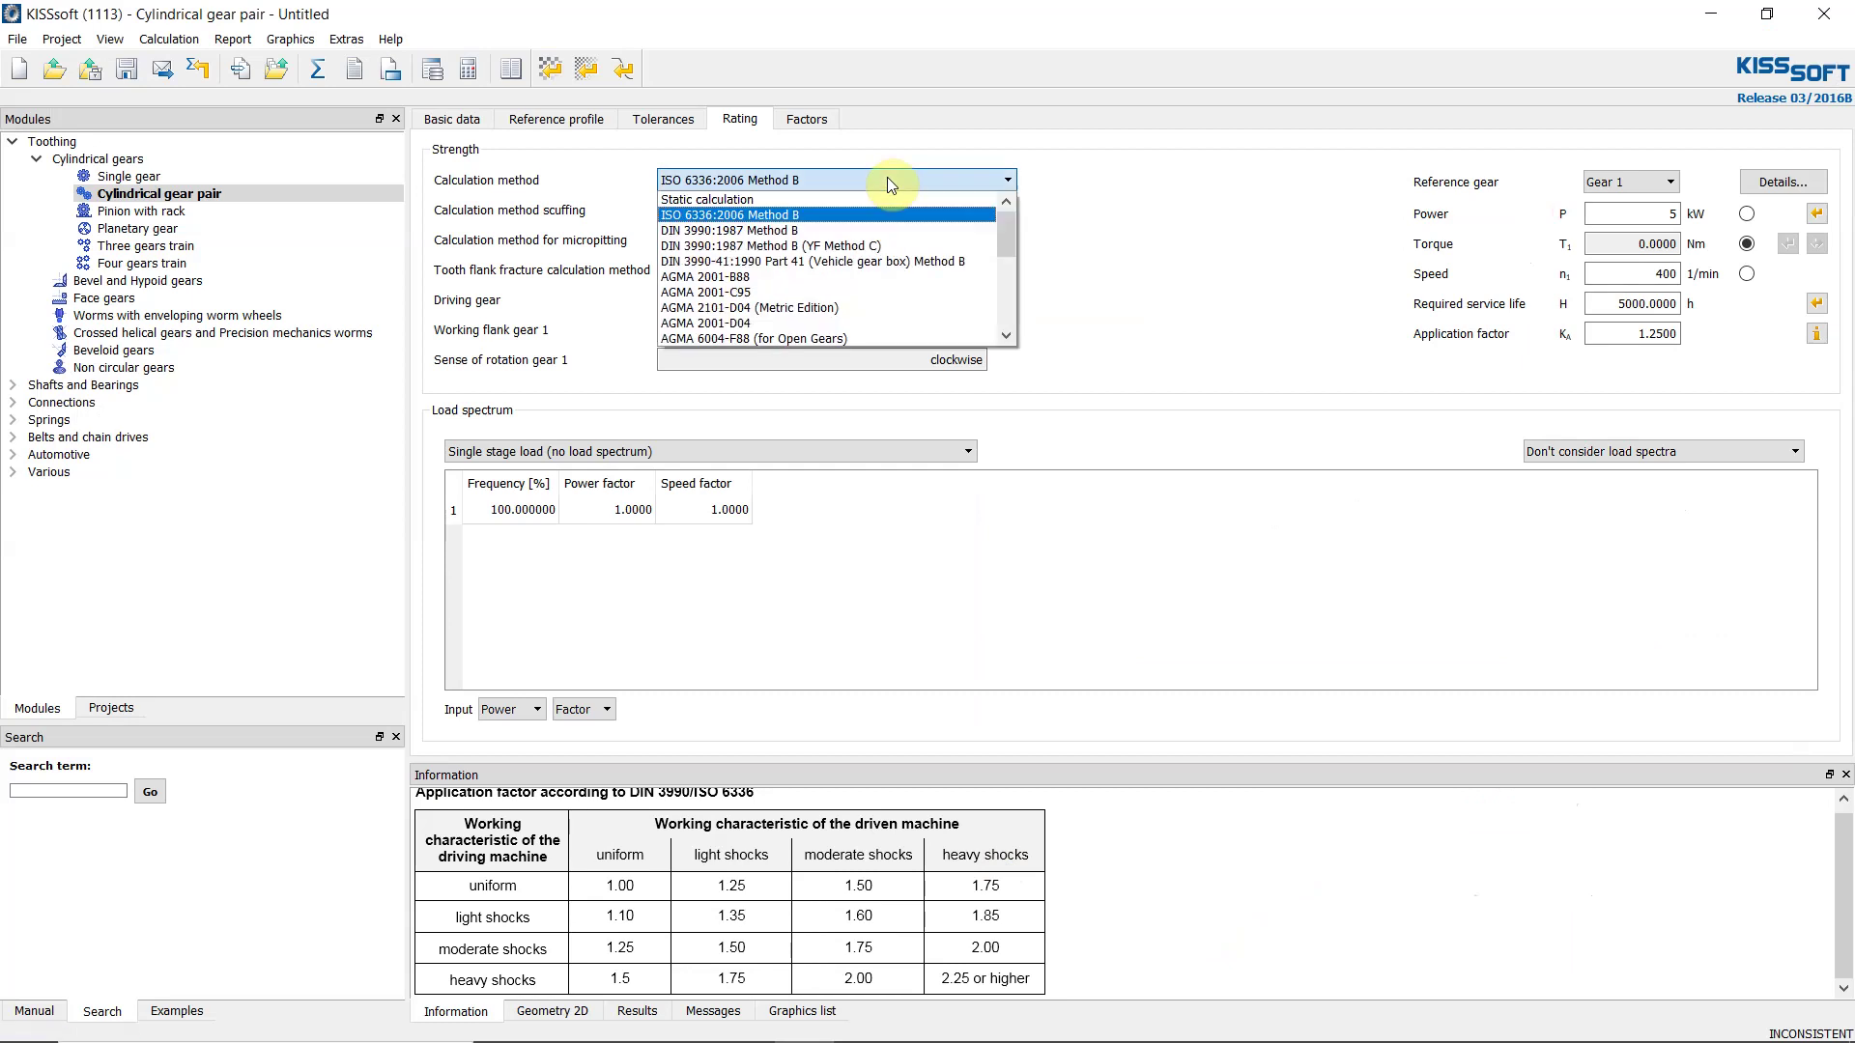
{"action": "left_click", "coordinate": [798, 216]}
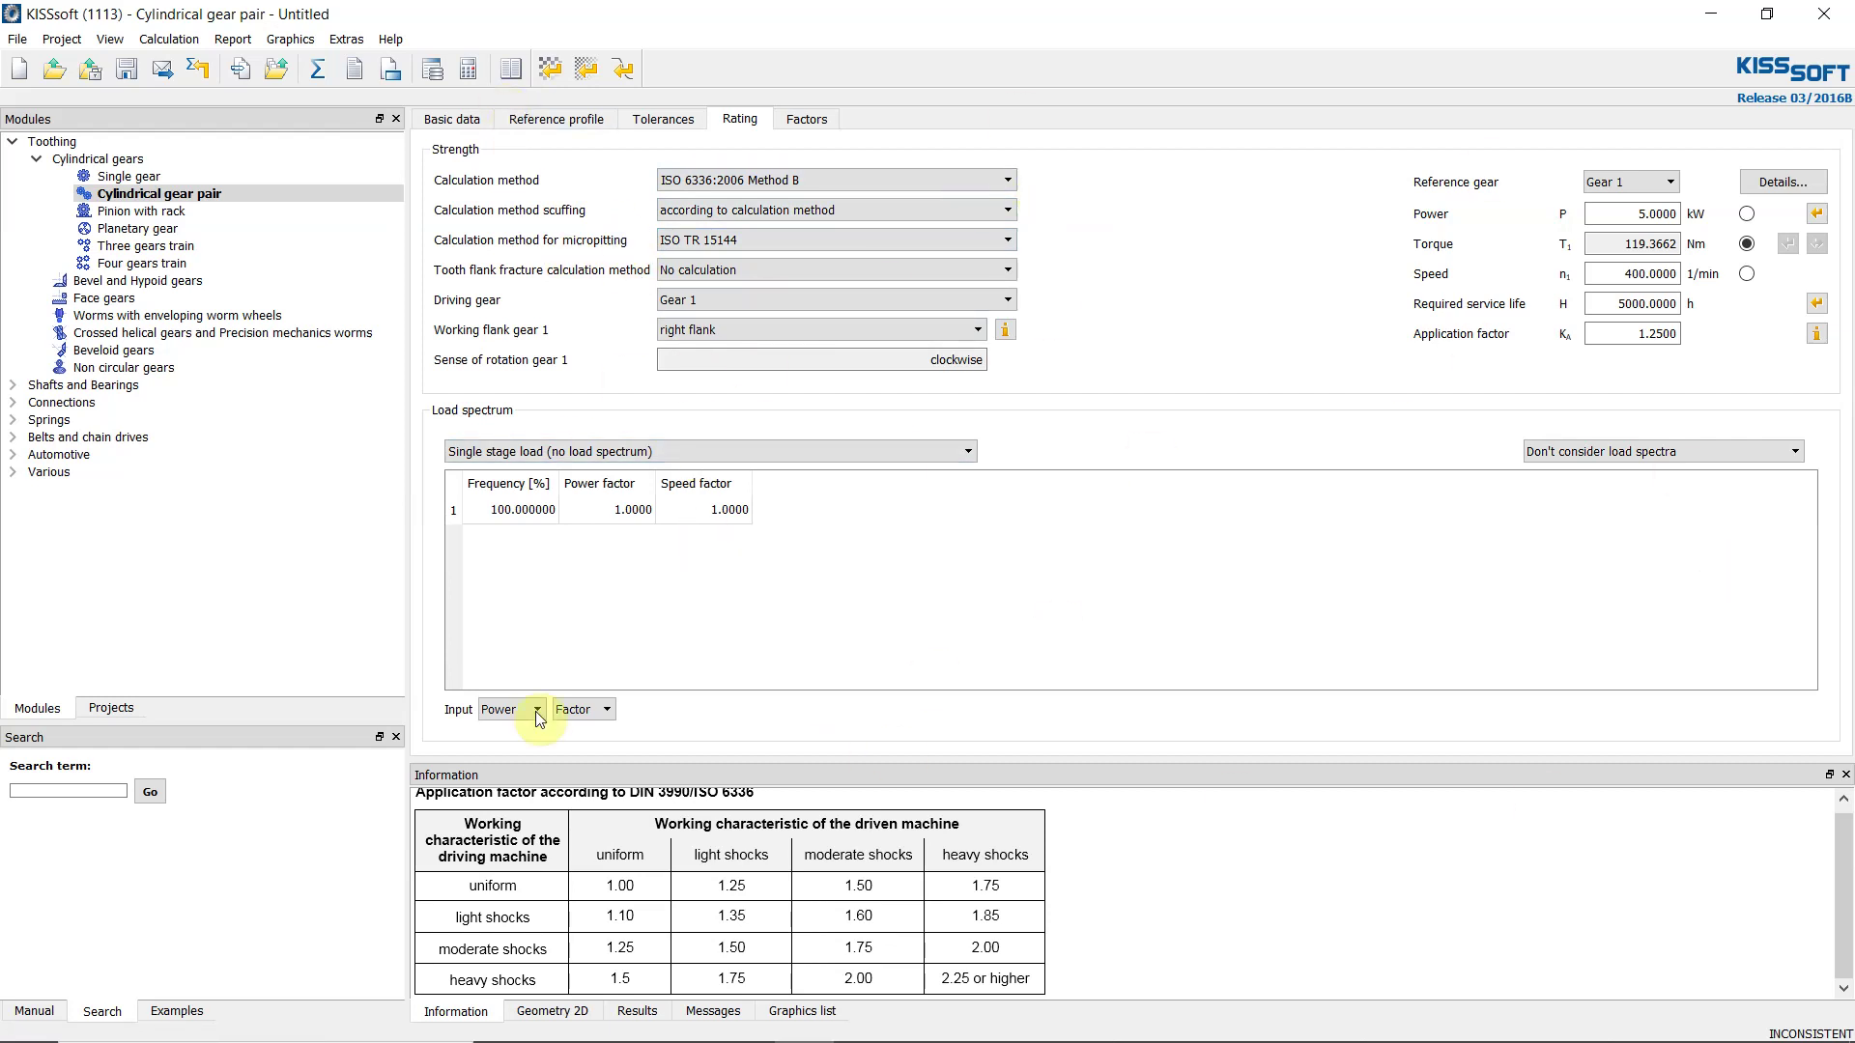
{"action": "left_click", "coordinate": [452, 120]}
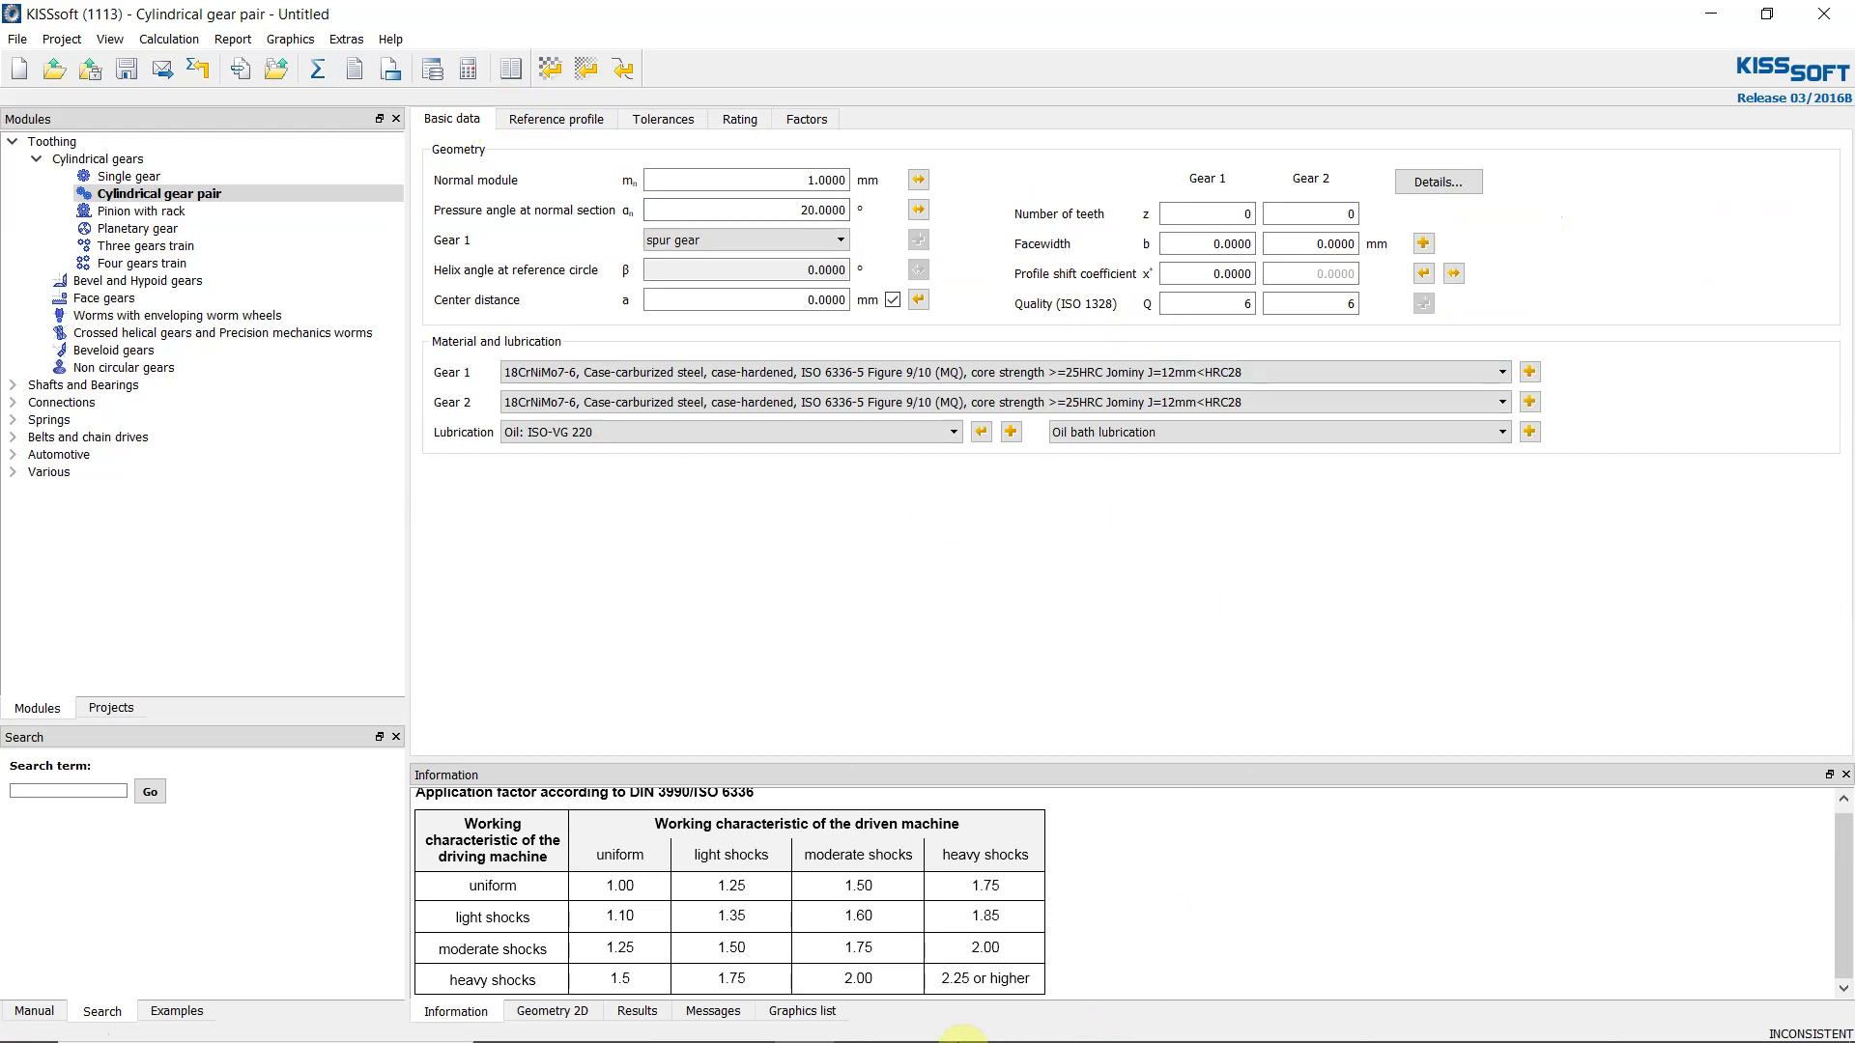
{"action": "mouse_move", "coordinate": [962, 1036]}
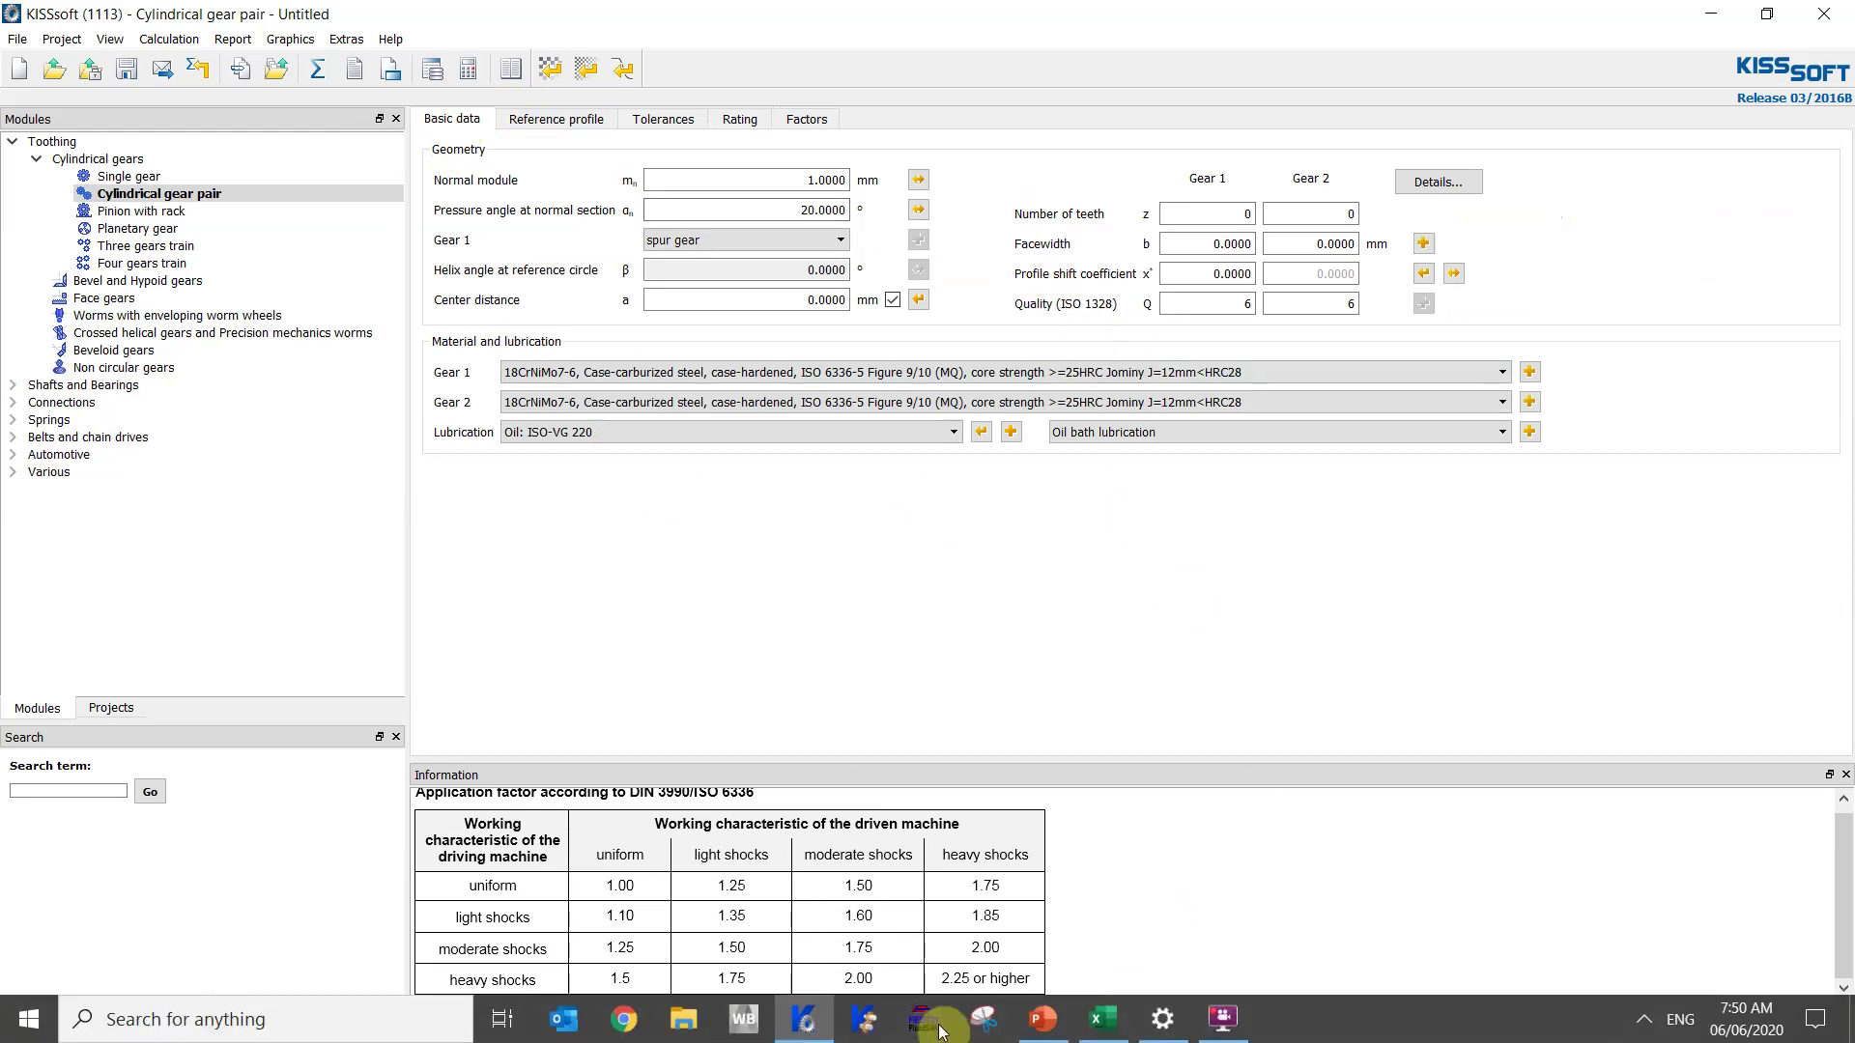
{"action": "left_click", "coordinate": [1044, 1022]}
{"action": "left_click_drag", "start_coordinate": [1102, 487], "coordinate": [1243, 490]}
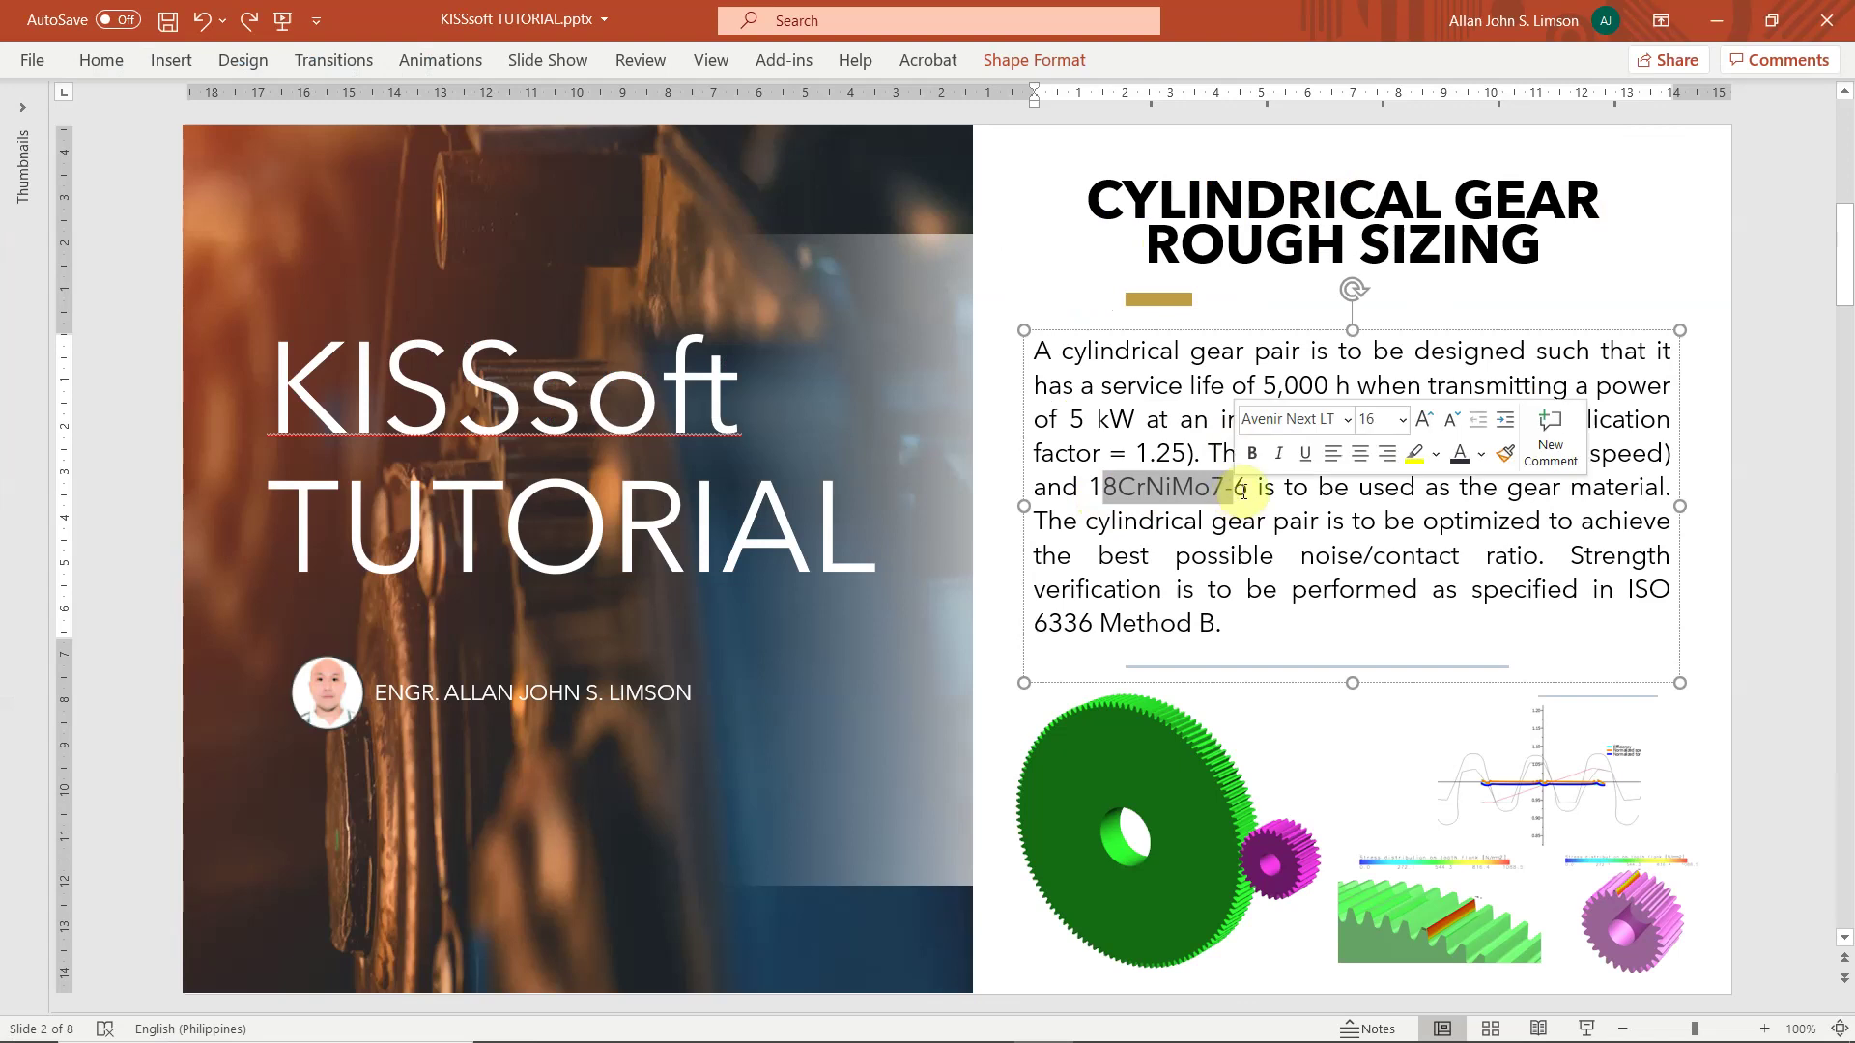
{"action": "left_click", "coordinate": [1716, 20]}
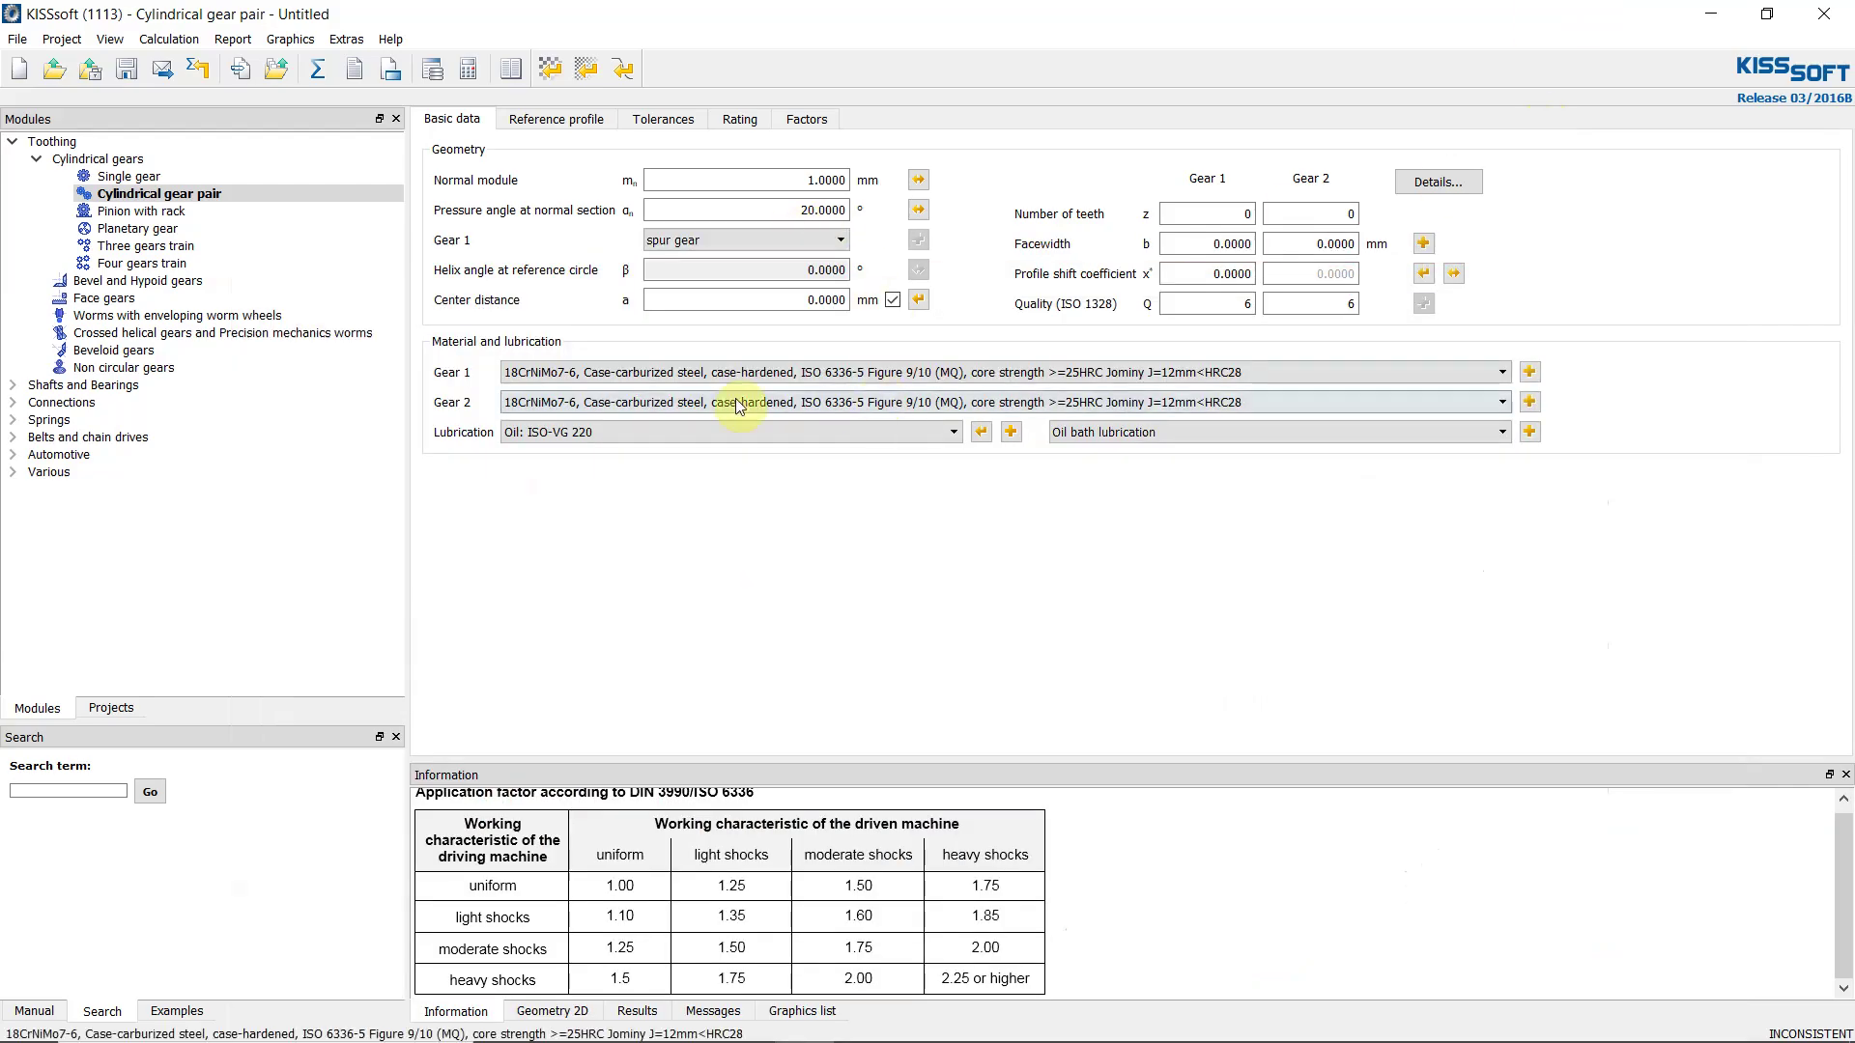
{"action": "left_click", "coordinate": [872, 413]}
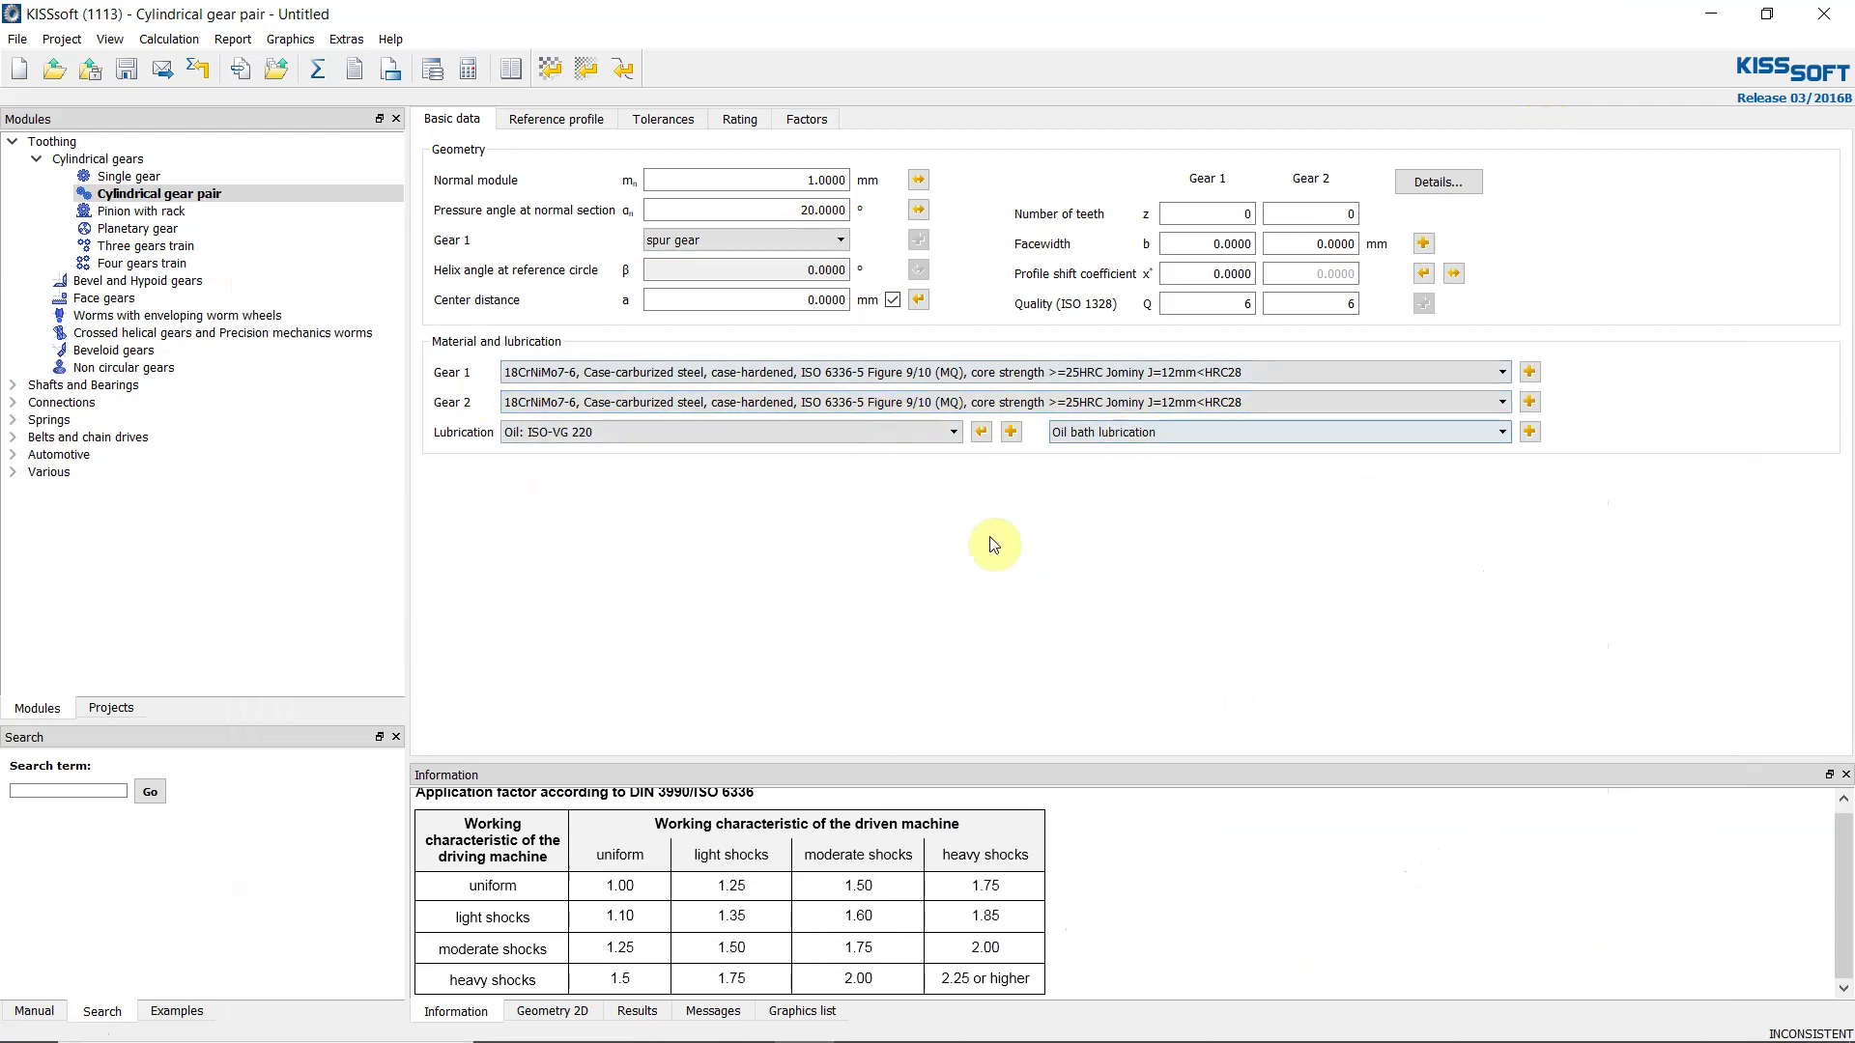
{"action": "left_click", "coordinate": [697, 435]}
{"action": "left_click", "coordinate": [1111, 541]}
{"action": "left_click", "coordinate": [1290, 431]}
{"action": "left_click", "coordinate": [1287, 425]}
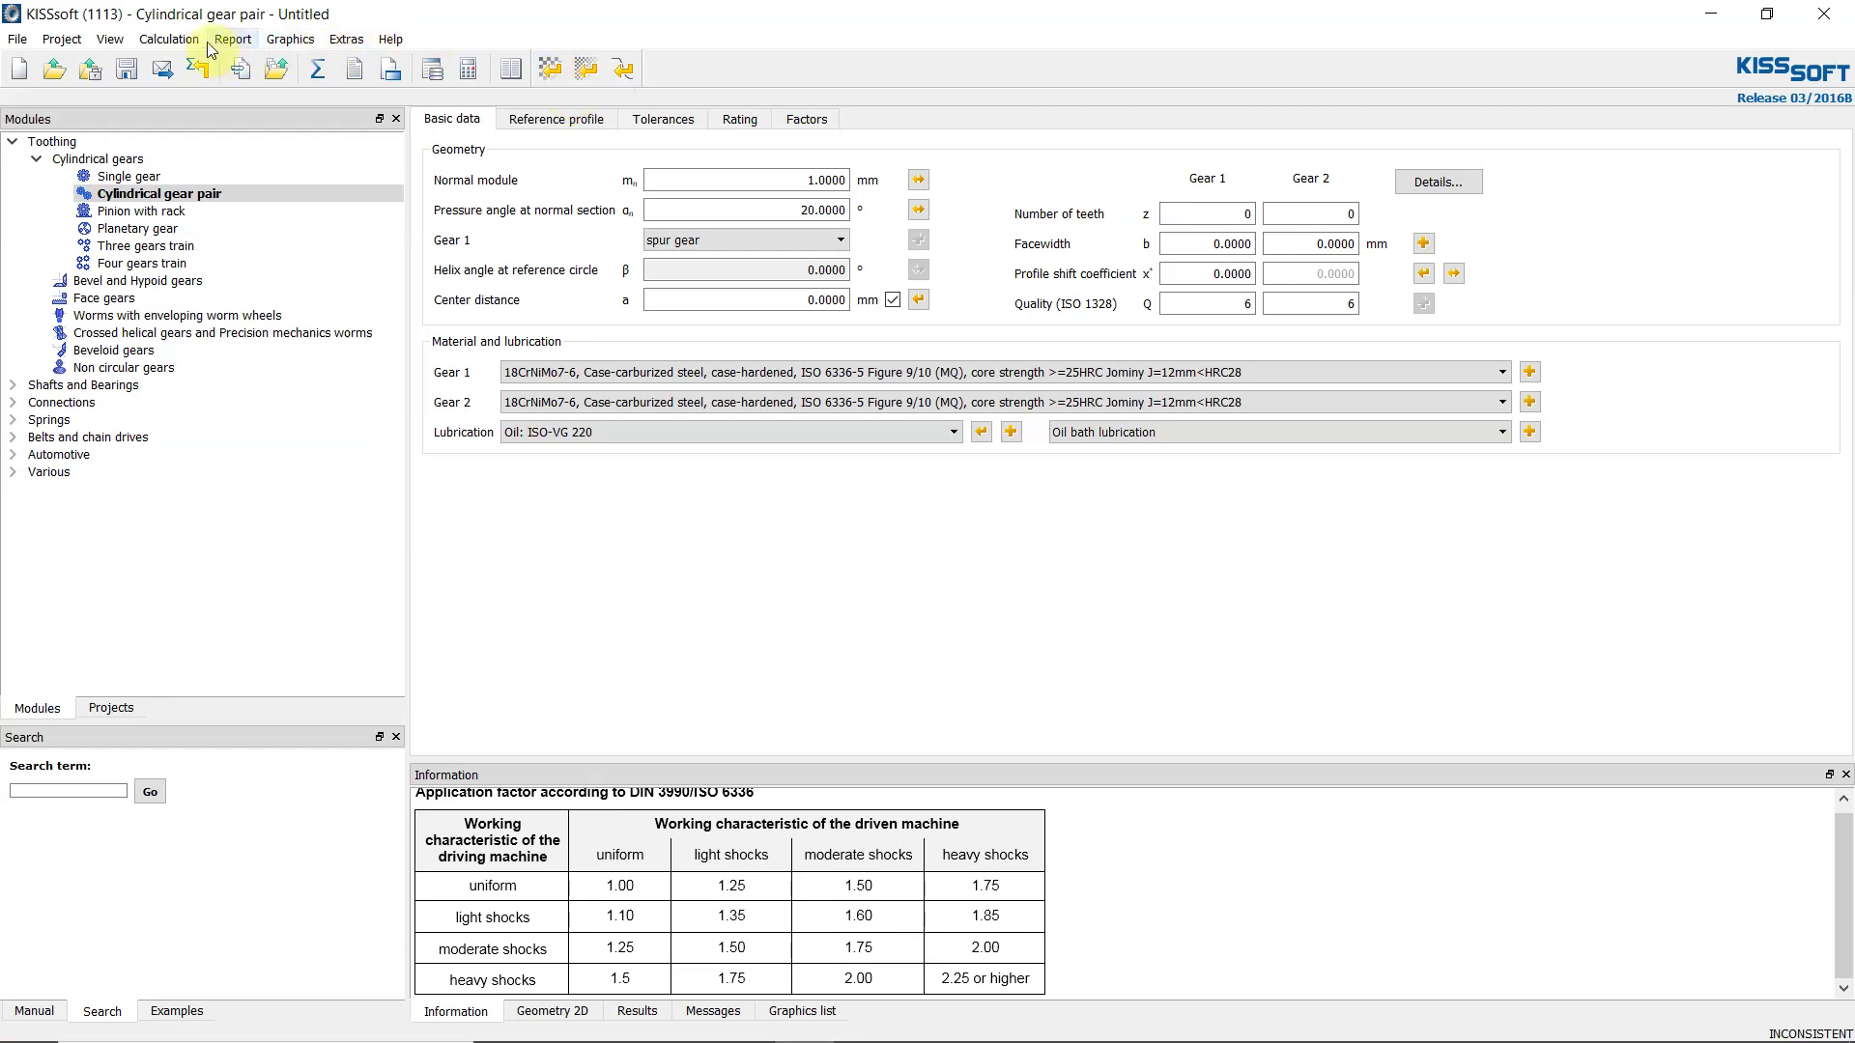
Open Rough sizing and mark the required 1:4 reducing ratio on the tutorial slide.
{"action": "left_click", "coordinate": [169, 38]}
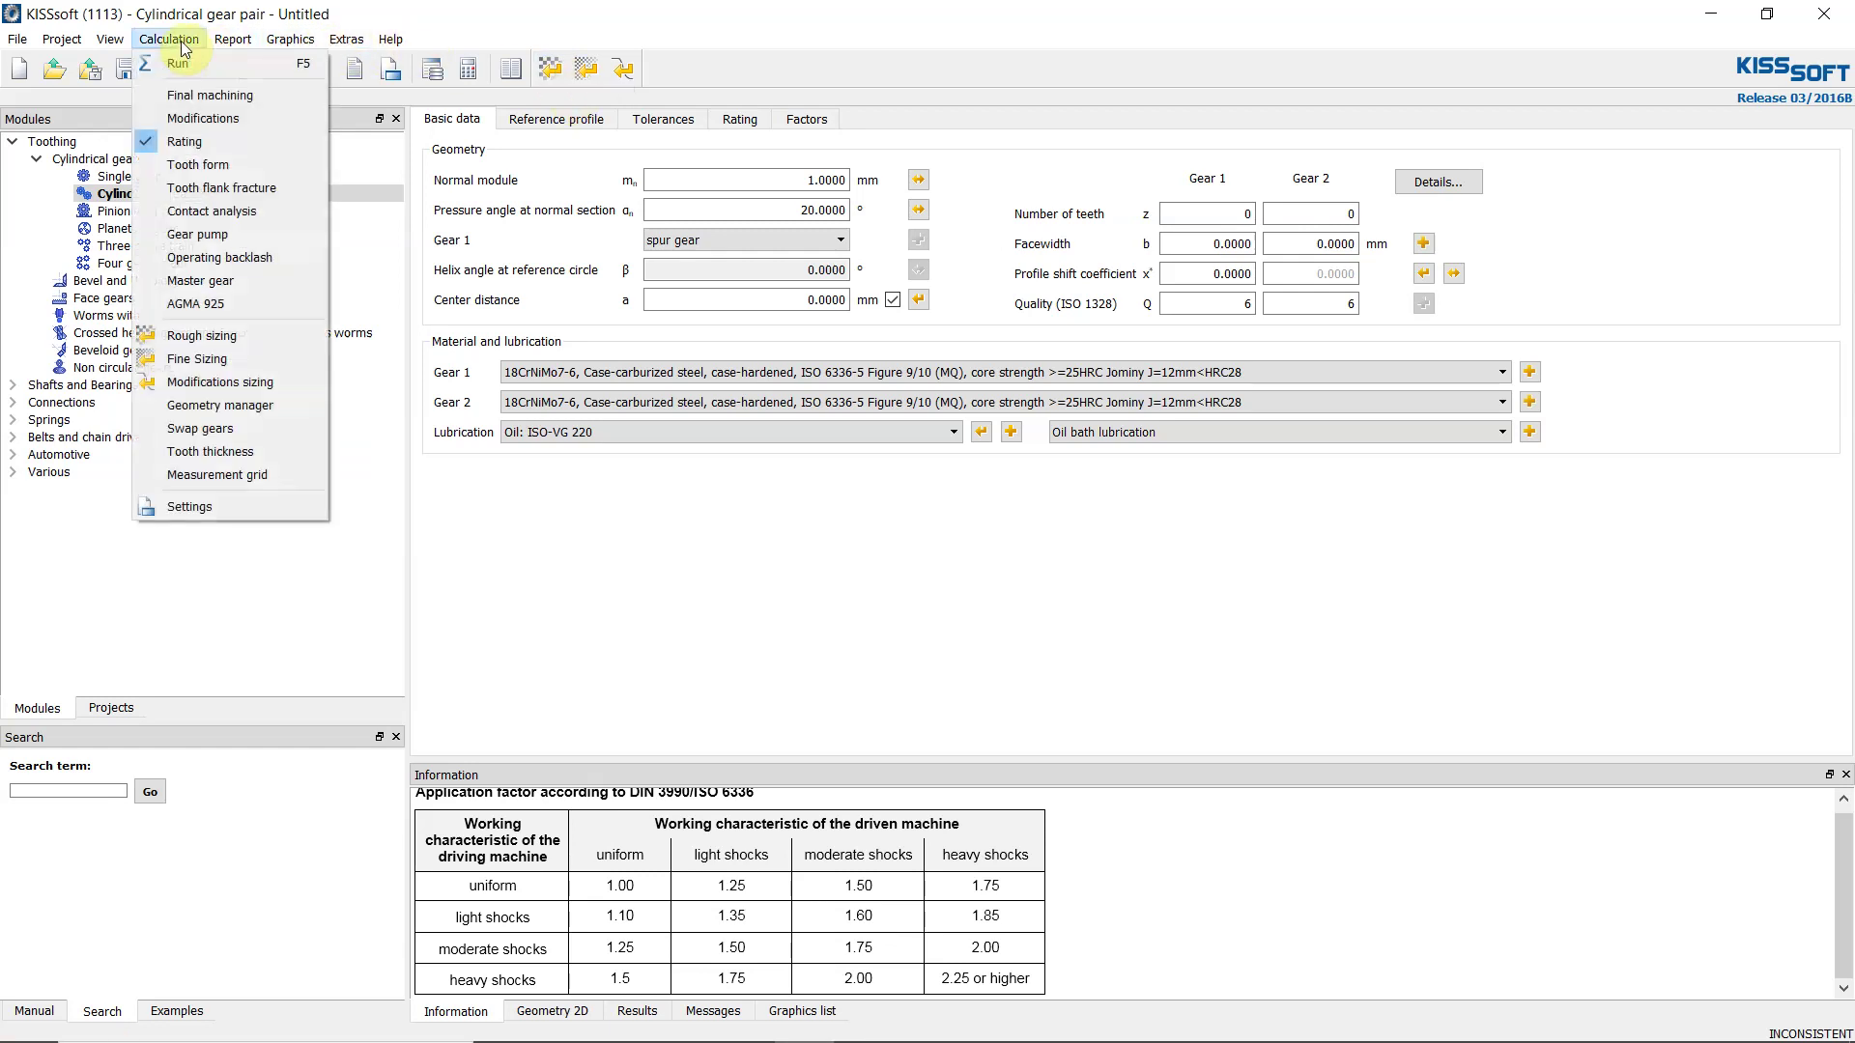
{"action": "left_click", "coordinate": [240, 339]}
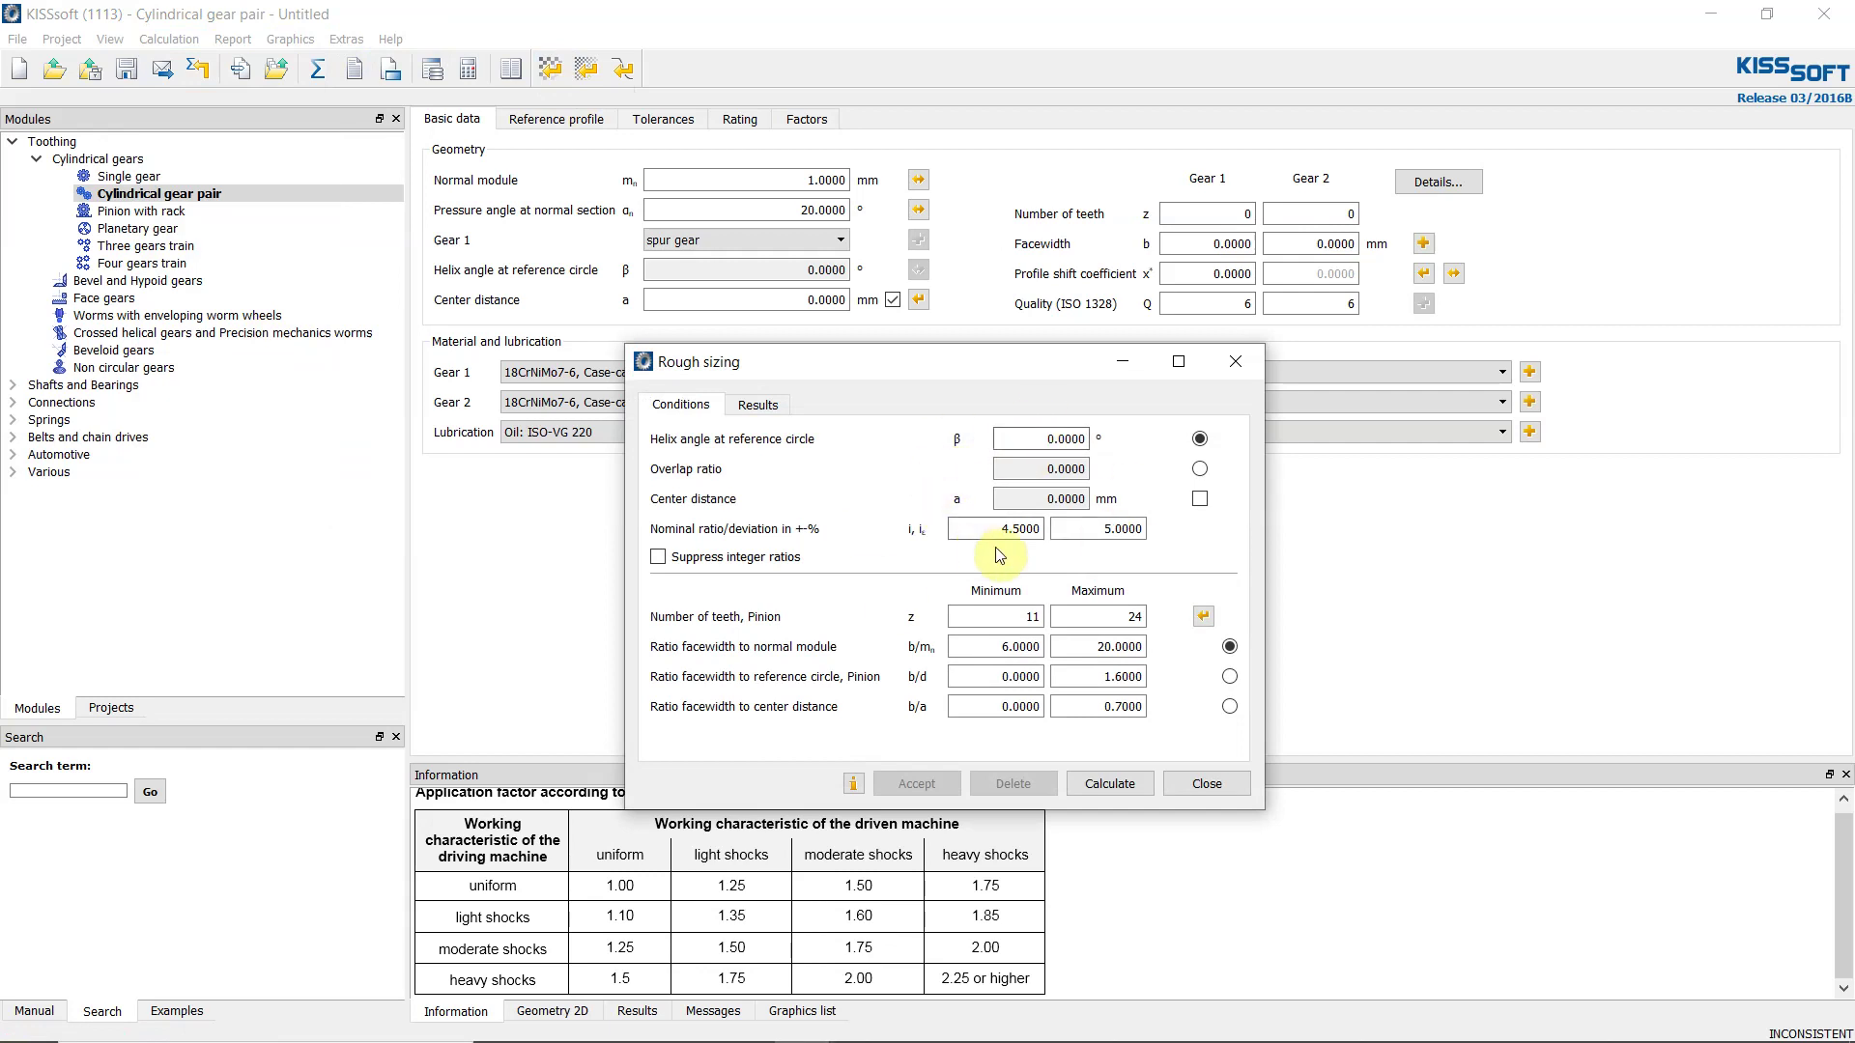
{"action": "left_click", "coordinate": [1040, 1024]}
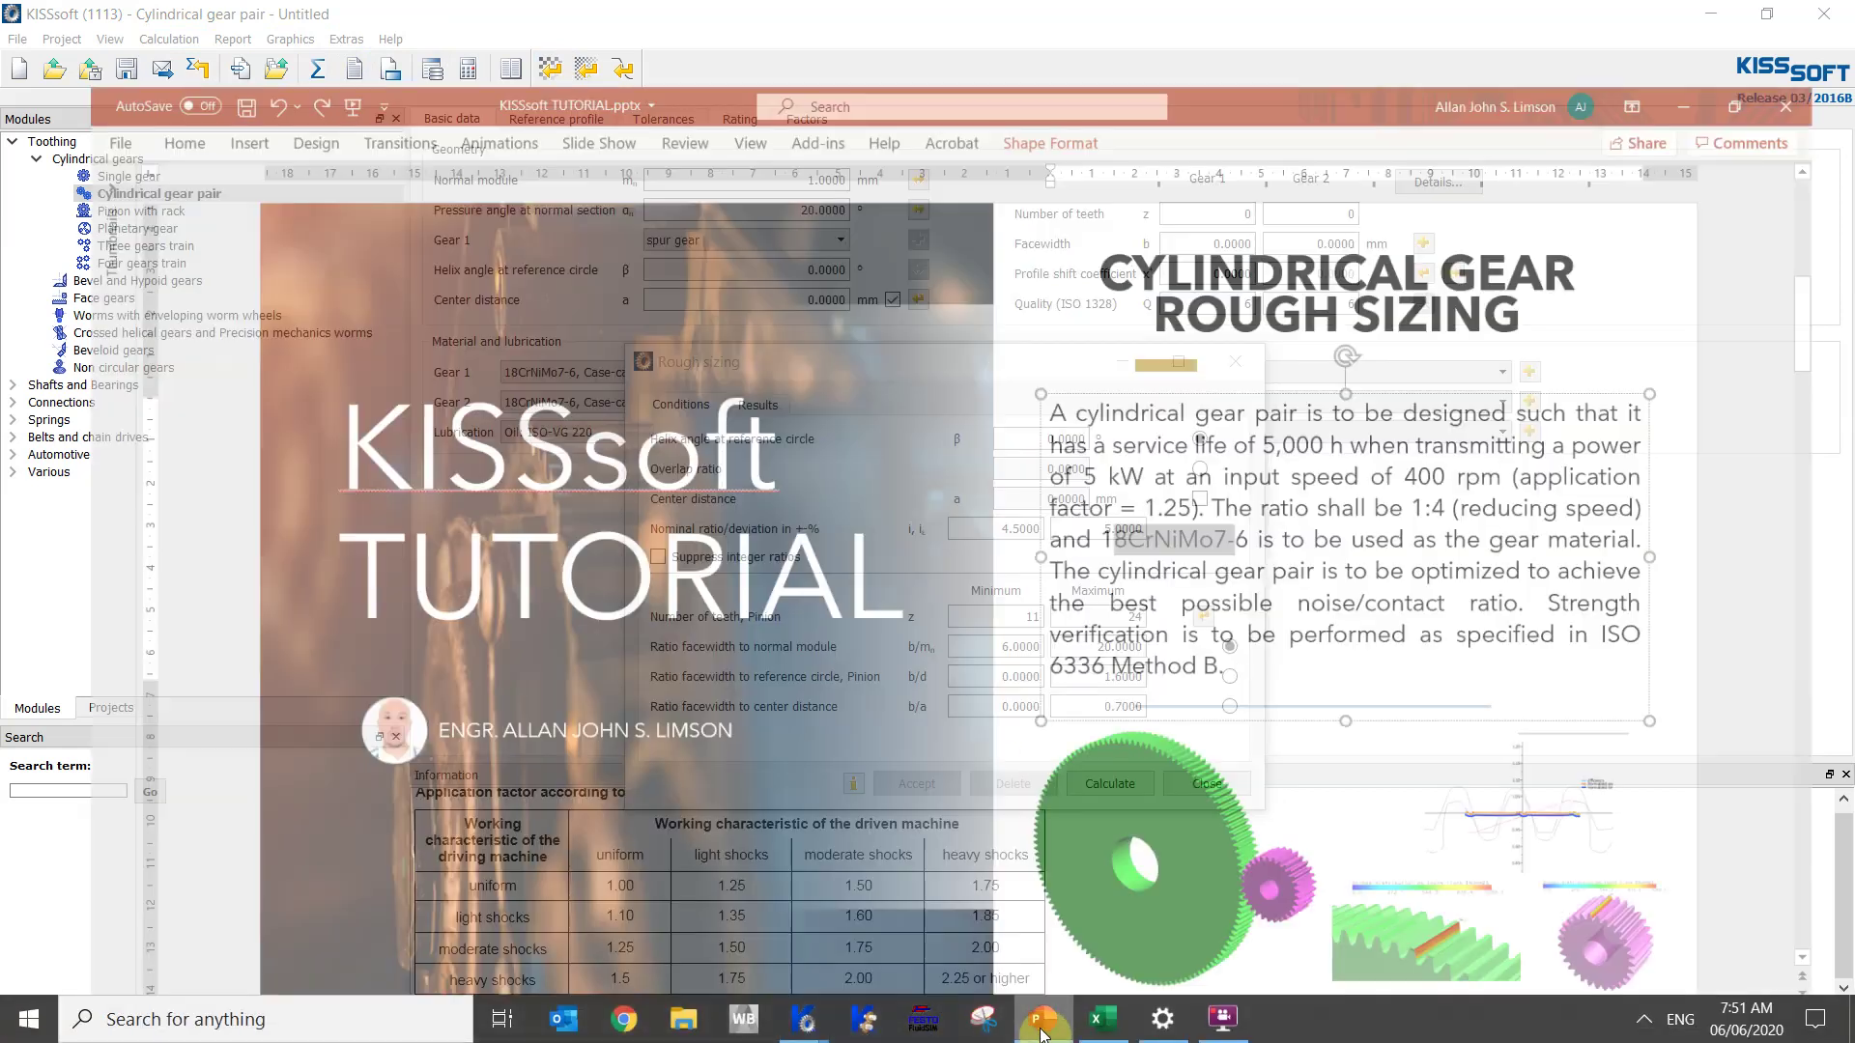
{"action": "left_click", "coordinate": [1396, 415]}
{"action": "left_click_drag", "start_coordinate": [1424, 453], "coordinate": [1588, 453]}
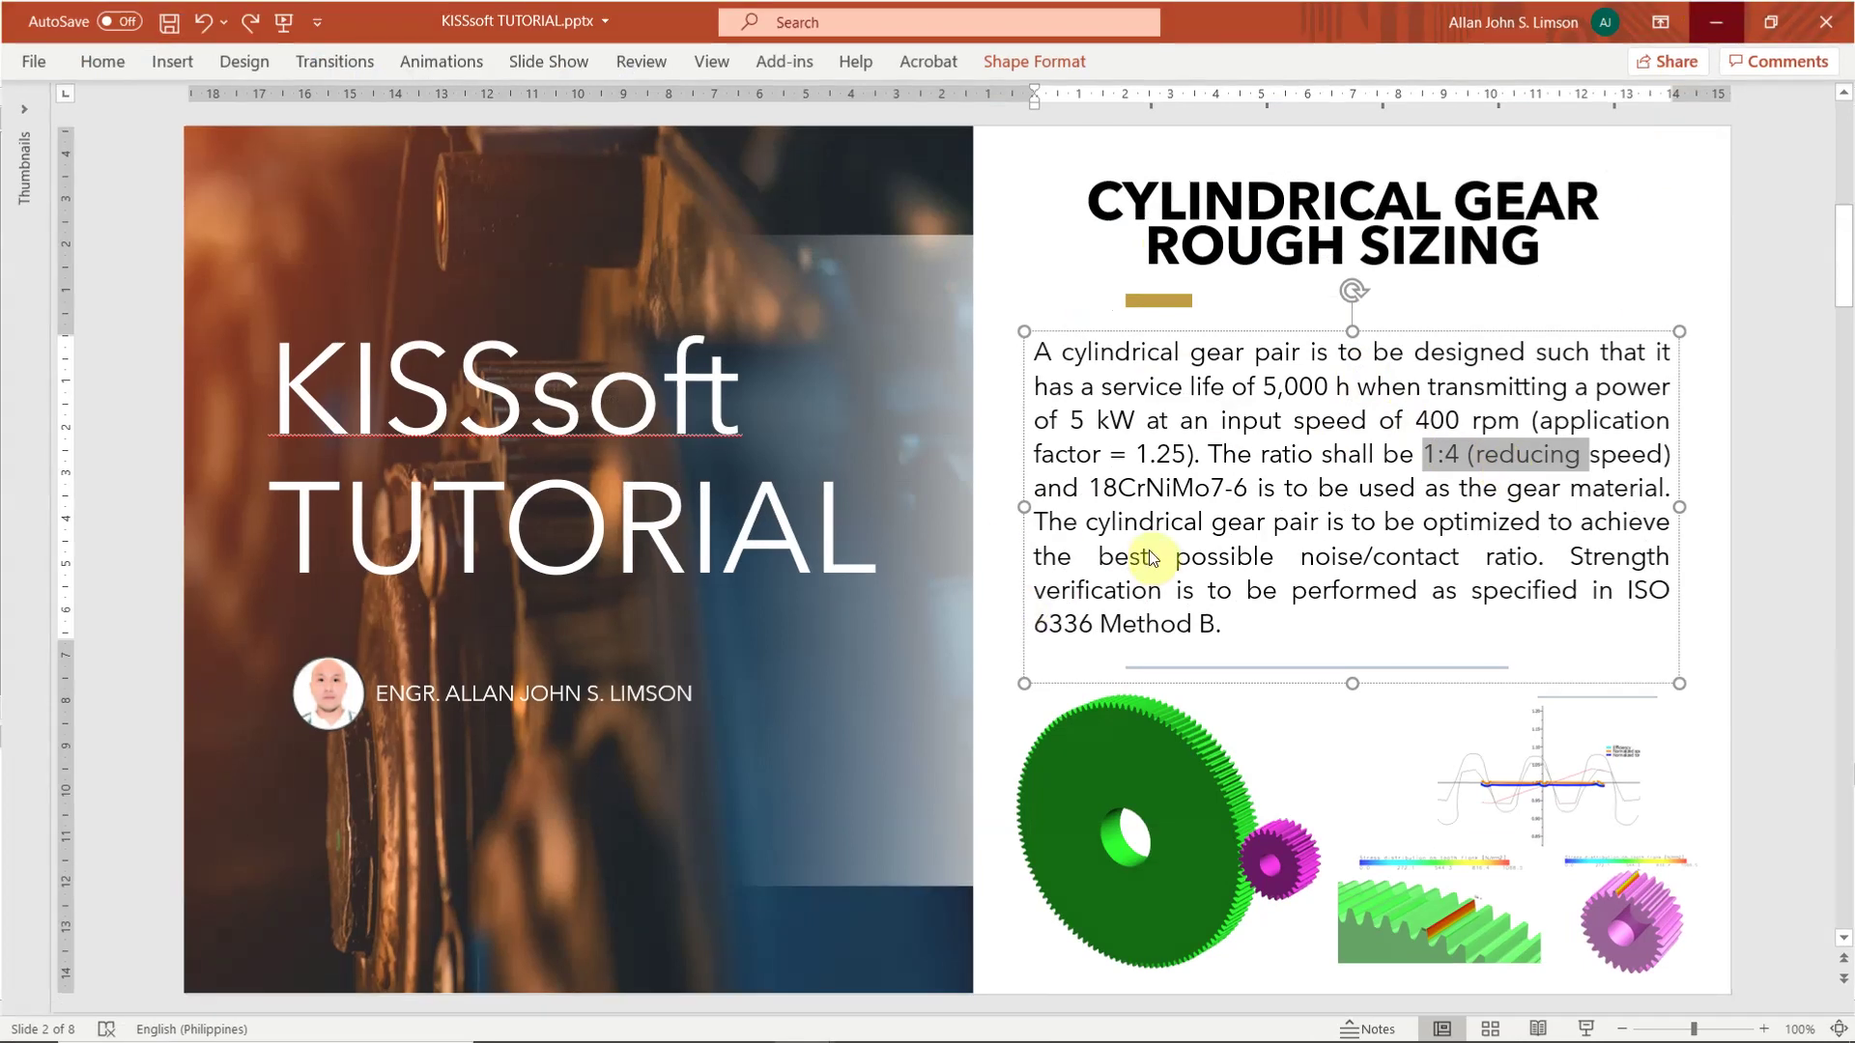
{"action": "key", "text": "alt+Tab"}
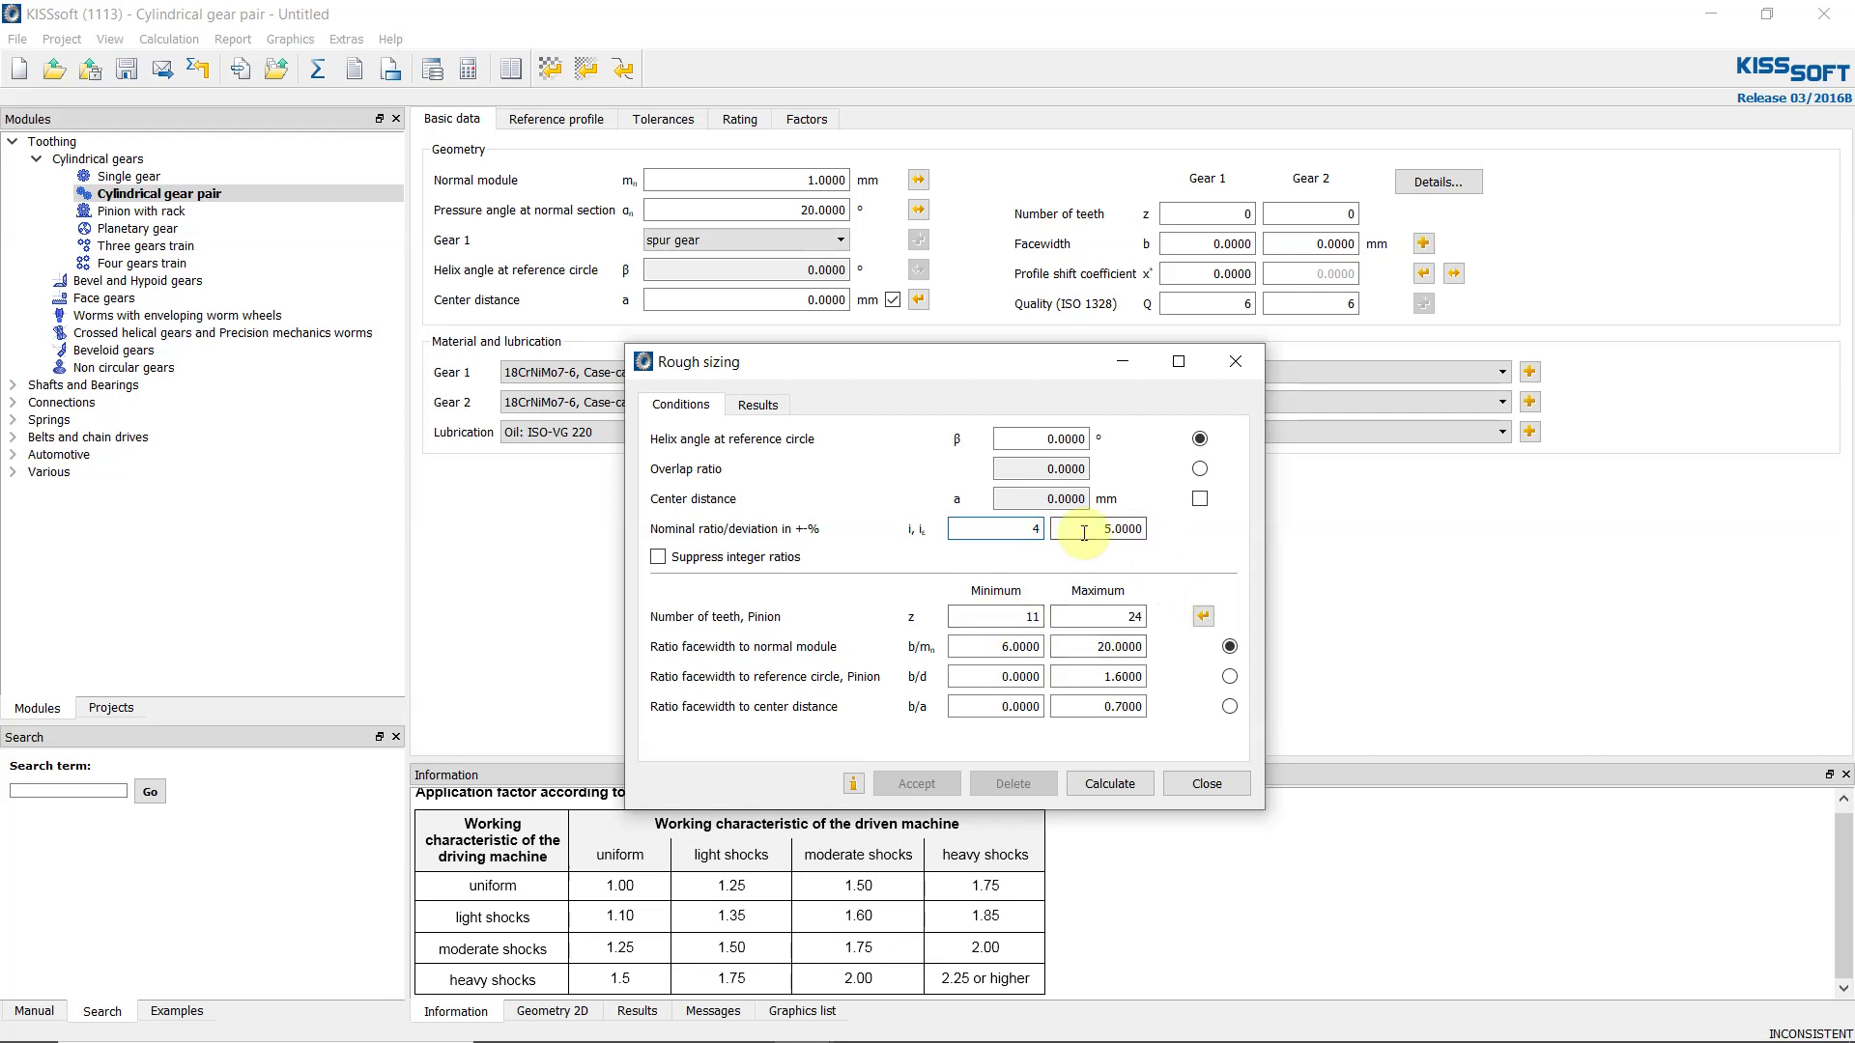
Leave the center distance free and prescribe the overlap ratio instead of the helix angle.
{"action": "left_click_drag", "start_coordinate": [1101, 528], "coordinate": [1133, 525]}
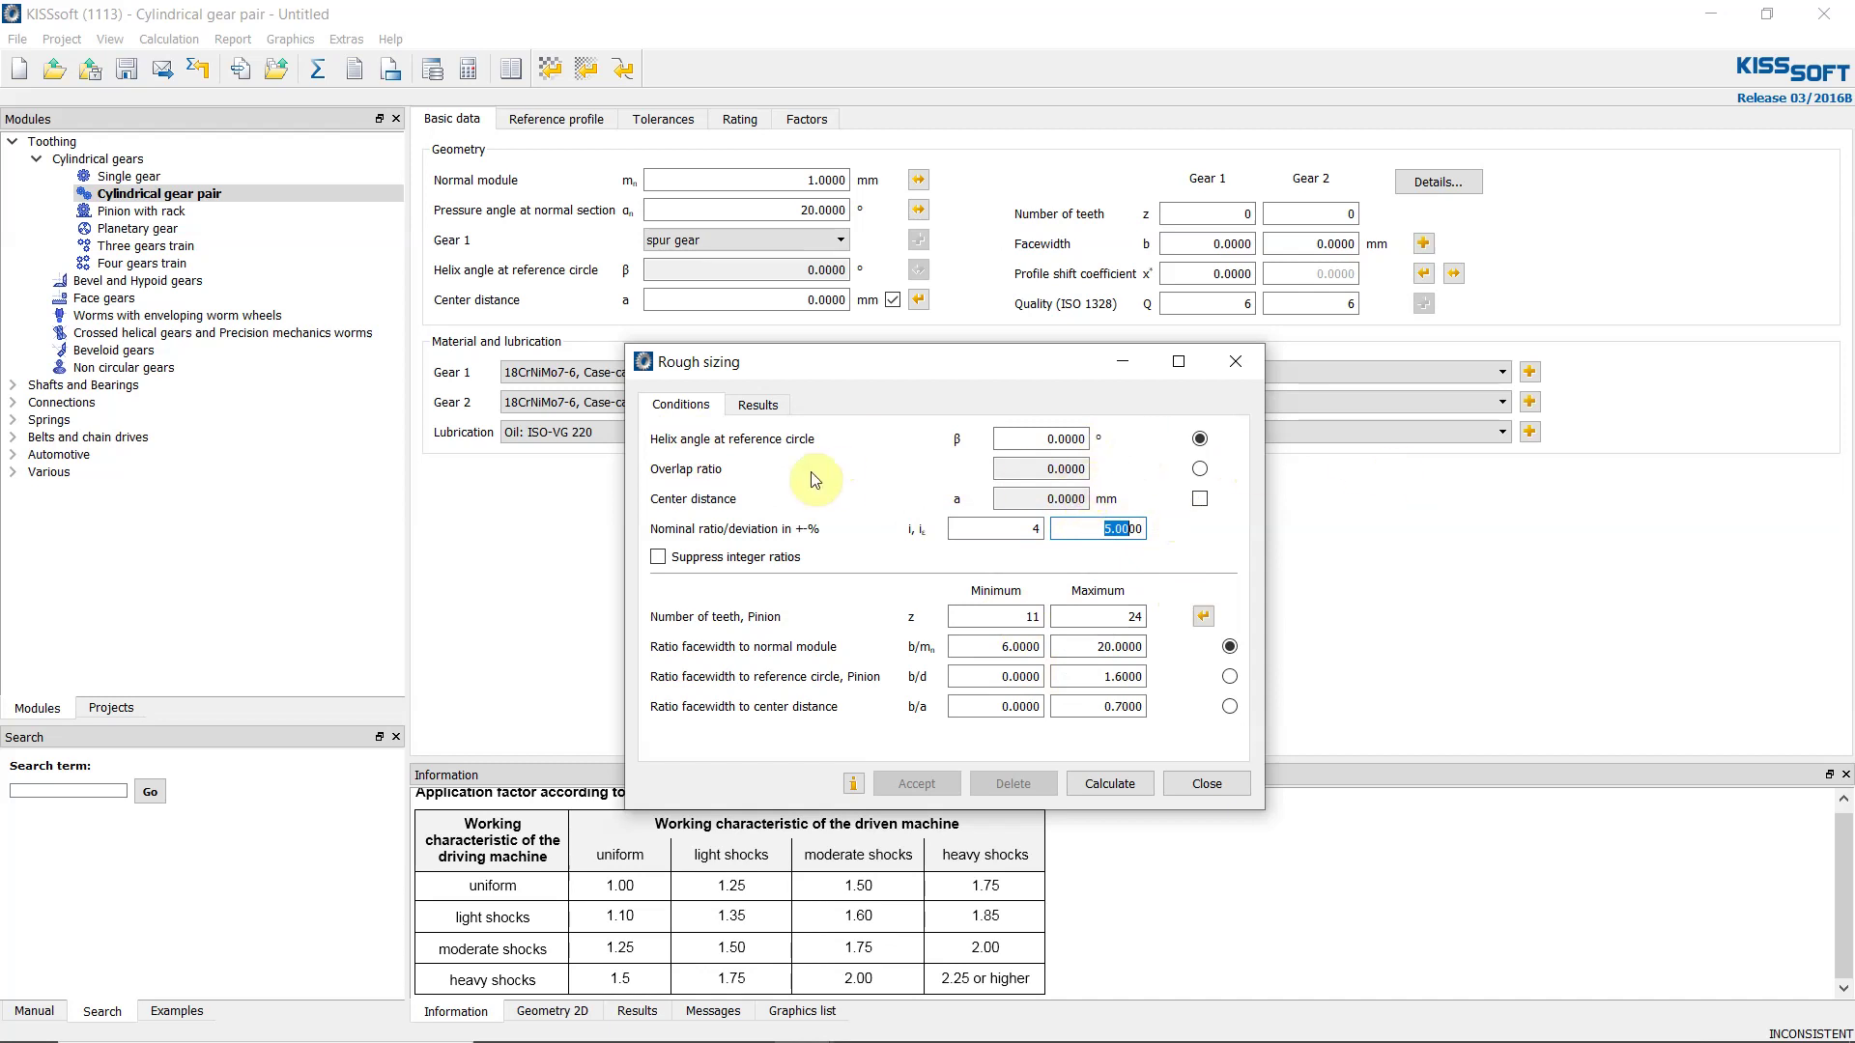
{"action": "double_click", "coordinate": [1063, 438]}
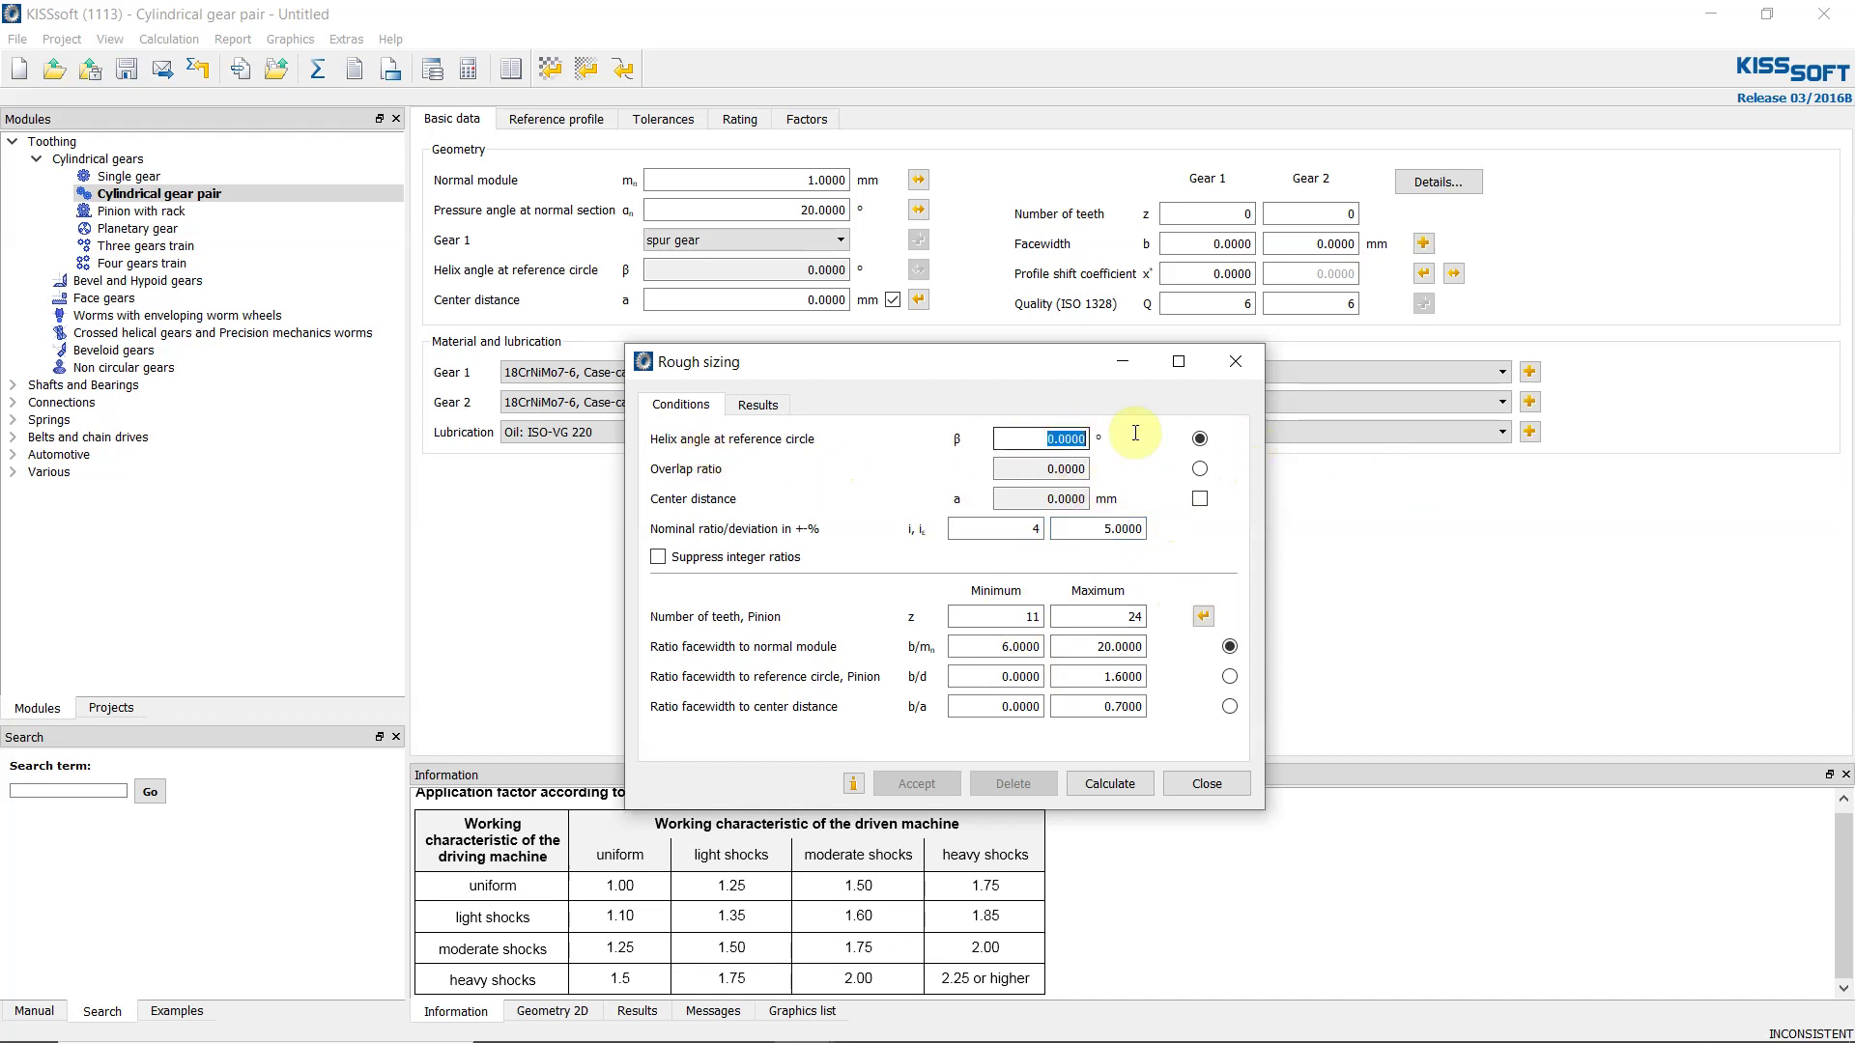
{"action": "left_click", "coordinate": [1199, 498]}
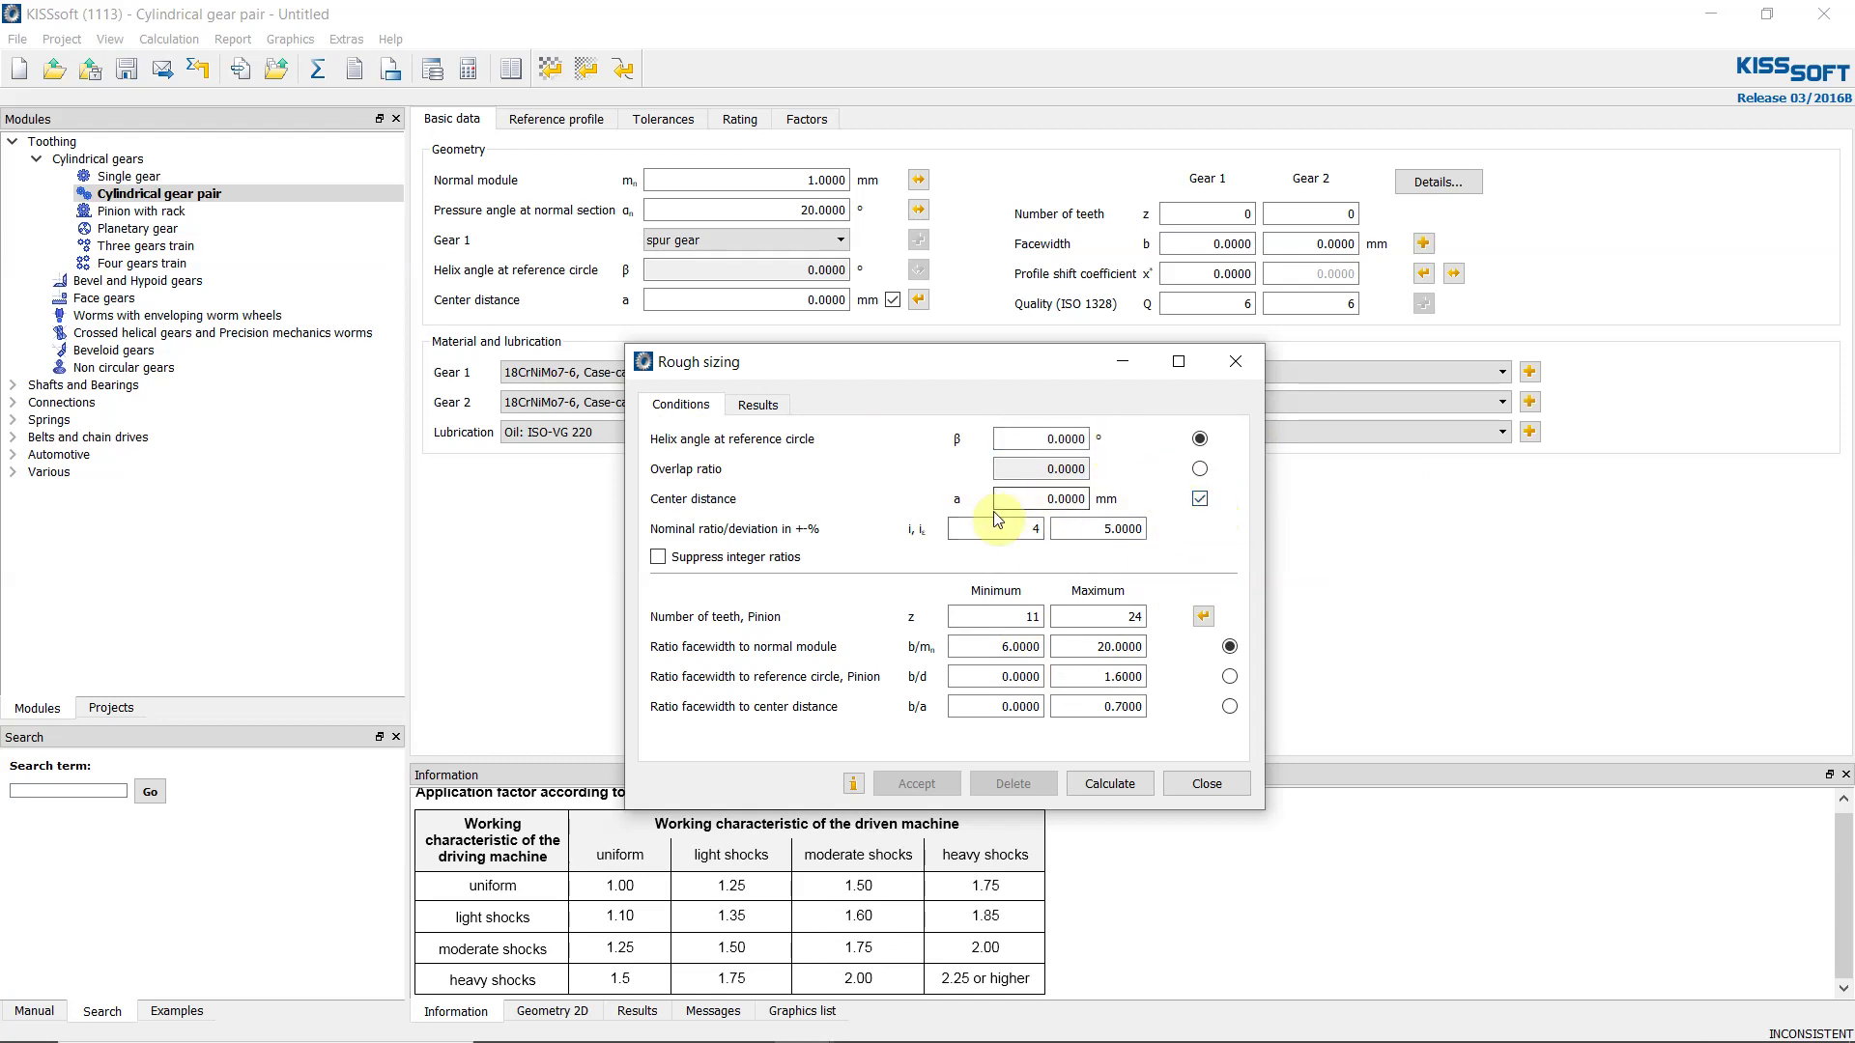
{"action": "double_click", "coordinate": [1068, 498]}
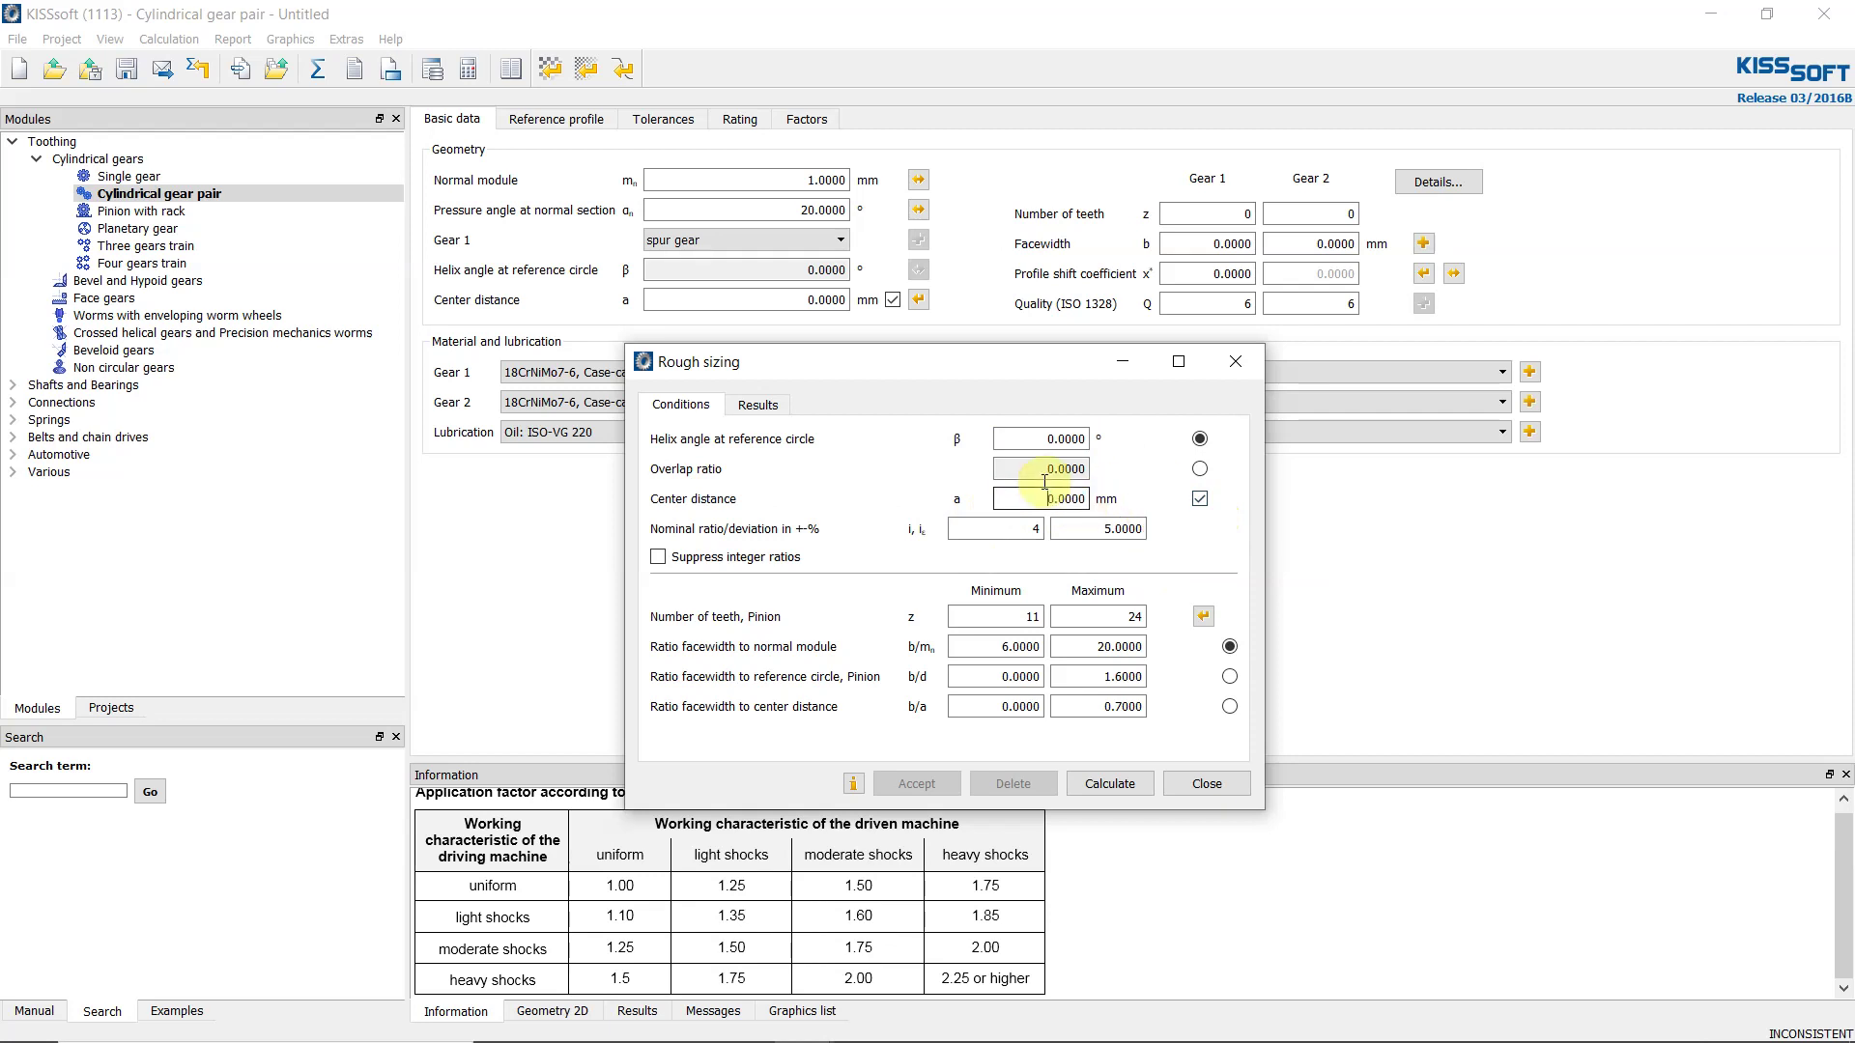
{"action": "left_click", "coordinate": [1200, 499]}
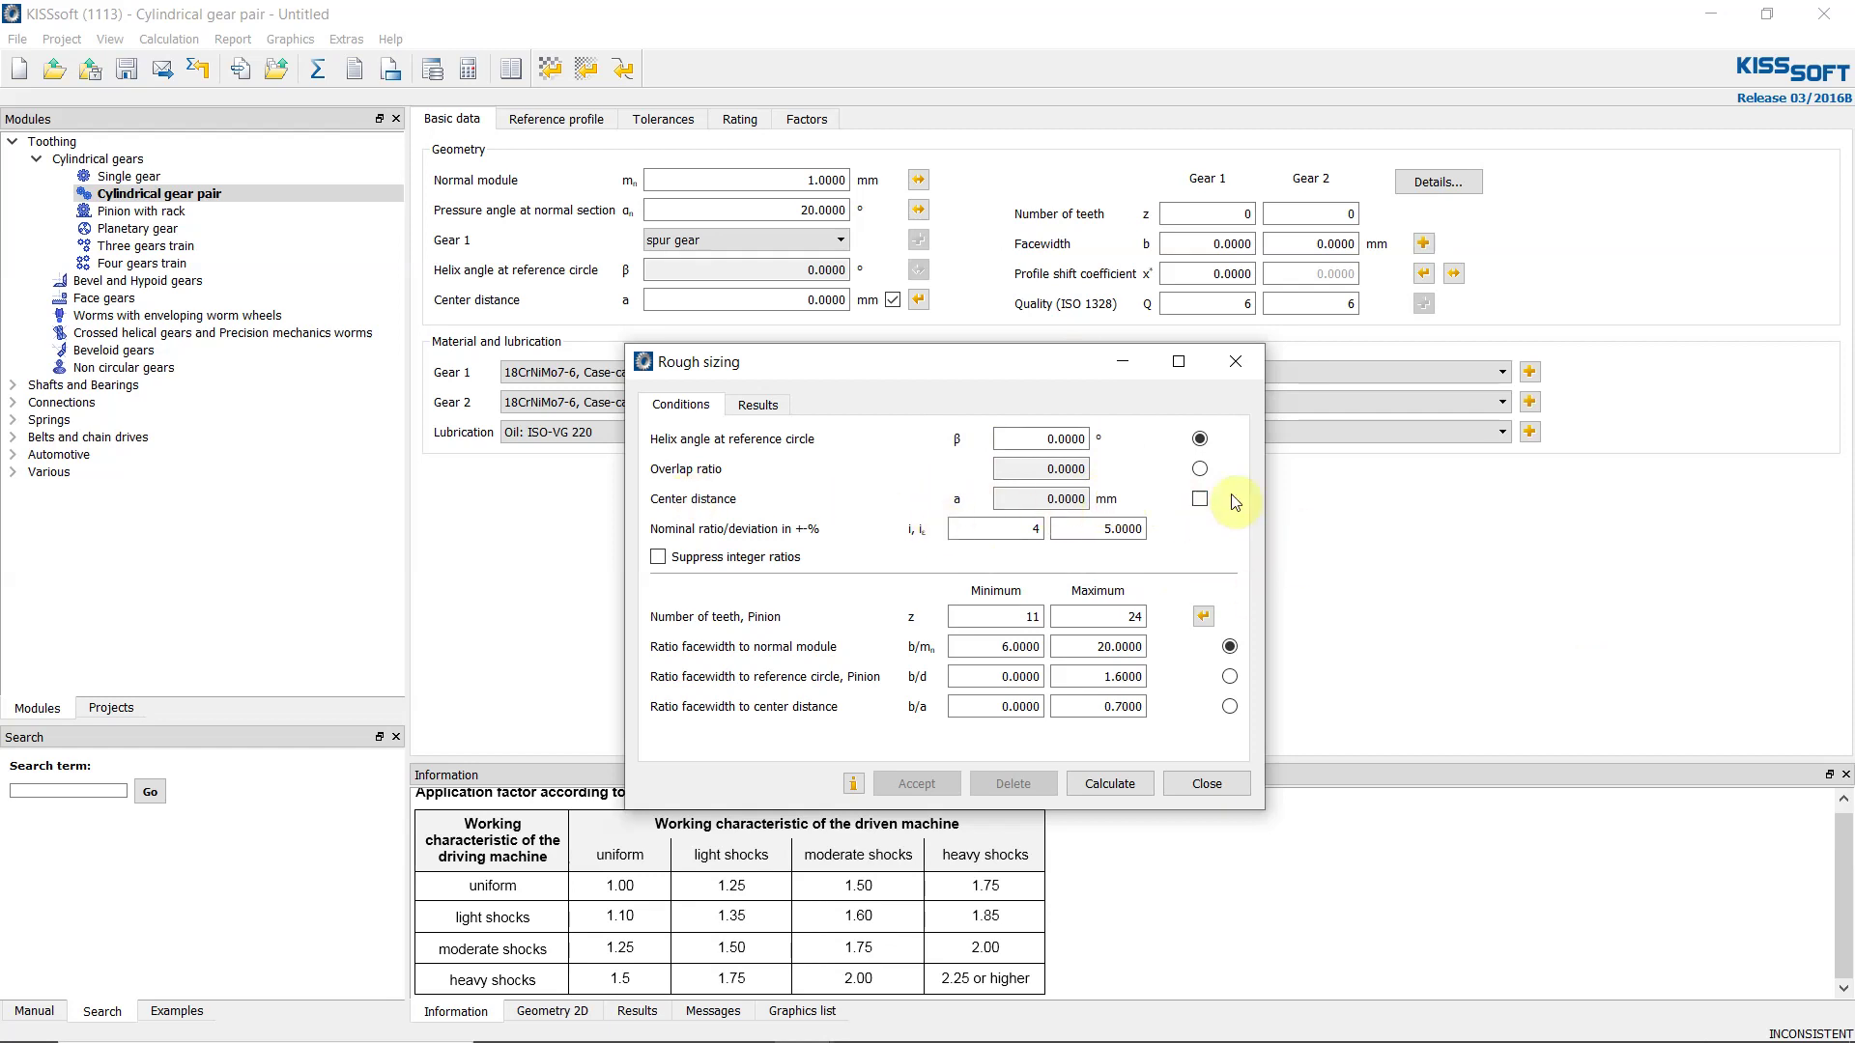
{"action": "left_click", "coordinate": [1199, 468]}
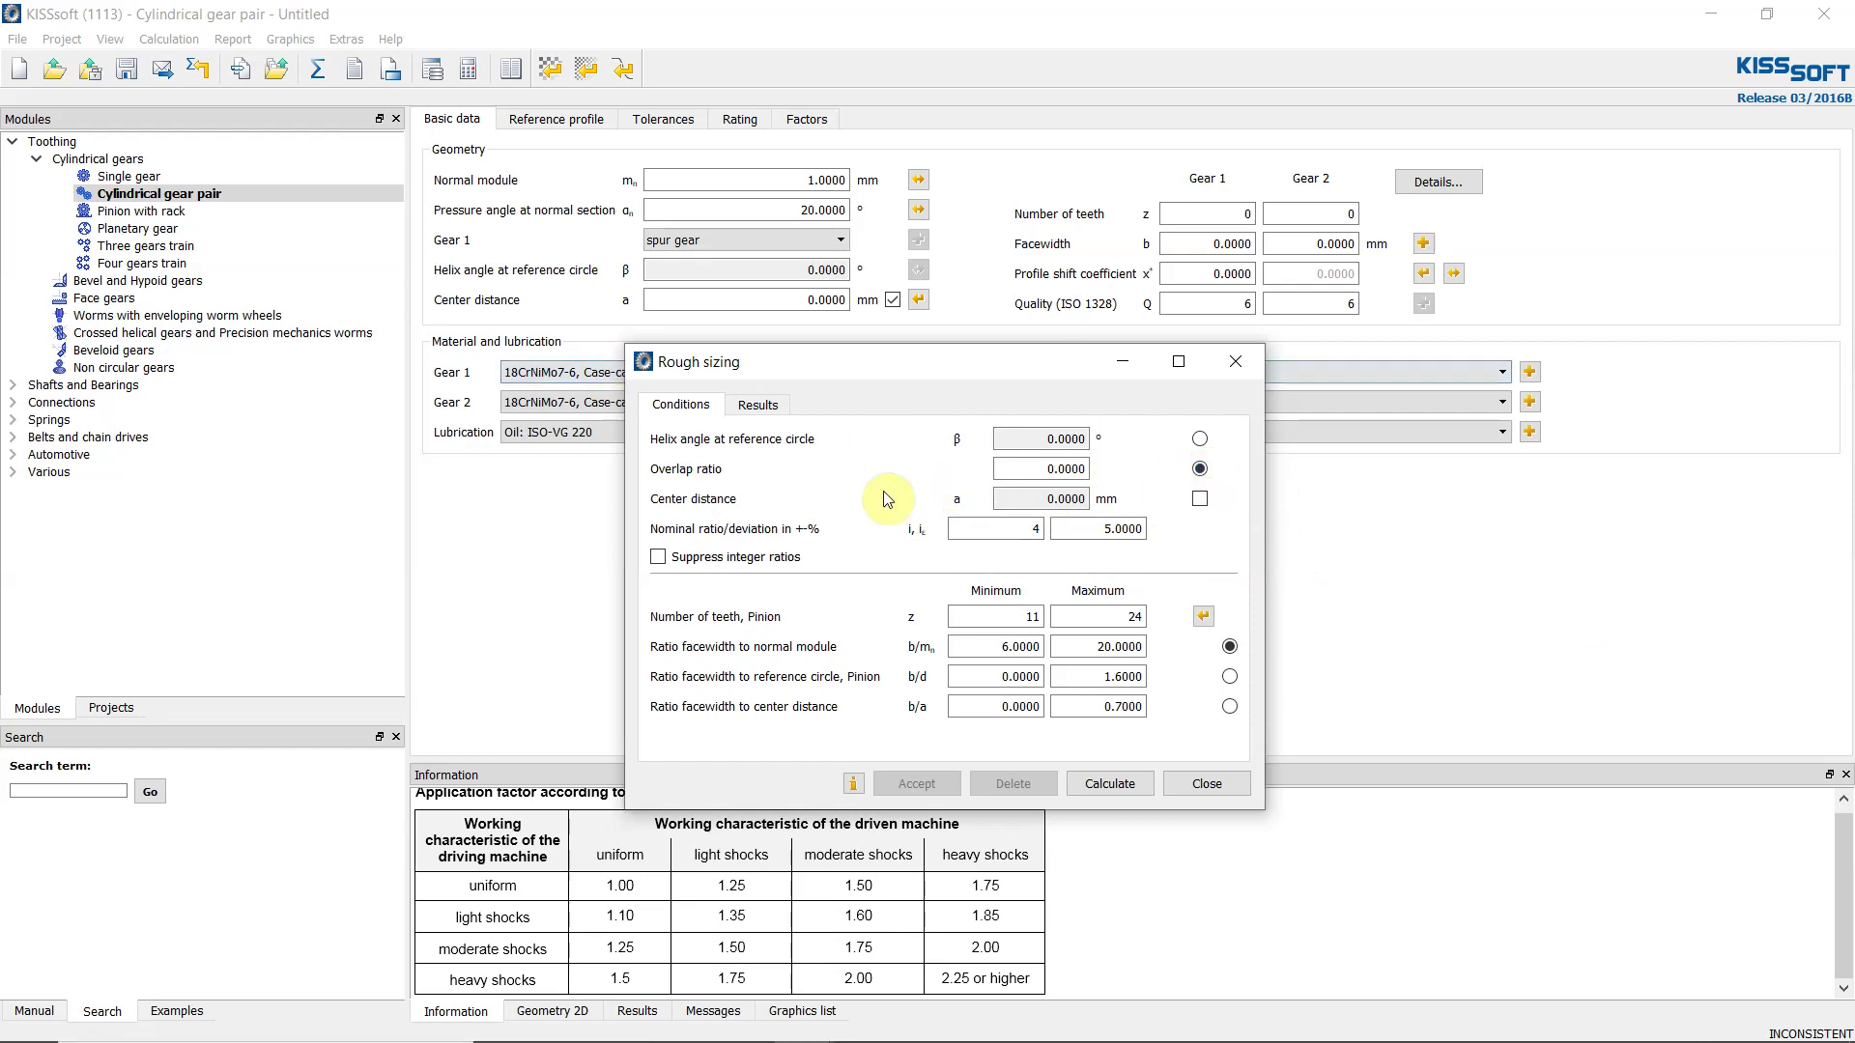
{"action": "double_click", "coordinate": [1063, 468]}
Revert to prescribing the helix angle and select the pinion's maximum teeth to set 100.
{"action": "left_click", "coordinate": [1199, 438]}
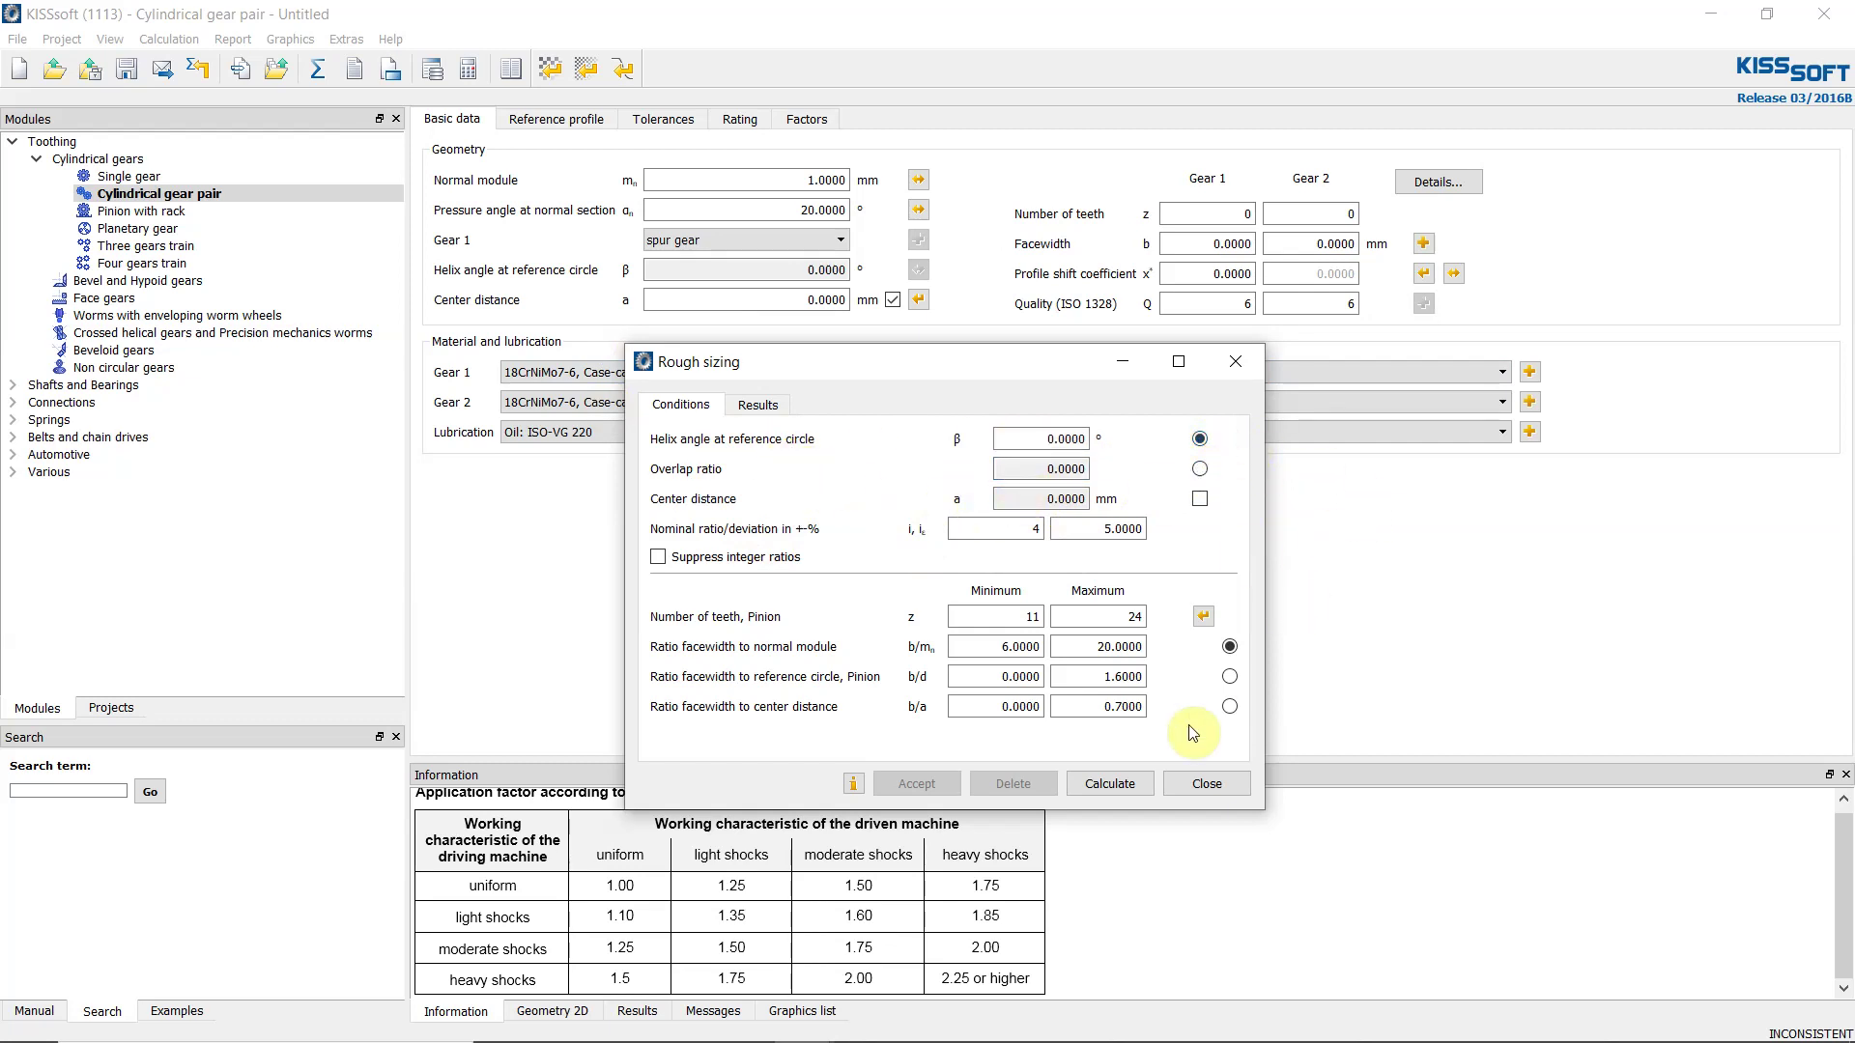
{"action": "double_click", "coordinate": [1132, 616]}
Calculate the rough sizing and stretch the results dialog taller and wider to list the variants.
{"action": "left_click", "coordinate": [1125, 792]}
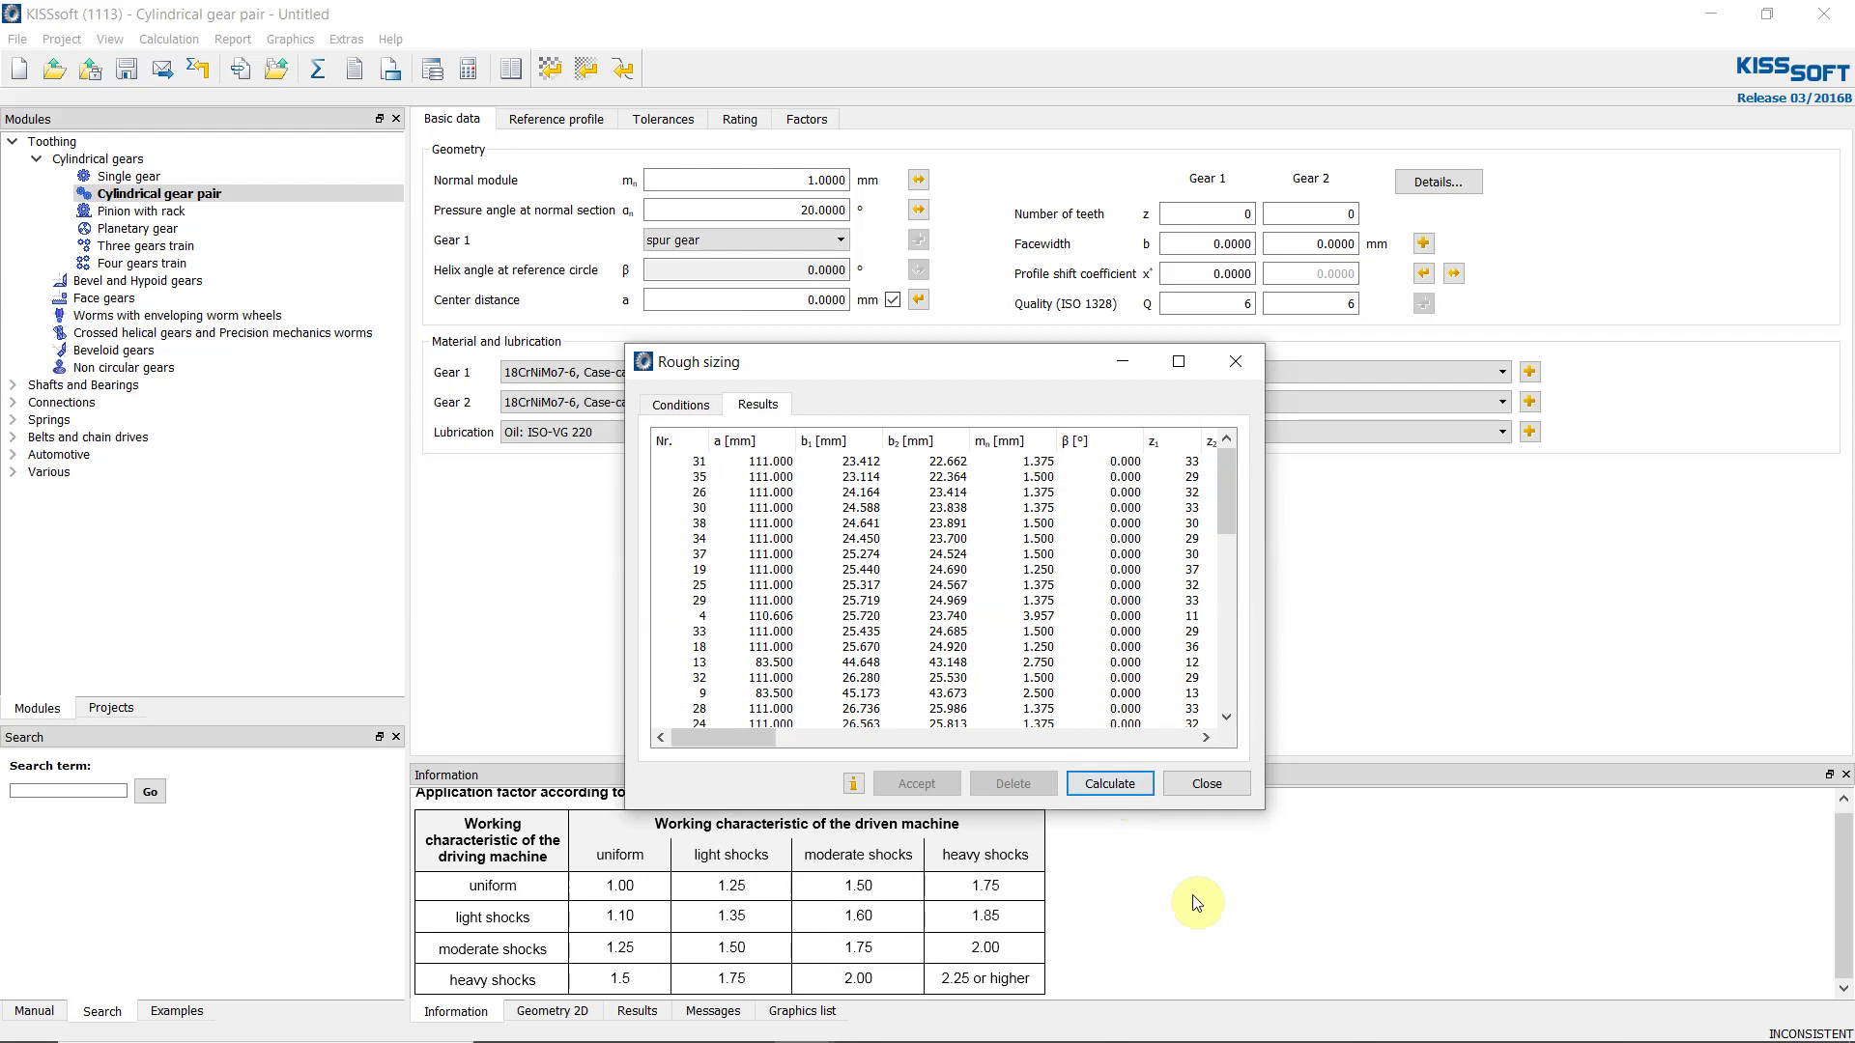
{"action": "left_click_drag", "start_coordinate": [708, 748], "coordinate": [590, 689]}
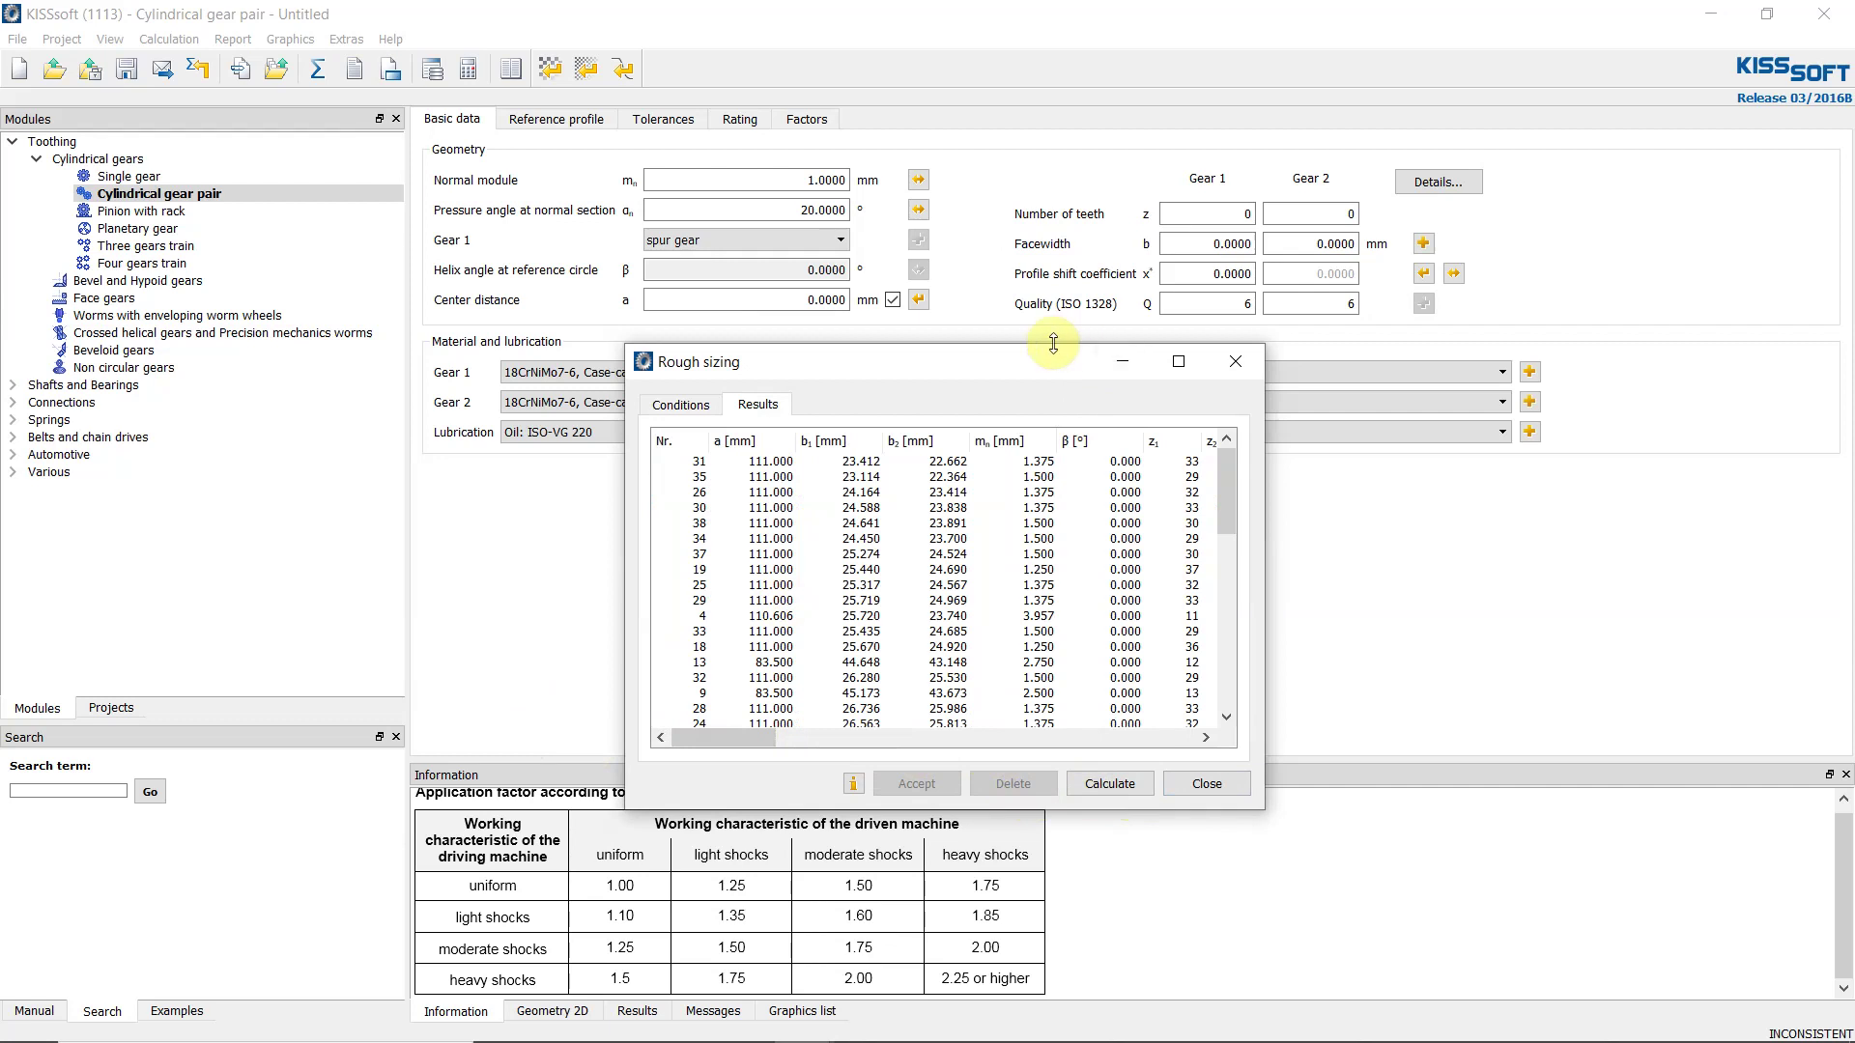
{"action": "left_click_drag", "start_coordinate": [1048, 346], "coordinate": [1045, 160]}
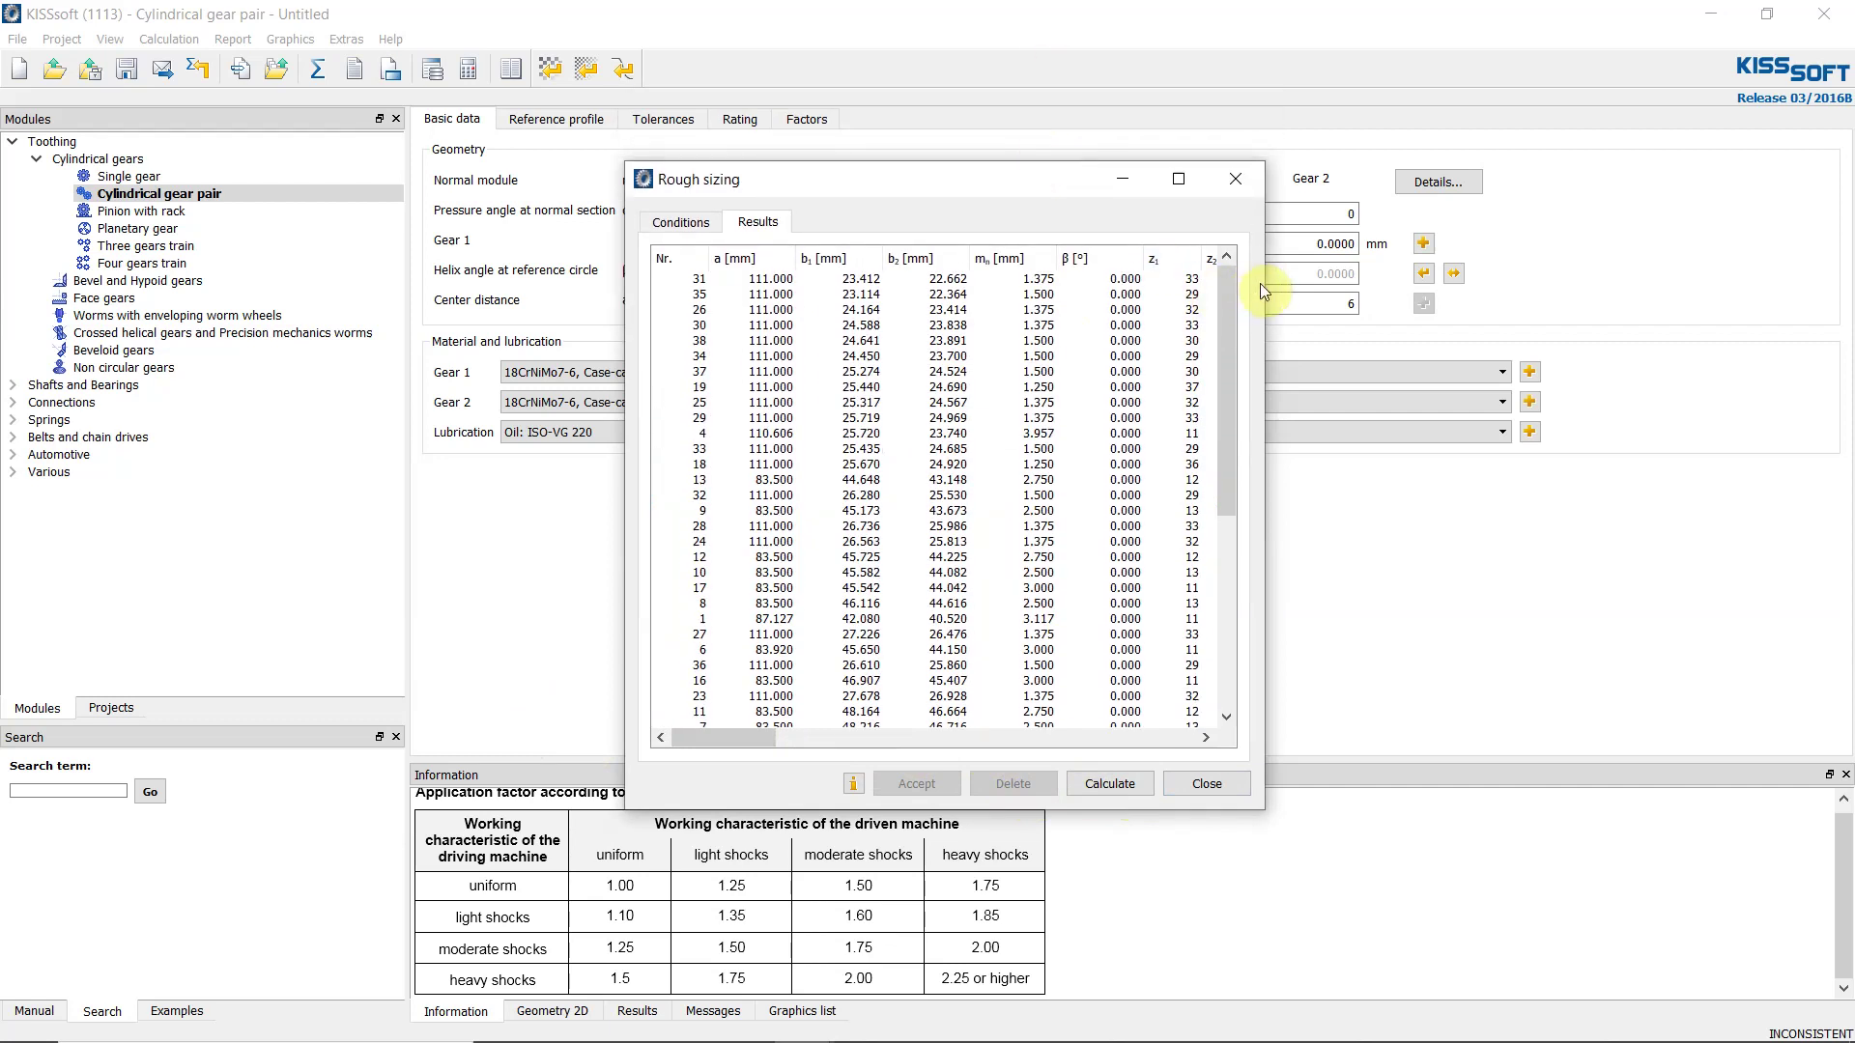
{"action": "left_click_drag", "start_coordinate": [1261, 284], "coordinate": [1343, 299]}
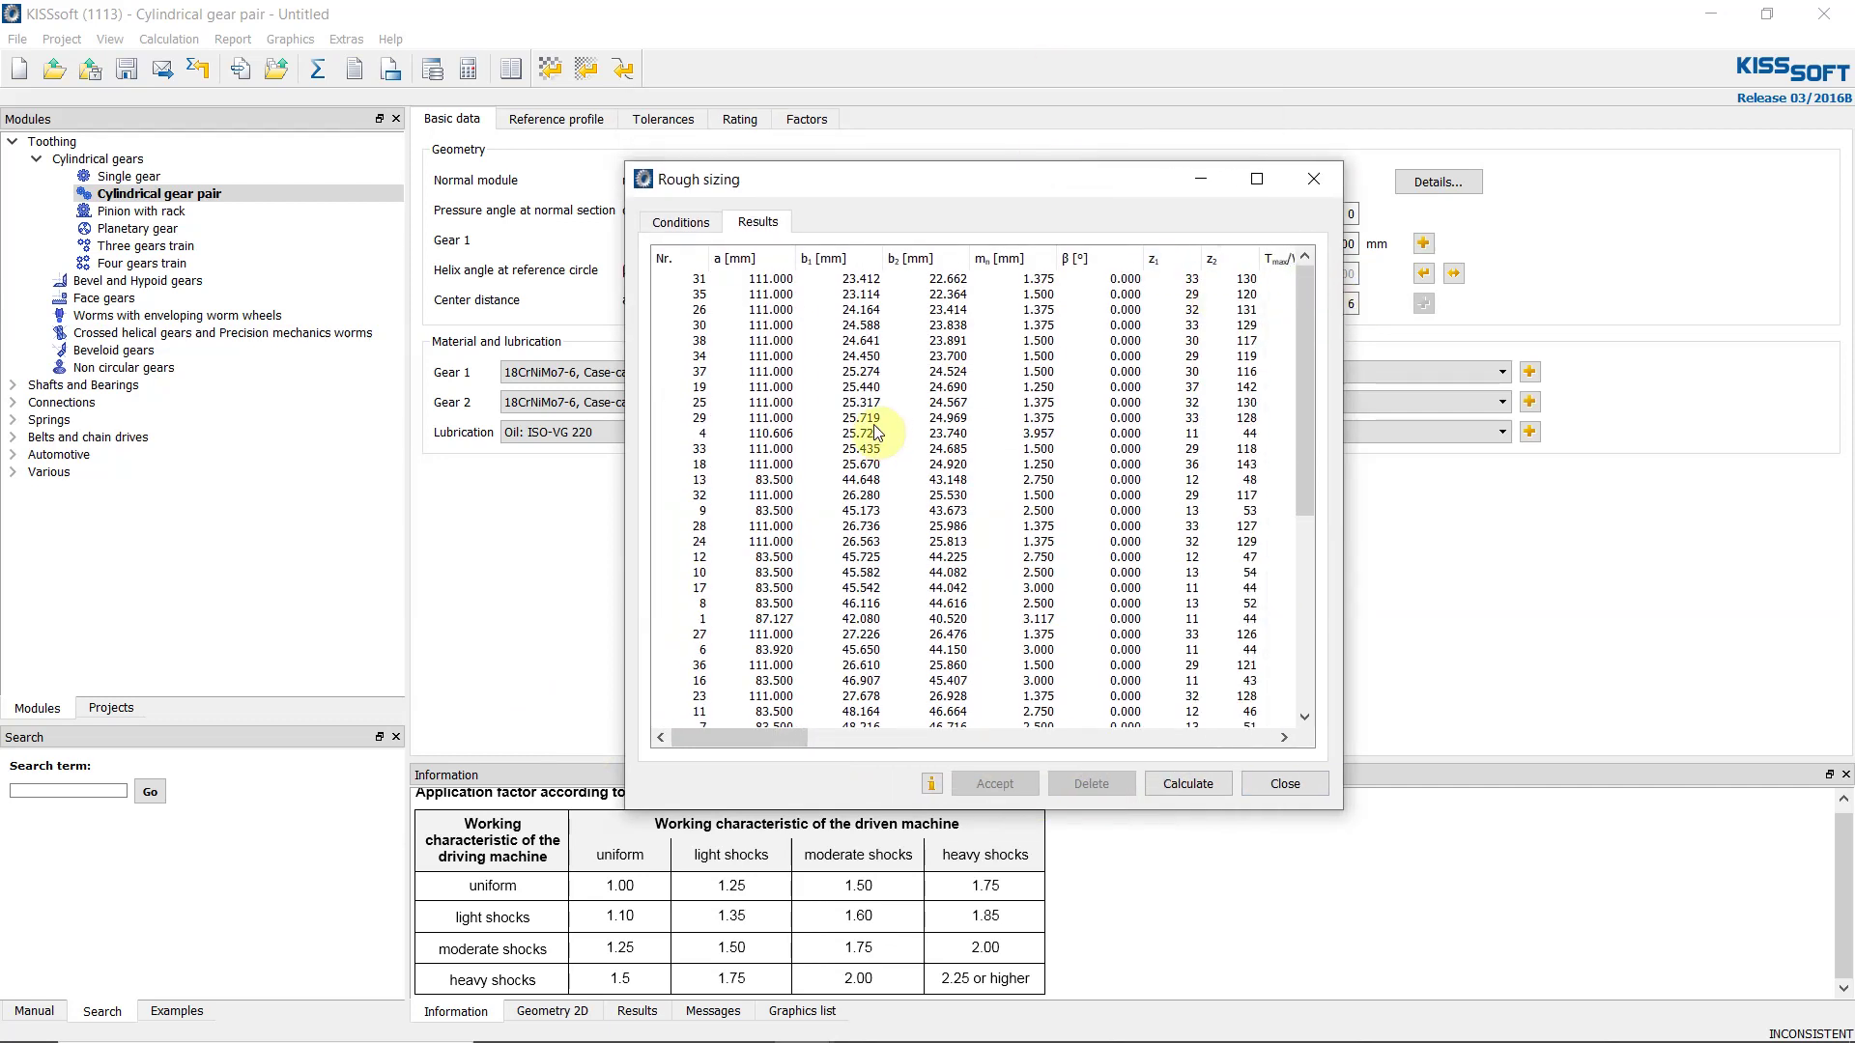
{"action": "mouse_move", "coordinate": [724, 736]}
{"action": "left_mouse_down"}
{"action": "mouse_move", "coordinate": [911, 745]}
{"action": "mouse_move", "coordinate": [698, 734]}
{"action": "left_mouse_up"}
{"action": "right_click", "coordinate": [1125, 341]}
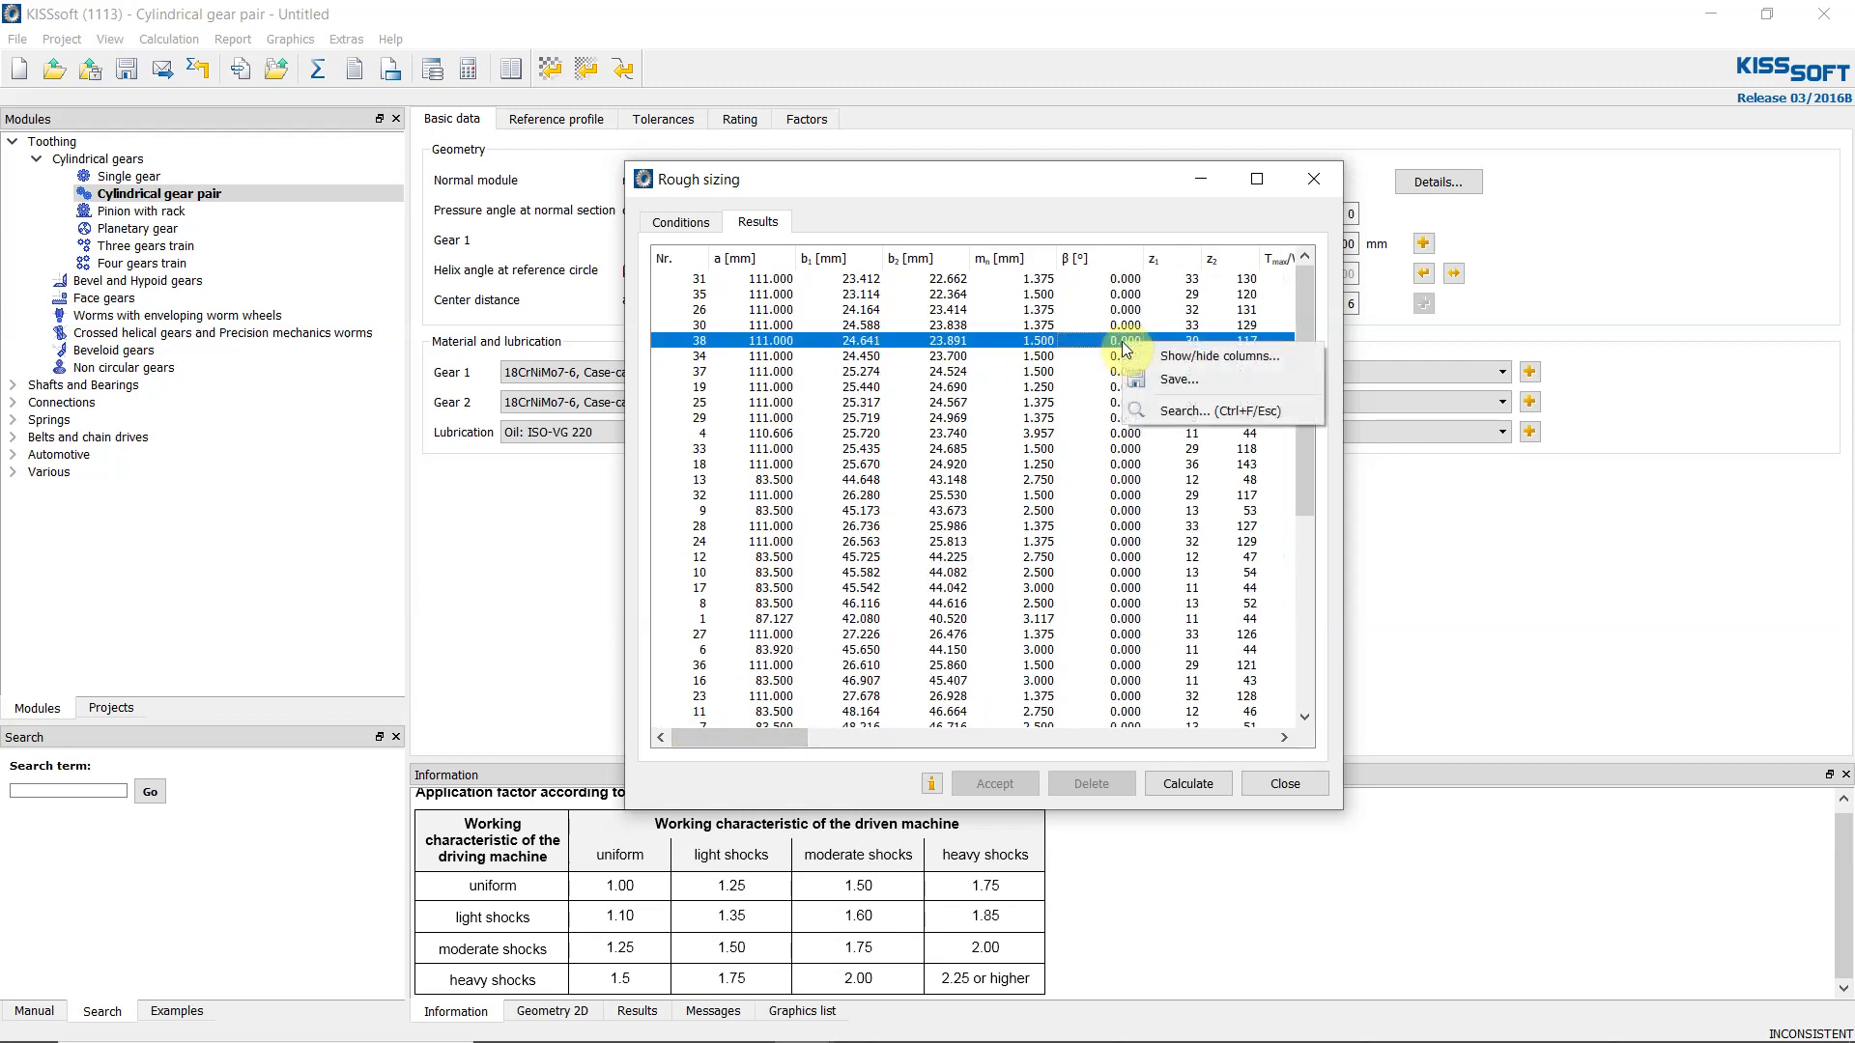
{"action": "left_click", "coordinate": [1179, 360]}
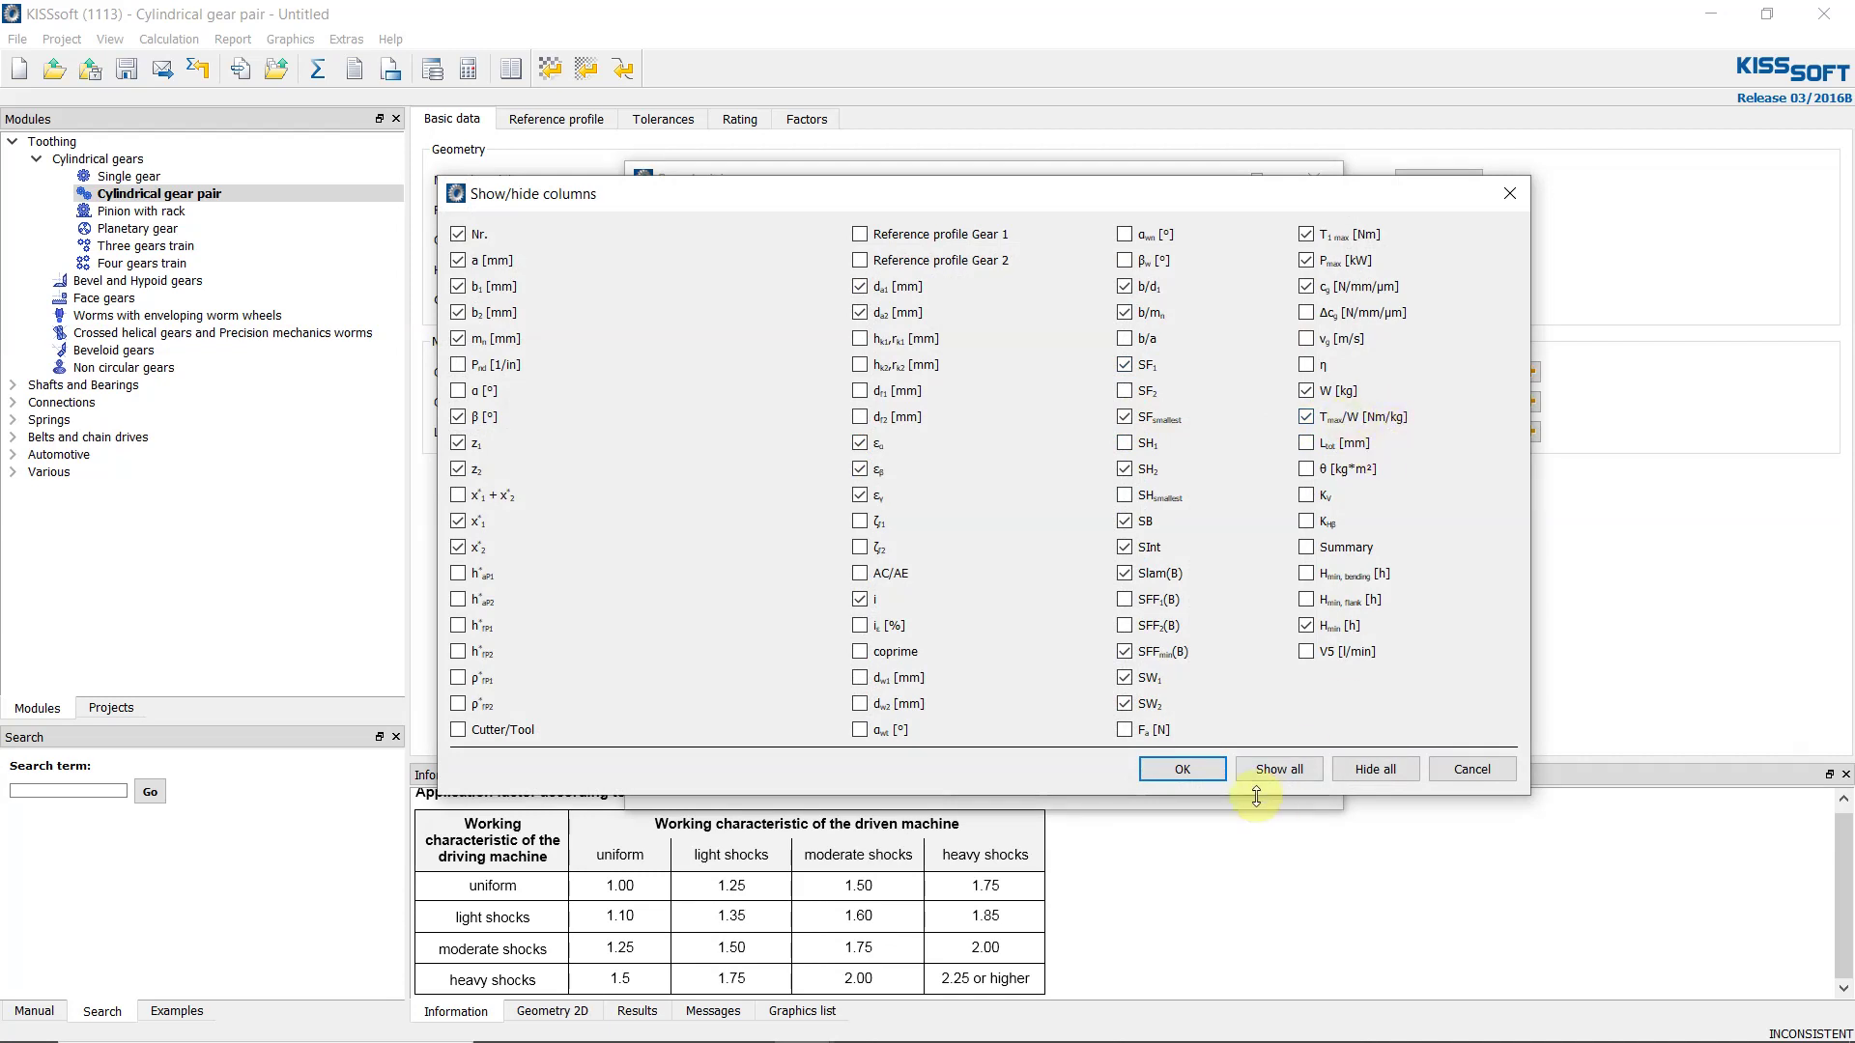
{"action": "left_click", "coordinate": [1219, 773]}
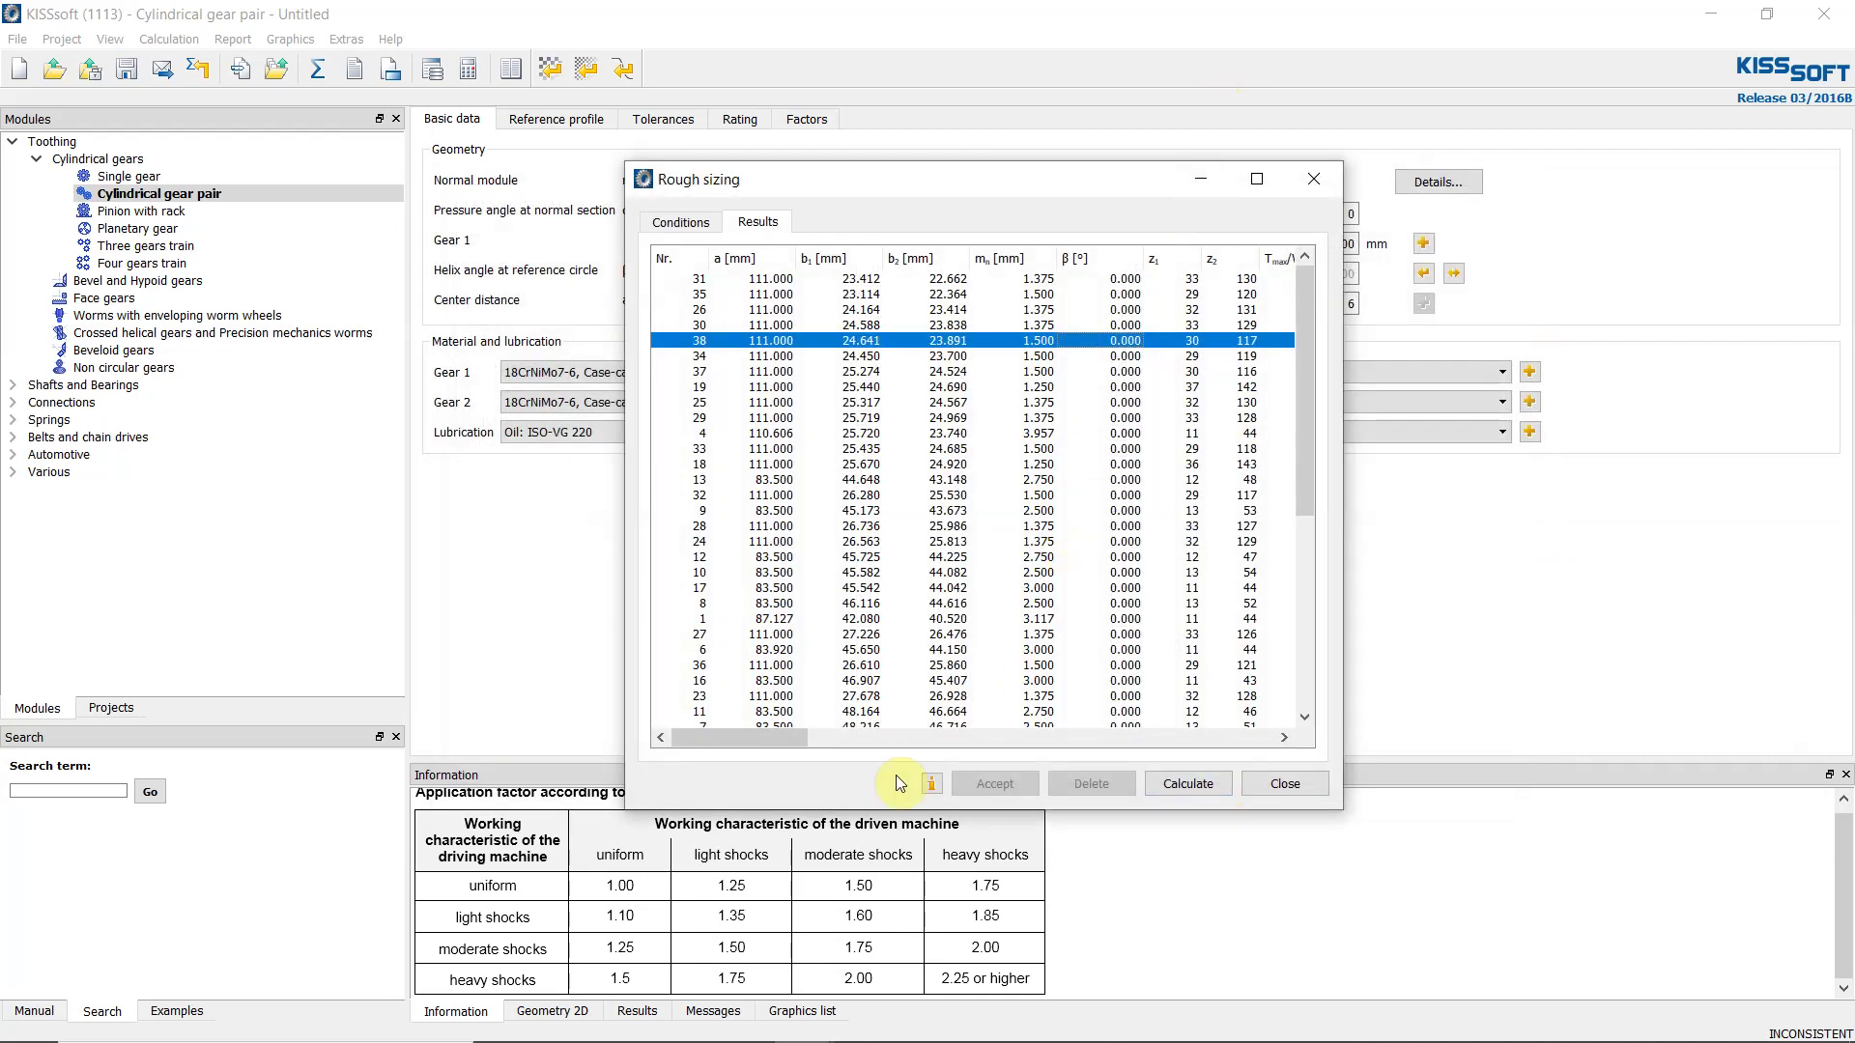
Sort the rough-sizing candidates by T_max/W and browse the top-ranked variants.
{"action": "left_click_drag", "start_coordinate": [771, 725], "coordinate": [873, 742]}
{"action": "scroll", "coordinate": [1068, 415], "scroll_direction": "up", "scroll_amount": 4}
{"action": "left_click", "coordinate": [880, 258]}
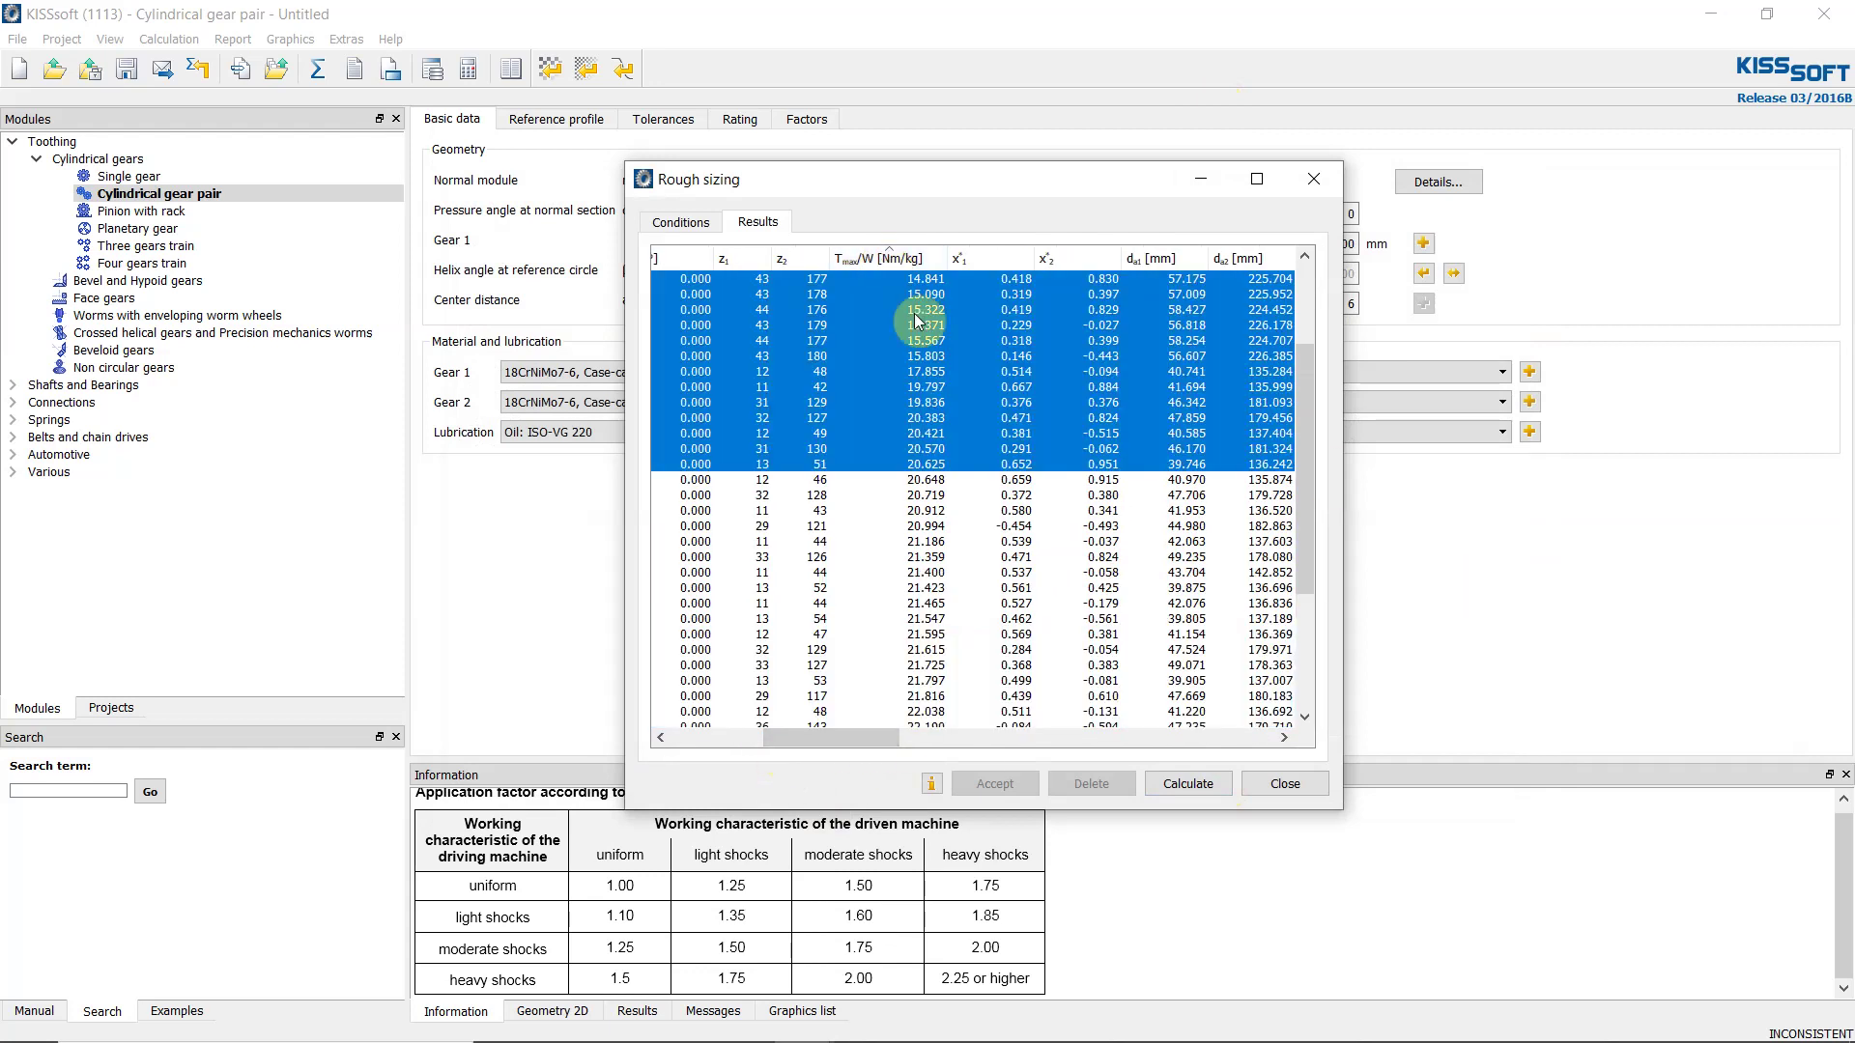
{"action": "left_click", "coordinate": [893, 259]}
{"action": "left_click", "coordinate": [905, 280]}
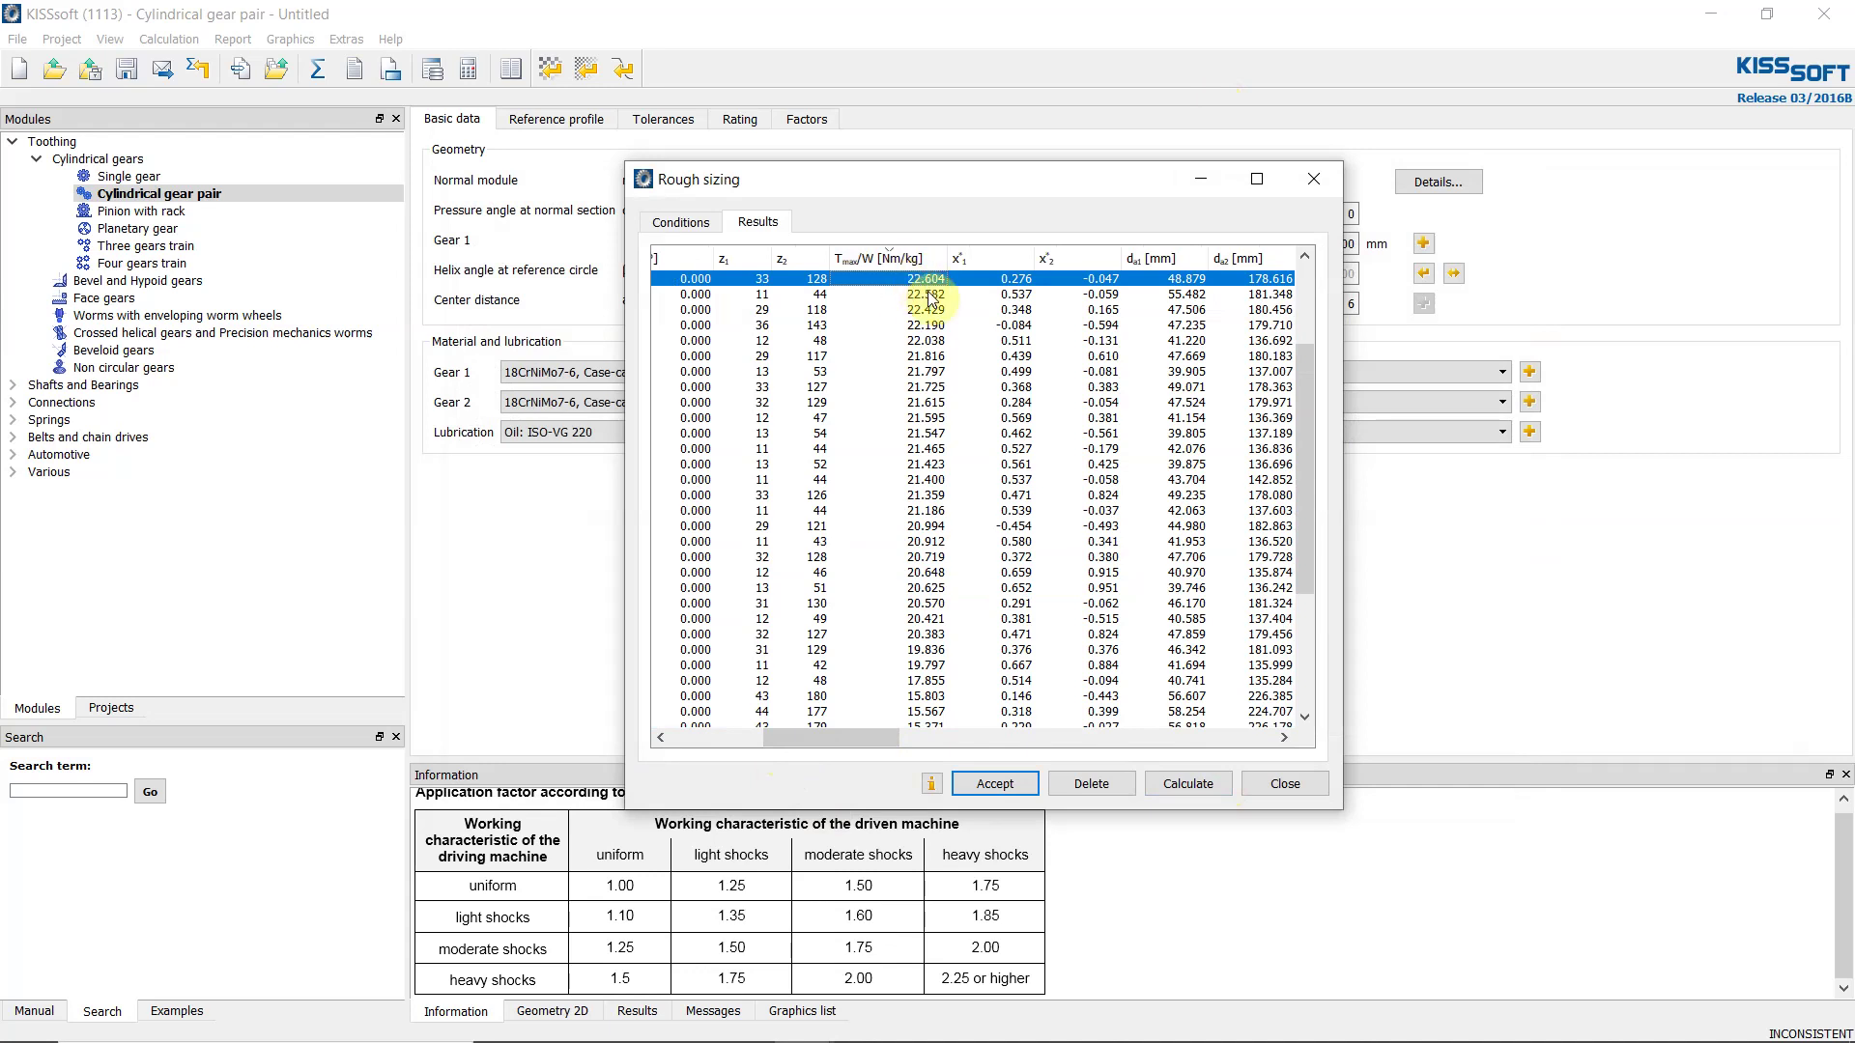
{"action": "left_click", "coordinate": [916, 257]}
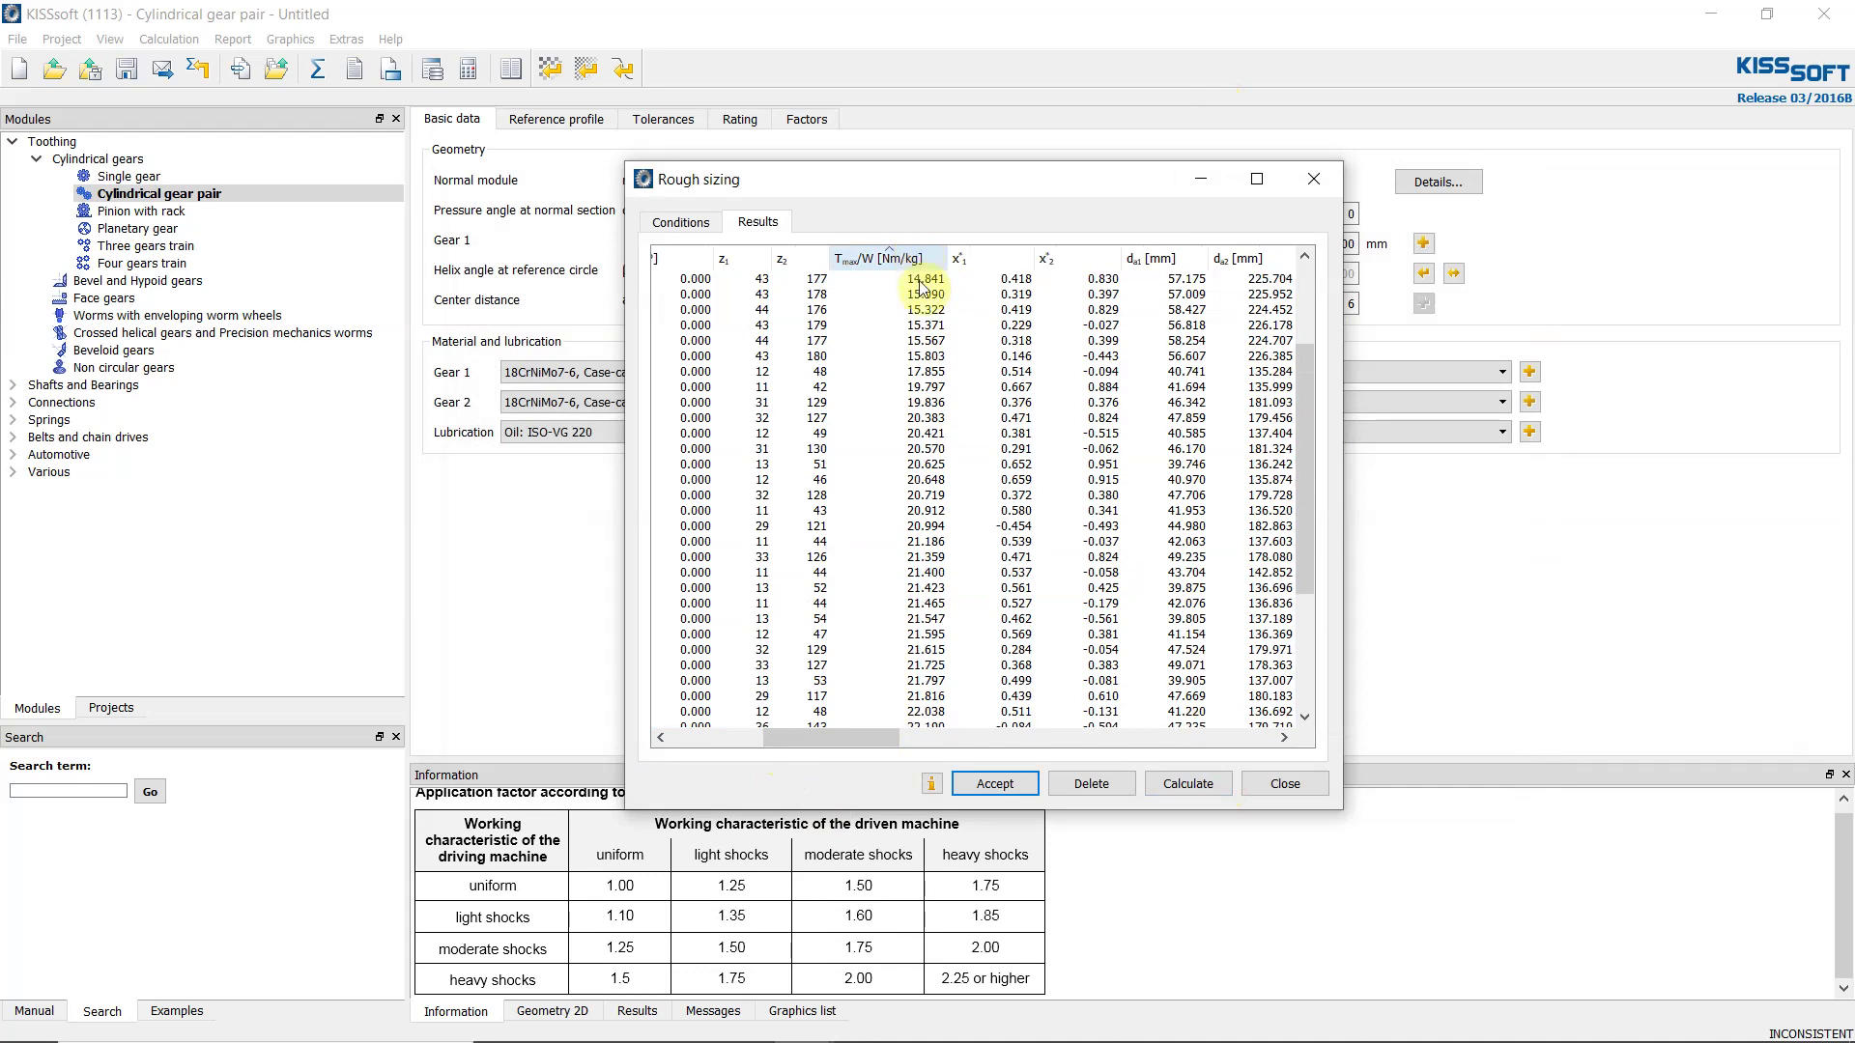
{"action": "left_click", "coordinate": [921, 282]}
{"action": "left_click", "coordinate": [907, 259]}
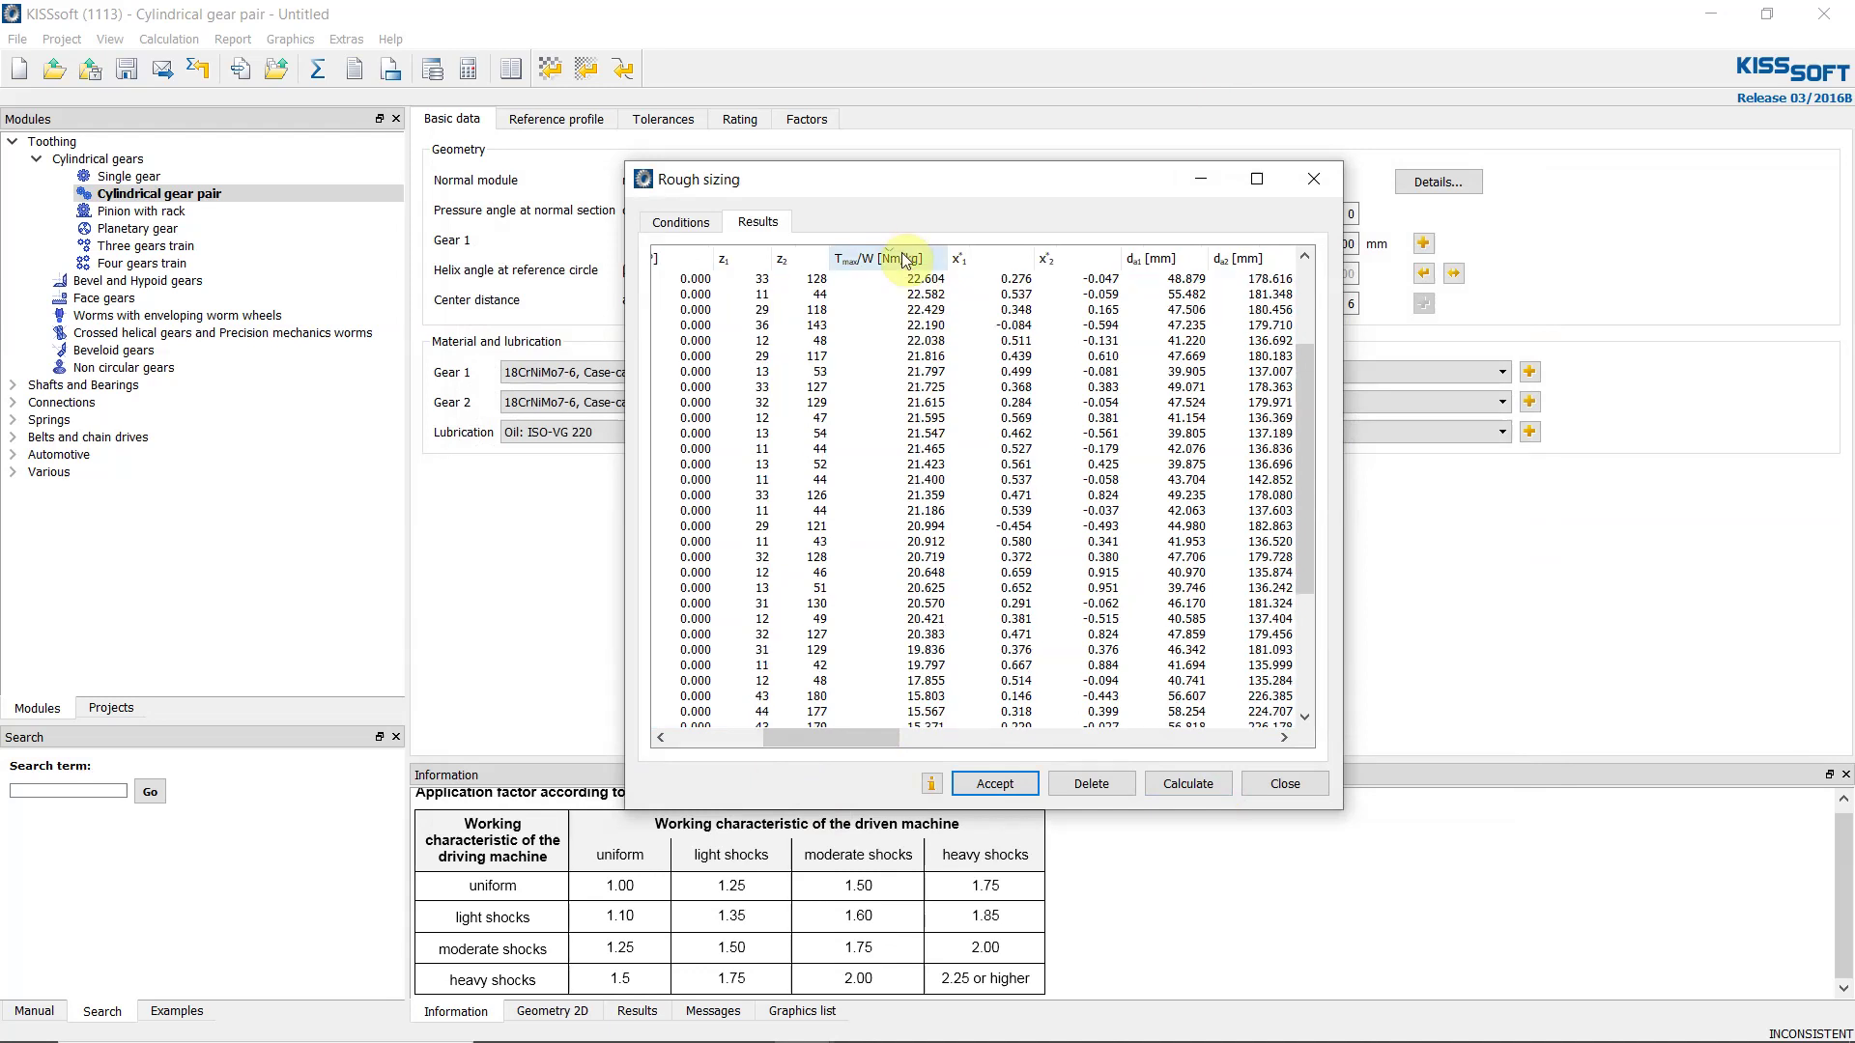
{"action": "left_click", "coordinate": [918, 282]}
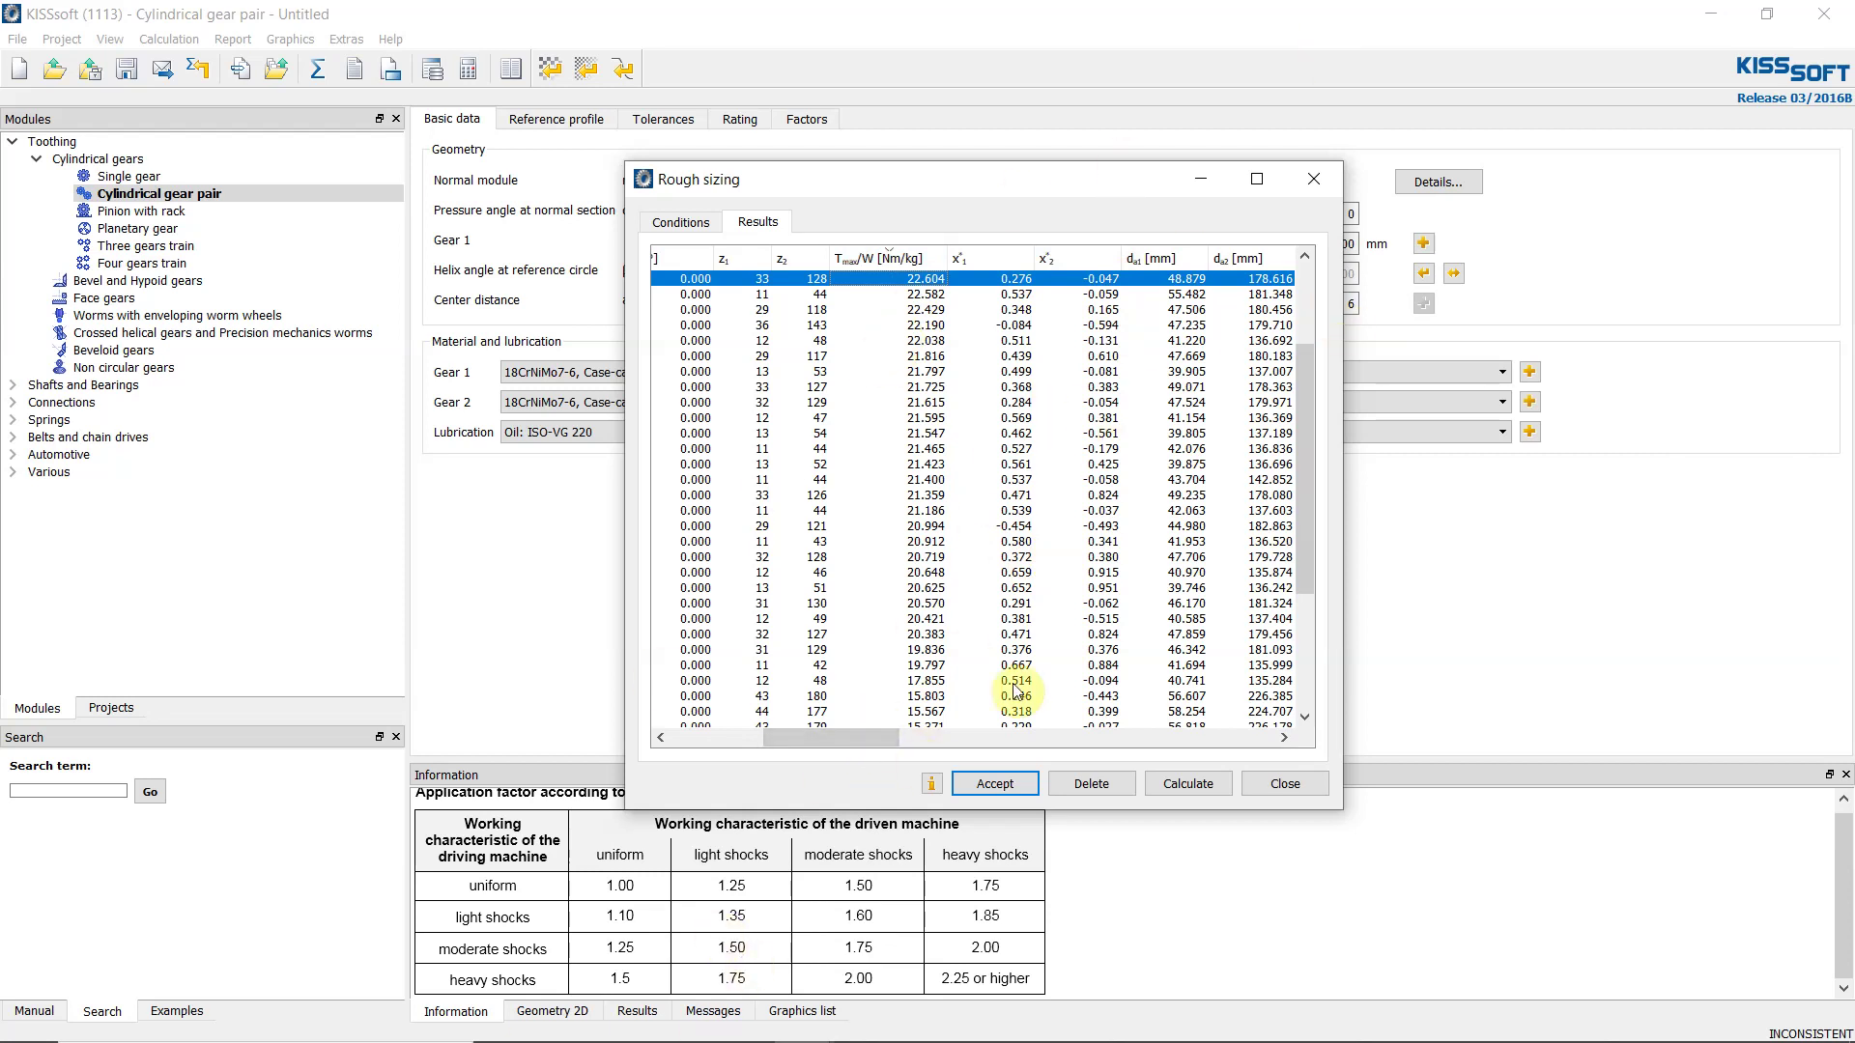
{"action": "scroll", "coordinate": [1014, 454], "scroll_direction": "up", "scroll_amount": 3}
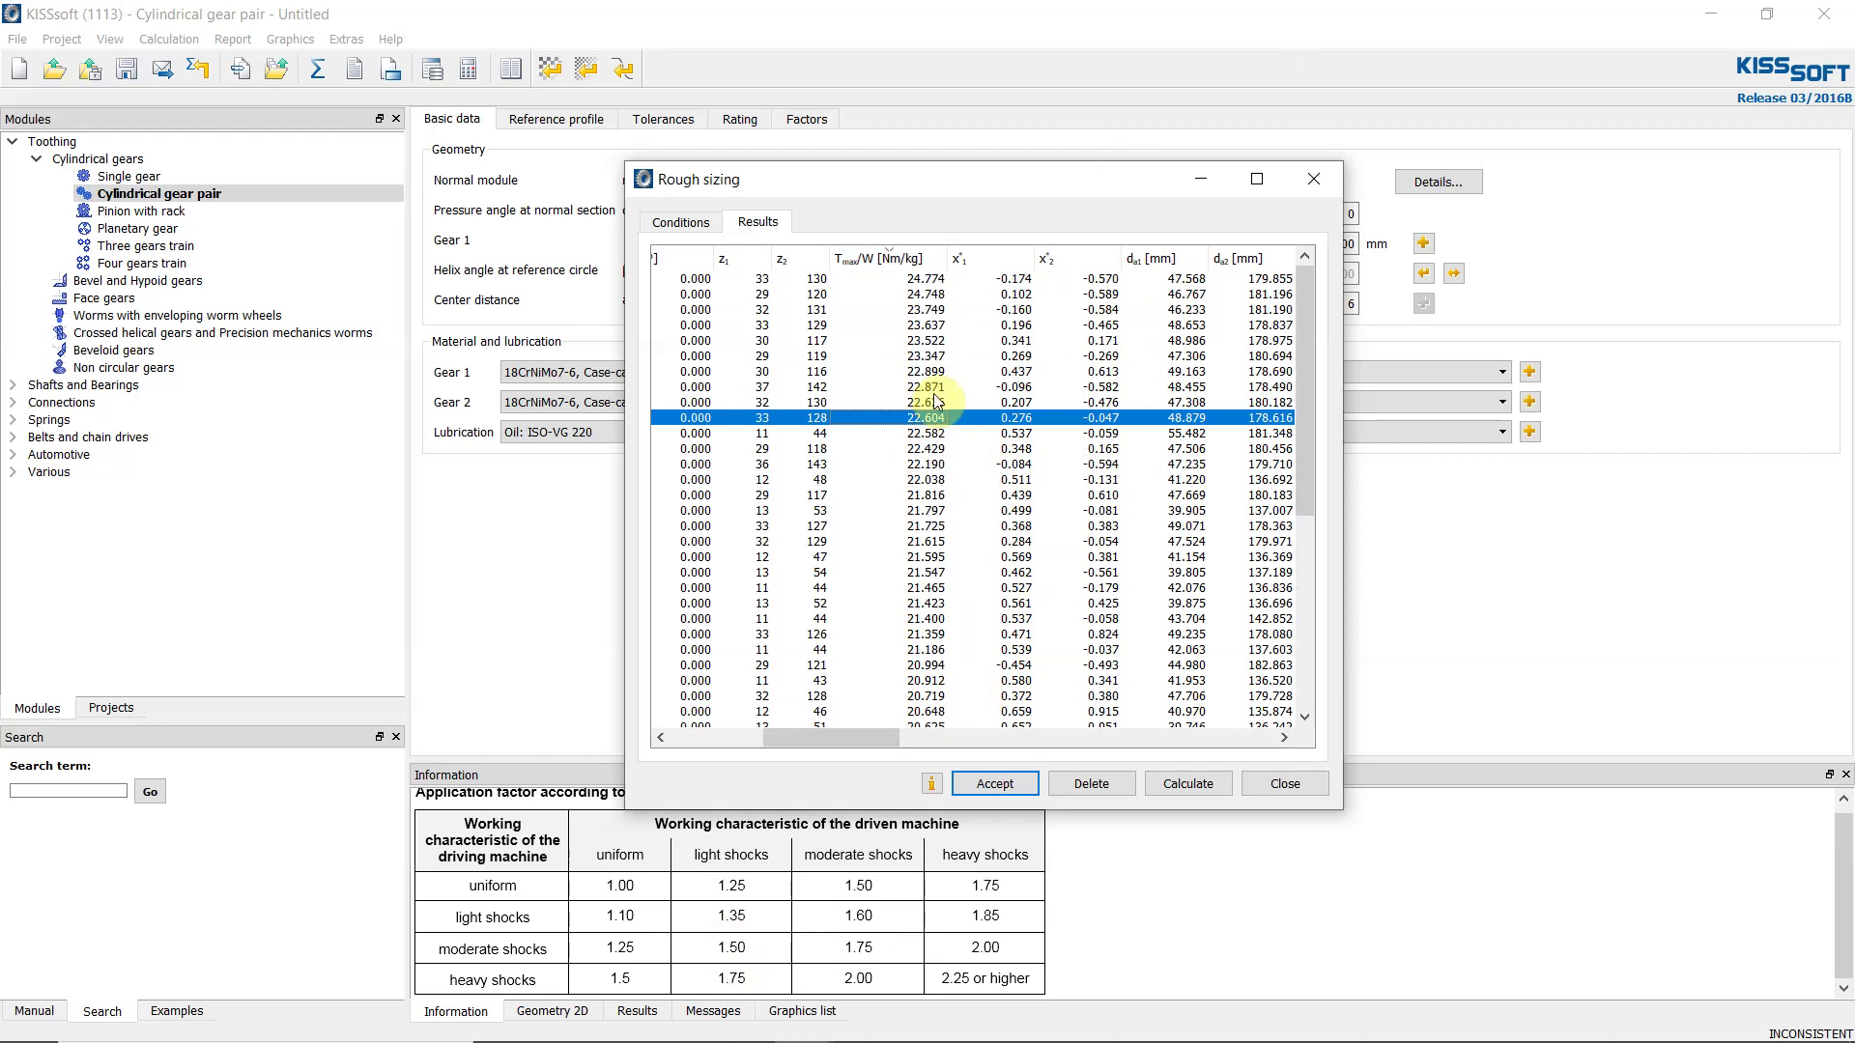
{"action": "left_click", "coordinate": [971, 279]}
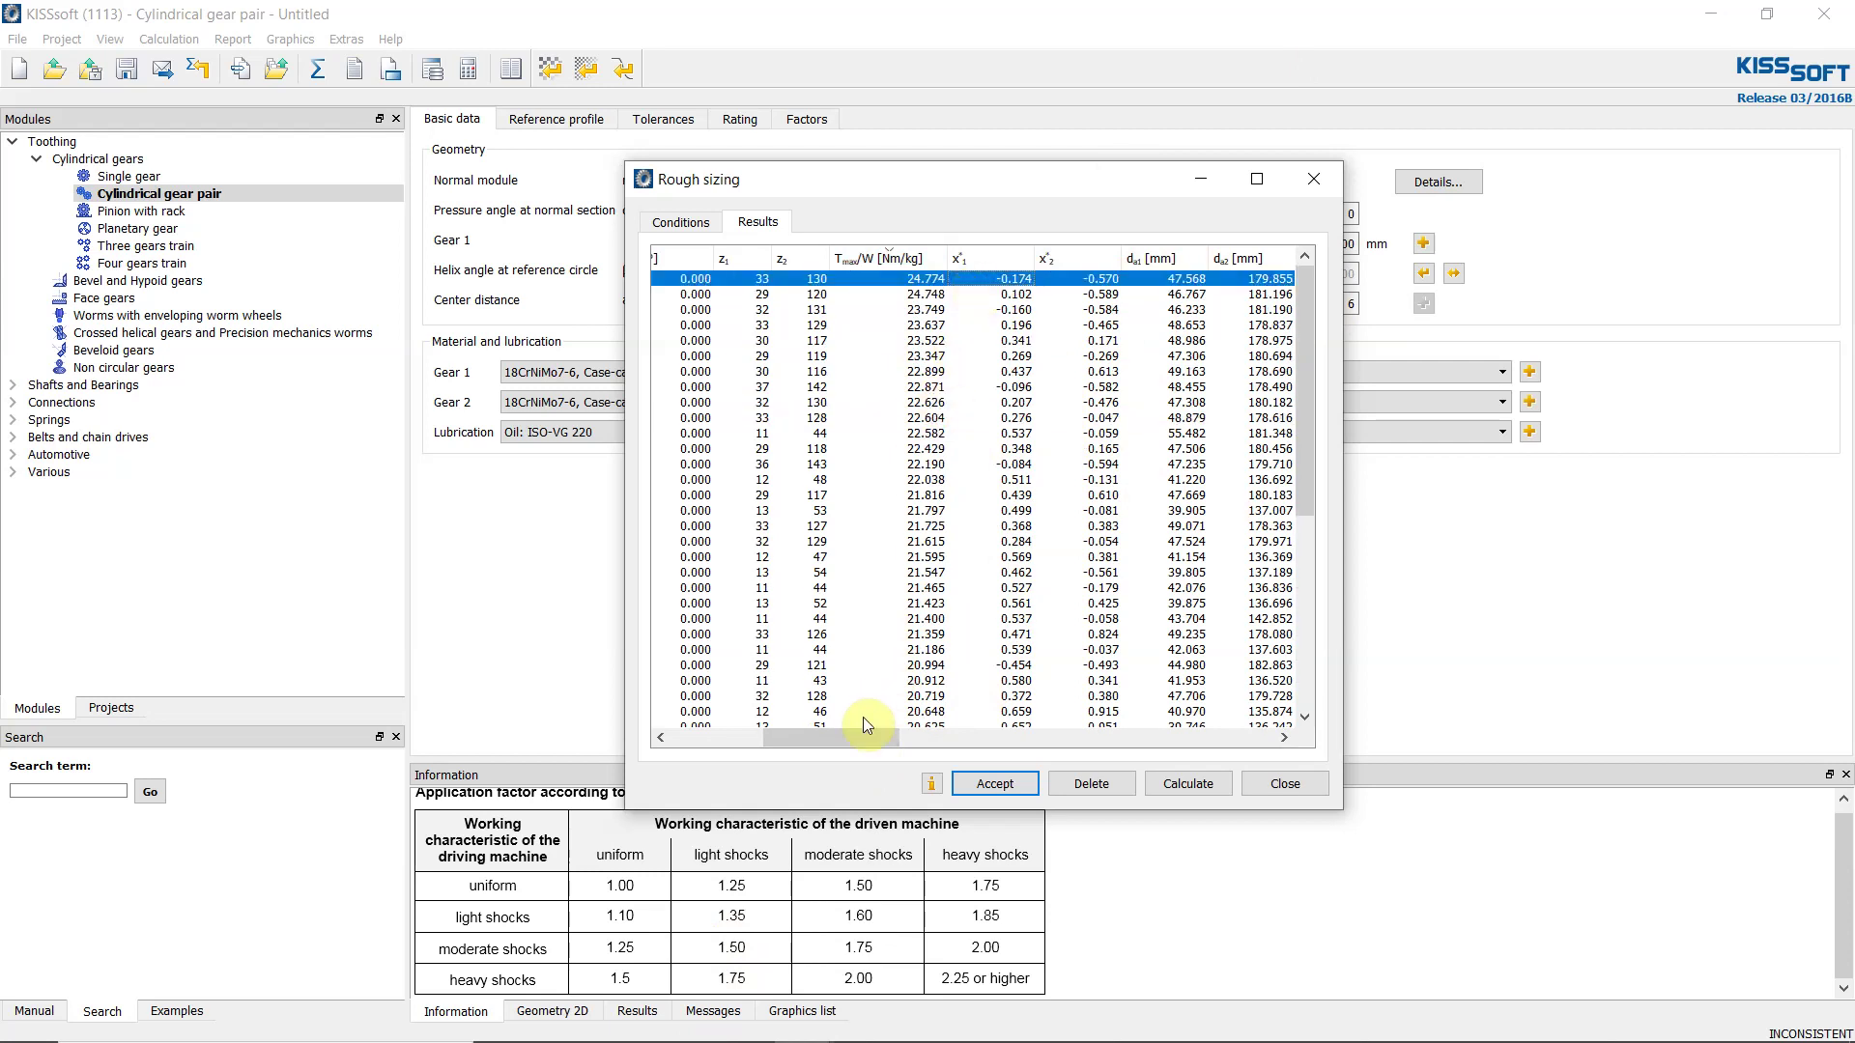
{"action": "left_click_drag", "start_coordinate": [877, 733], "coordinate": [784, 736]}
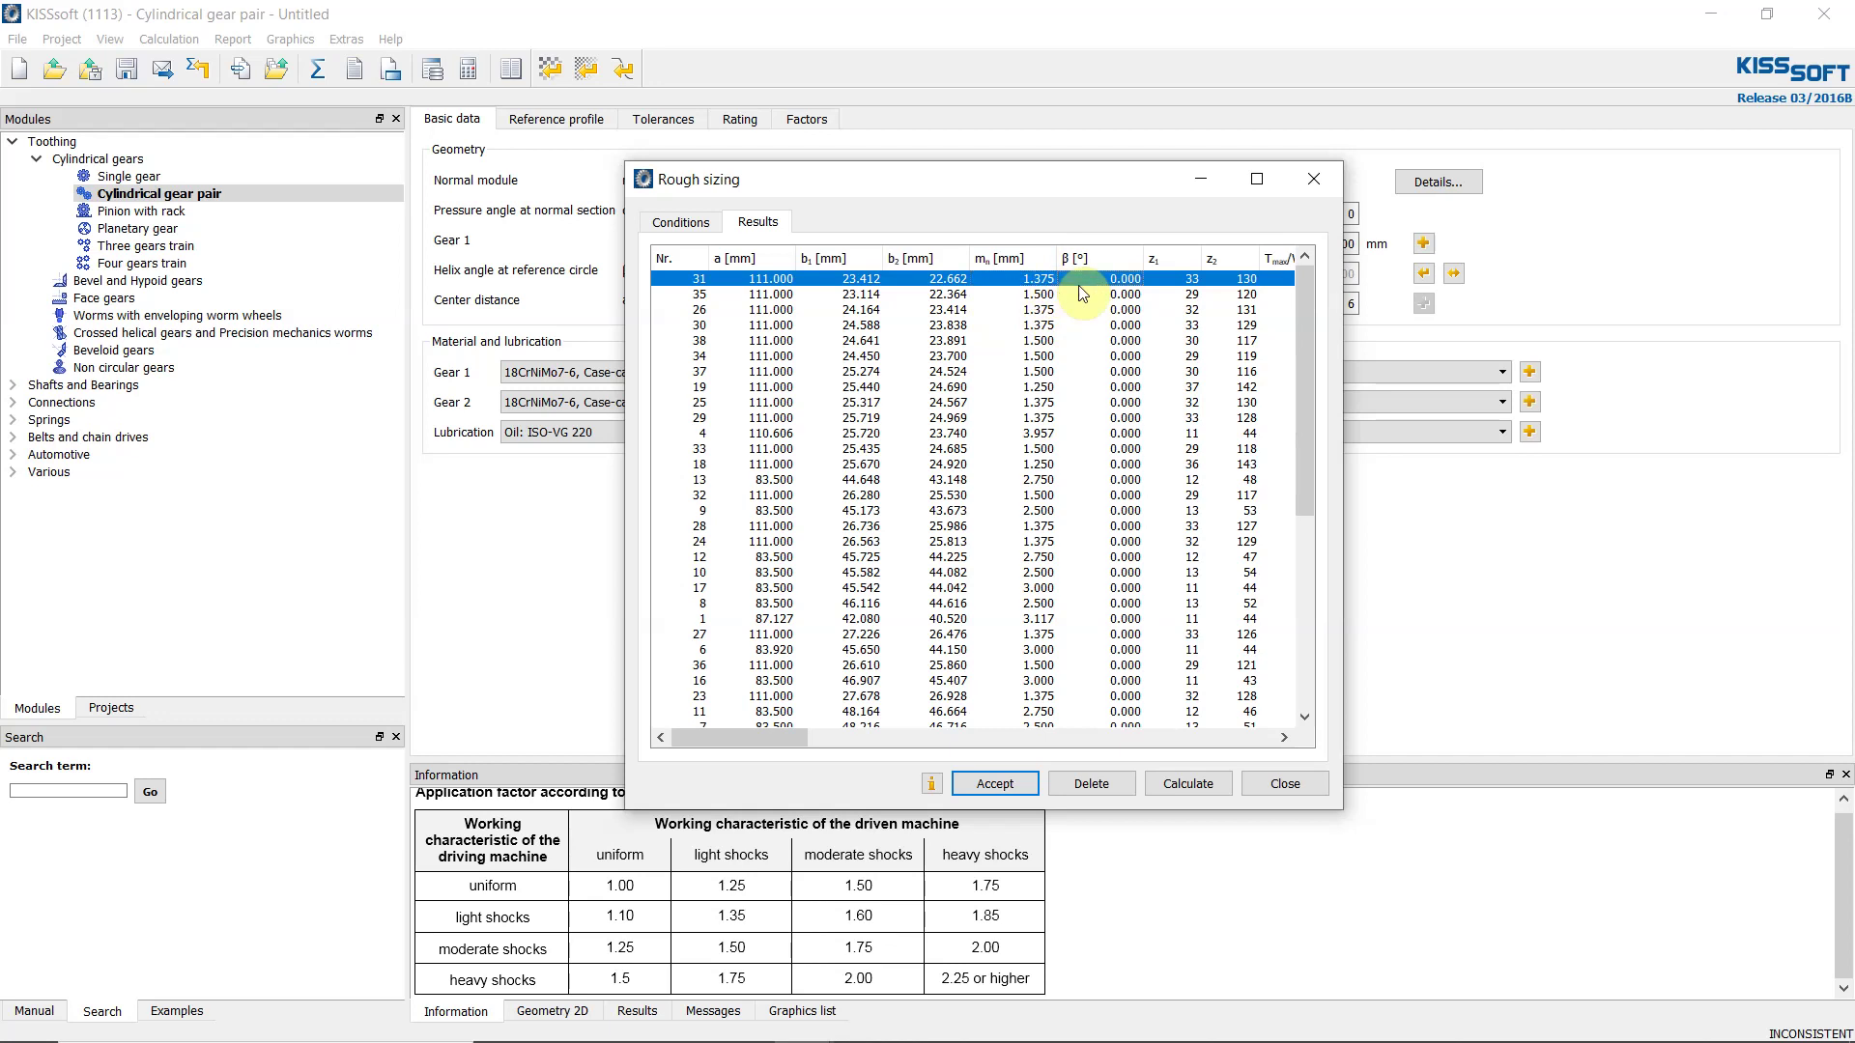
Select candidate 35 with 29 and 120 teeth and accept it into the gear pair.
{"action": "left_click", "coordinate": [1032, 294]}
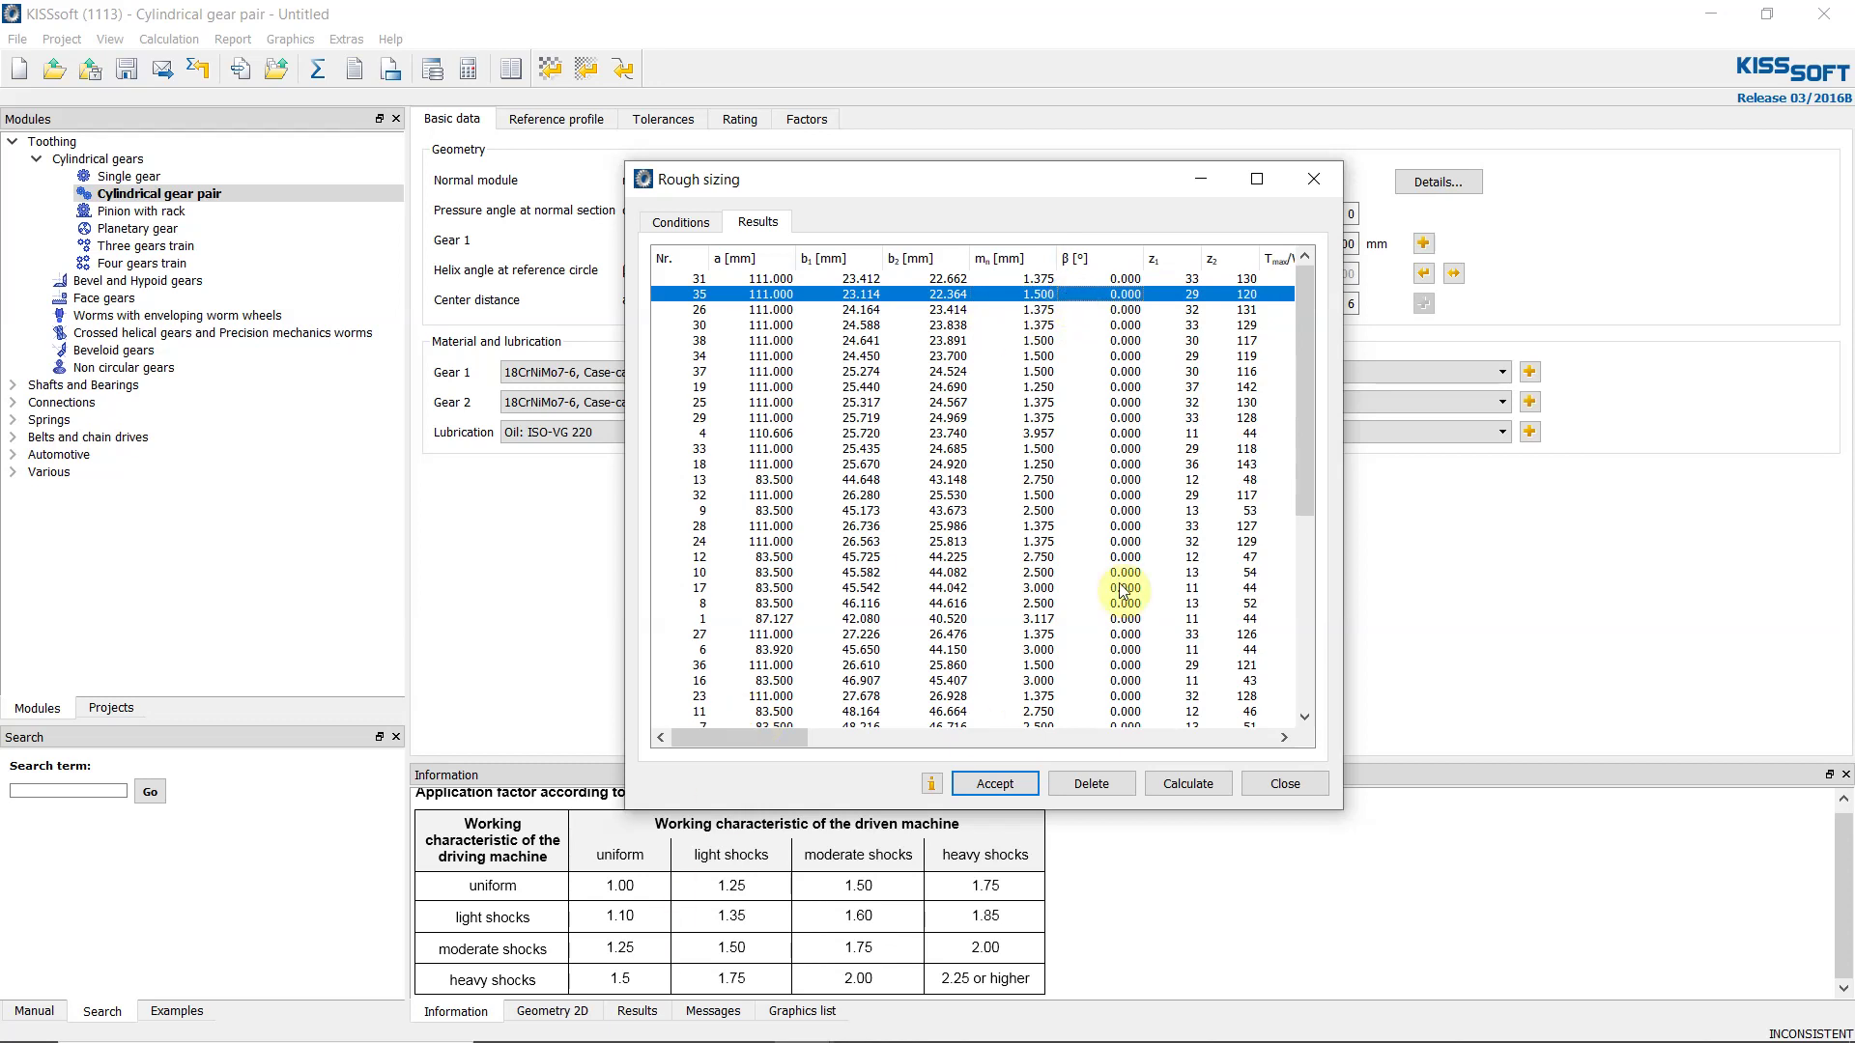
{"action": "mouse_move", "coordinate": [723, 739]}
{"action": "left_mouse_down"}
{"action": "mouse_move", "coordinate": [911, 758]}
{"action": "mouse_move", "coordinate": [757, 740]}
{"action": "left_mouse_up"}
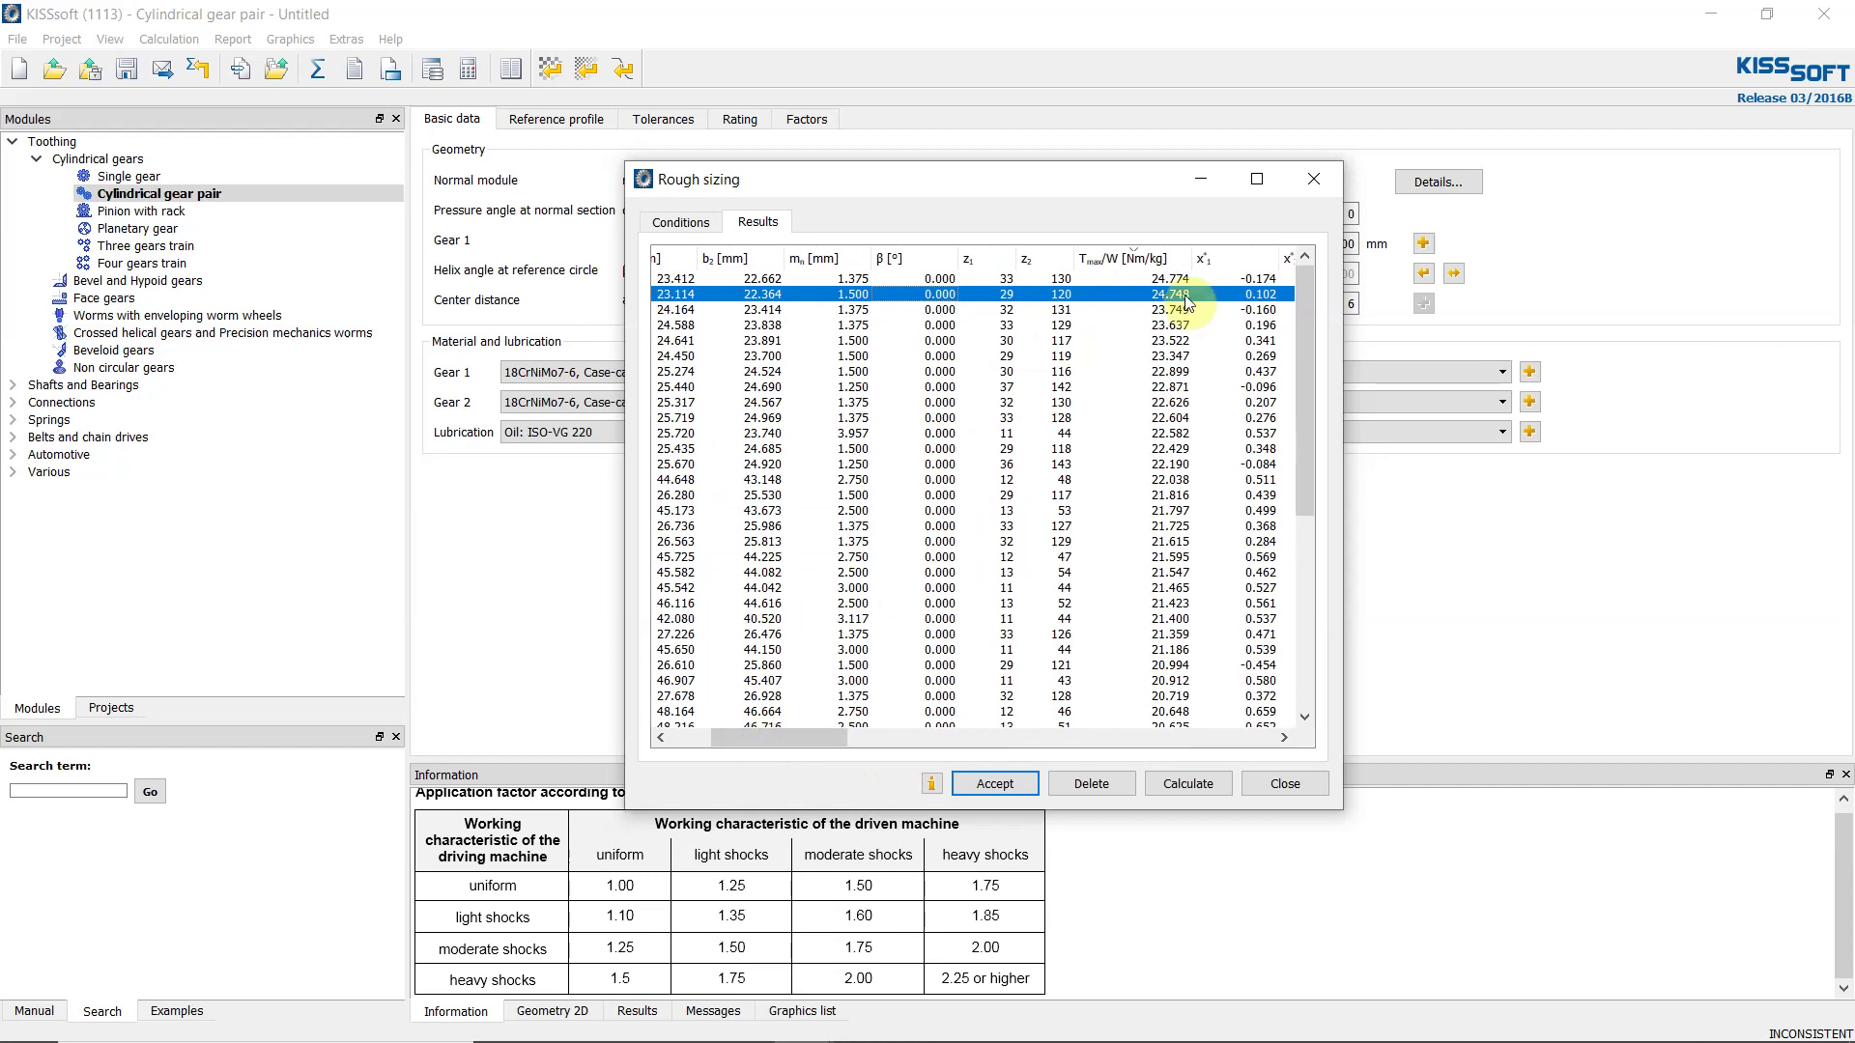
{"action": "left_click_drag", "start_coordinate": [792, 739], "coordinate": [1226, 756]}
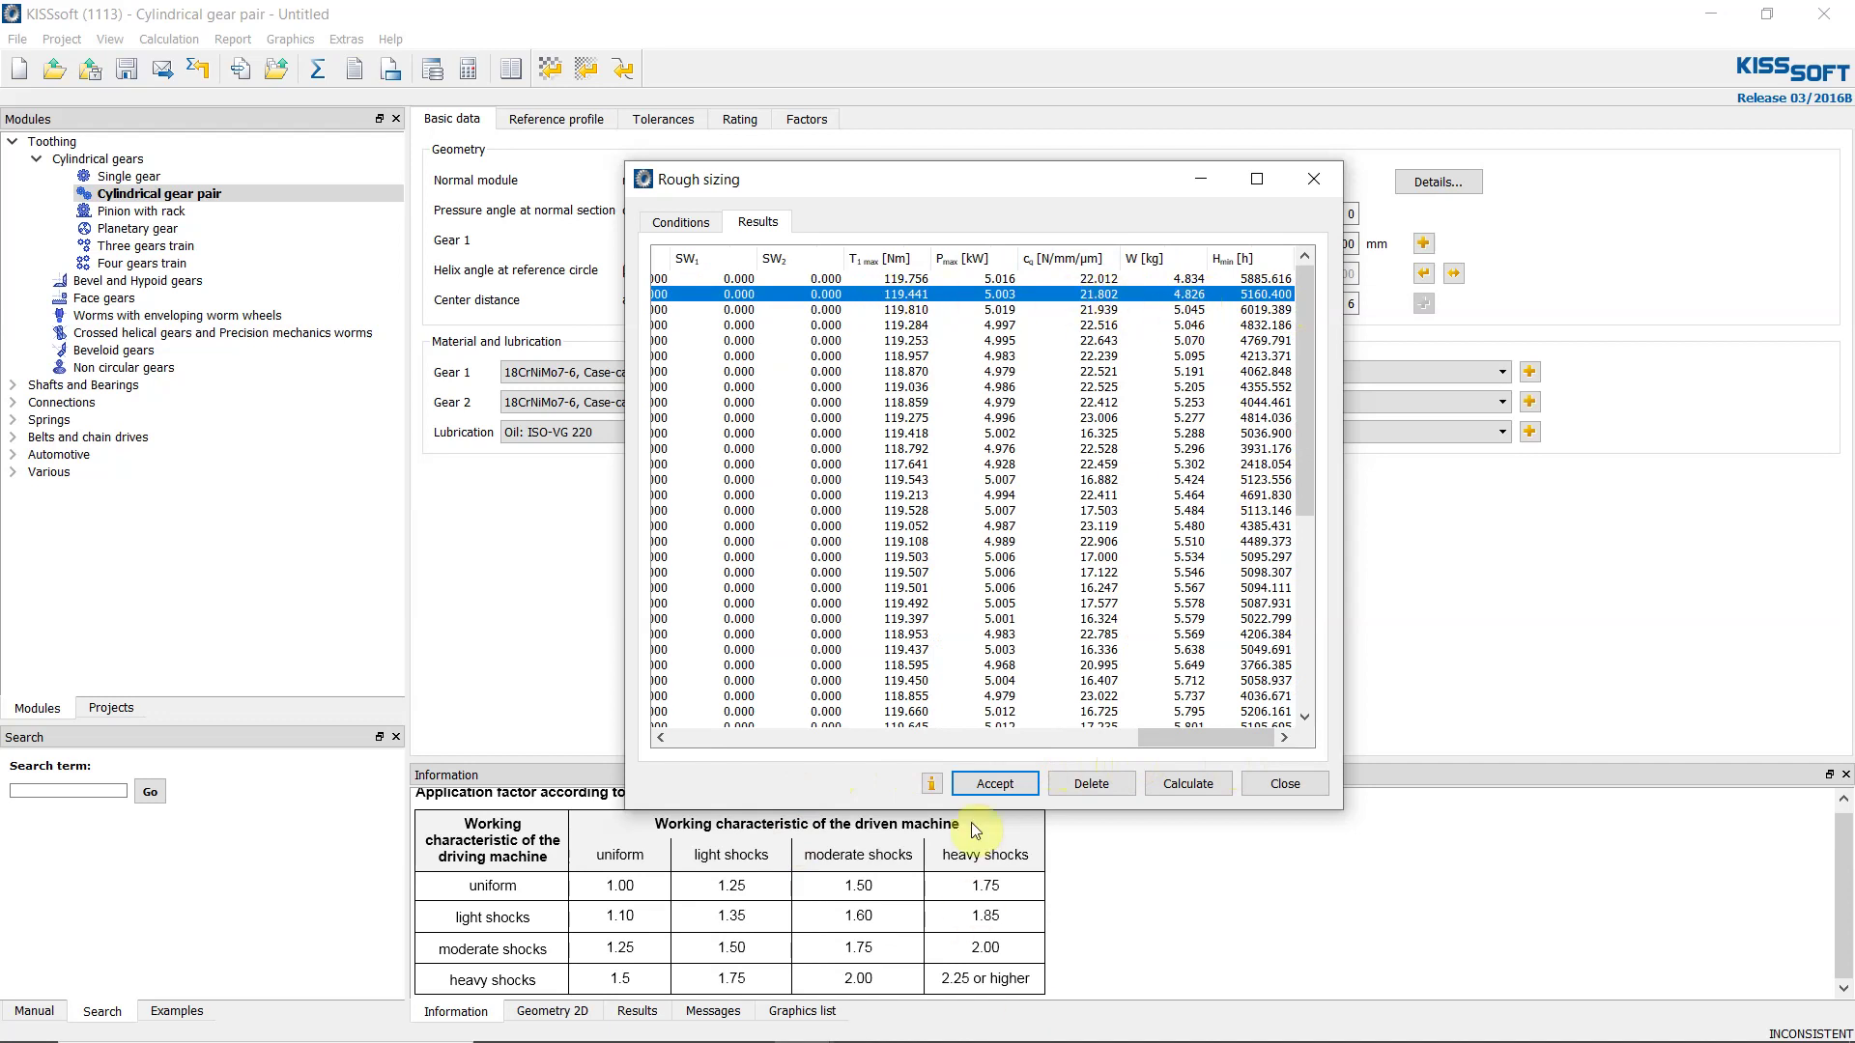
{"action": "left_click", "coordinate": [1031, 784]}
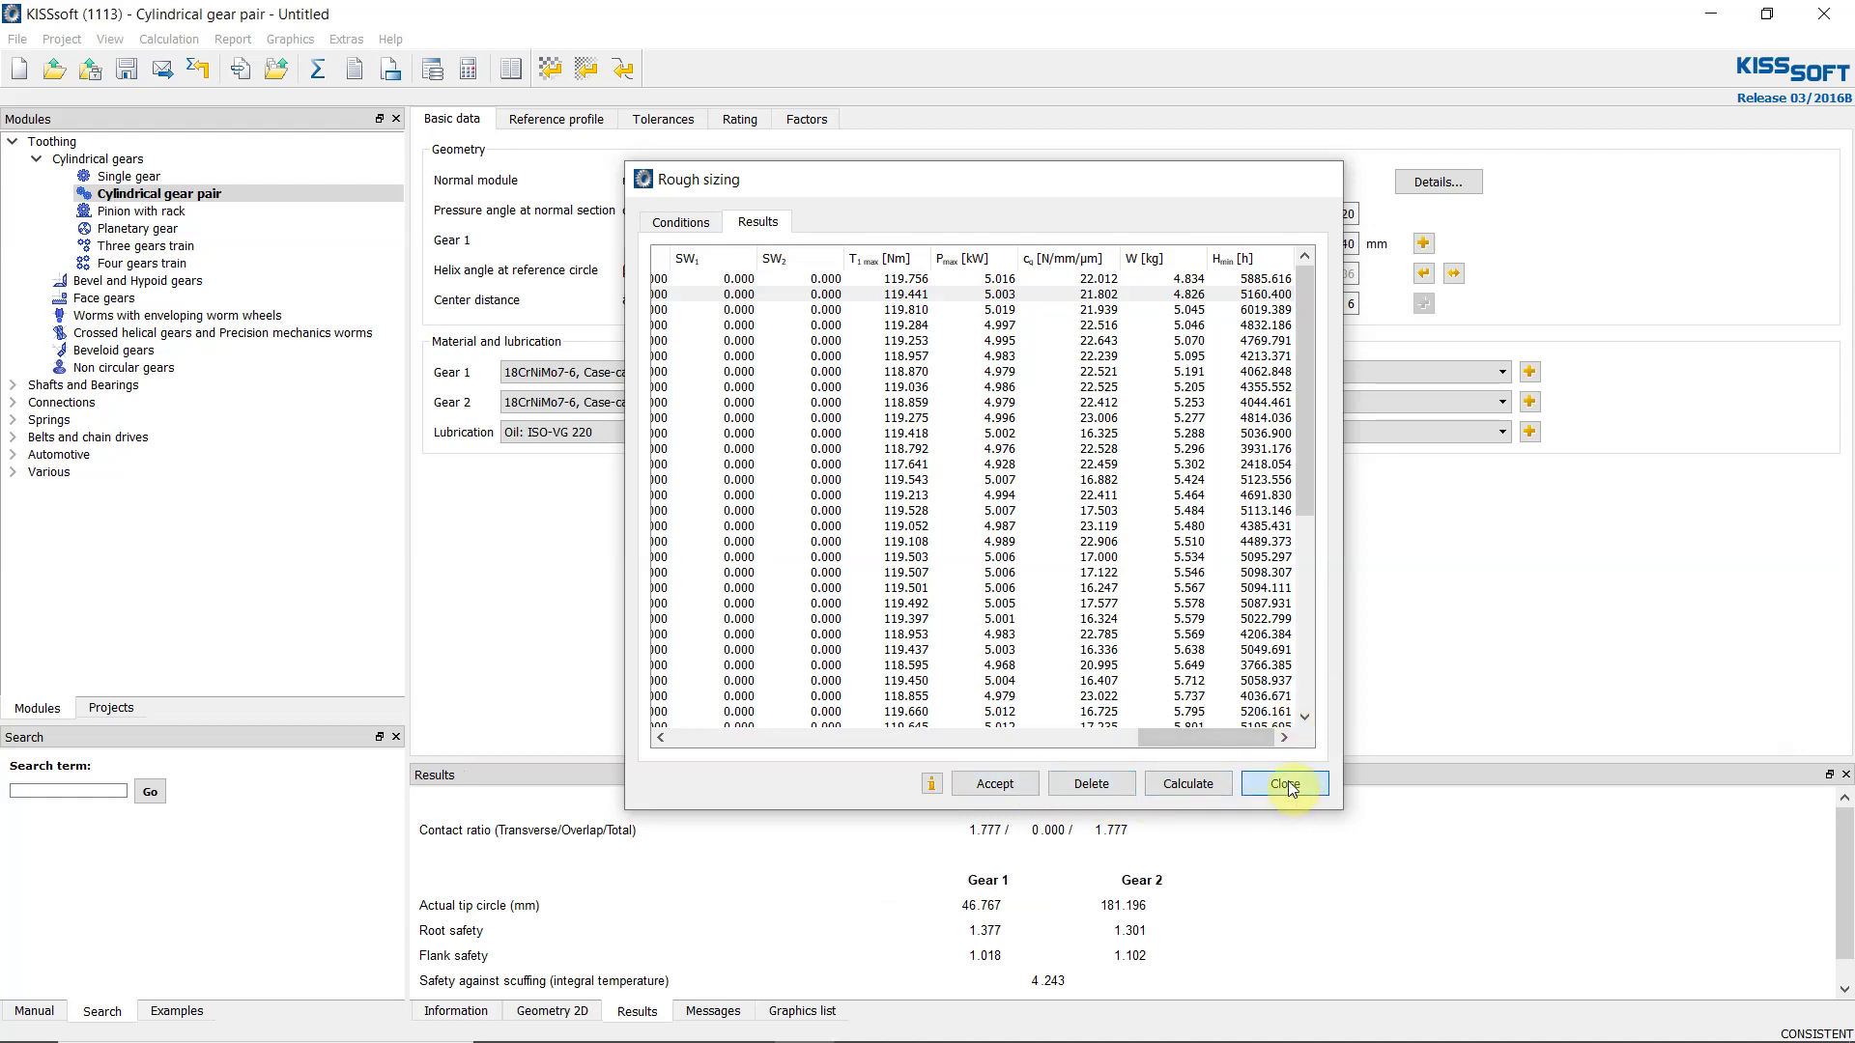
Close Rough sizing and review Basic data: 1.5 mm module, 29/120 teeth, 111 mm center distance.
{"action": "left_click", "coordinate": [1285, 784]}
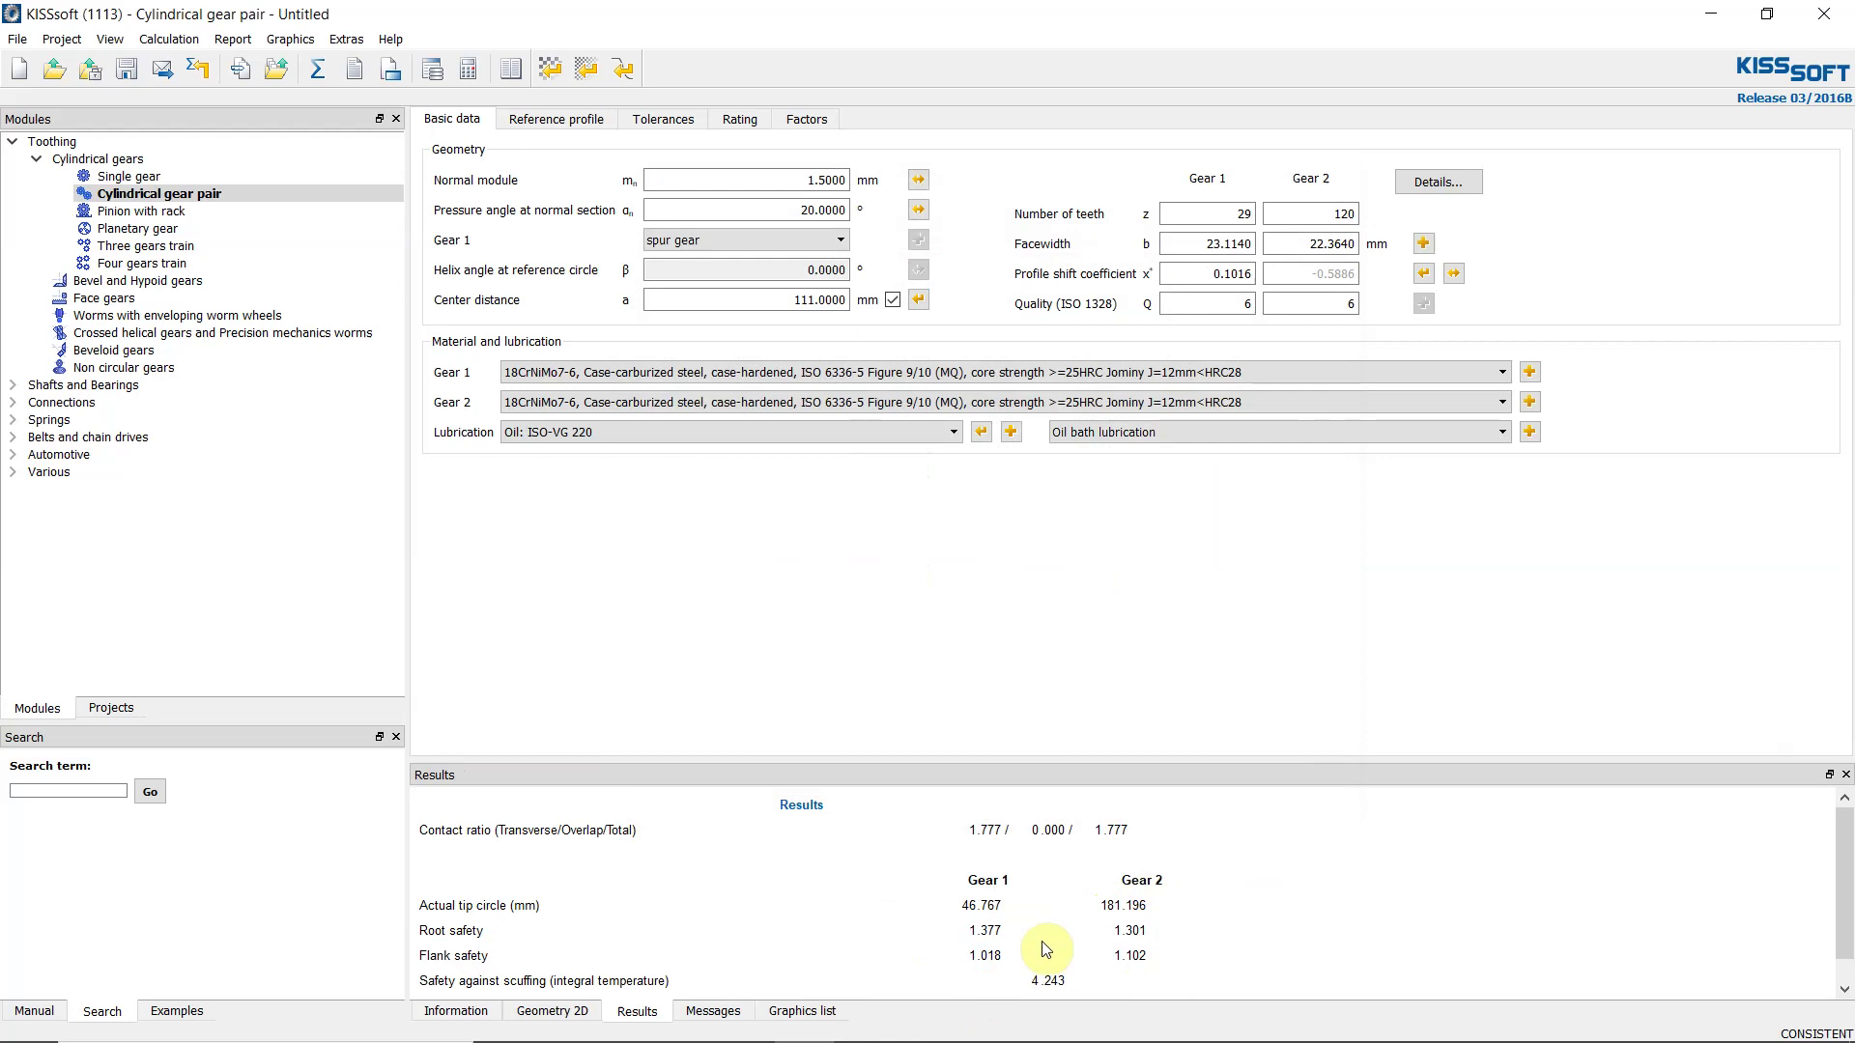
{"action": "left_click", "coordinate": [983, 951]}
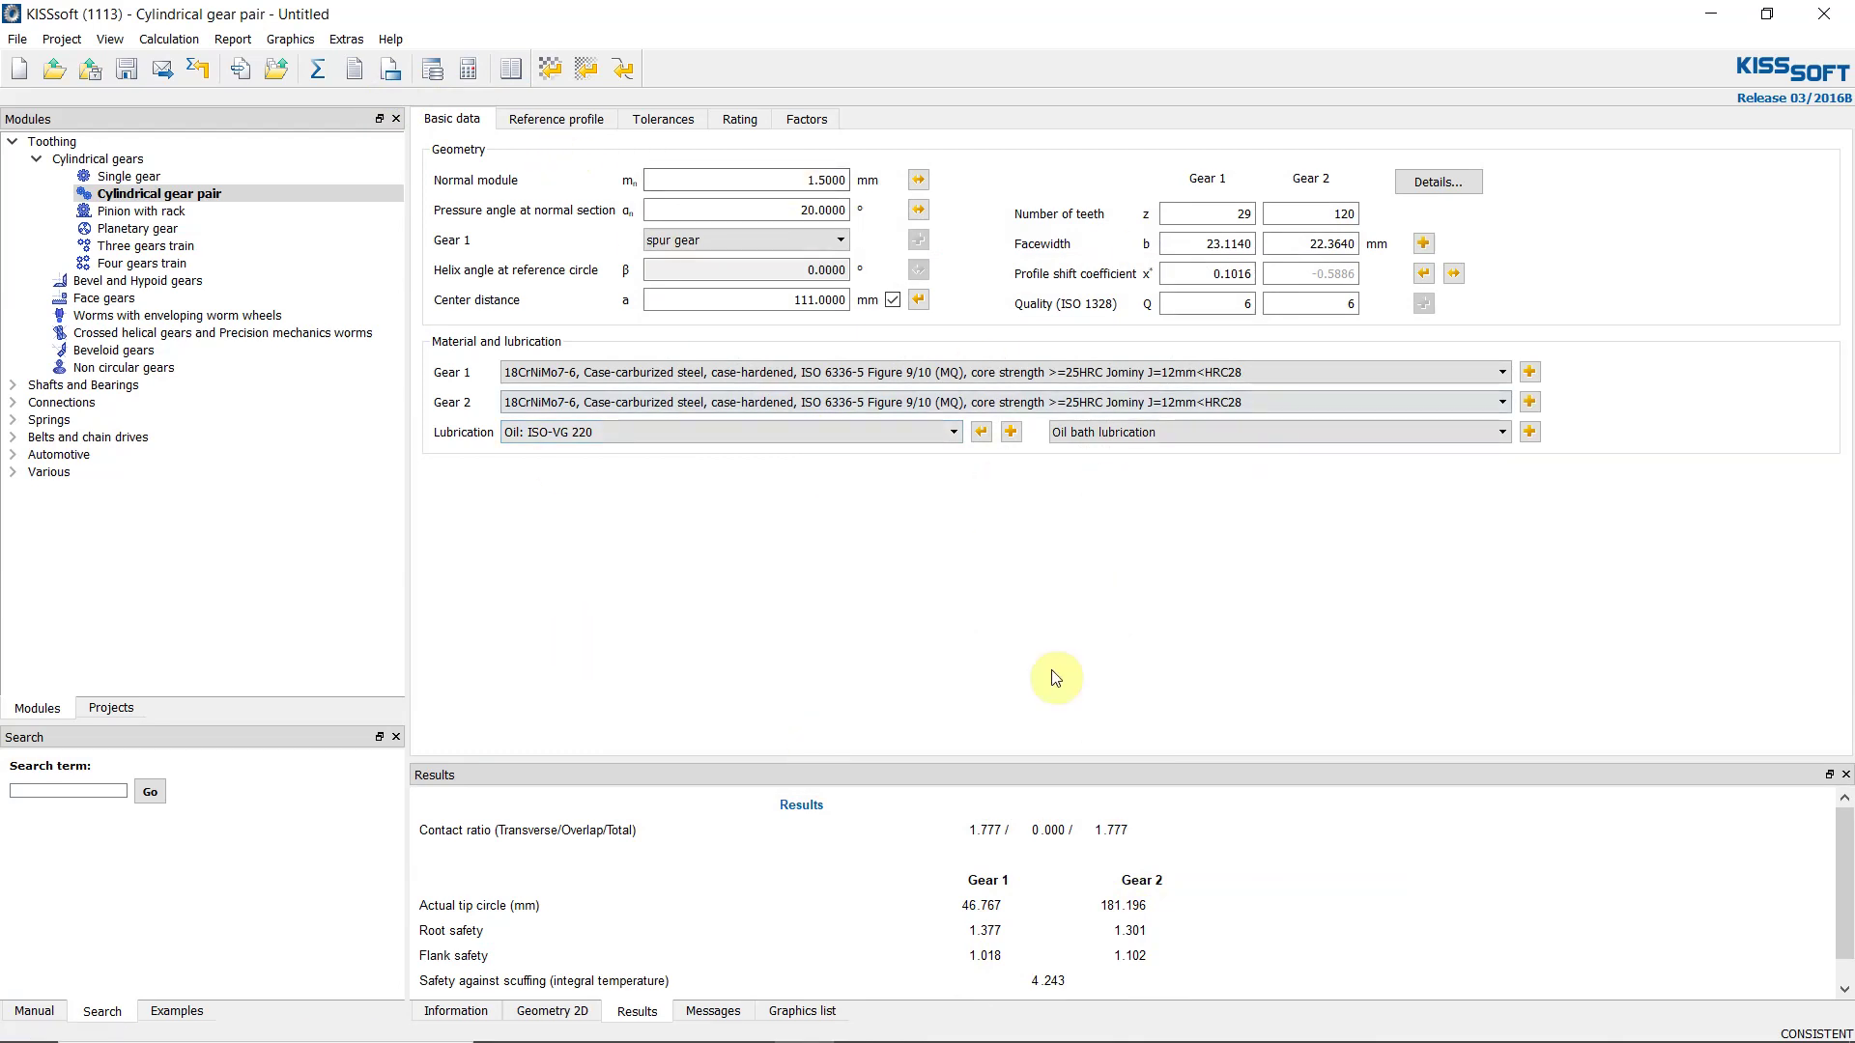
Enable the contact analysis, run the calculation and dismiss the rollers warning and notice.
{"action": "left_click", "coordinate": [199, 46]}
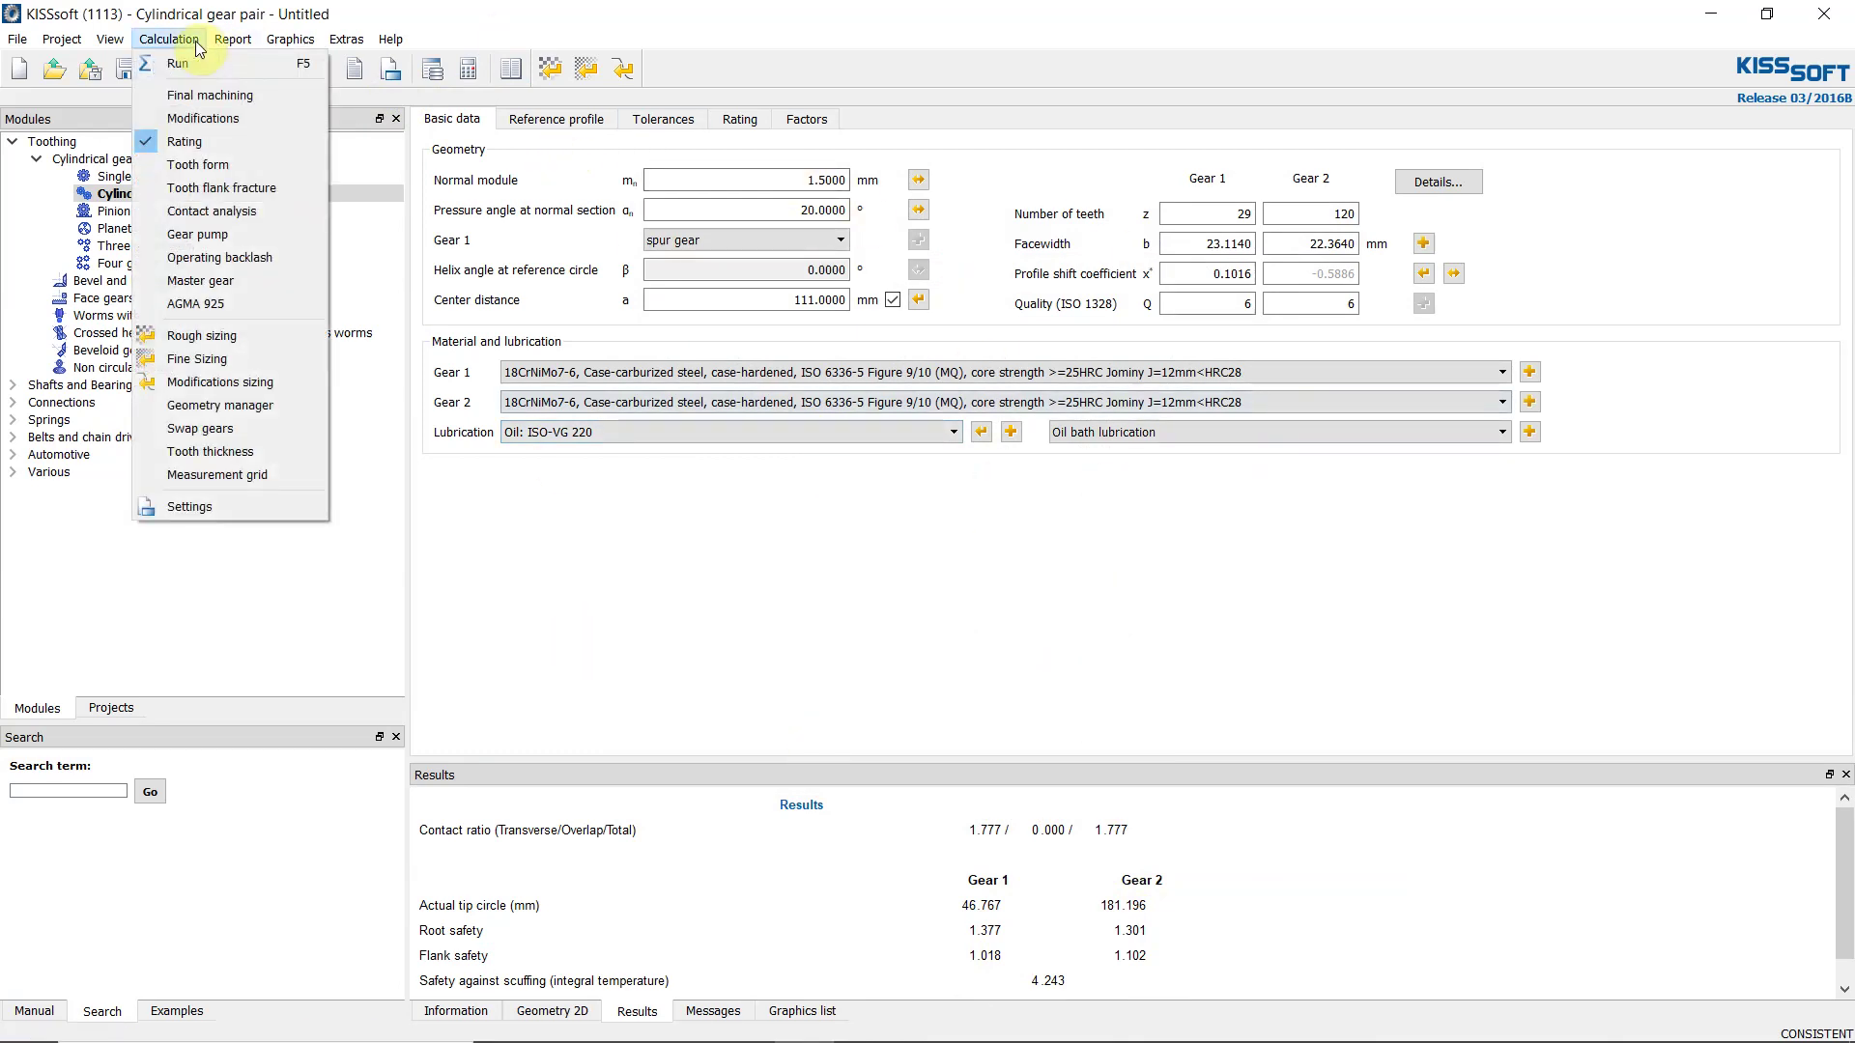
{"action": "left_click", "coordinate": [211, 211]}
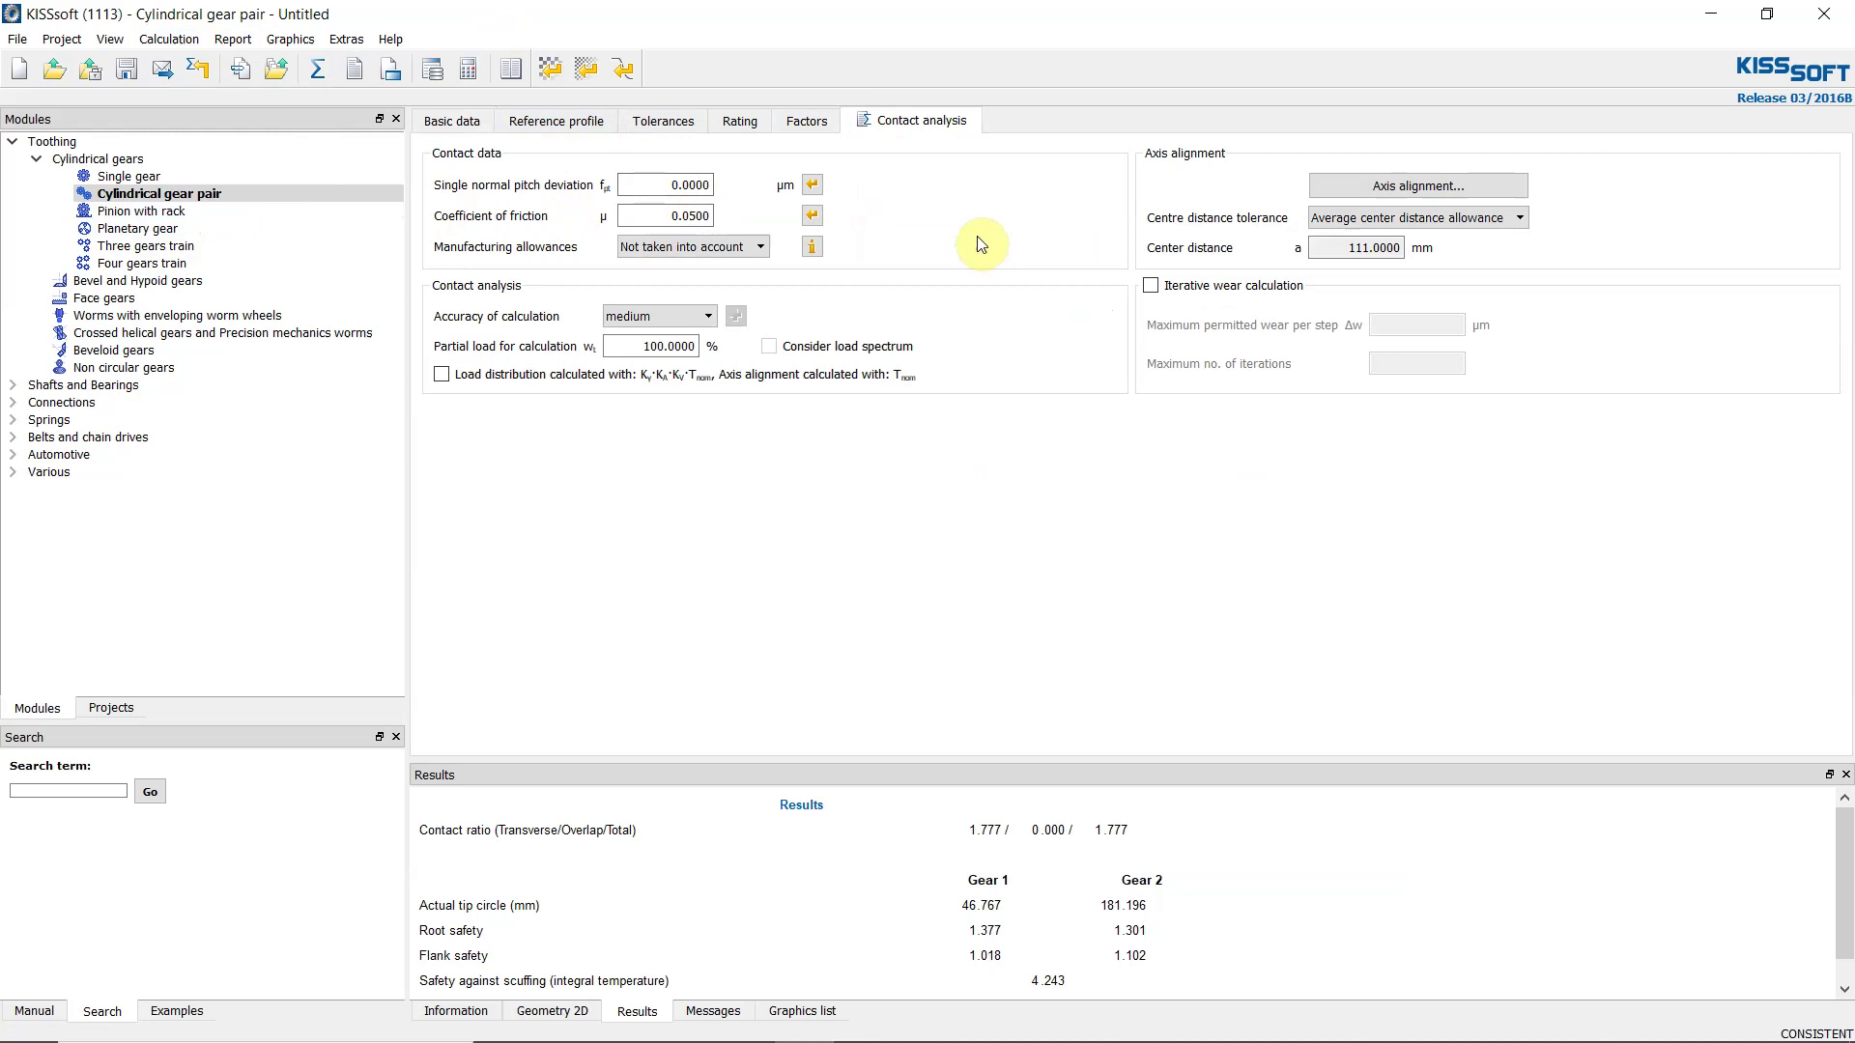
{"action": "left_click", "coordinate": [319, 70]}
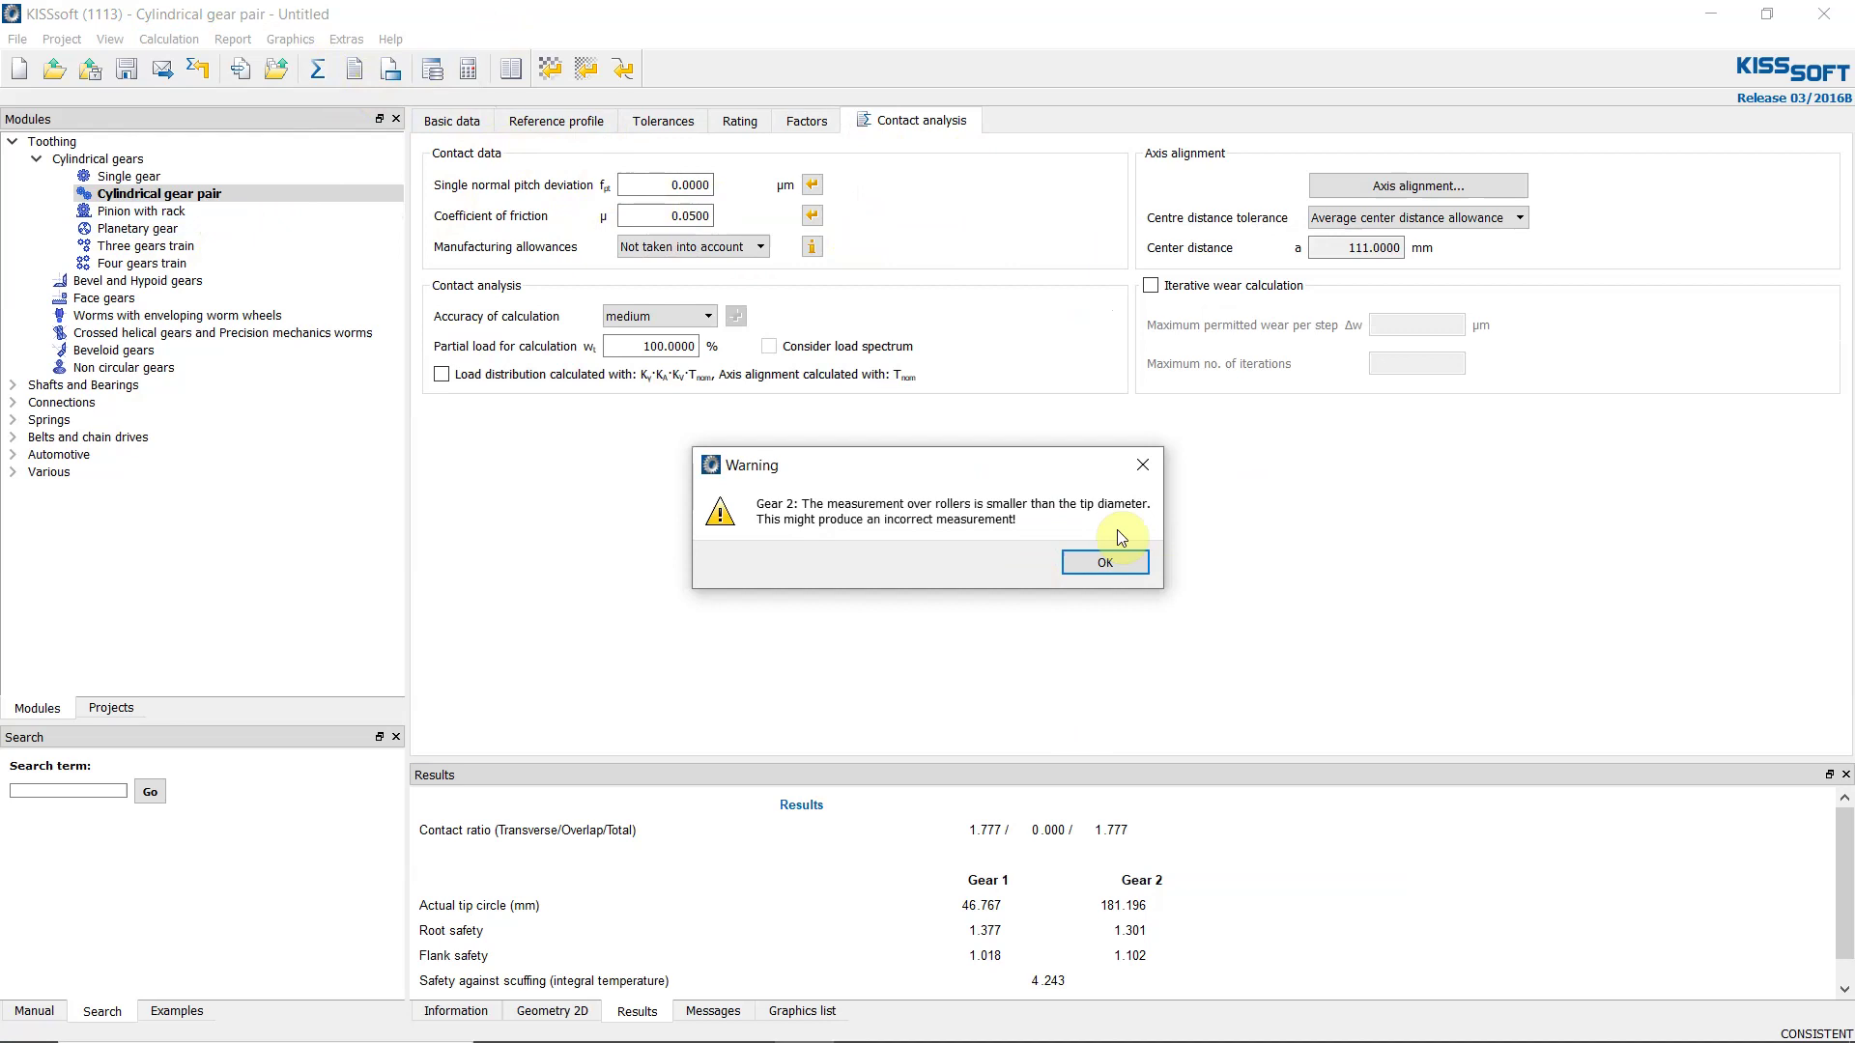
{"action": "left_click", "coordinate": [1084, 565]}
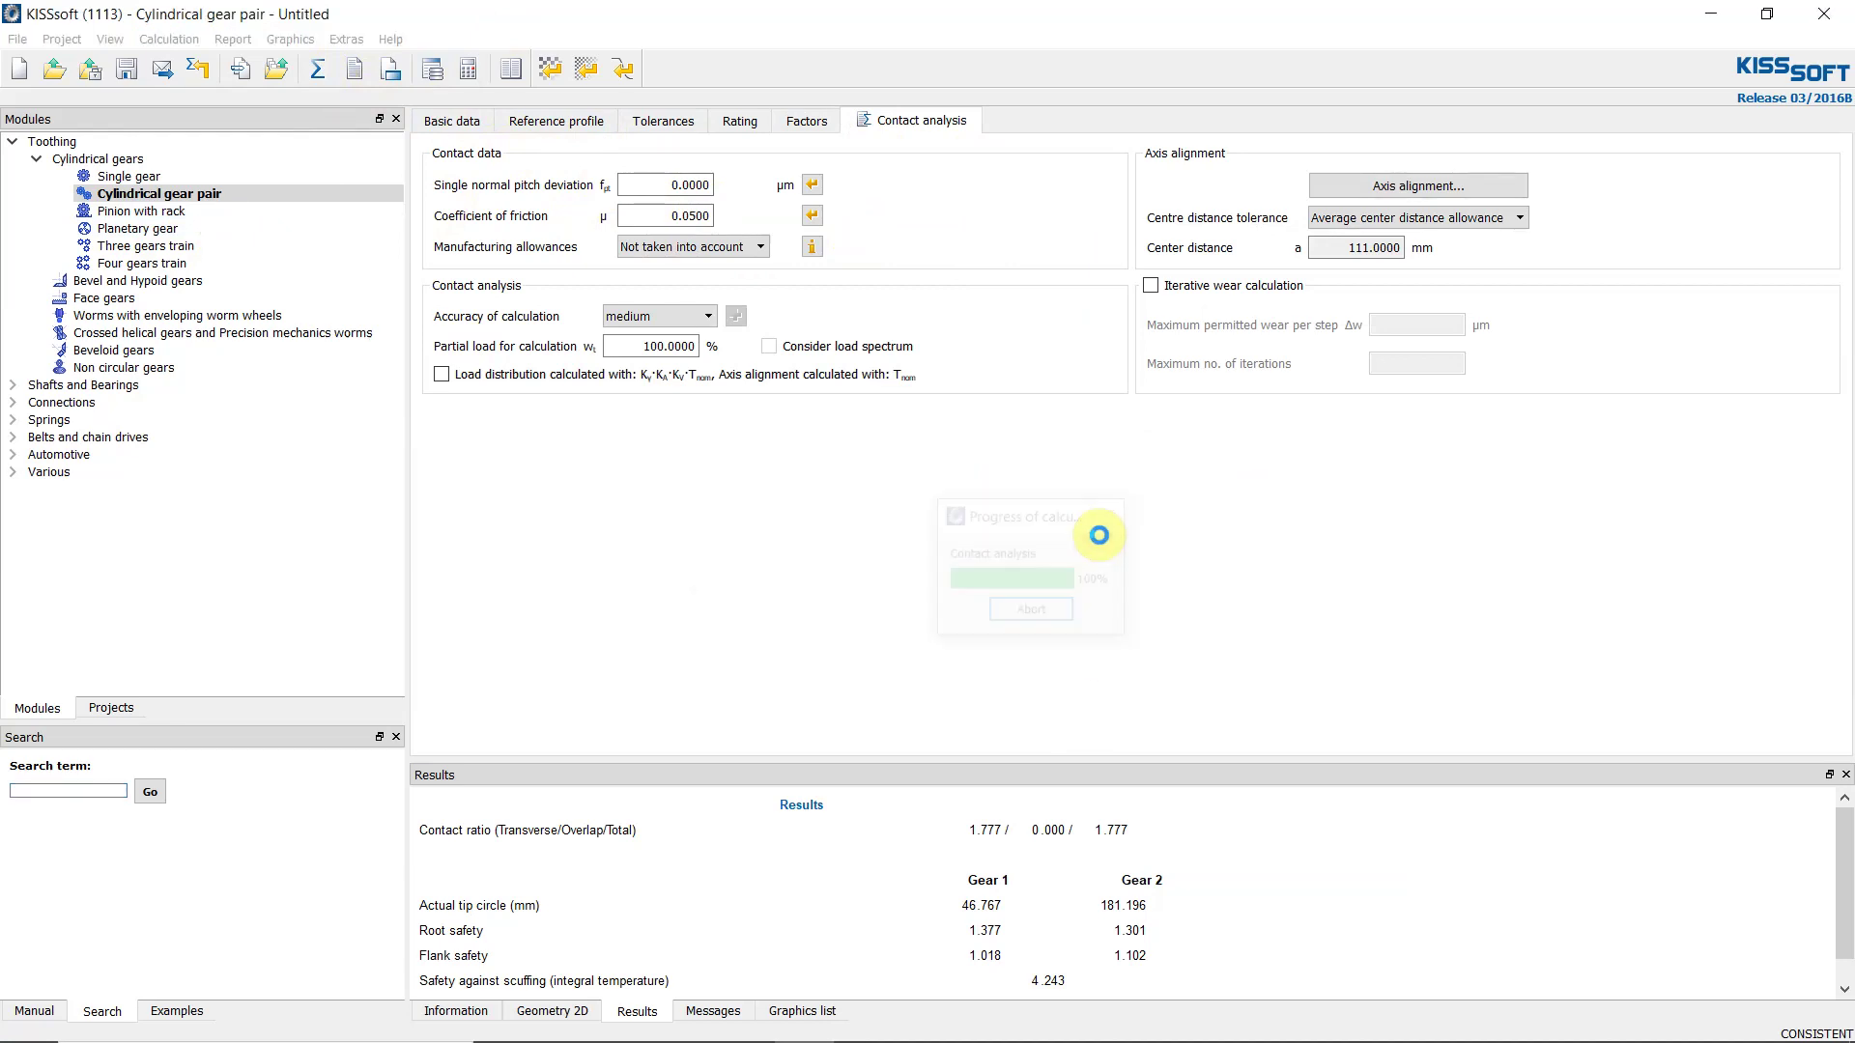
{"action": "left_click", "coordinate": [1107, 576]}
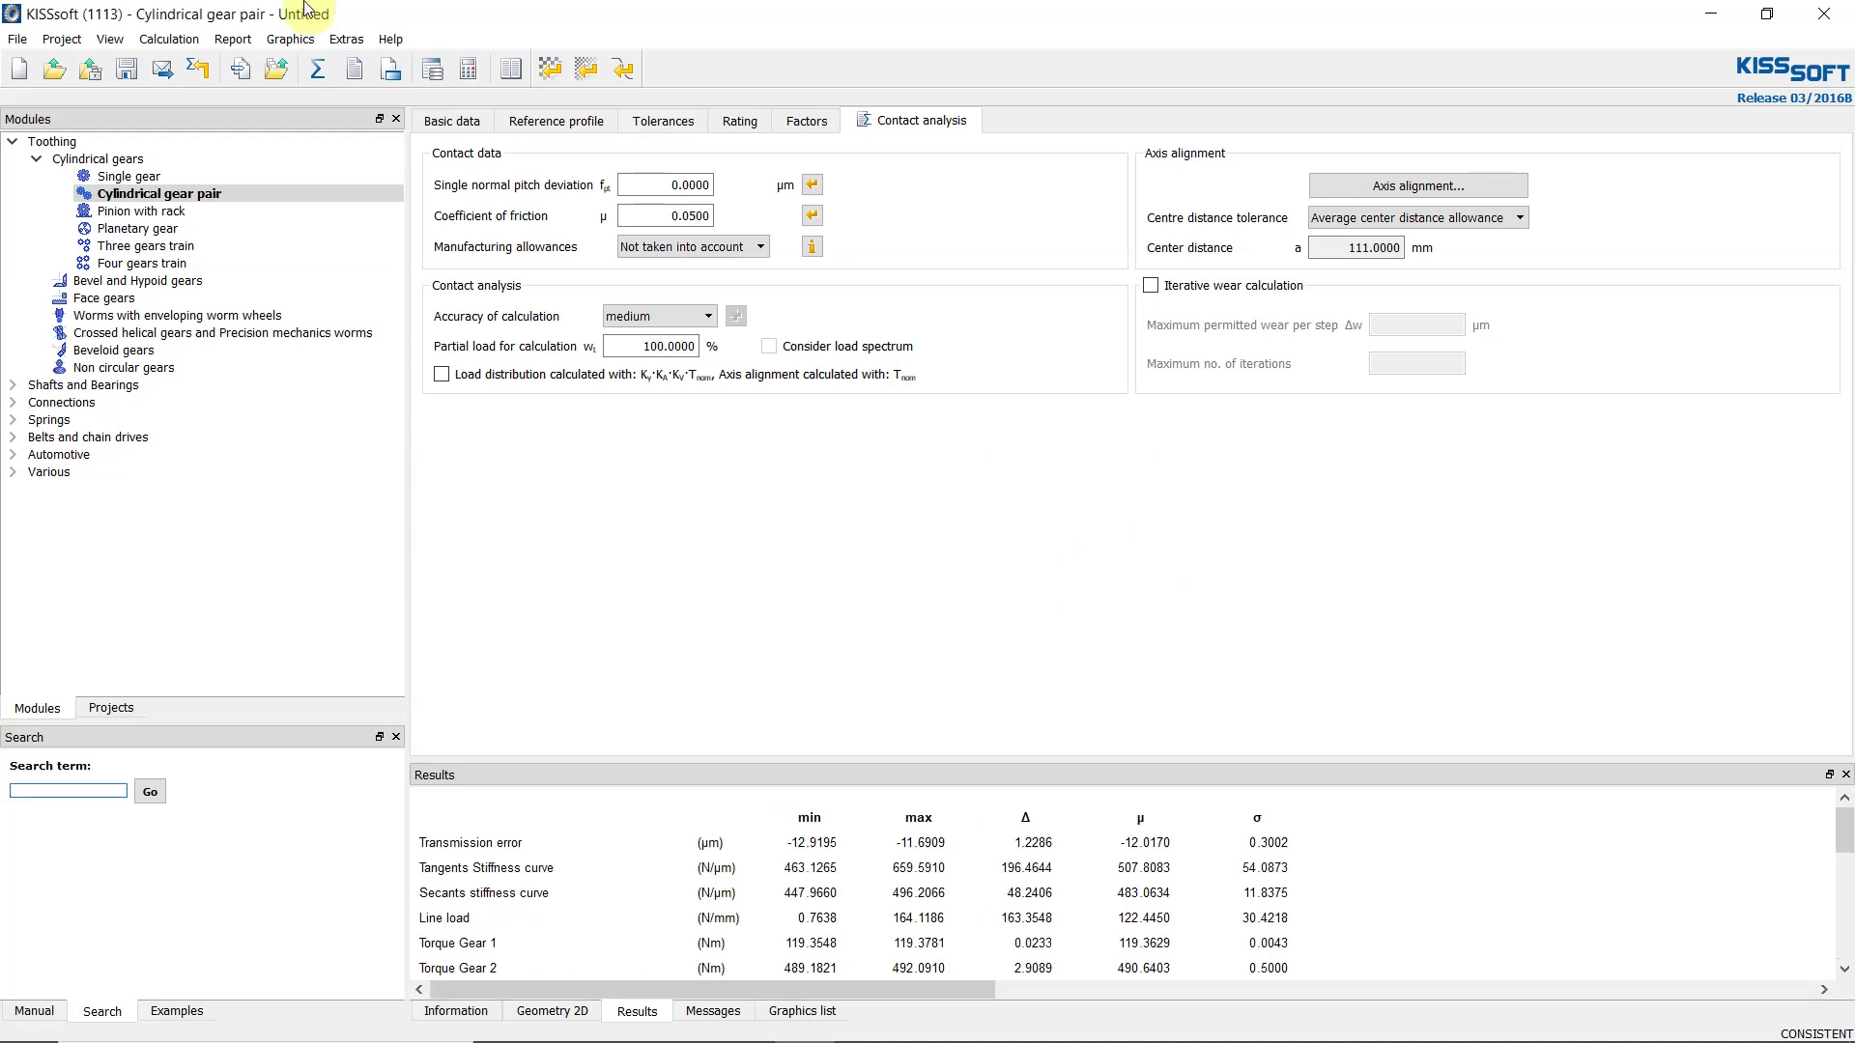
{"action": "left_click", "coordinate": [288, 39]}
Show the contact analysis Meshing graphic, move it aside, and return to Basic data.
{"action": "mouse_move", "coordinate": [315, 140]}
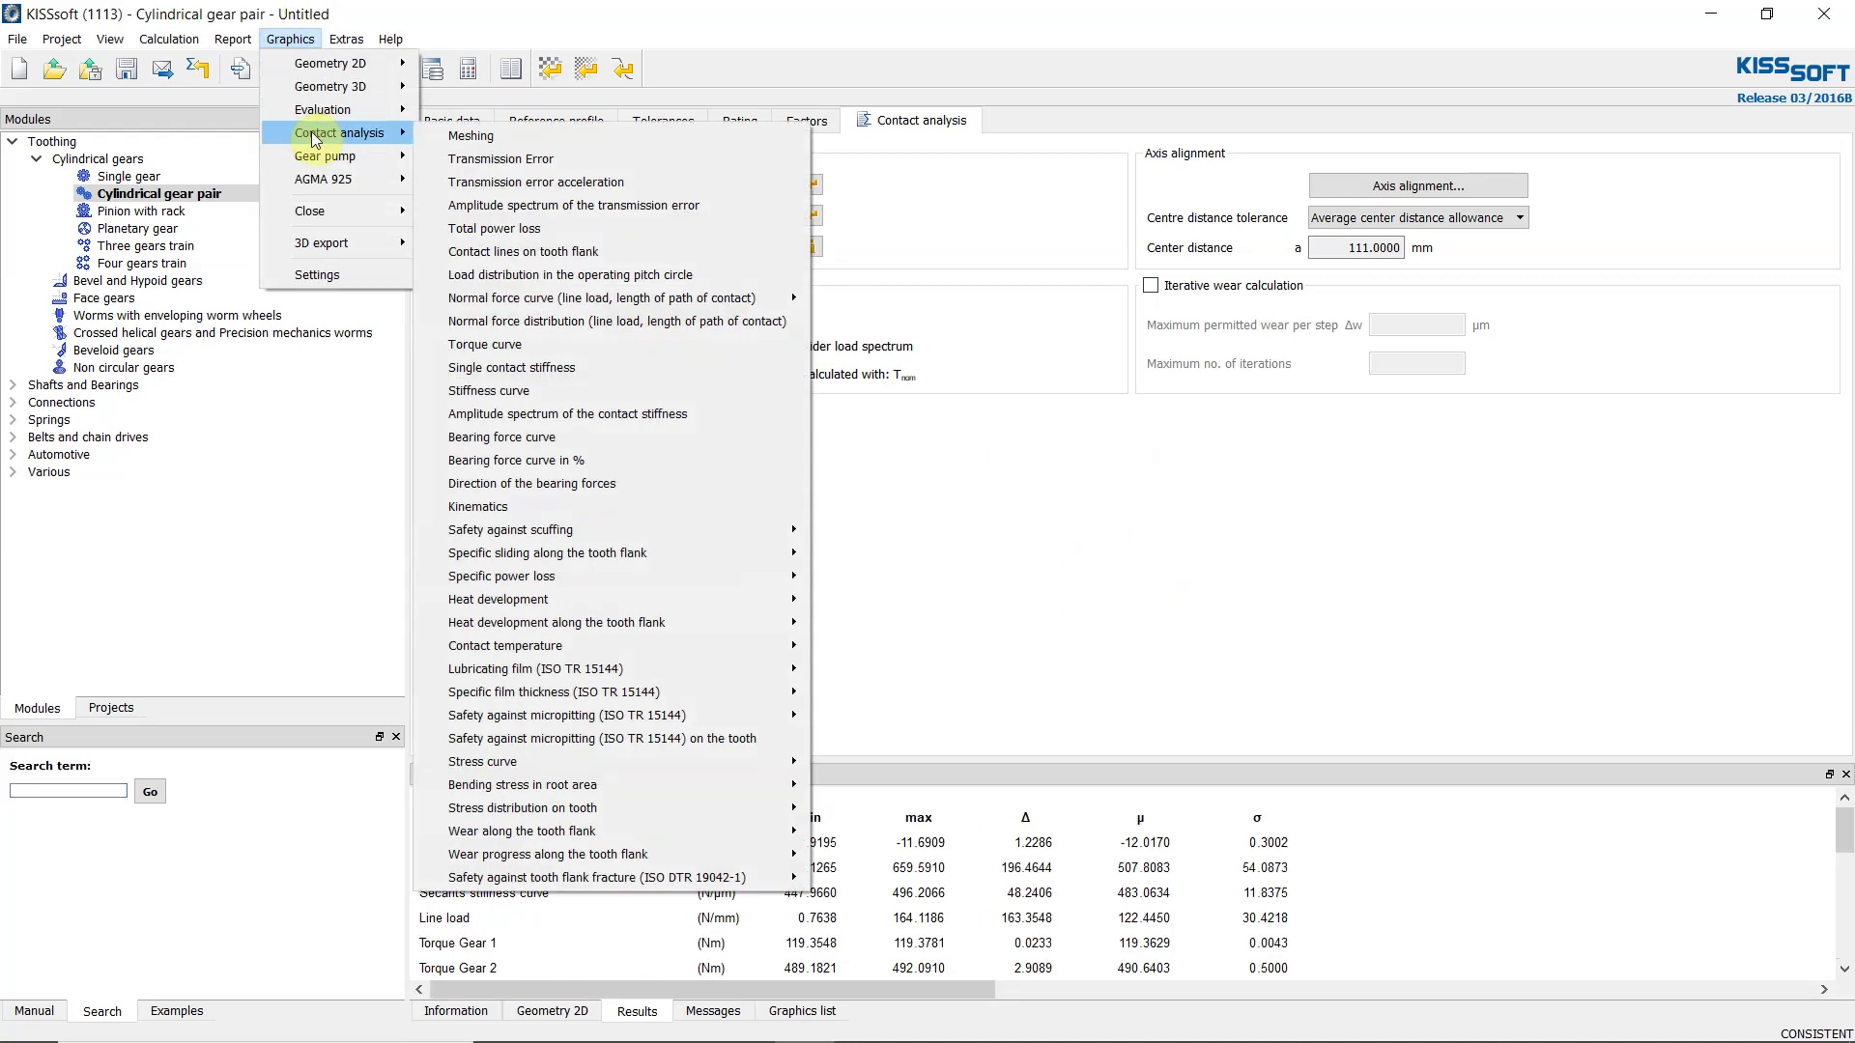
{"action": "left_click", "coordinate": [309, 40]}
{"action": "left_click", "coordinate": [309, 40]}
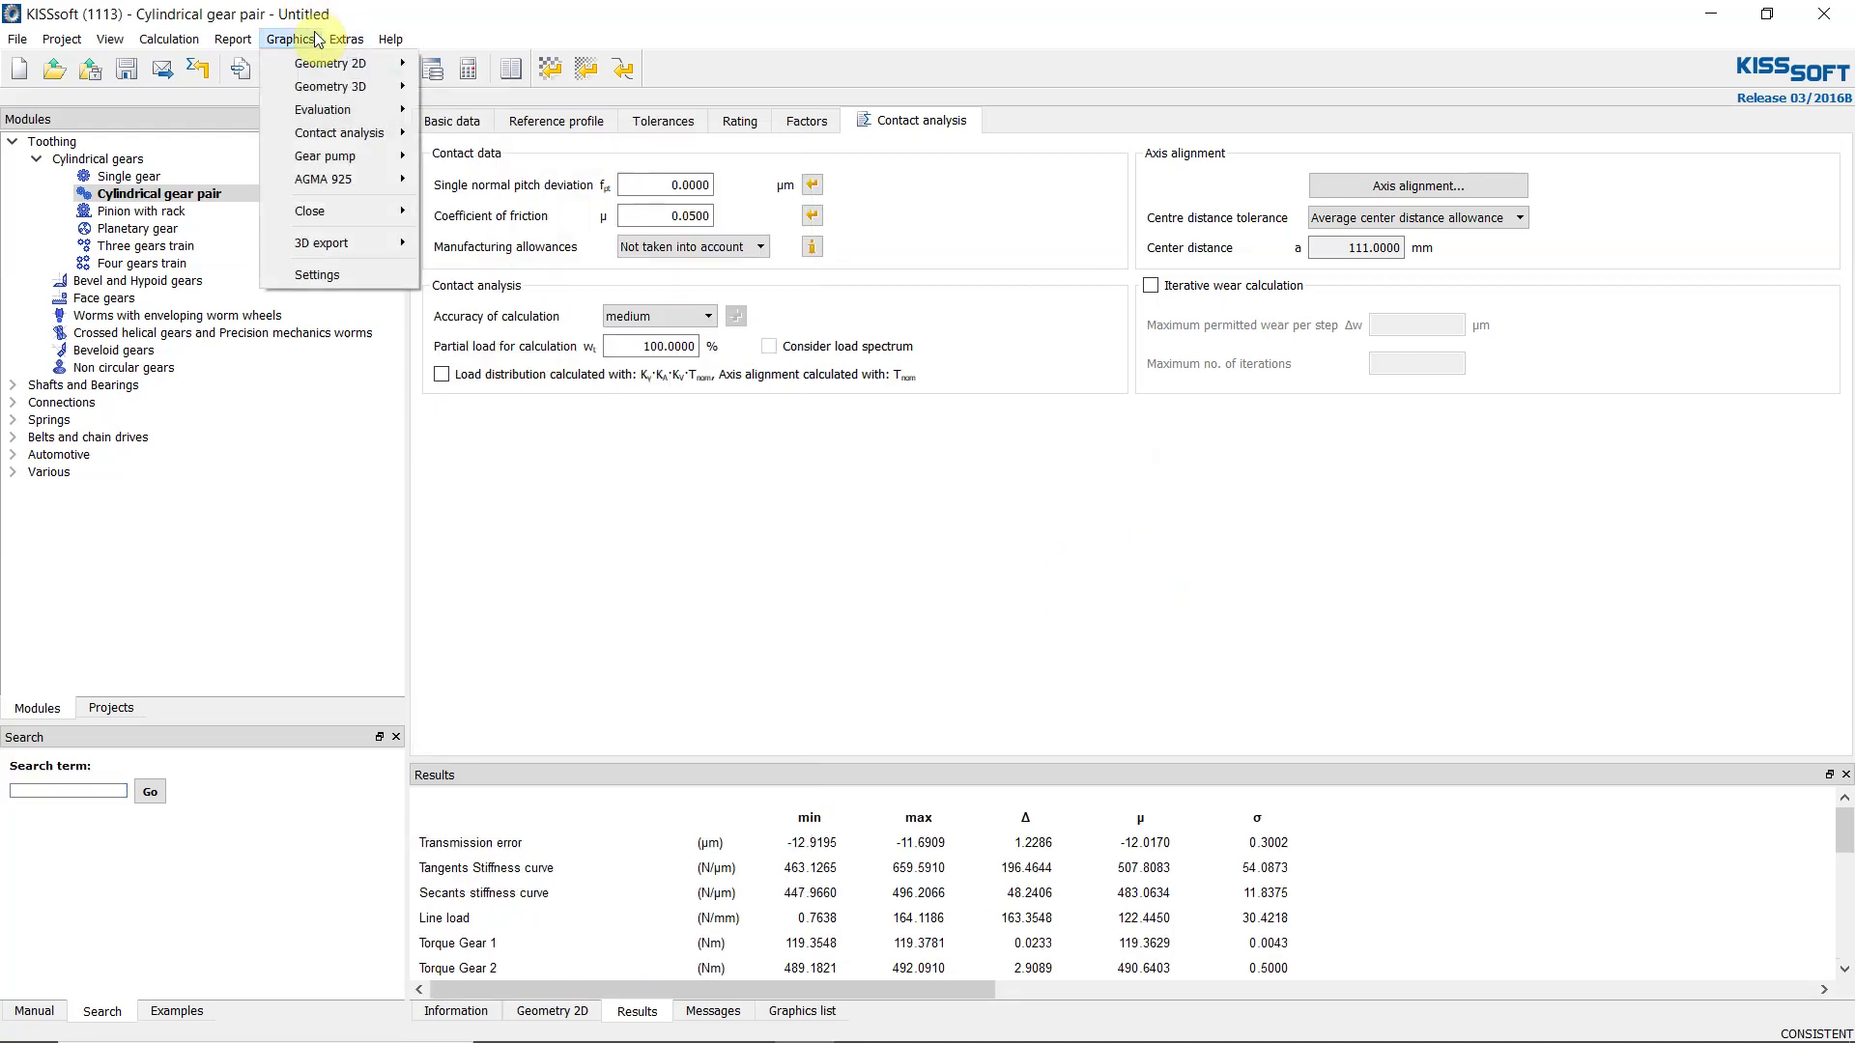
{"action": "mouse_move", "coordinate": [320, 145]}
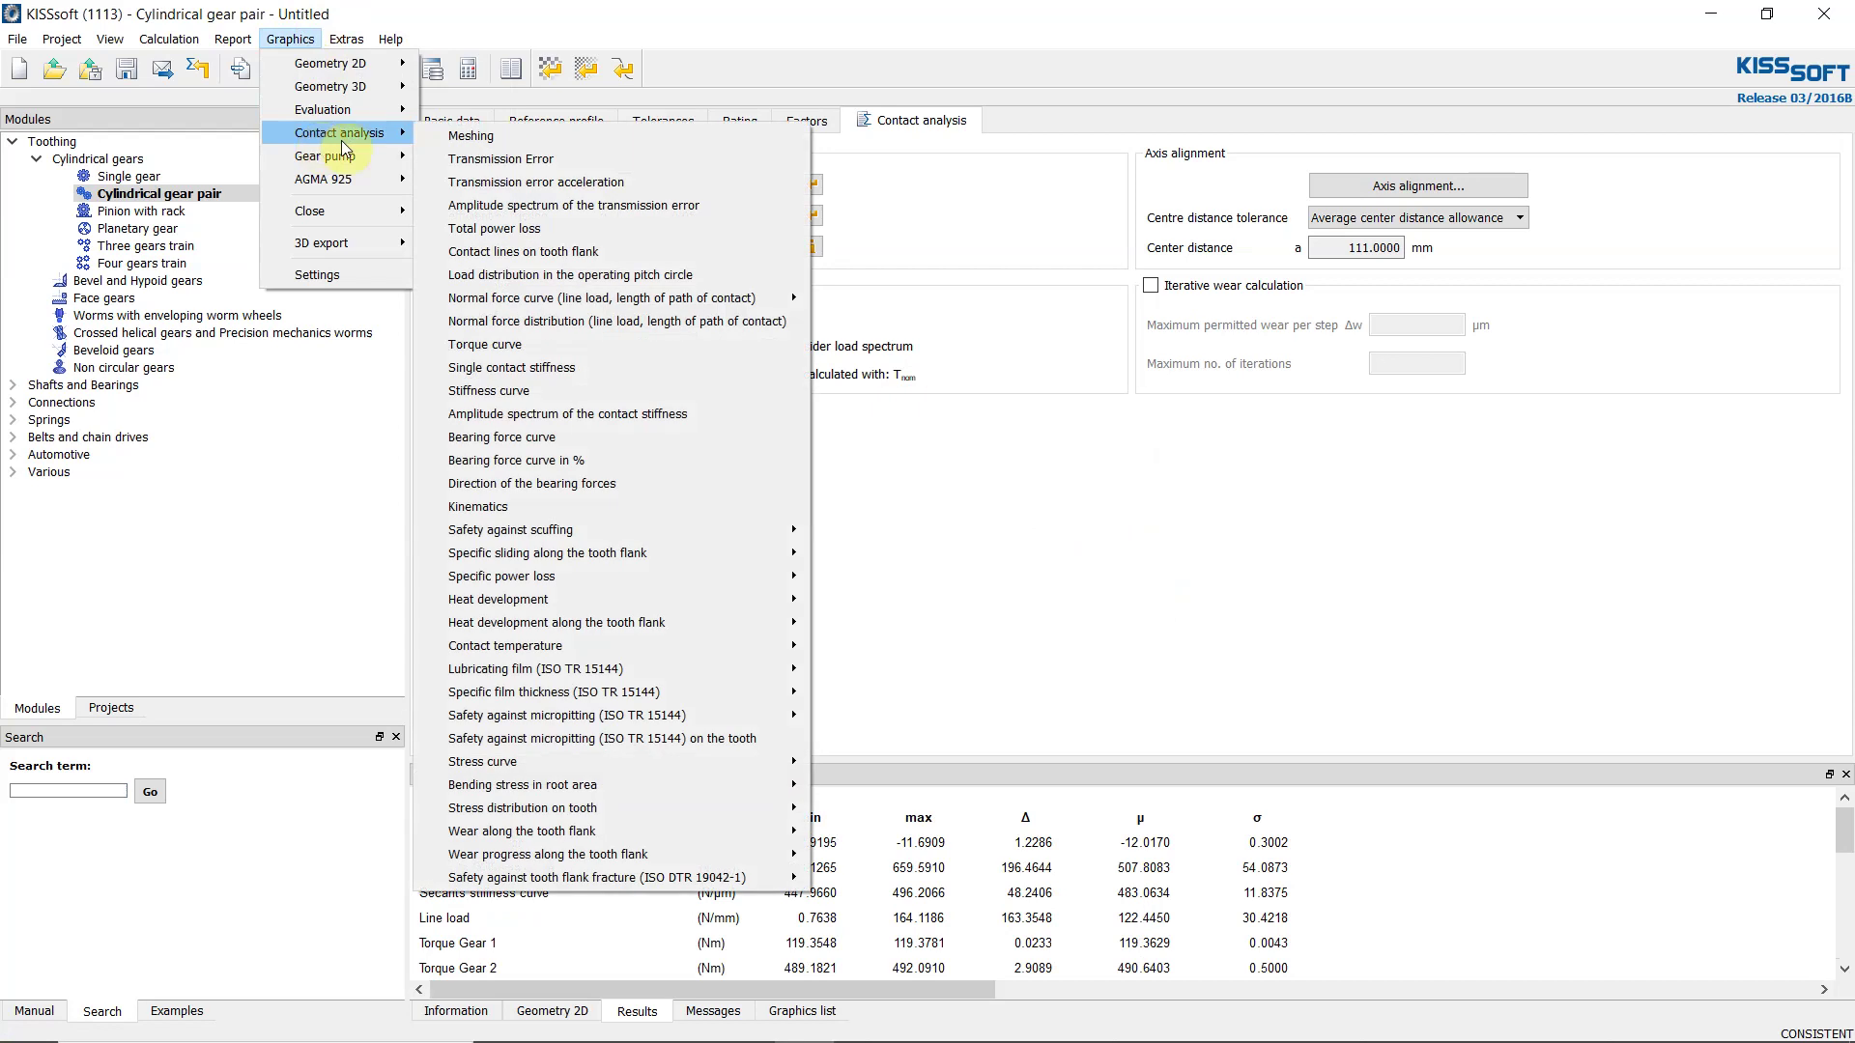
{"action": "left_click", "coordinate": [572, 132]}
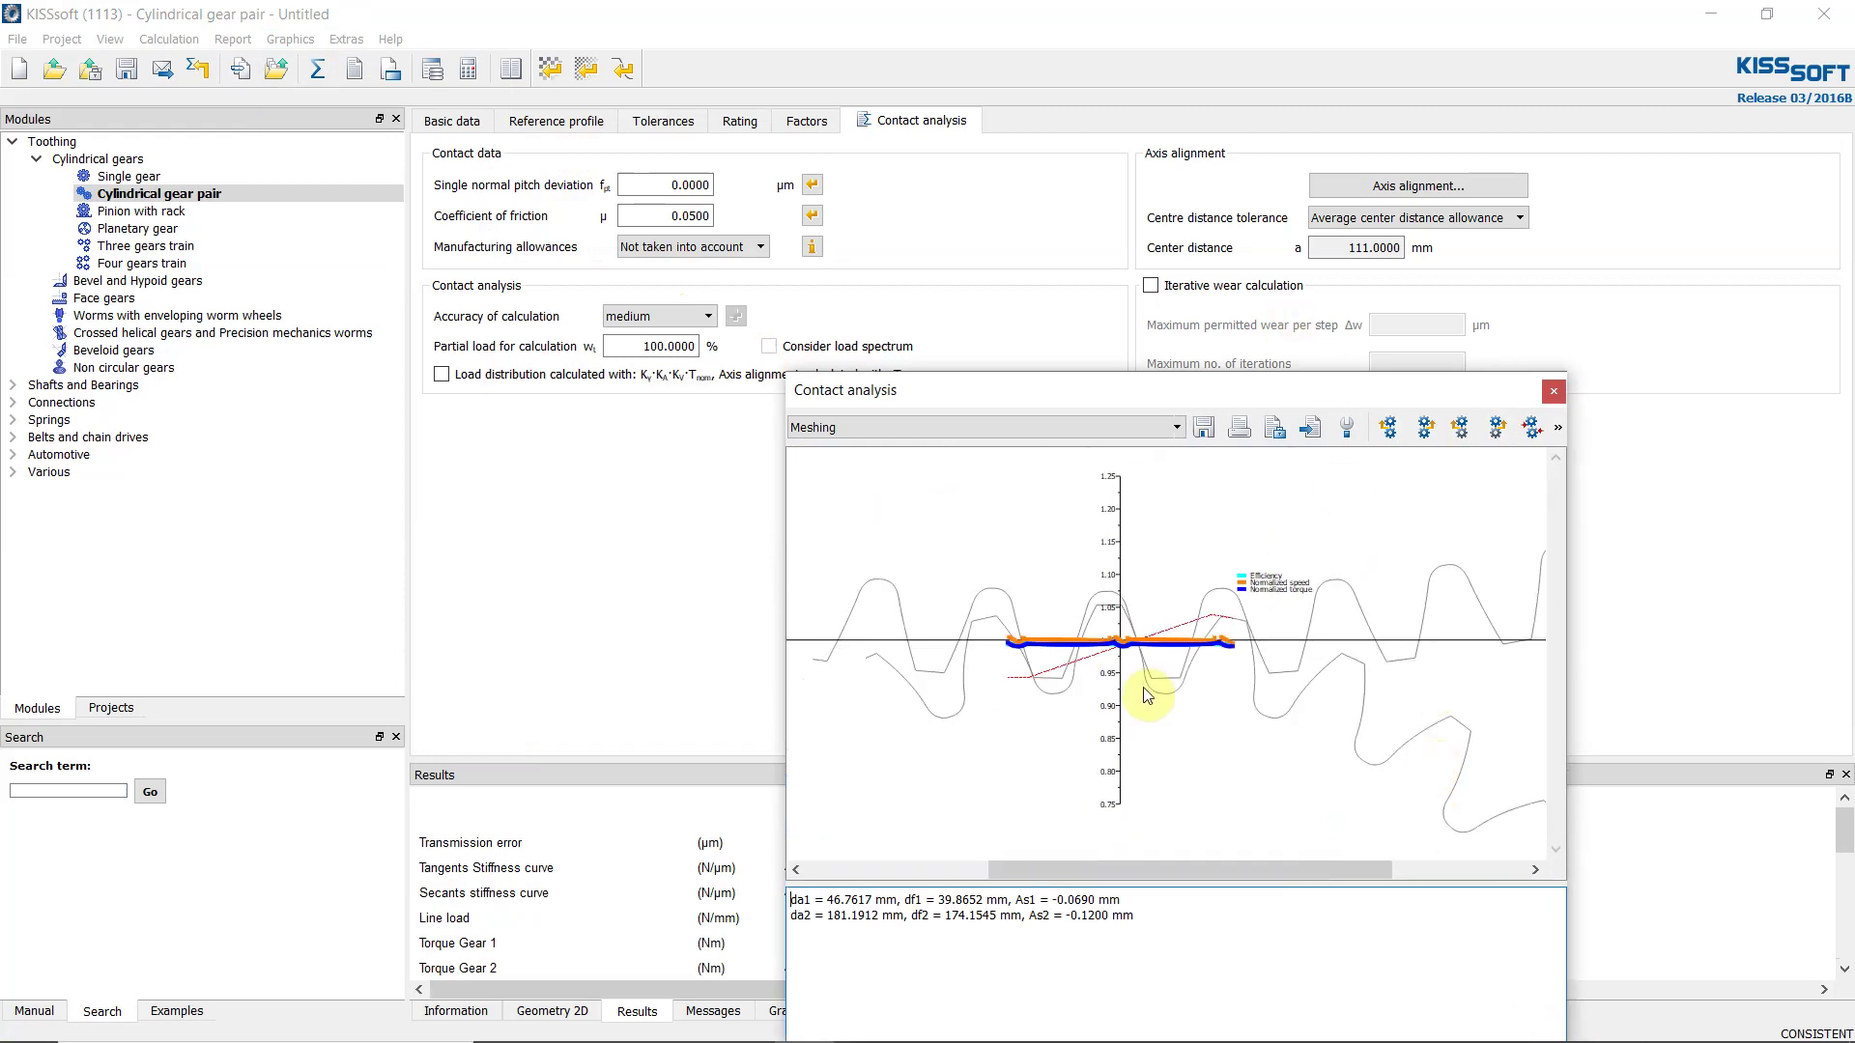
{"action": "left_click_drag", "start_coordinate": [1234, 392], "coordinate": [1451, 311]}
{"action": "left_click", "coordinate": [454, 121]}
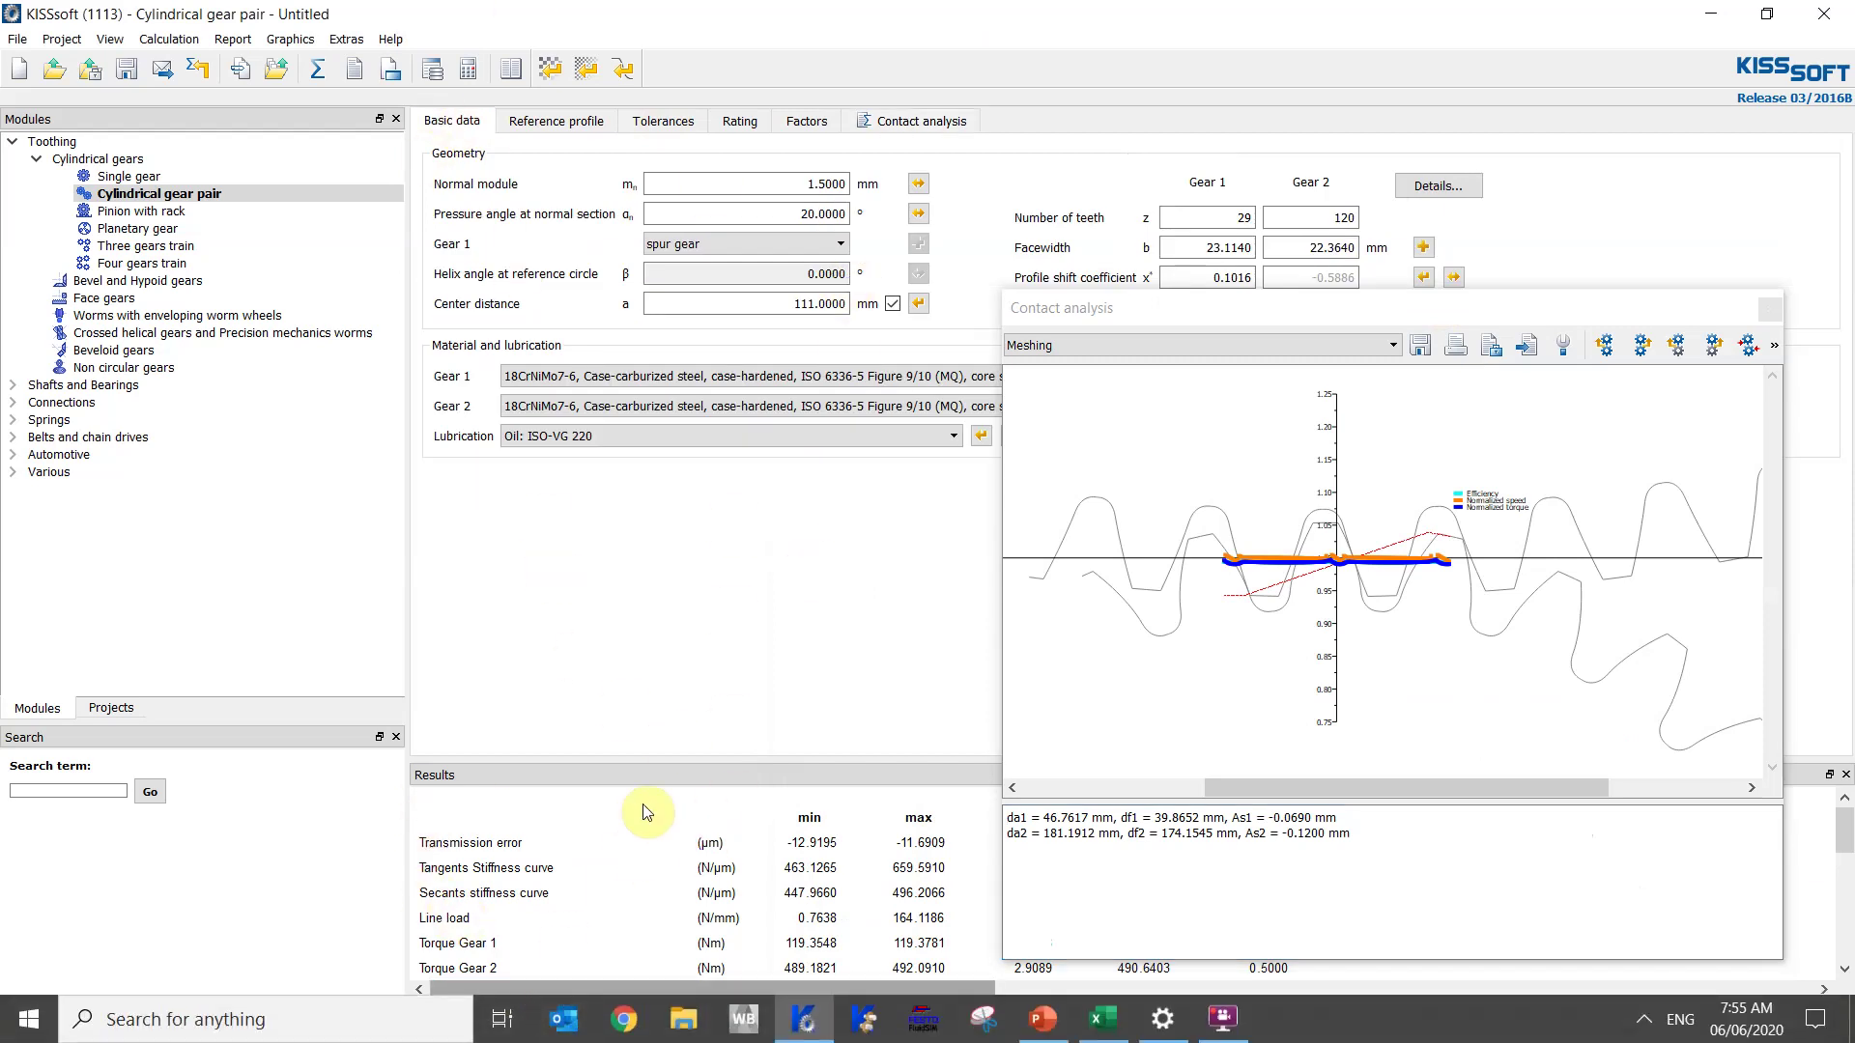
Browse the Information, Results and Messages tabs and move the meshing graphic toward the centre.
{"action": "left_click", "coordinate": [546, 1011]}
{"action": "left_click", "coordinate": [455, 1012]}
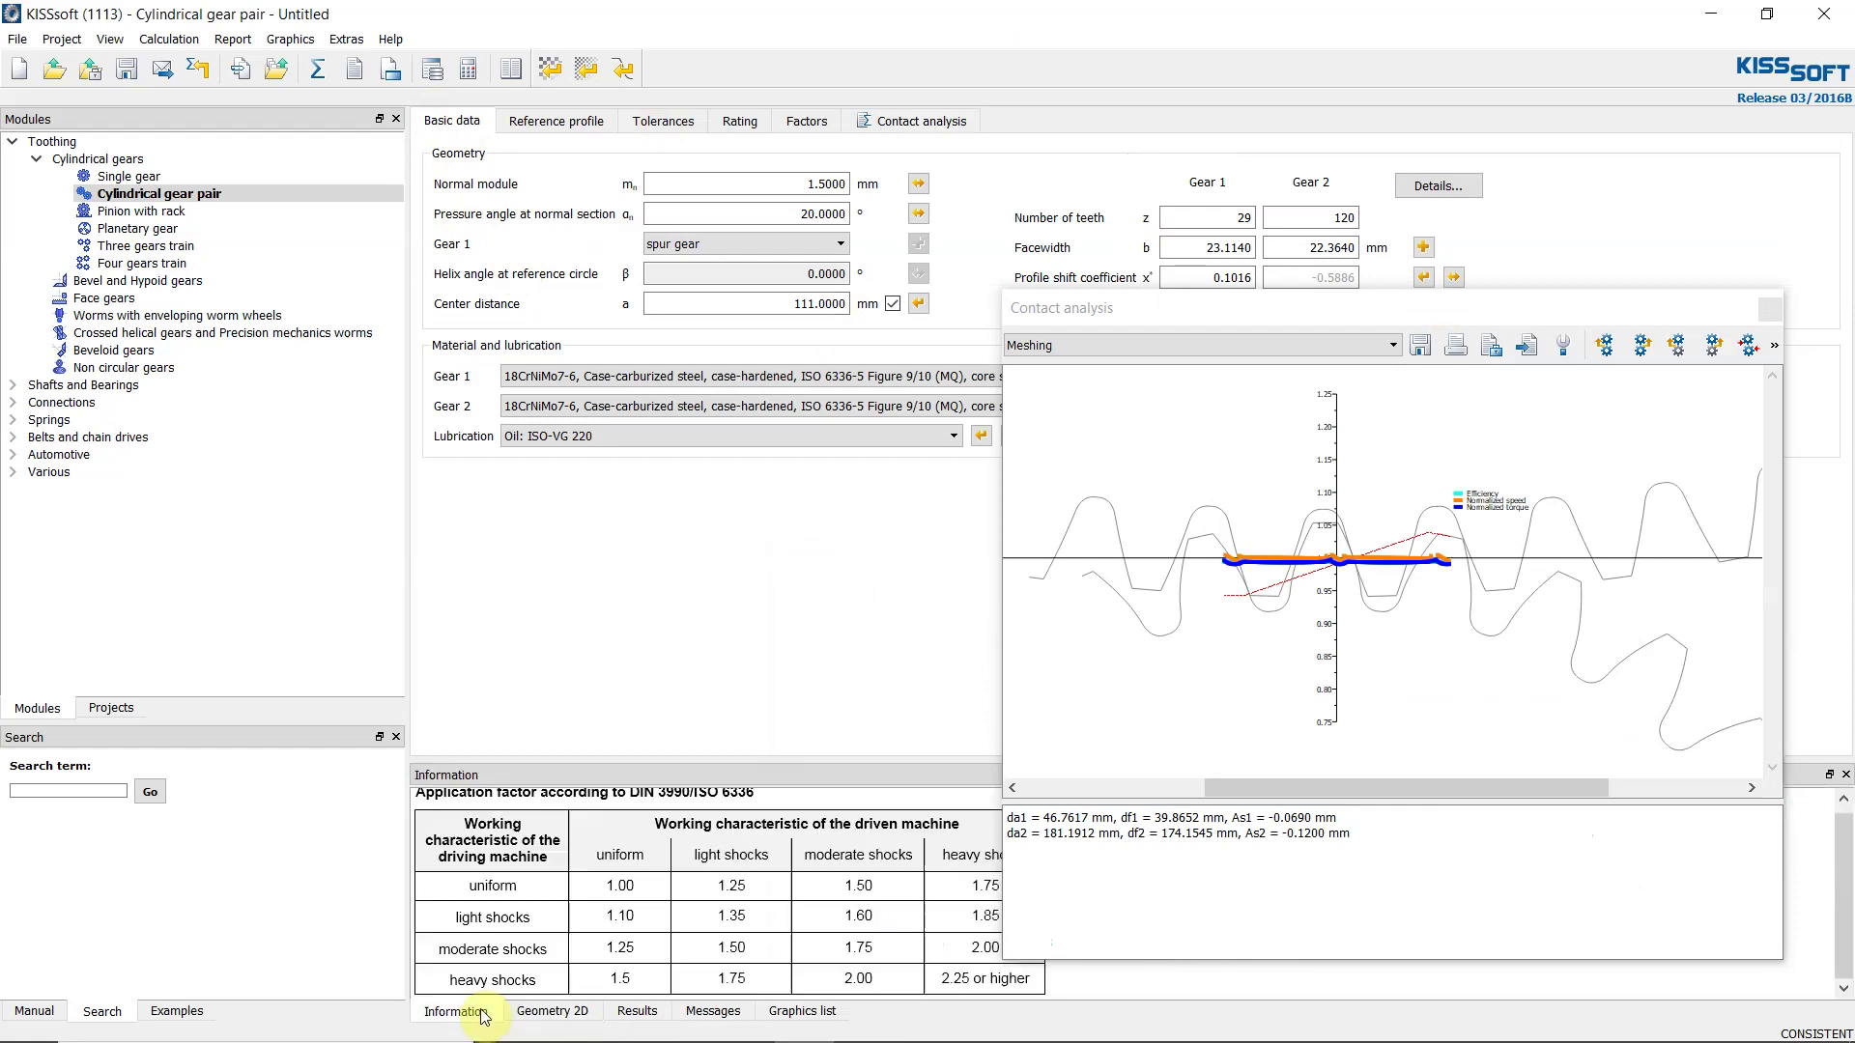
{"action": "left_click", "coordinate": [653, 1019]}
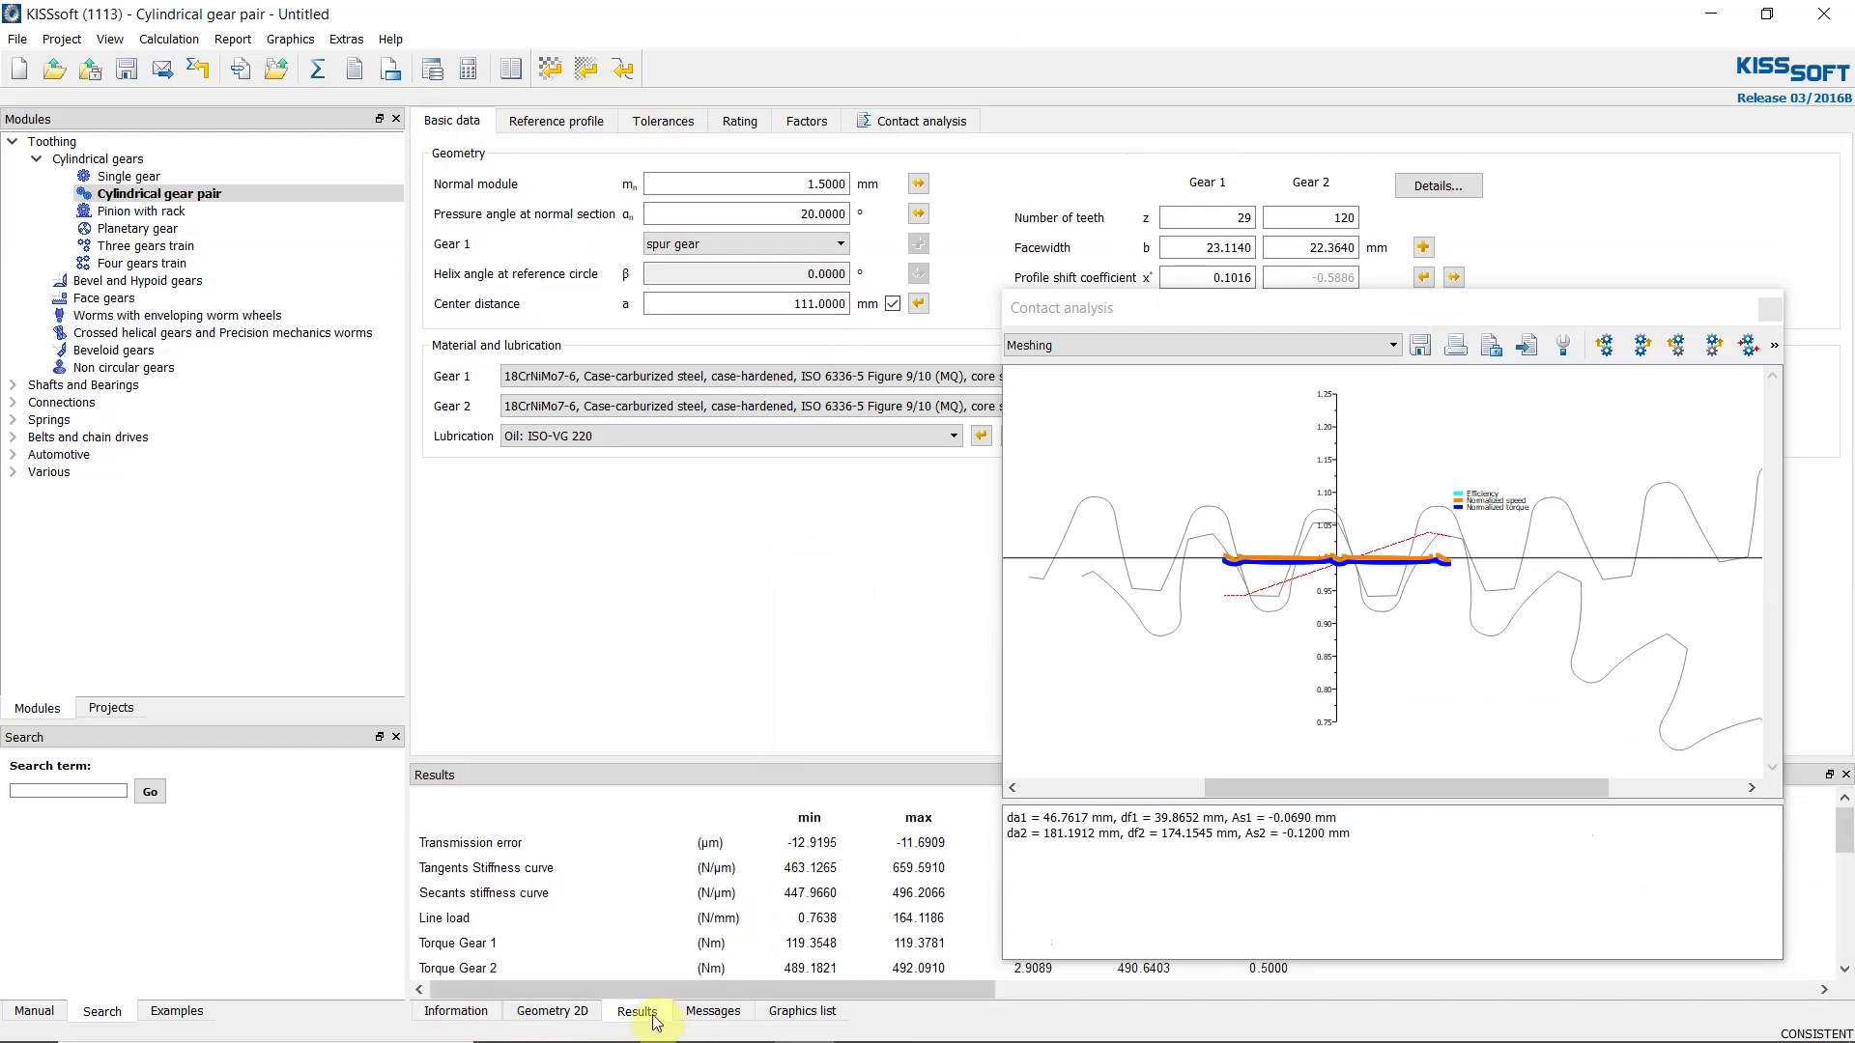
{"action": "left_click", "coordinate": [787, 1019]}
{"action": "left_click", "coordinate": [712, 1013]}
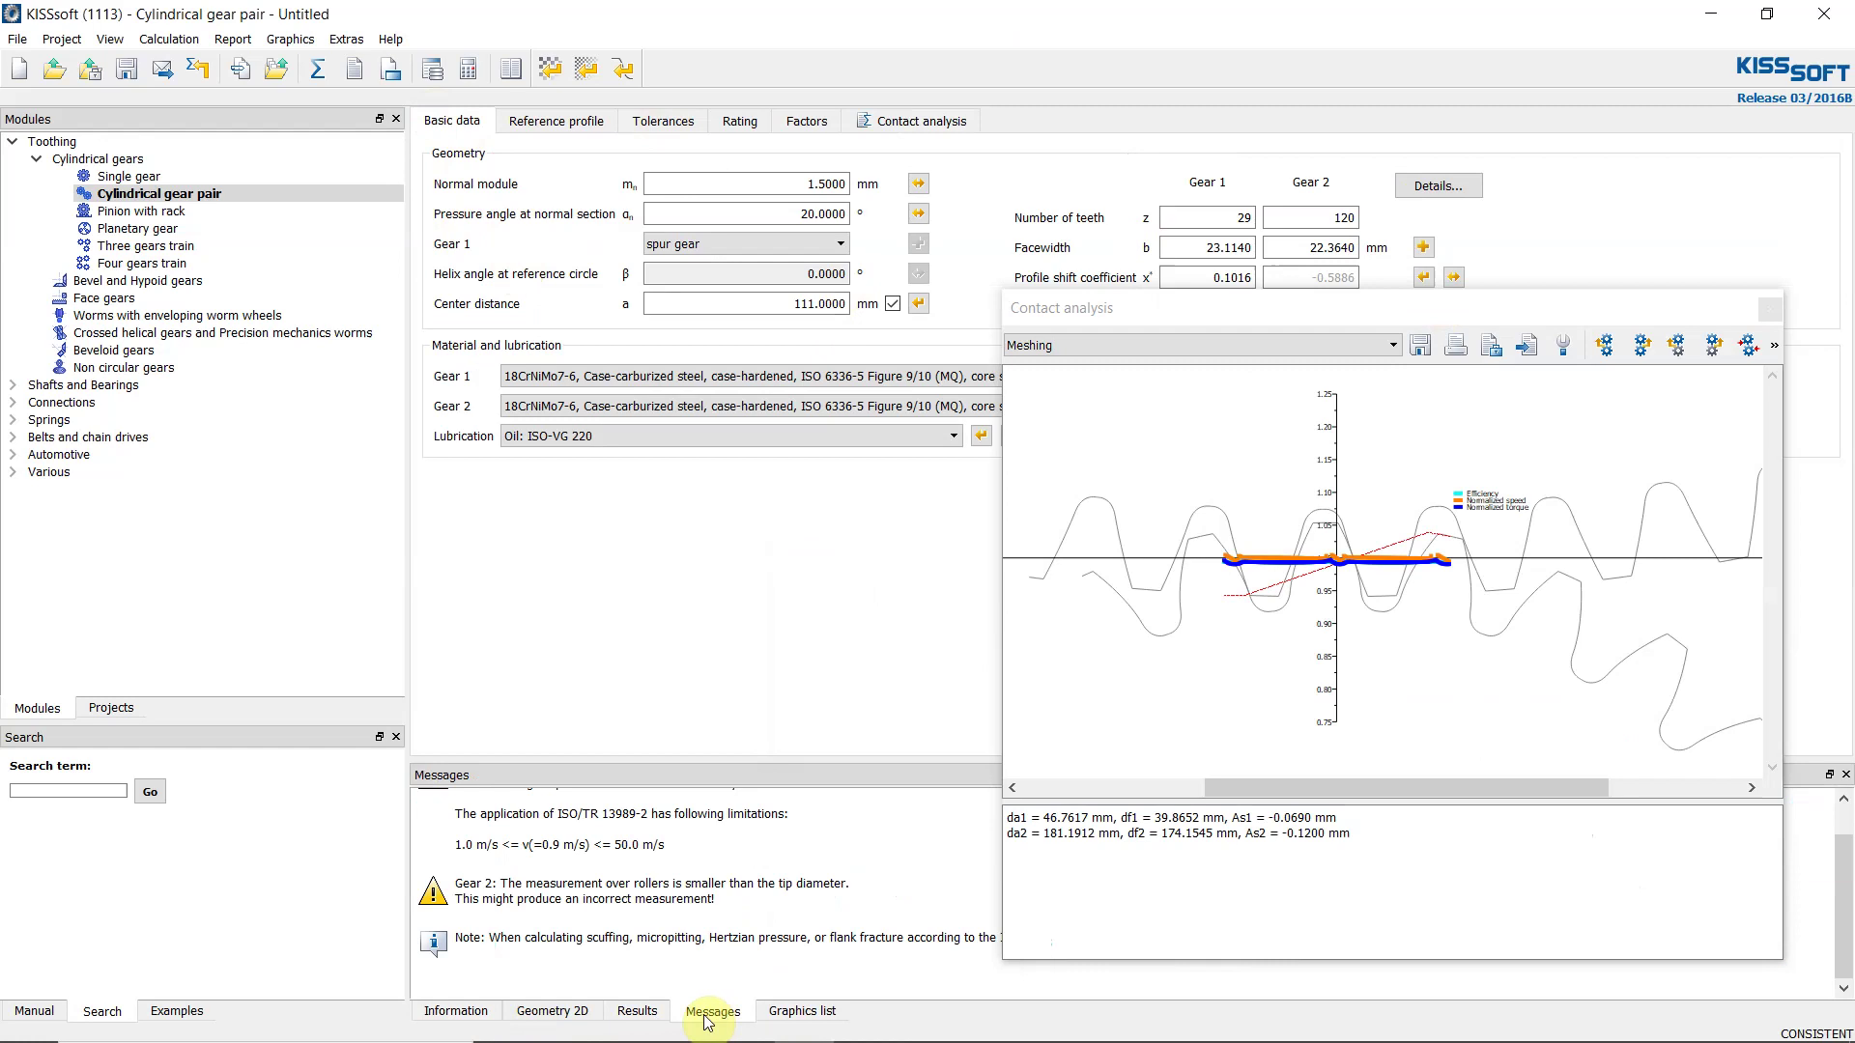
{"action": "left_click", "coordinate": [478, 1022]}
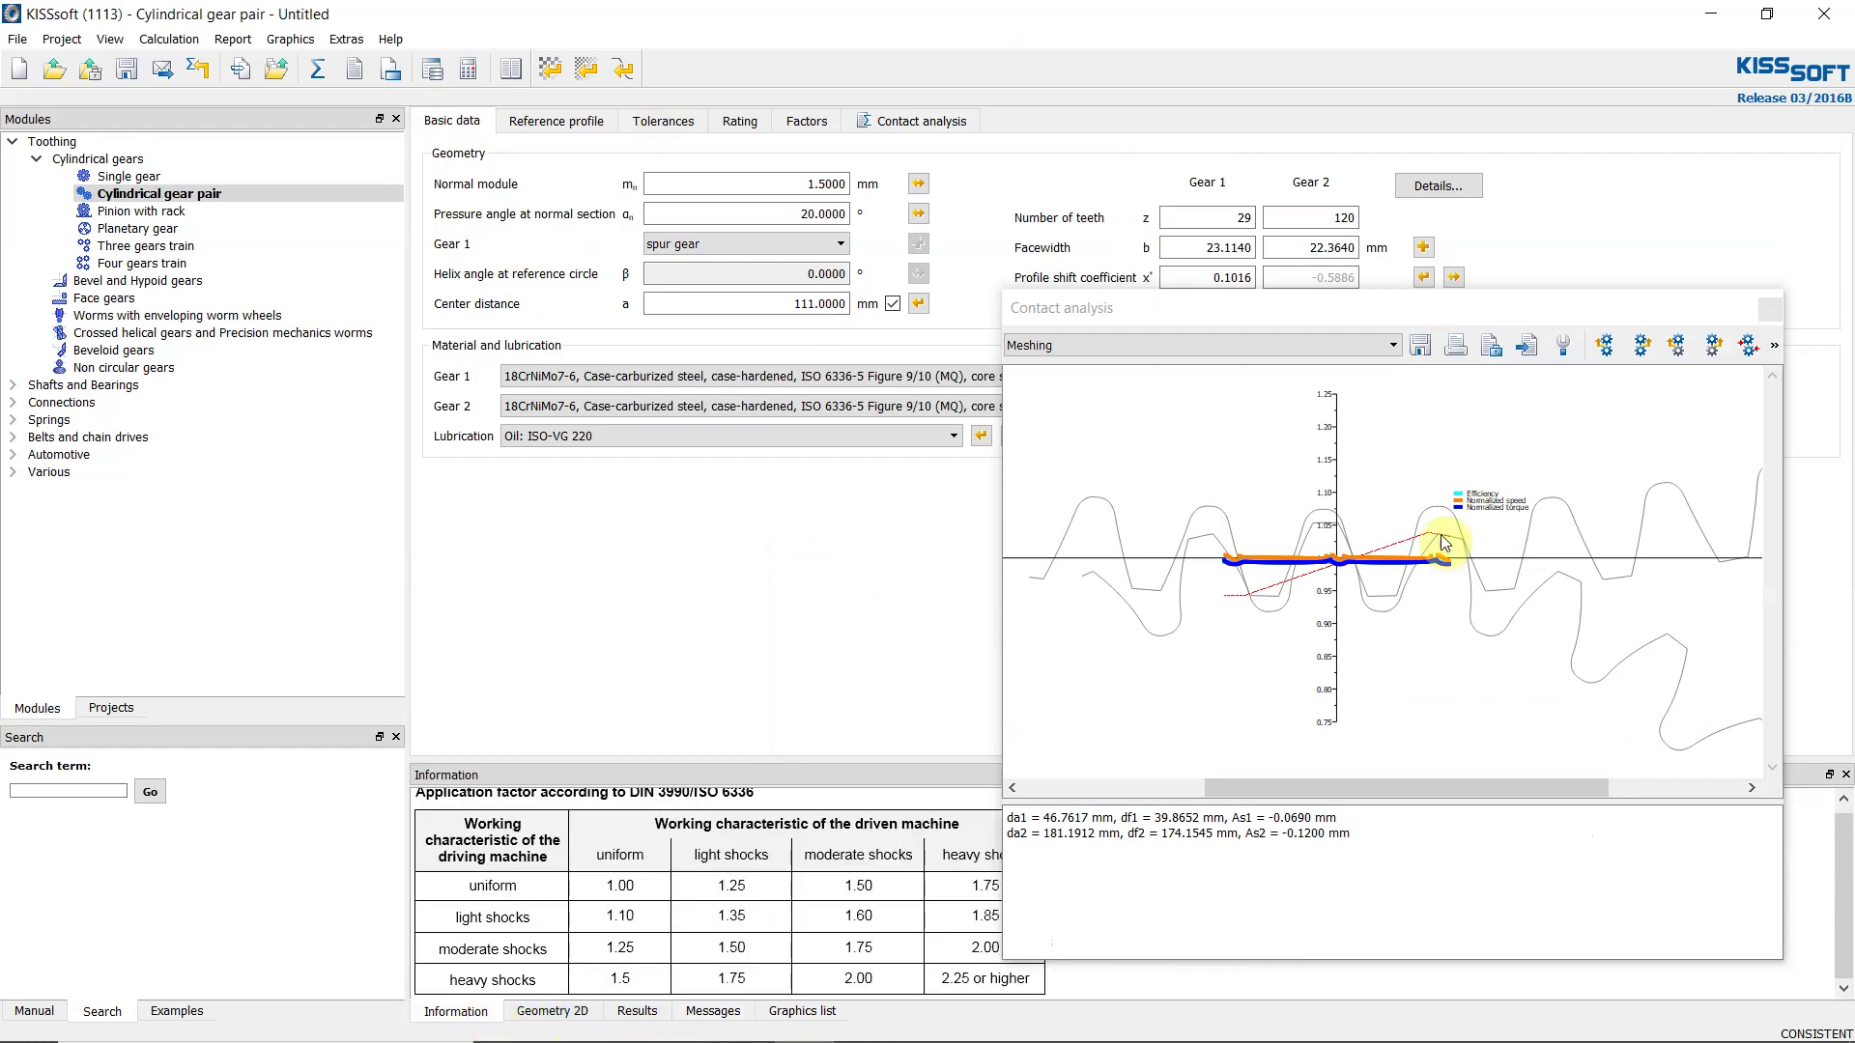
{"action": "left_click_drag", "start_coordinate": [1454, 304], "coordinate": [1123, 170]}
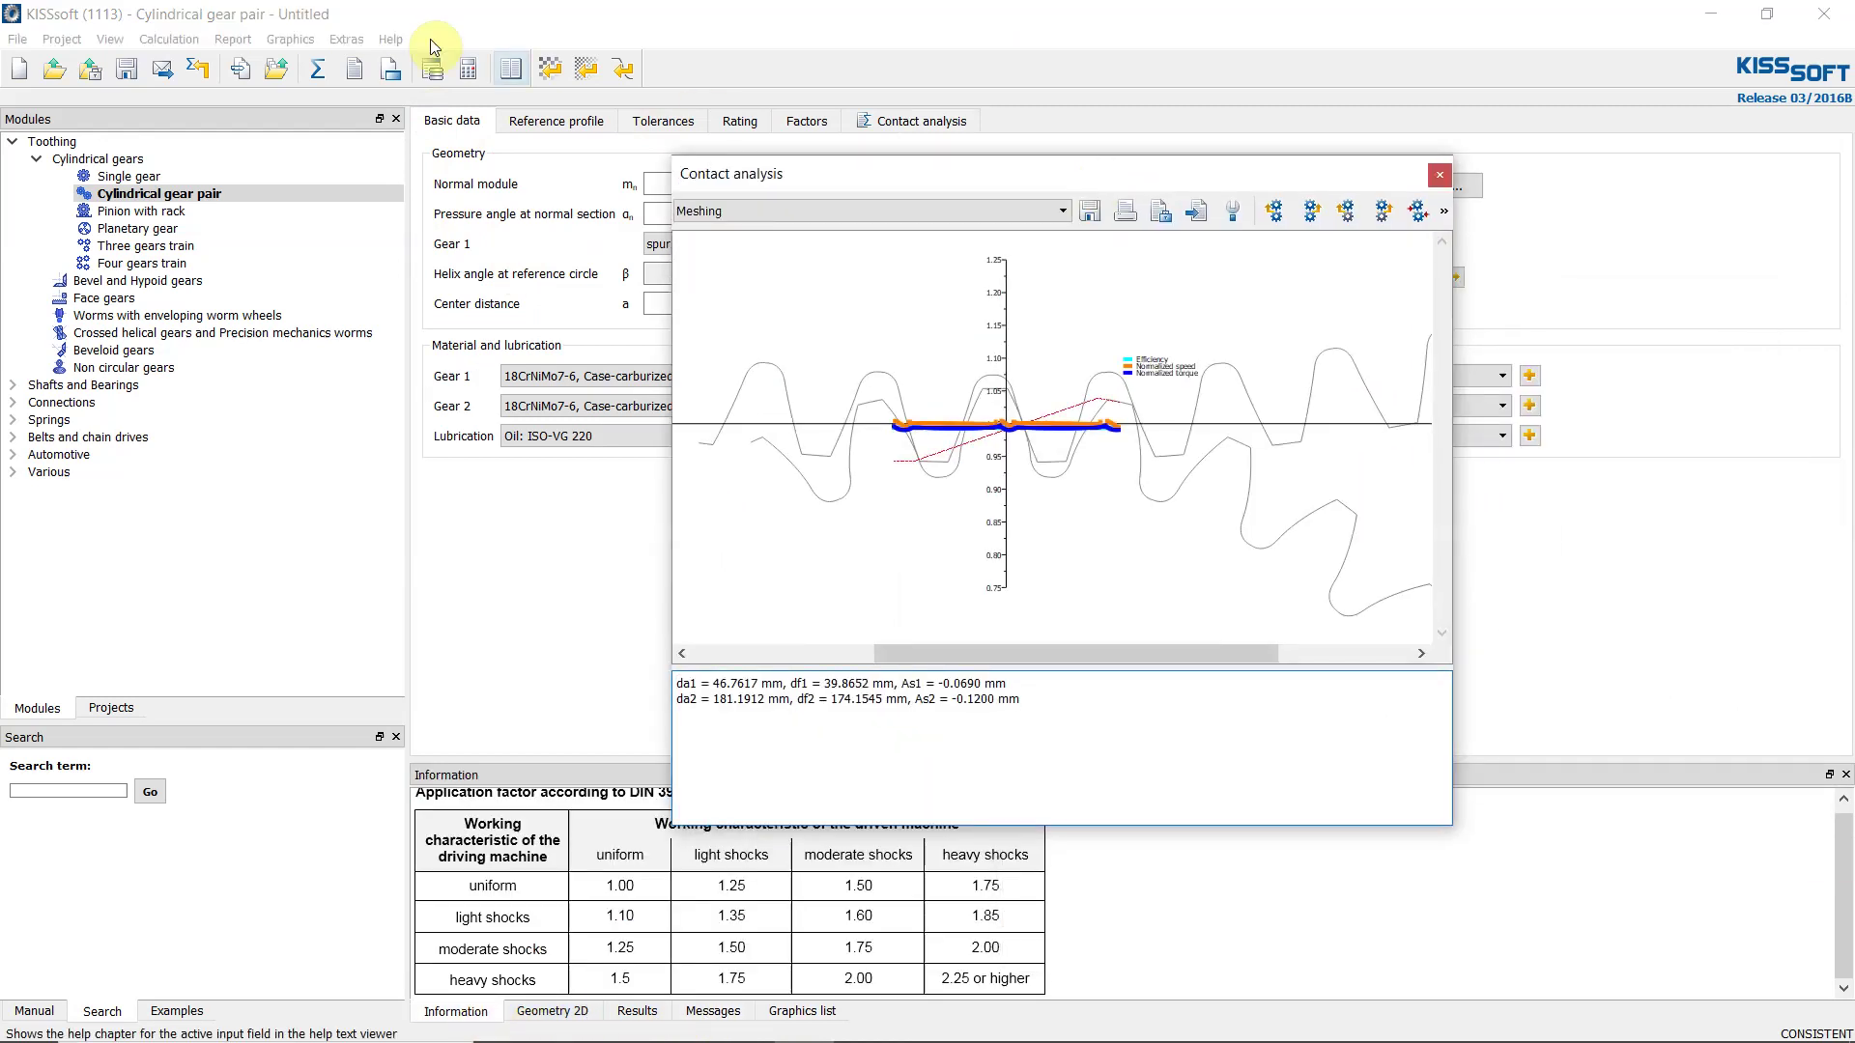
{"action": "left_click", "coordinate": [430, 123]}
Rerun the gear pair calculation past the rollers warning and reposition the meshing graphic.
{"action": "left_click", "coordinate": [324, 74]}
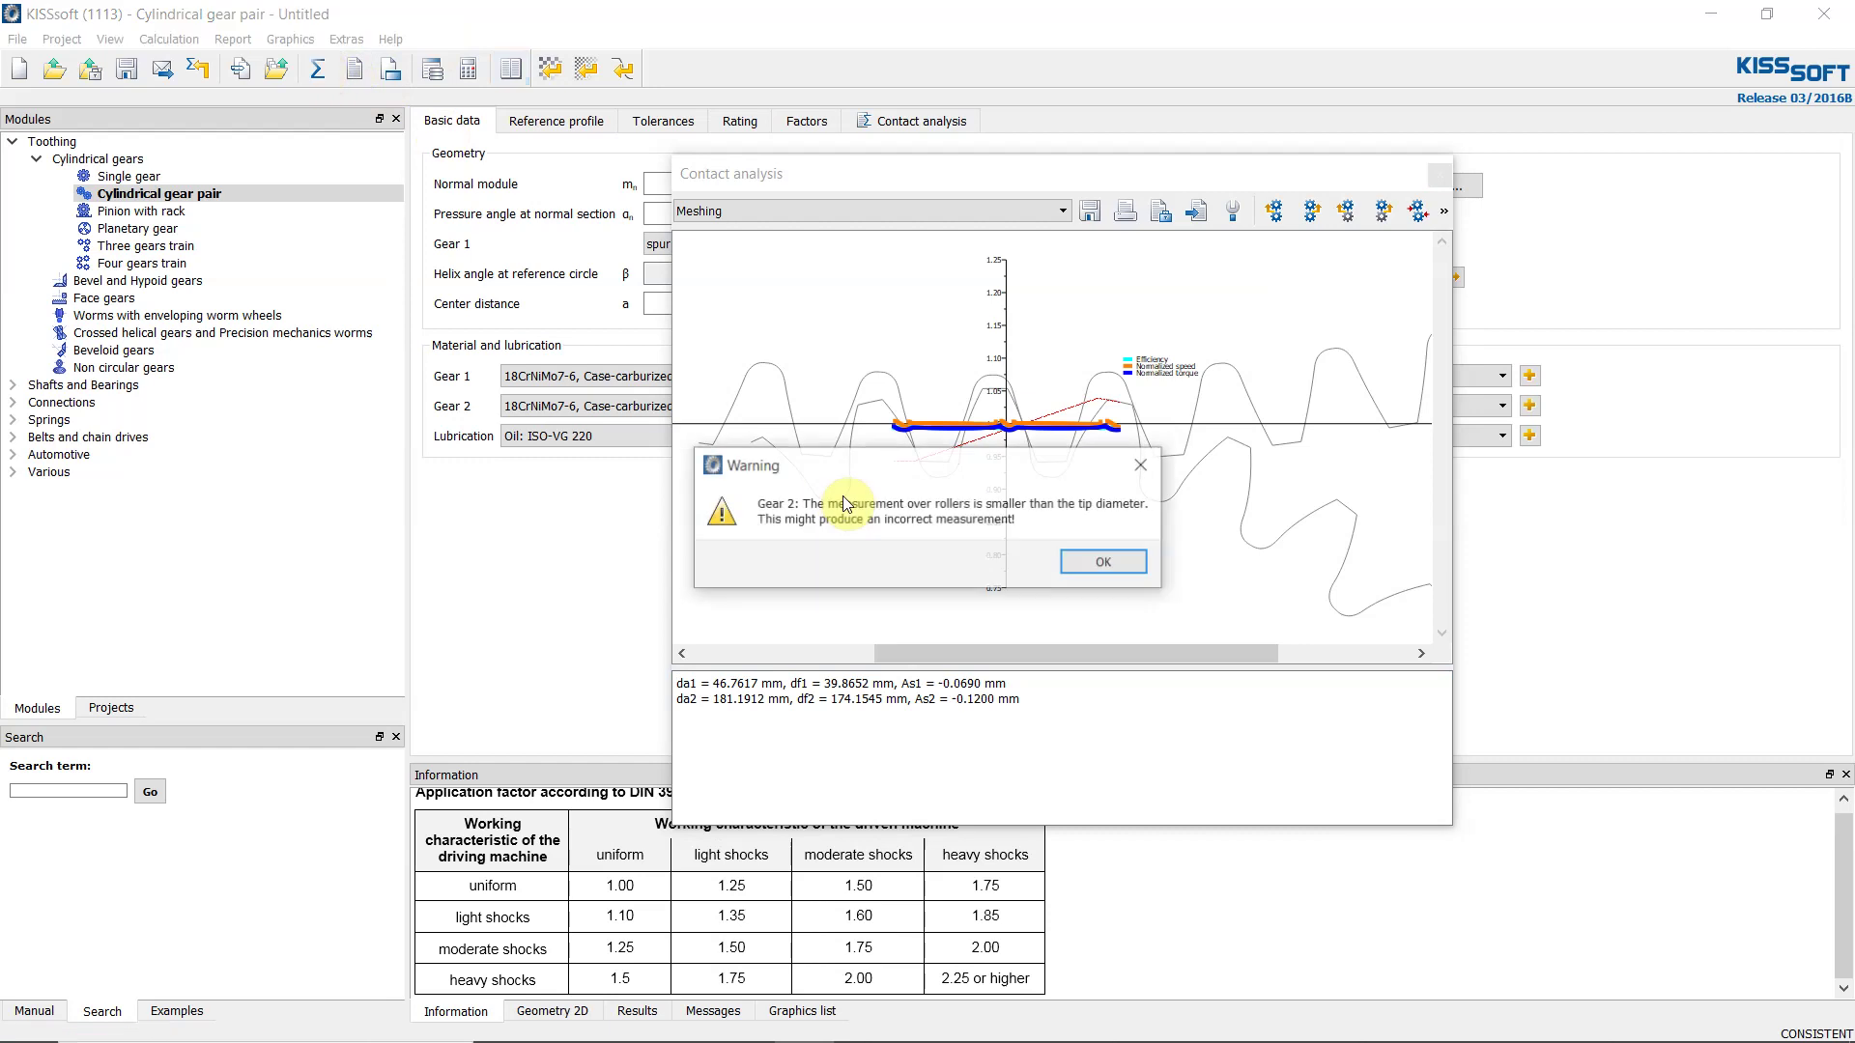
{"action": "left_click", "coordinate": [1105, 562]}
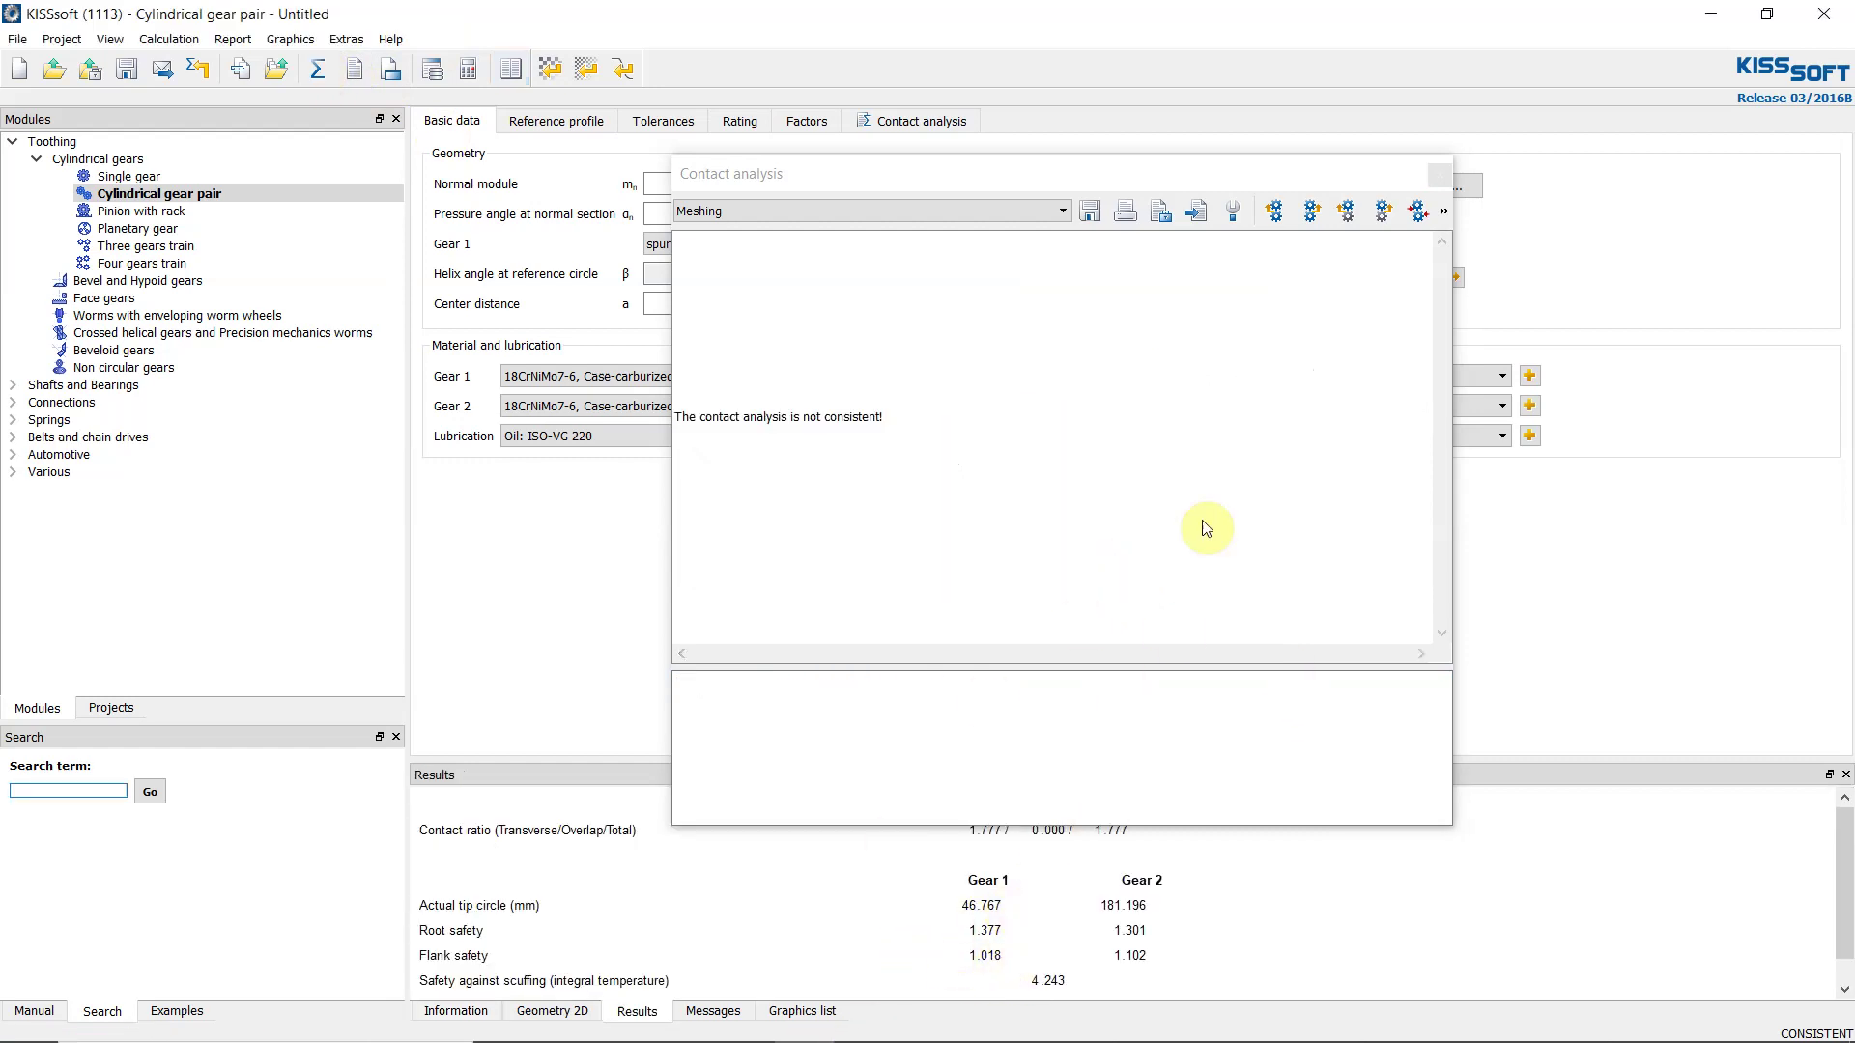
{"action": "left_click", "coordinate": [1000, 829]}
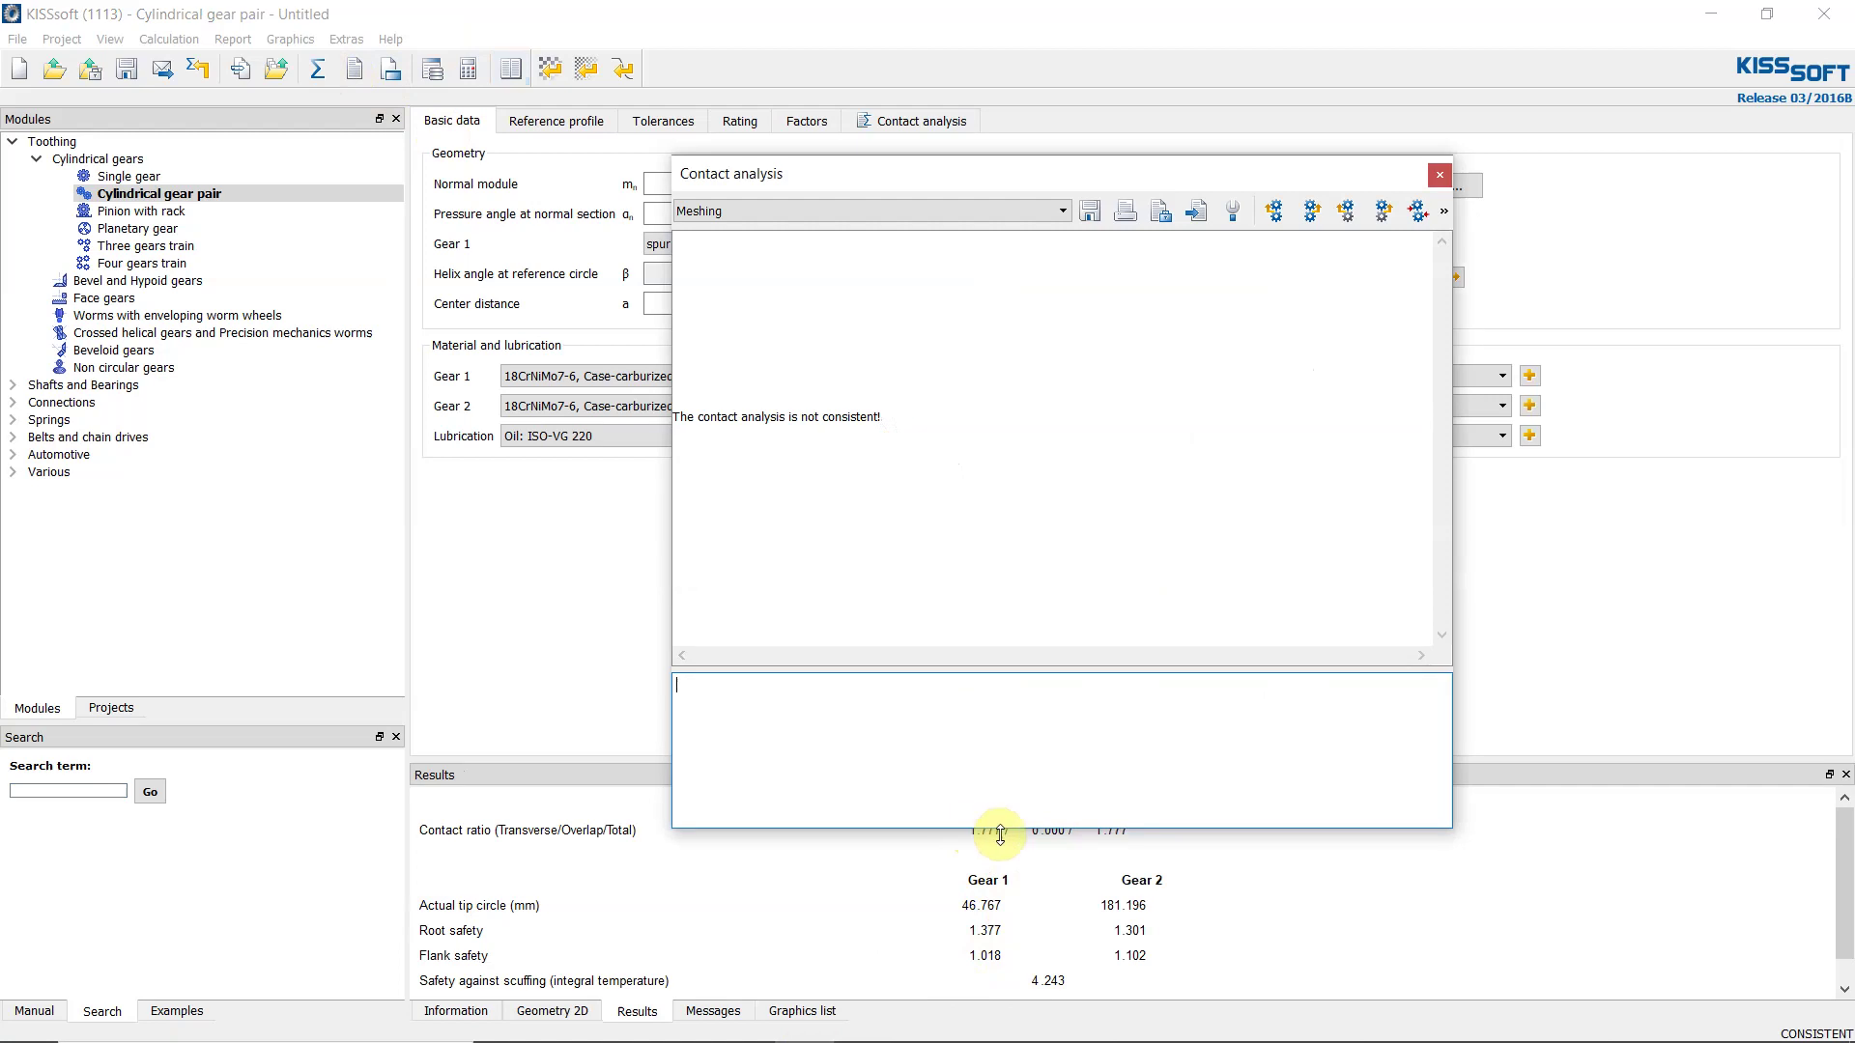
{"action": "left_click", "coordinate": [1142, 869]}
{"action": "left_click_drag", "start_coordinate": [1188, 174], "coordinate": [1212, 124]}
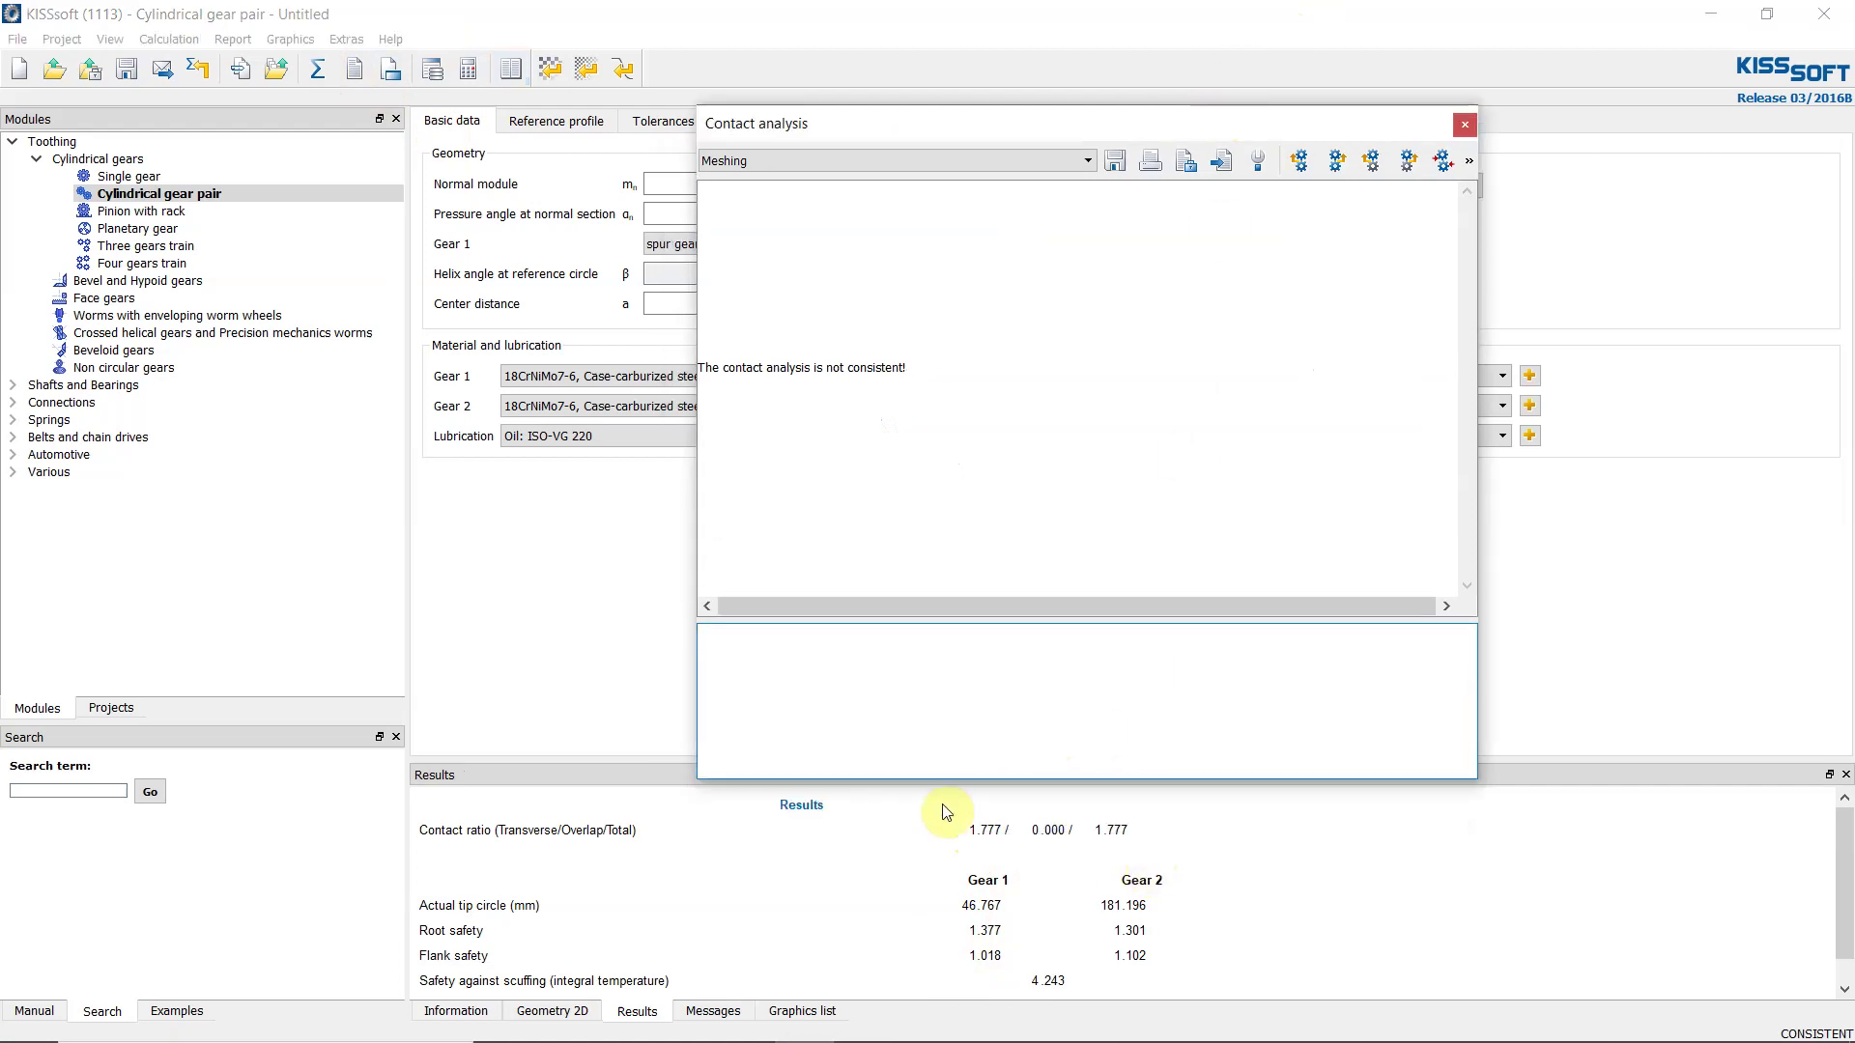
{"action": "left_click_drag", "start_coordinate": [944, 811], "coordinate": [1143, 879]}
{"action": "left_click", "coordinate": [1151, 878]}
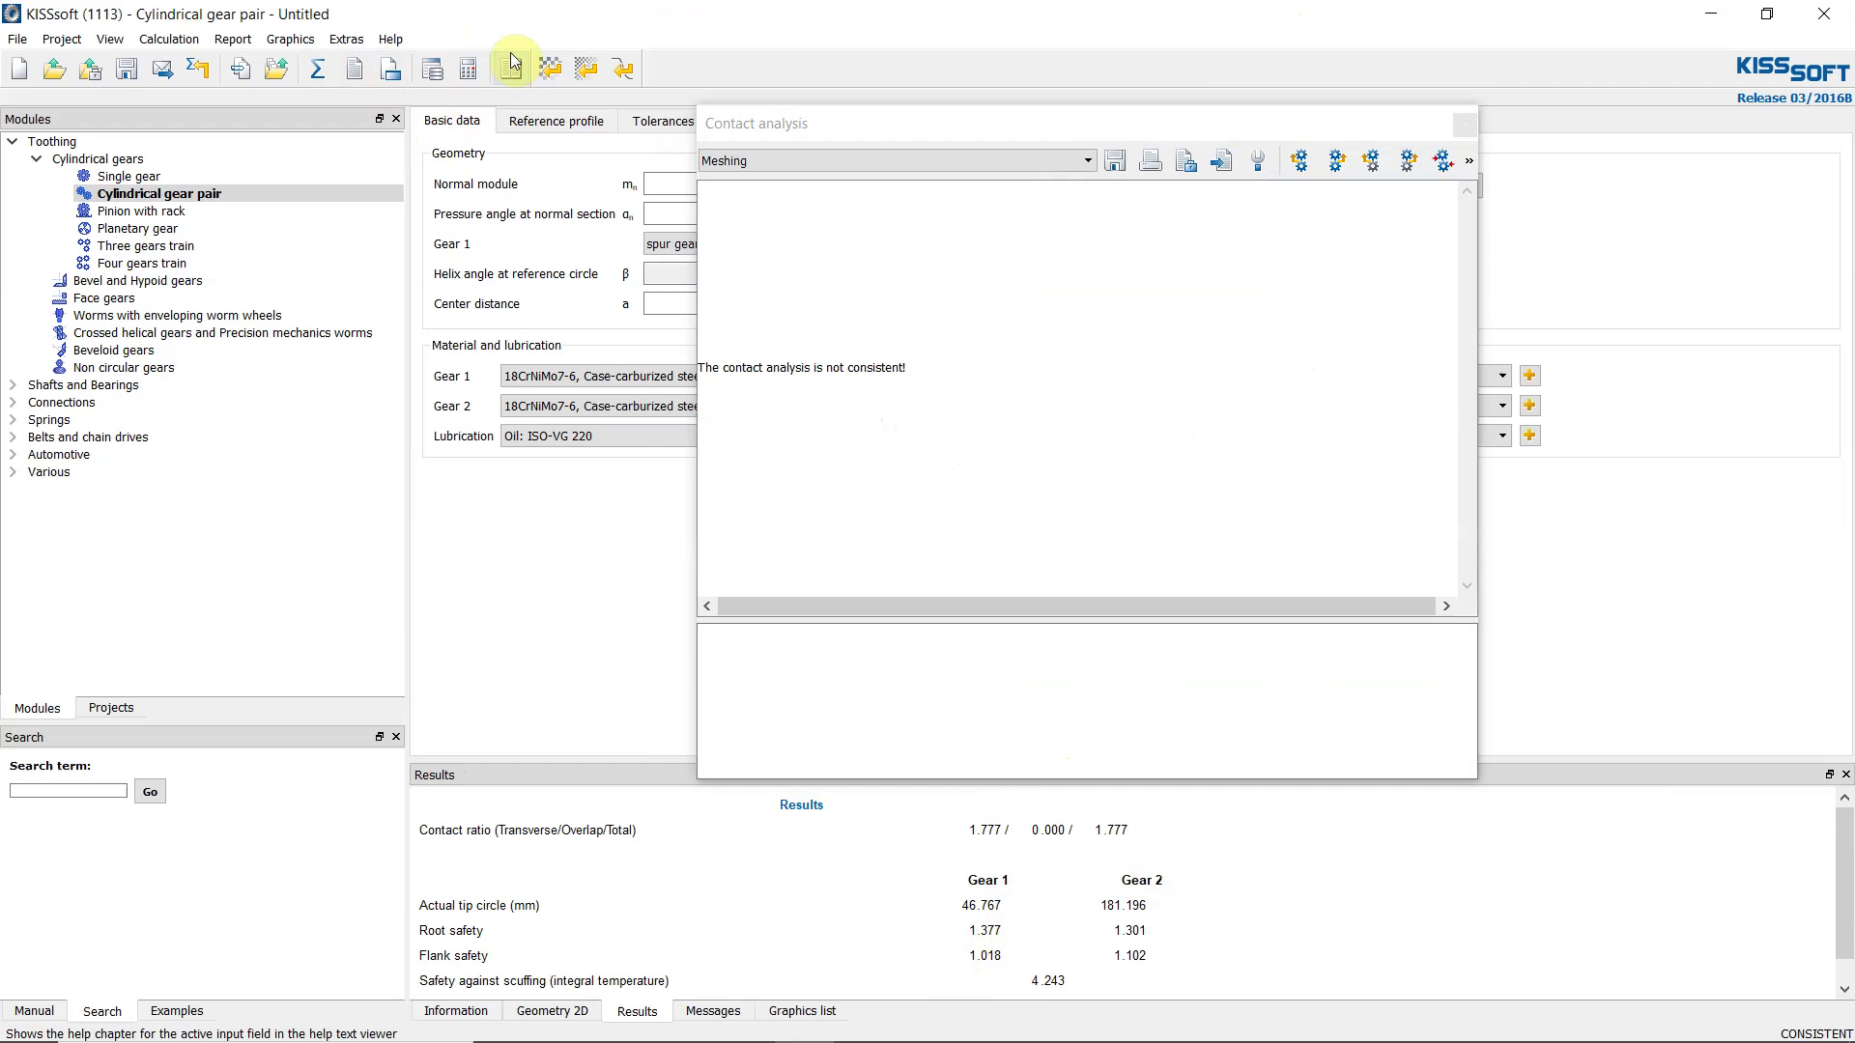
Recompute the contact analysis from its settings tab, acknowledging the rollers warning.
{"action": "left_click", "coordinate": [292, 40]}
{"action": "mouse_move", "coordinate": [343, 134]}
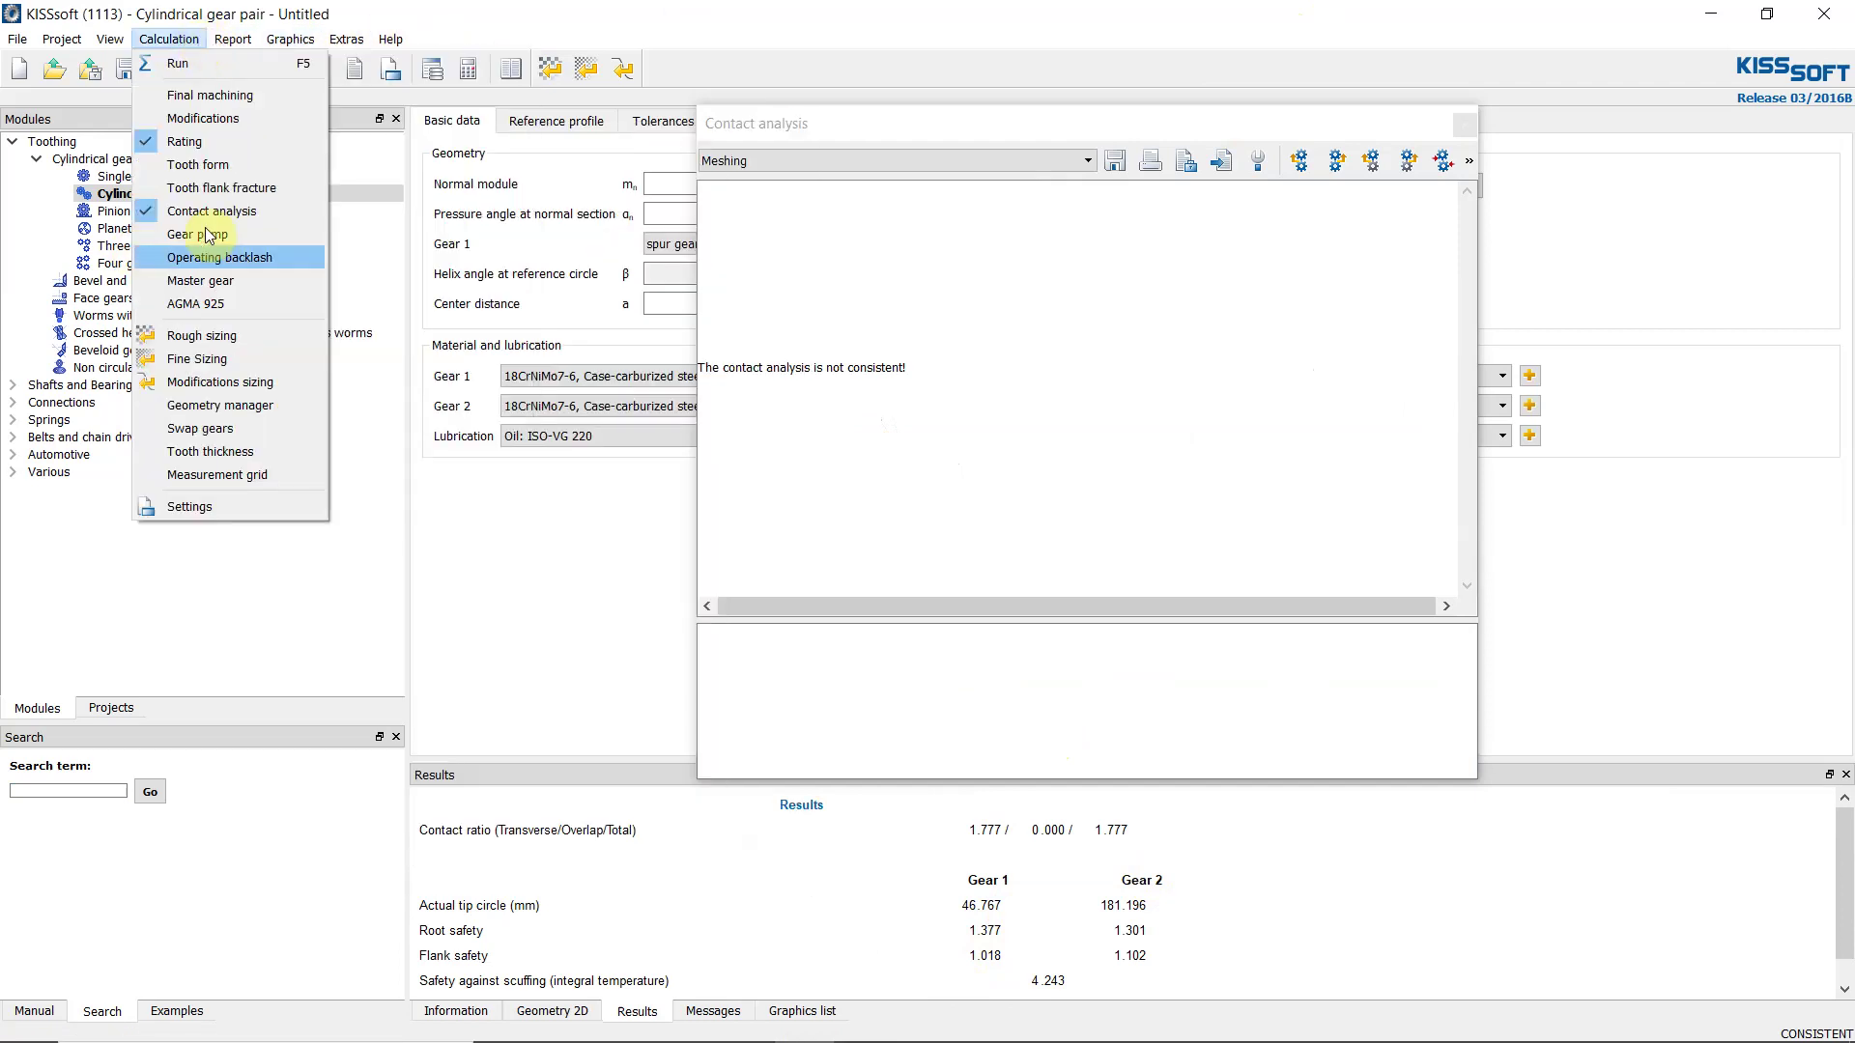
{"action": "left_click", "coordinate": [928, 123]}
{"action": "left_click_drag", "start_coordinate": [928, 123], "coordinate": [914, 211]}
{"action": "left_click", "coordinate": [918, 120]}
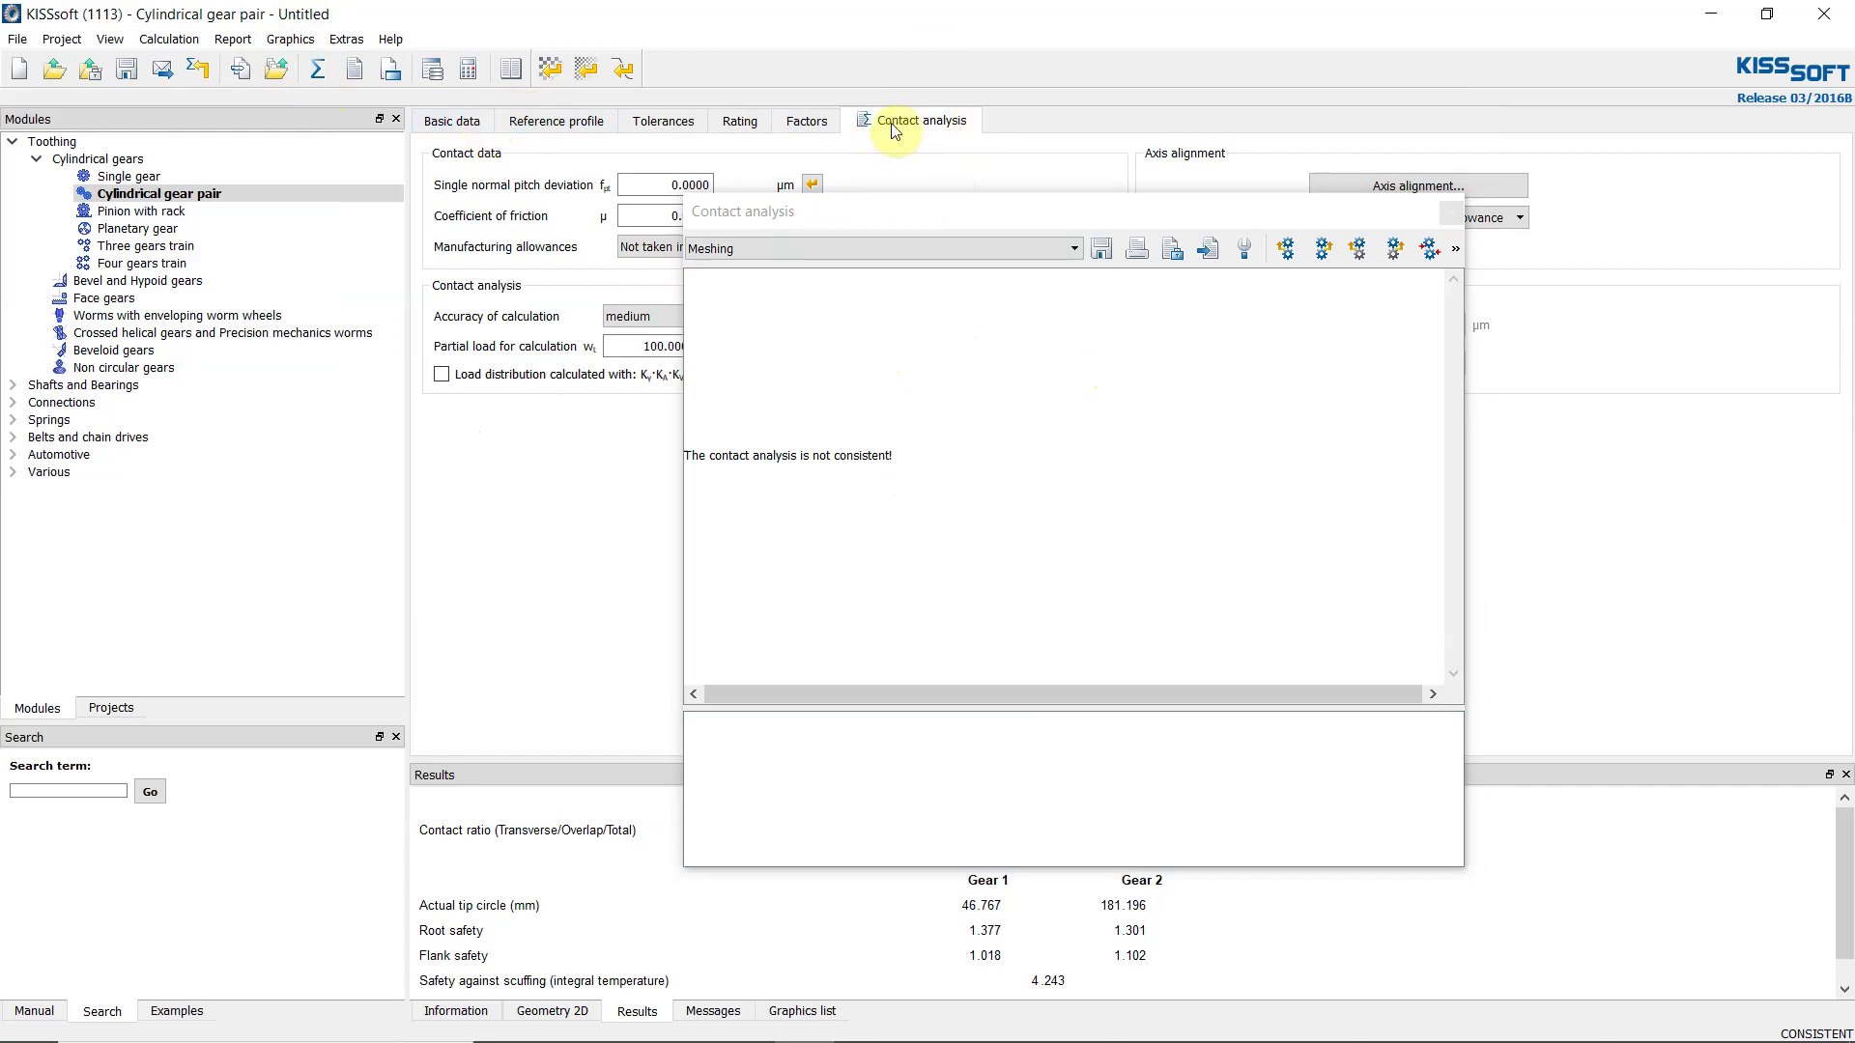
{"action": "left_click", "coordinate": [317, 70]}
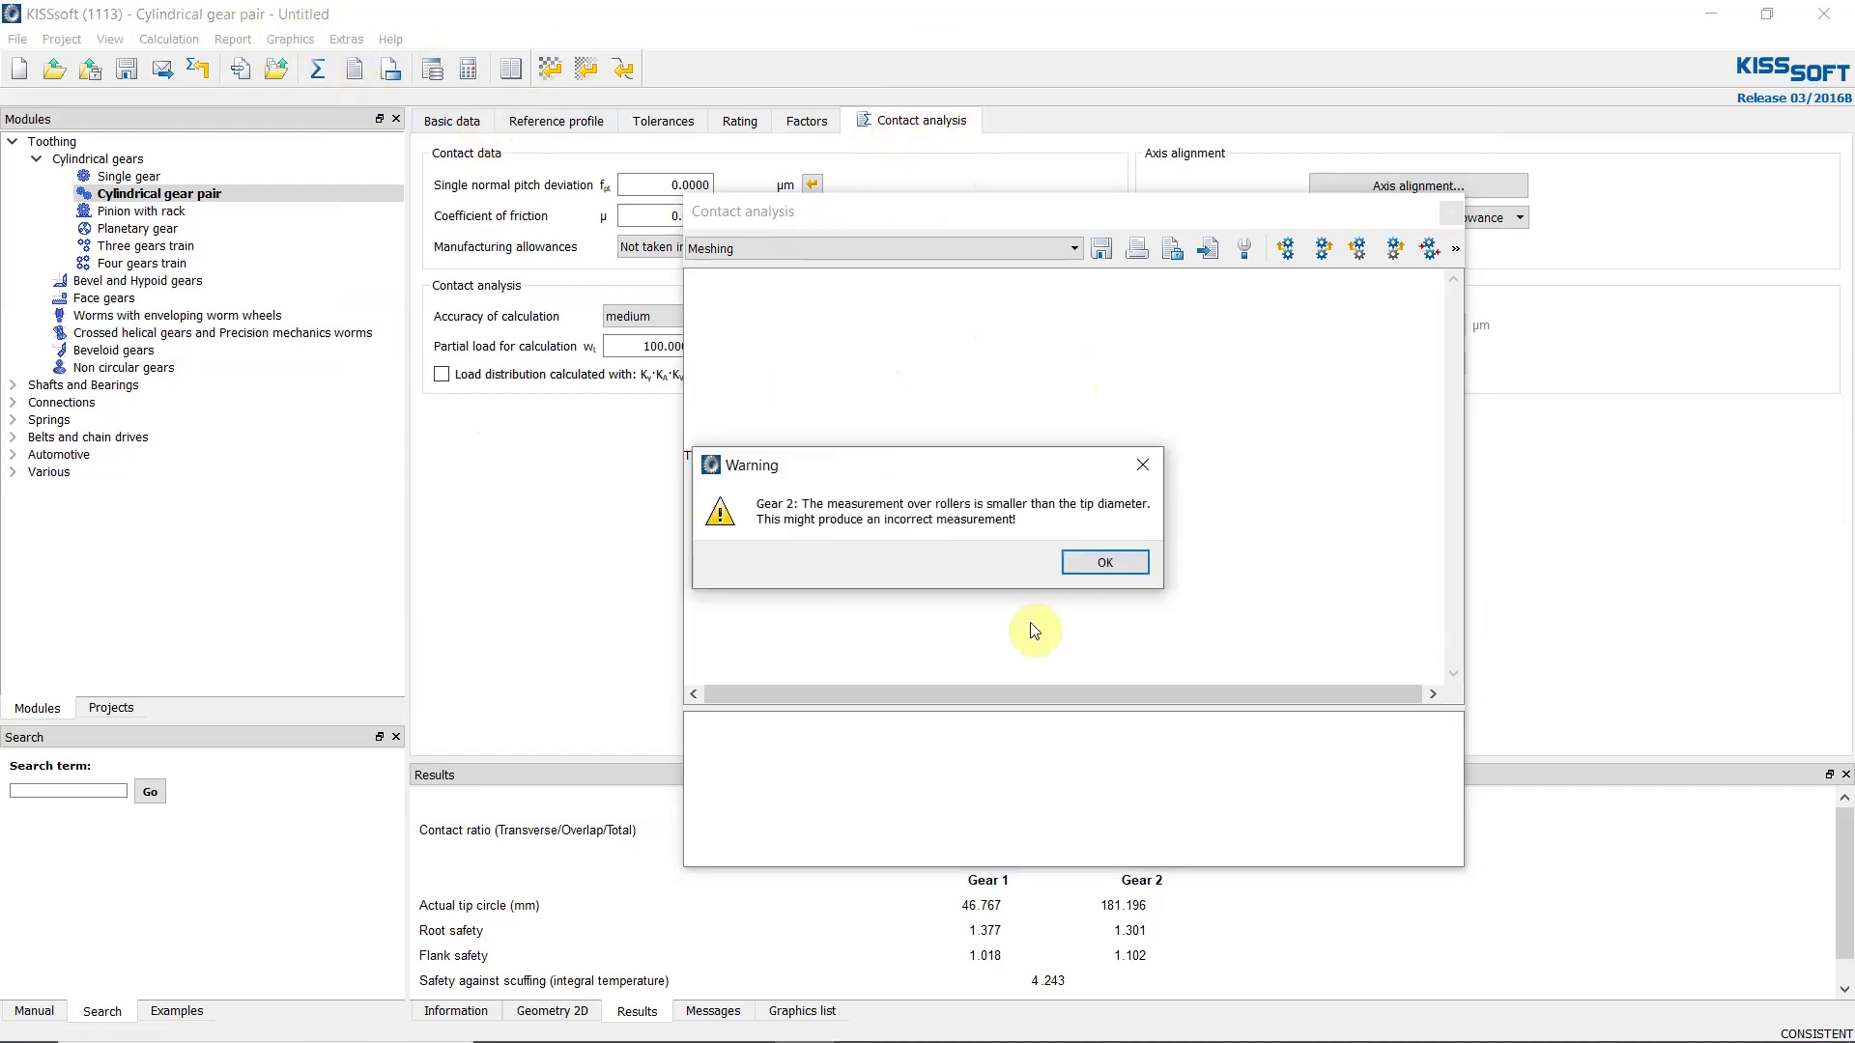
{"action": "left_click", "coordinate": [1111, 547]}
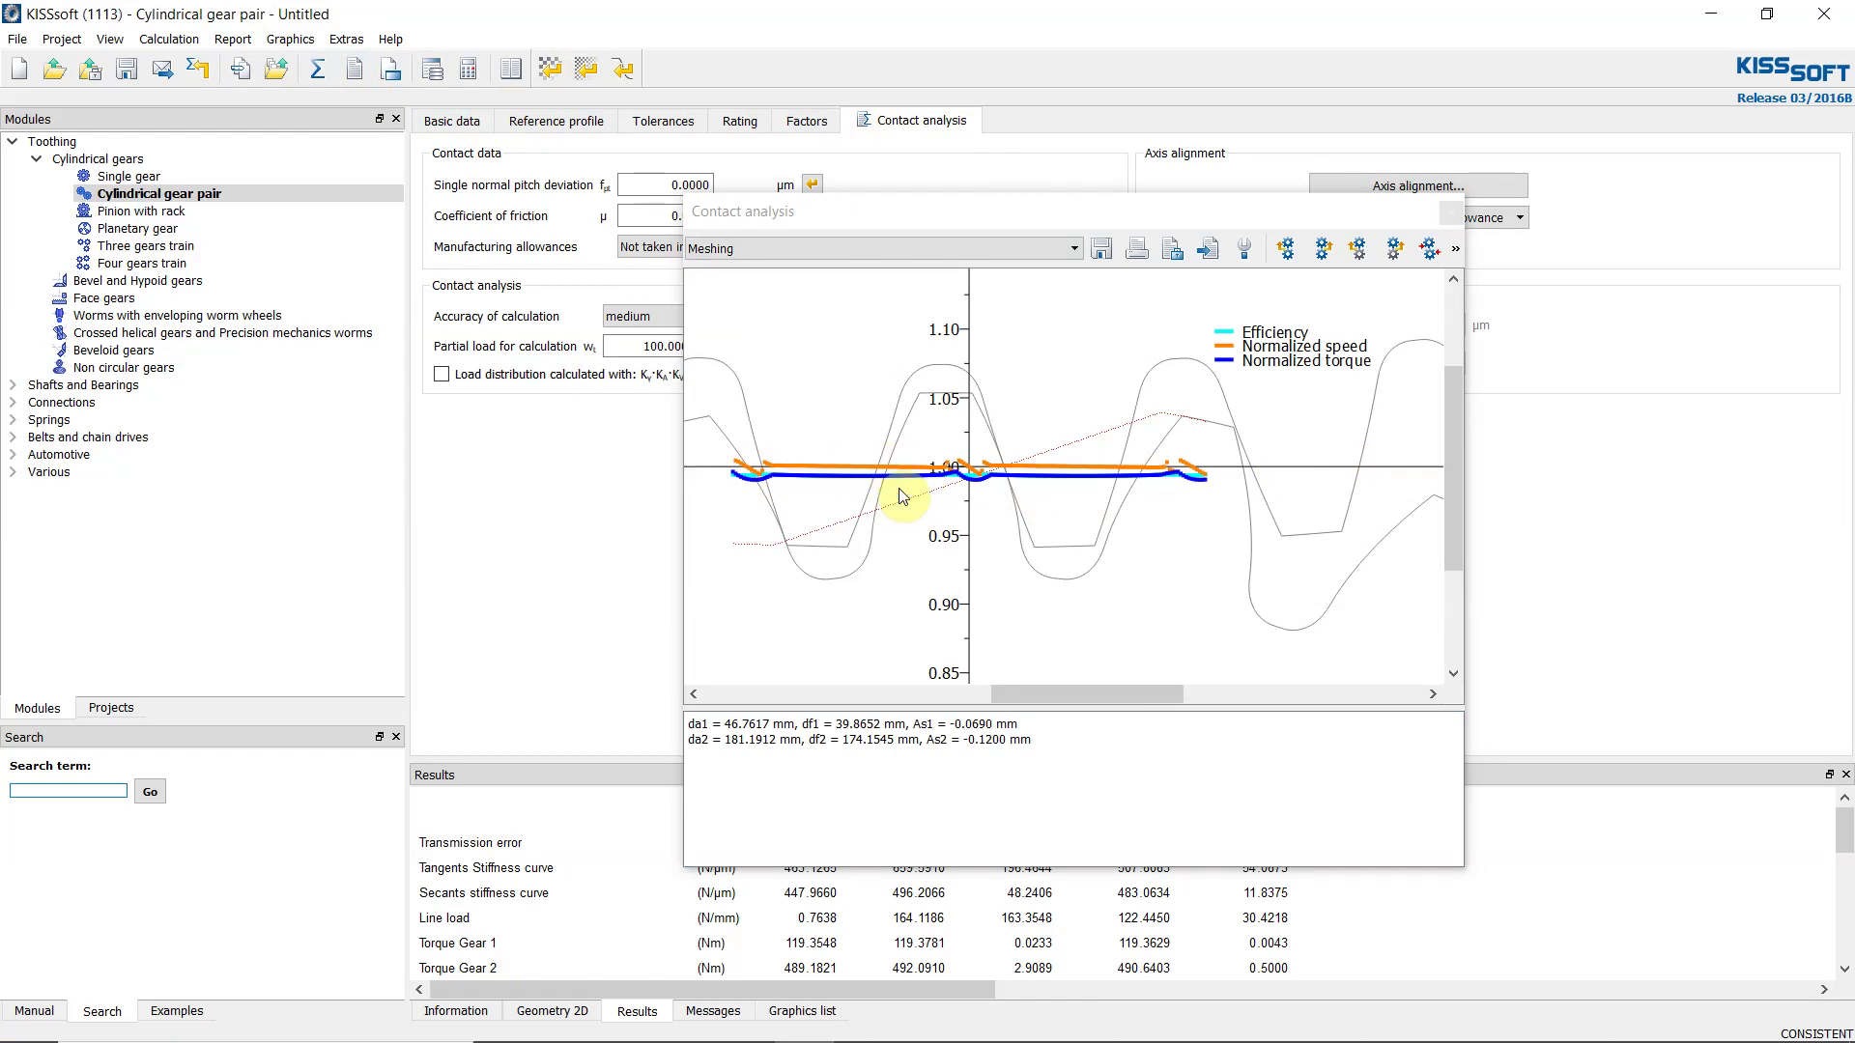
Step the meshing gears left and right, then lock the graphic as 'Graphics - locked'.
{"action": "left_click_drag", "start_coordinate": [1062, 218], "coordinate": [1042, 275]}
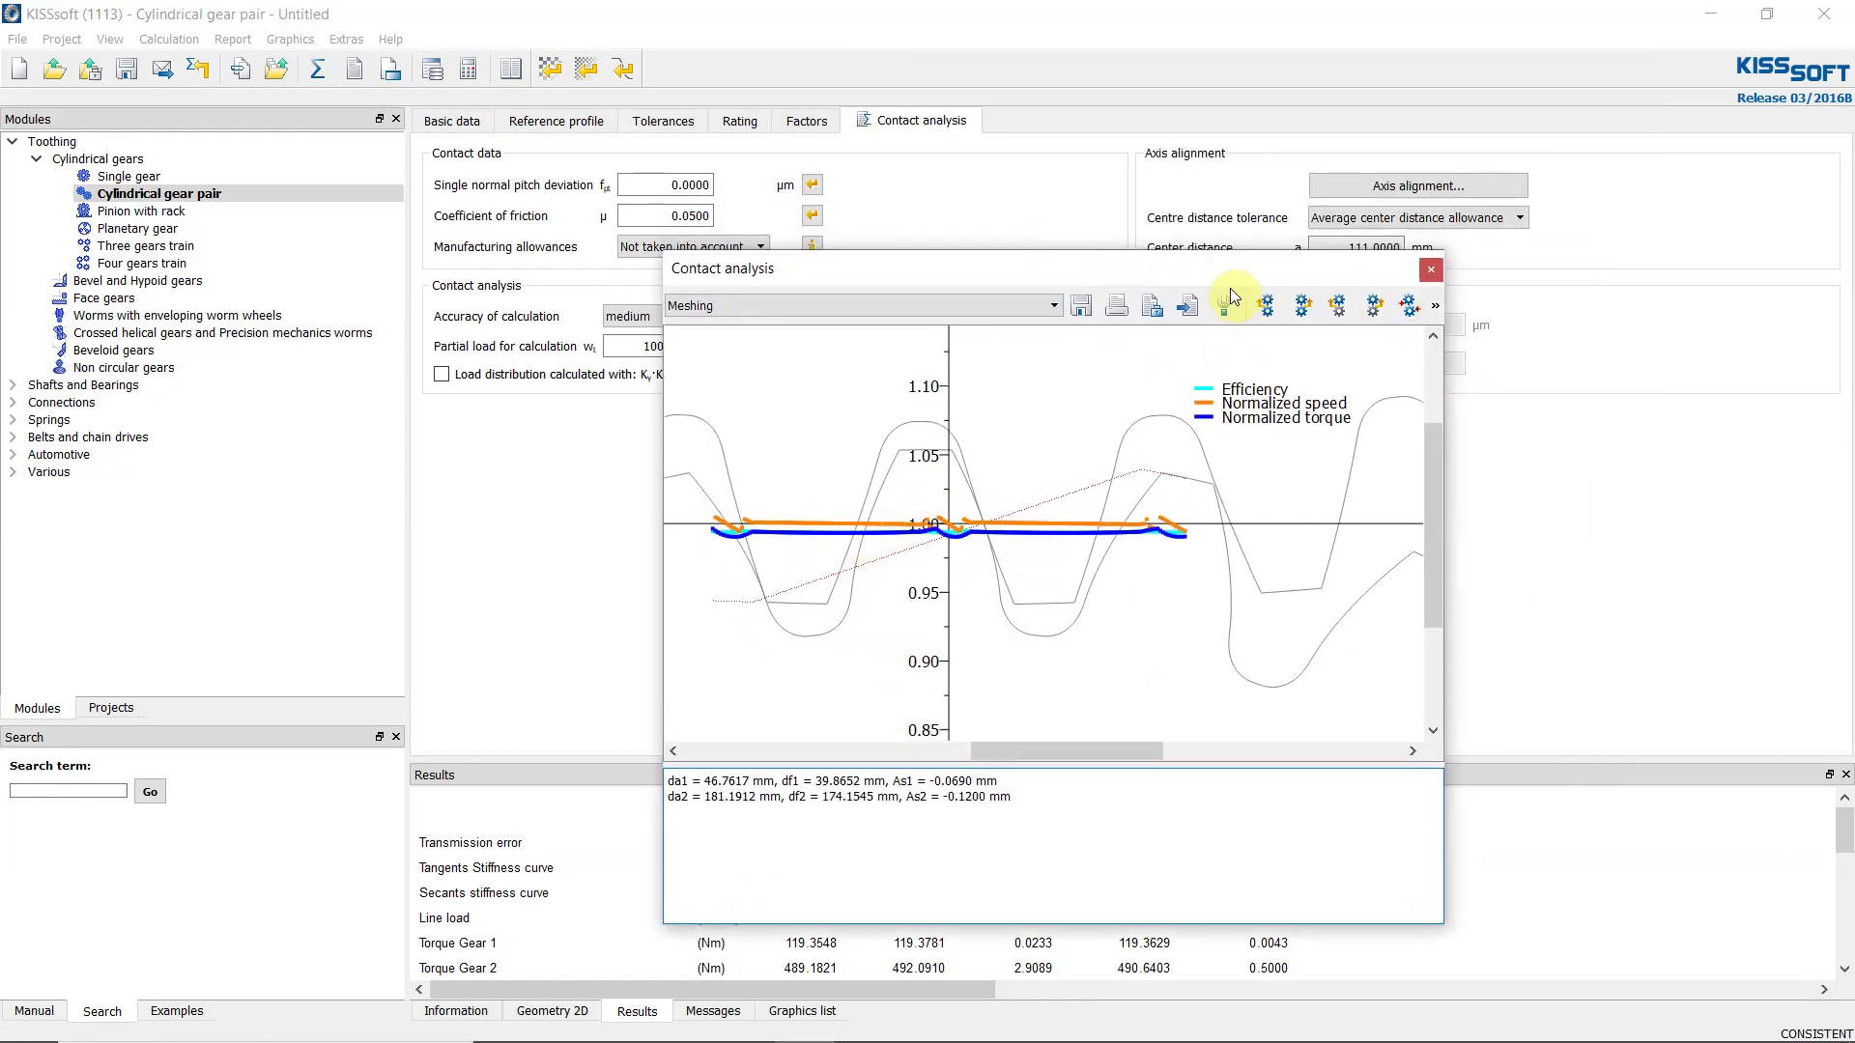
{"action": "left_click", "coordinate": [1265, 311]}
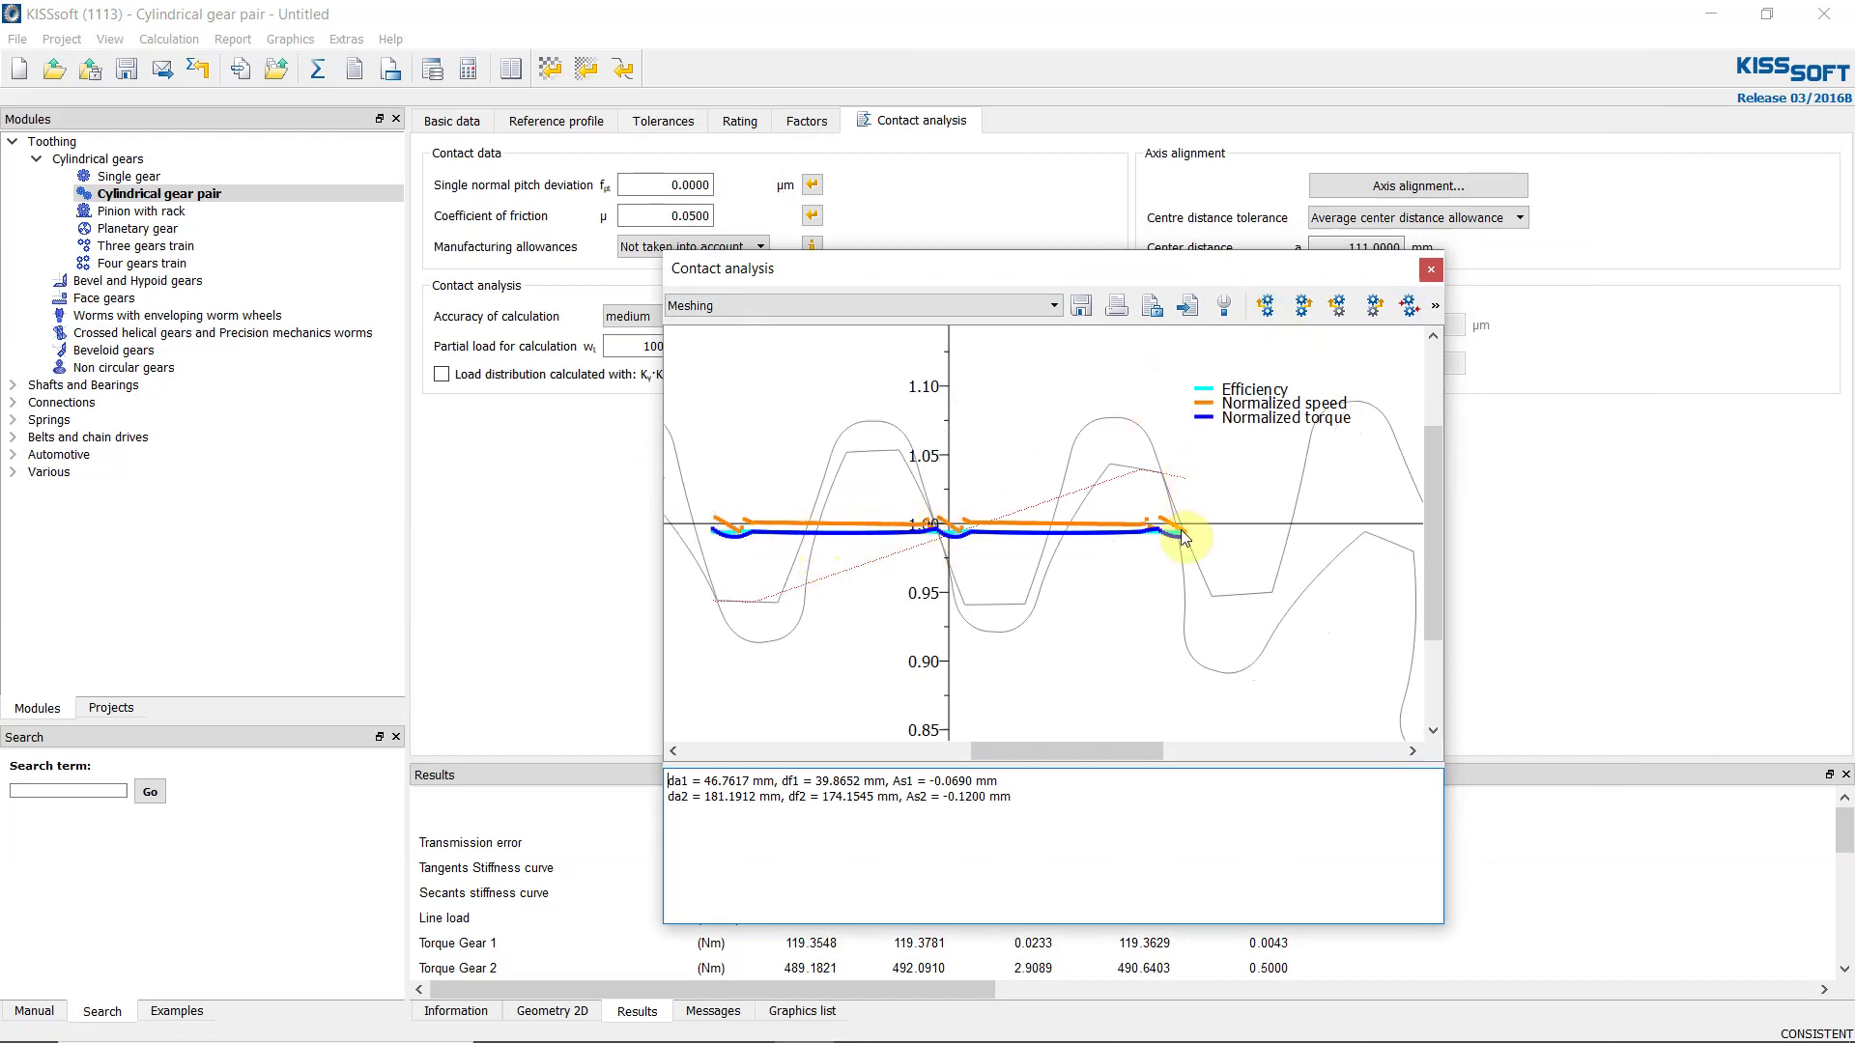
{"action": "left_click", "coordinate": [1304, 309]}
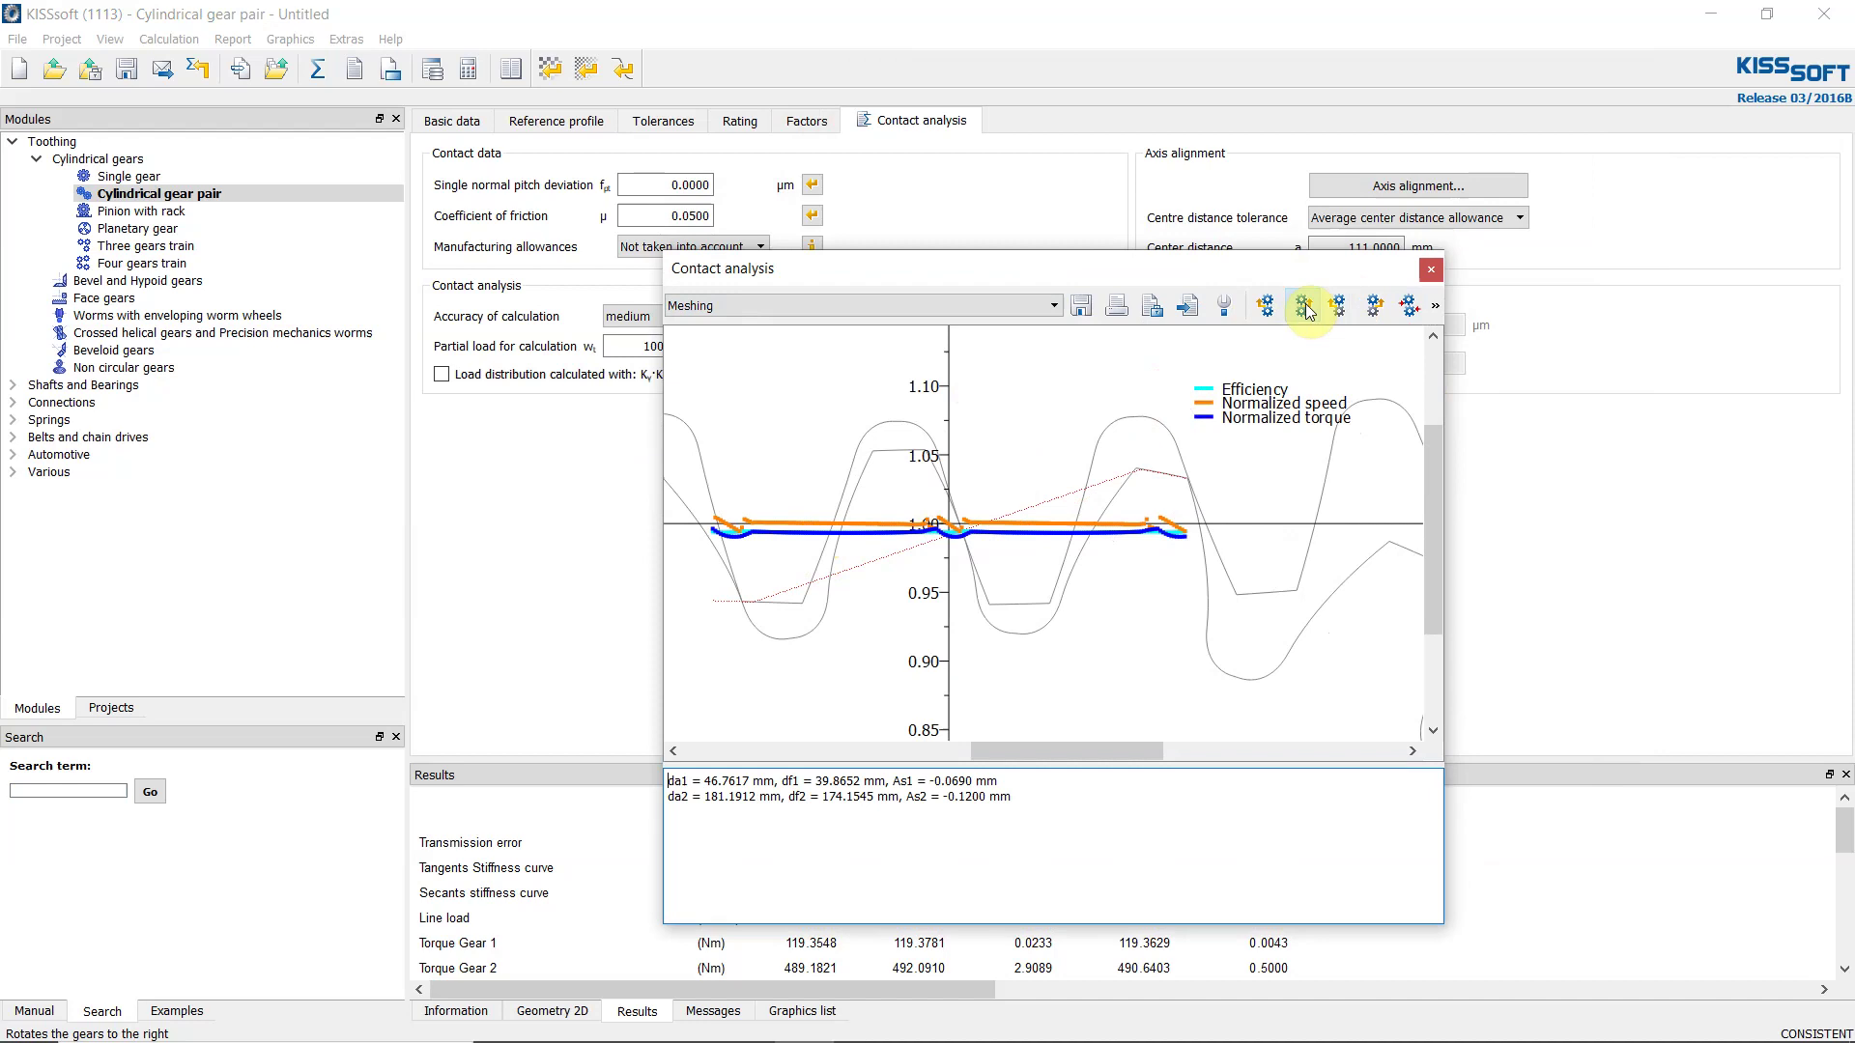
{"action": "left_click", "coordinate": [1304, 308]}
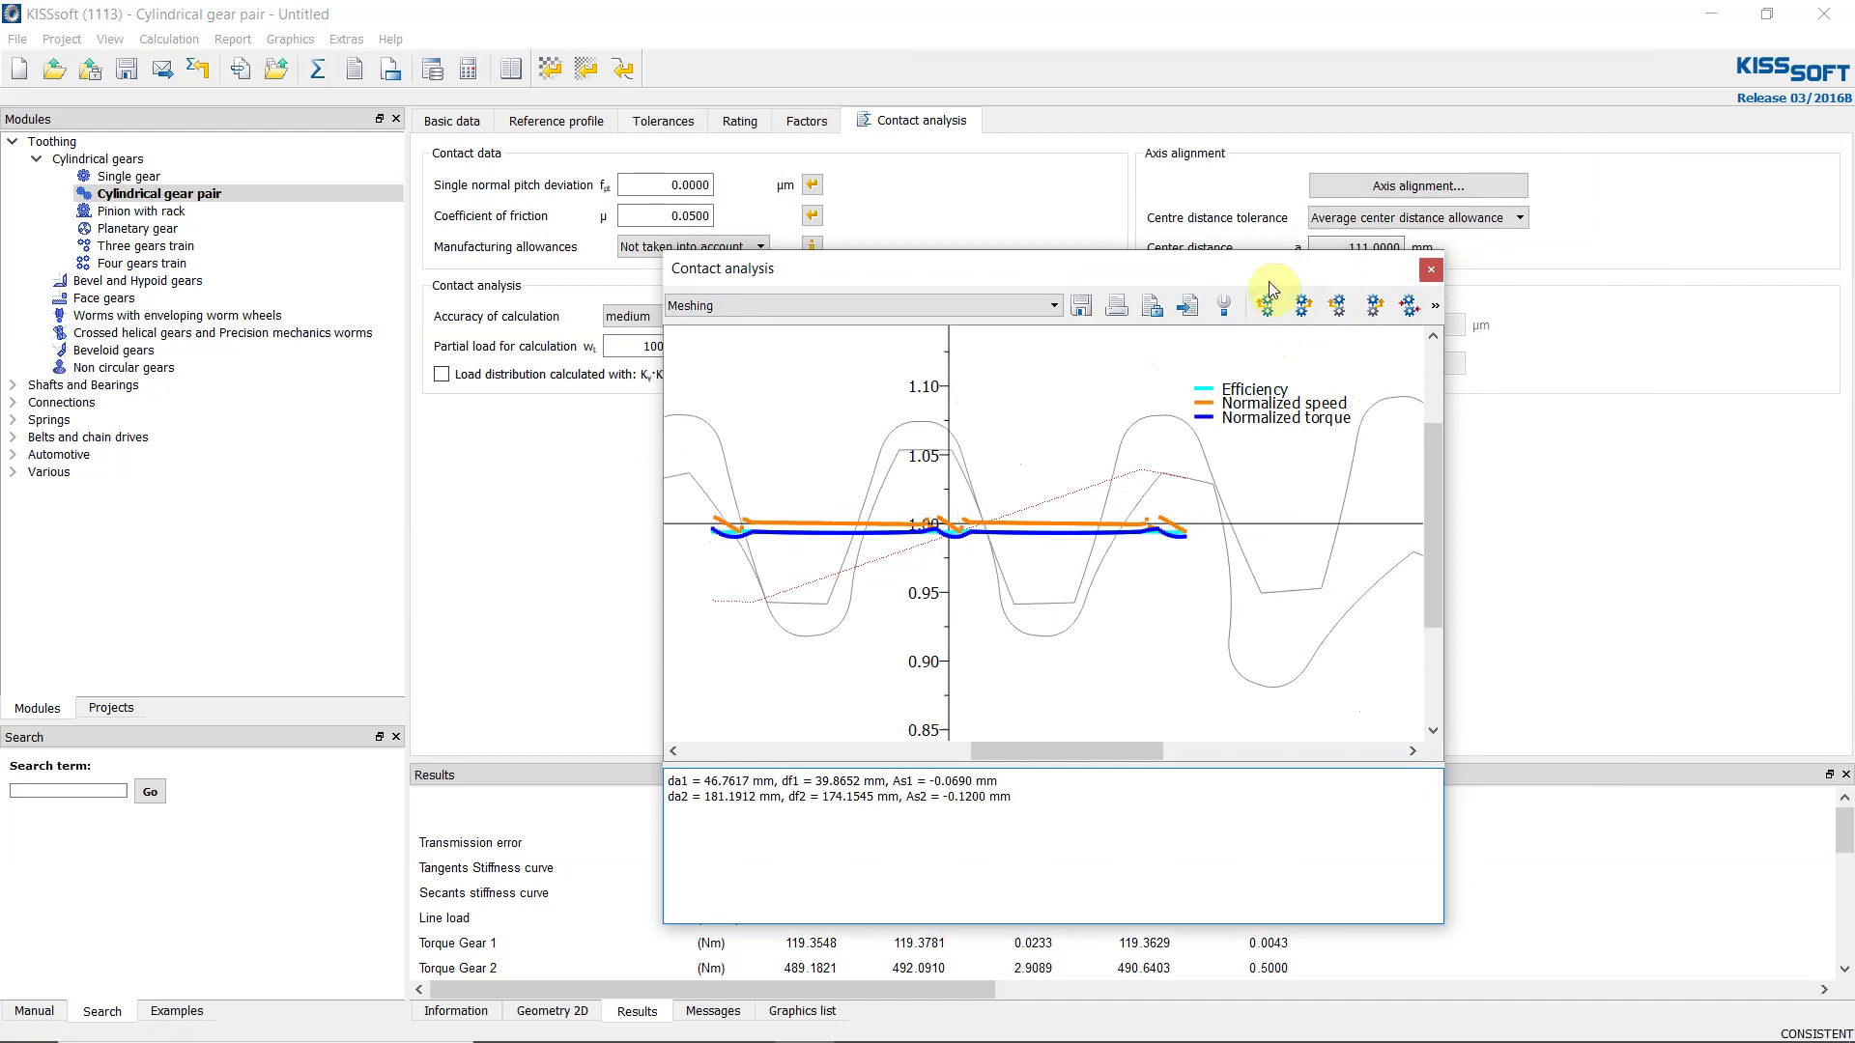
{"action": "left_click", "coordinate": [1227, 308]}
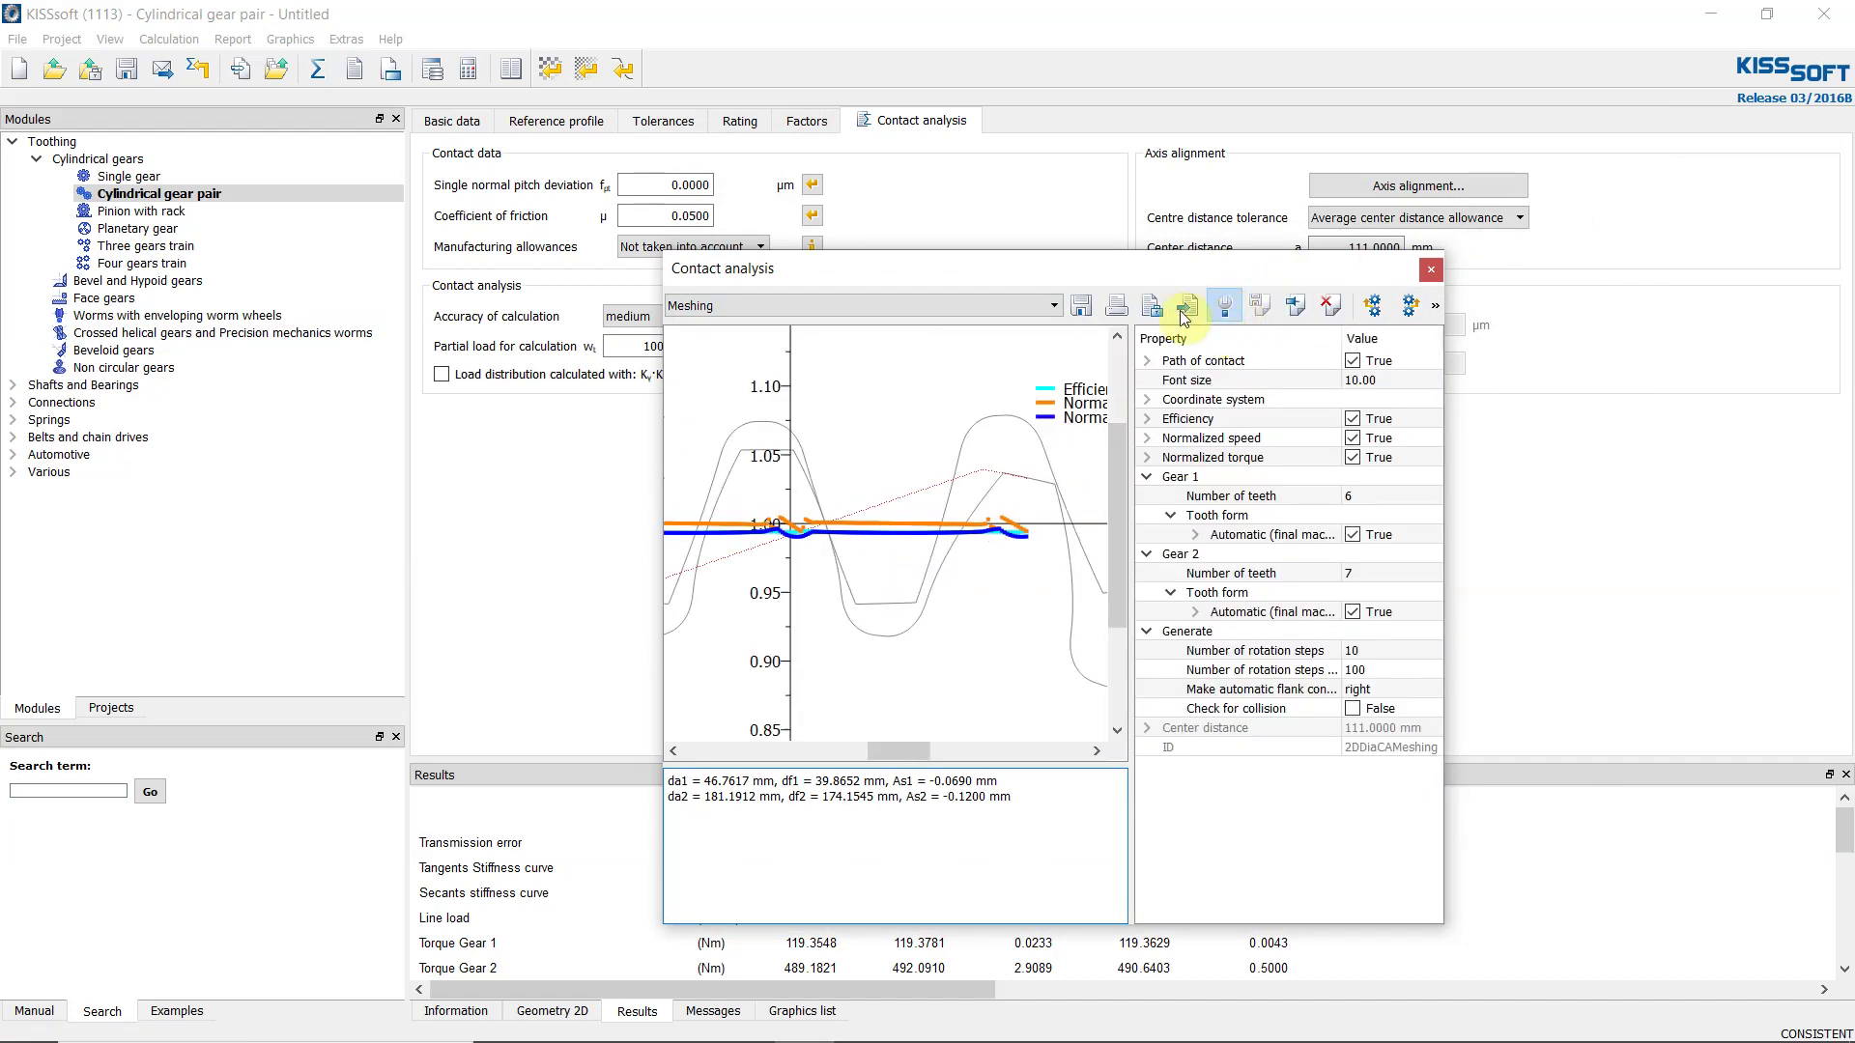
{"action": "left_click", "coordinate": [1227, 307]}
{"action": "left_click", "coordinate": [1157, 306]}
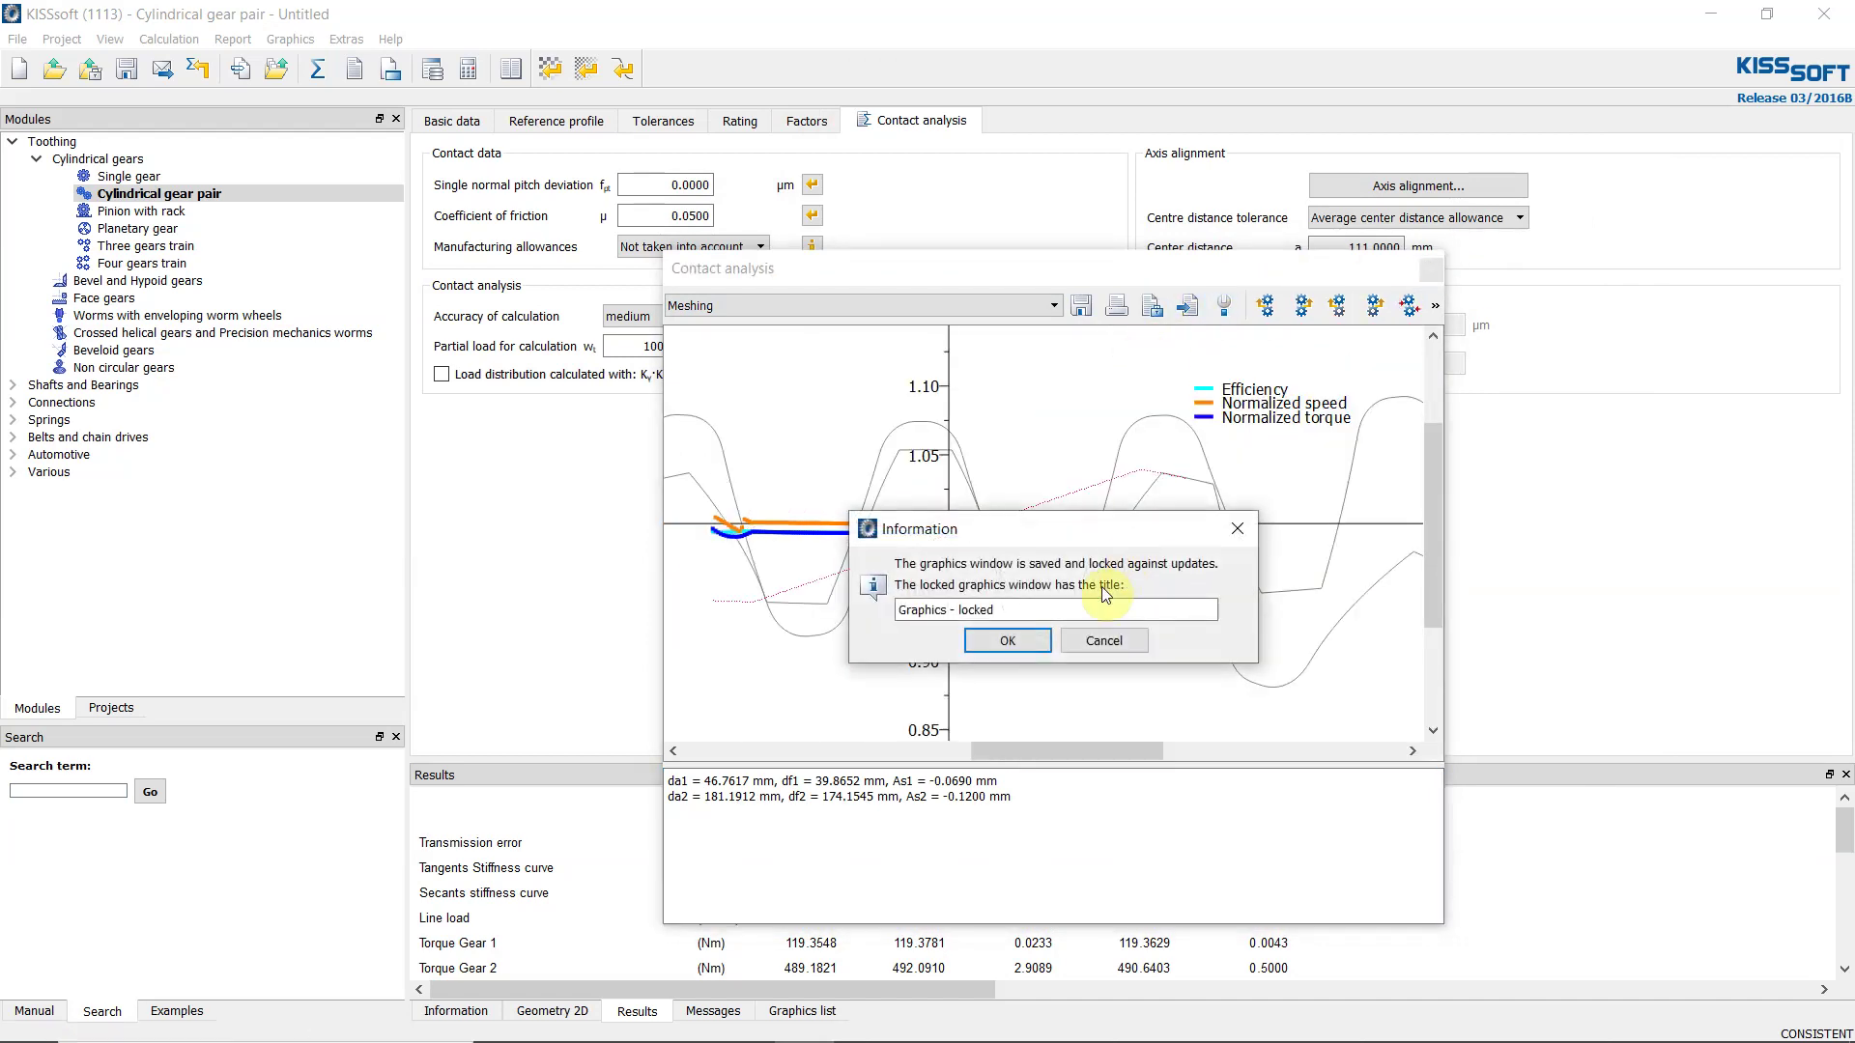
{"action": "left_click", "coordinate": [1007, 642]}
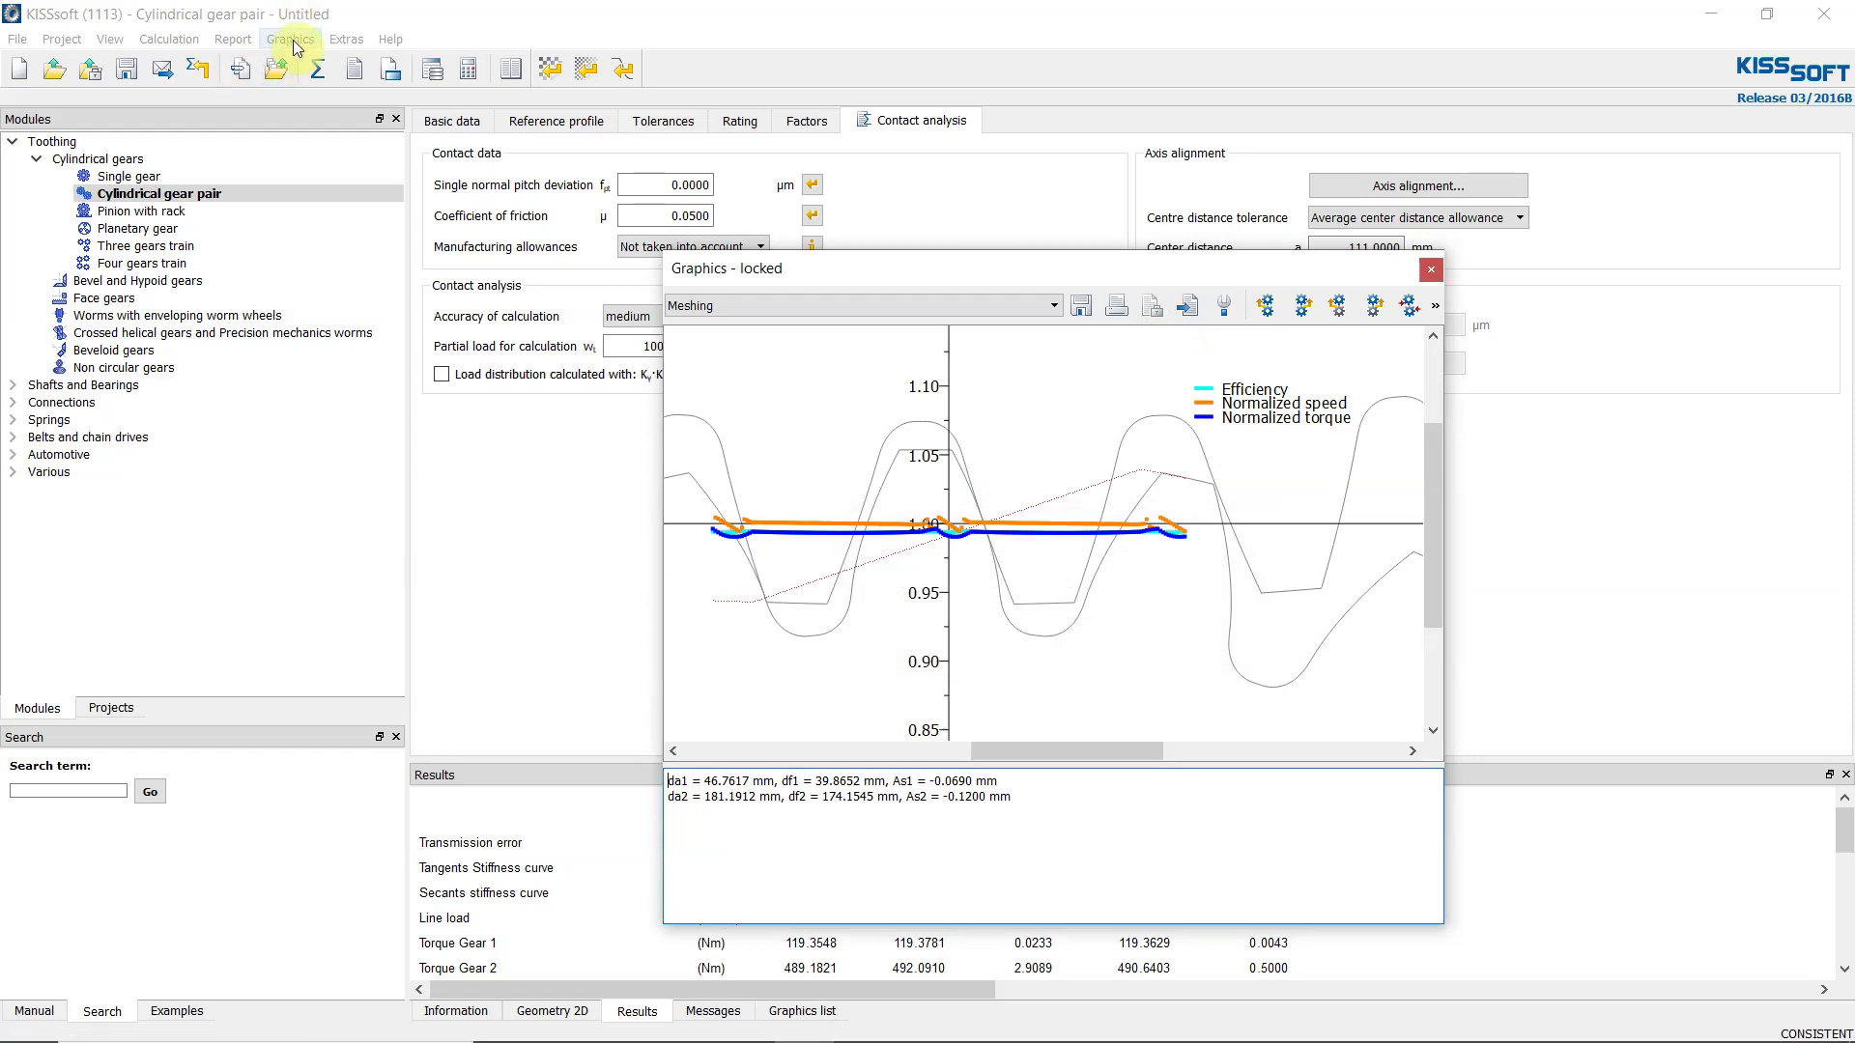
{"action": "left_click", "coordinate": [293, 43]}
Display Gear A's tooth stress distribution and enlarge its window.
{"action": "mouse_move", "coordinate": [367, 134]}
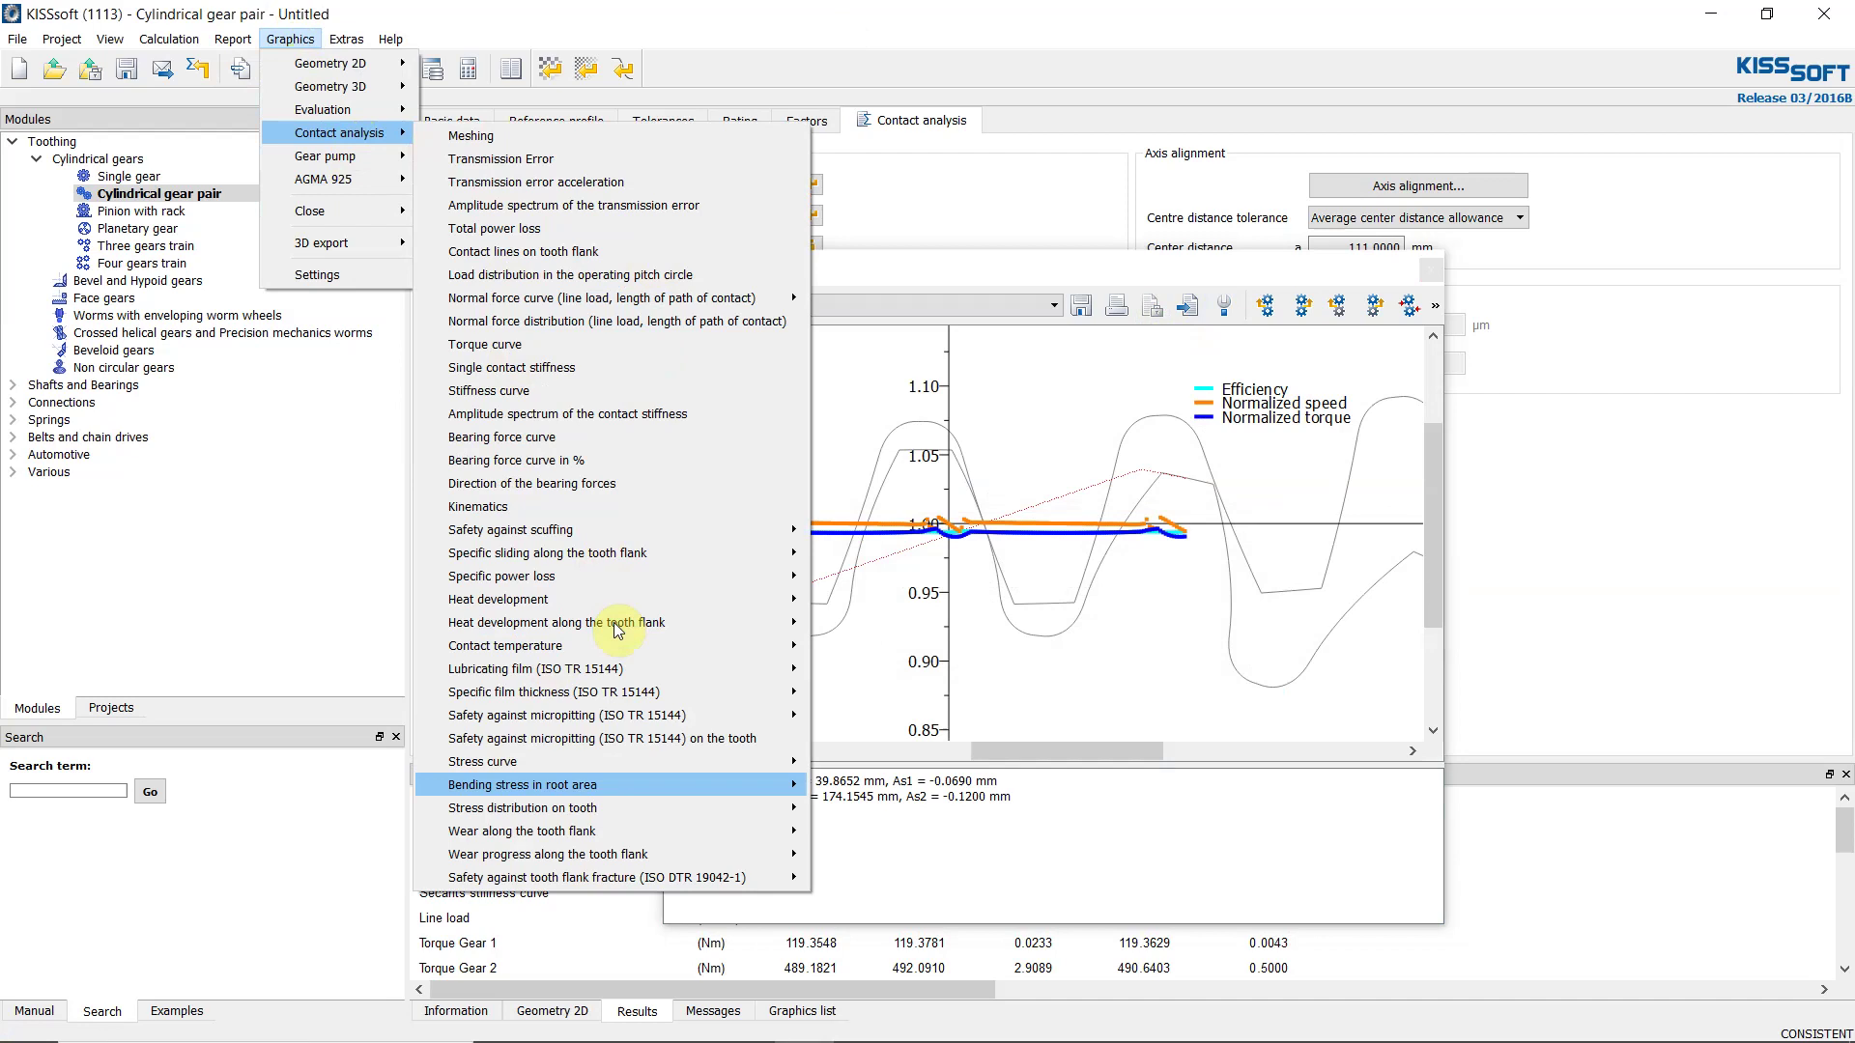
{"action": "mouse_move", "coordinate": [665, 818]}
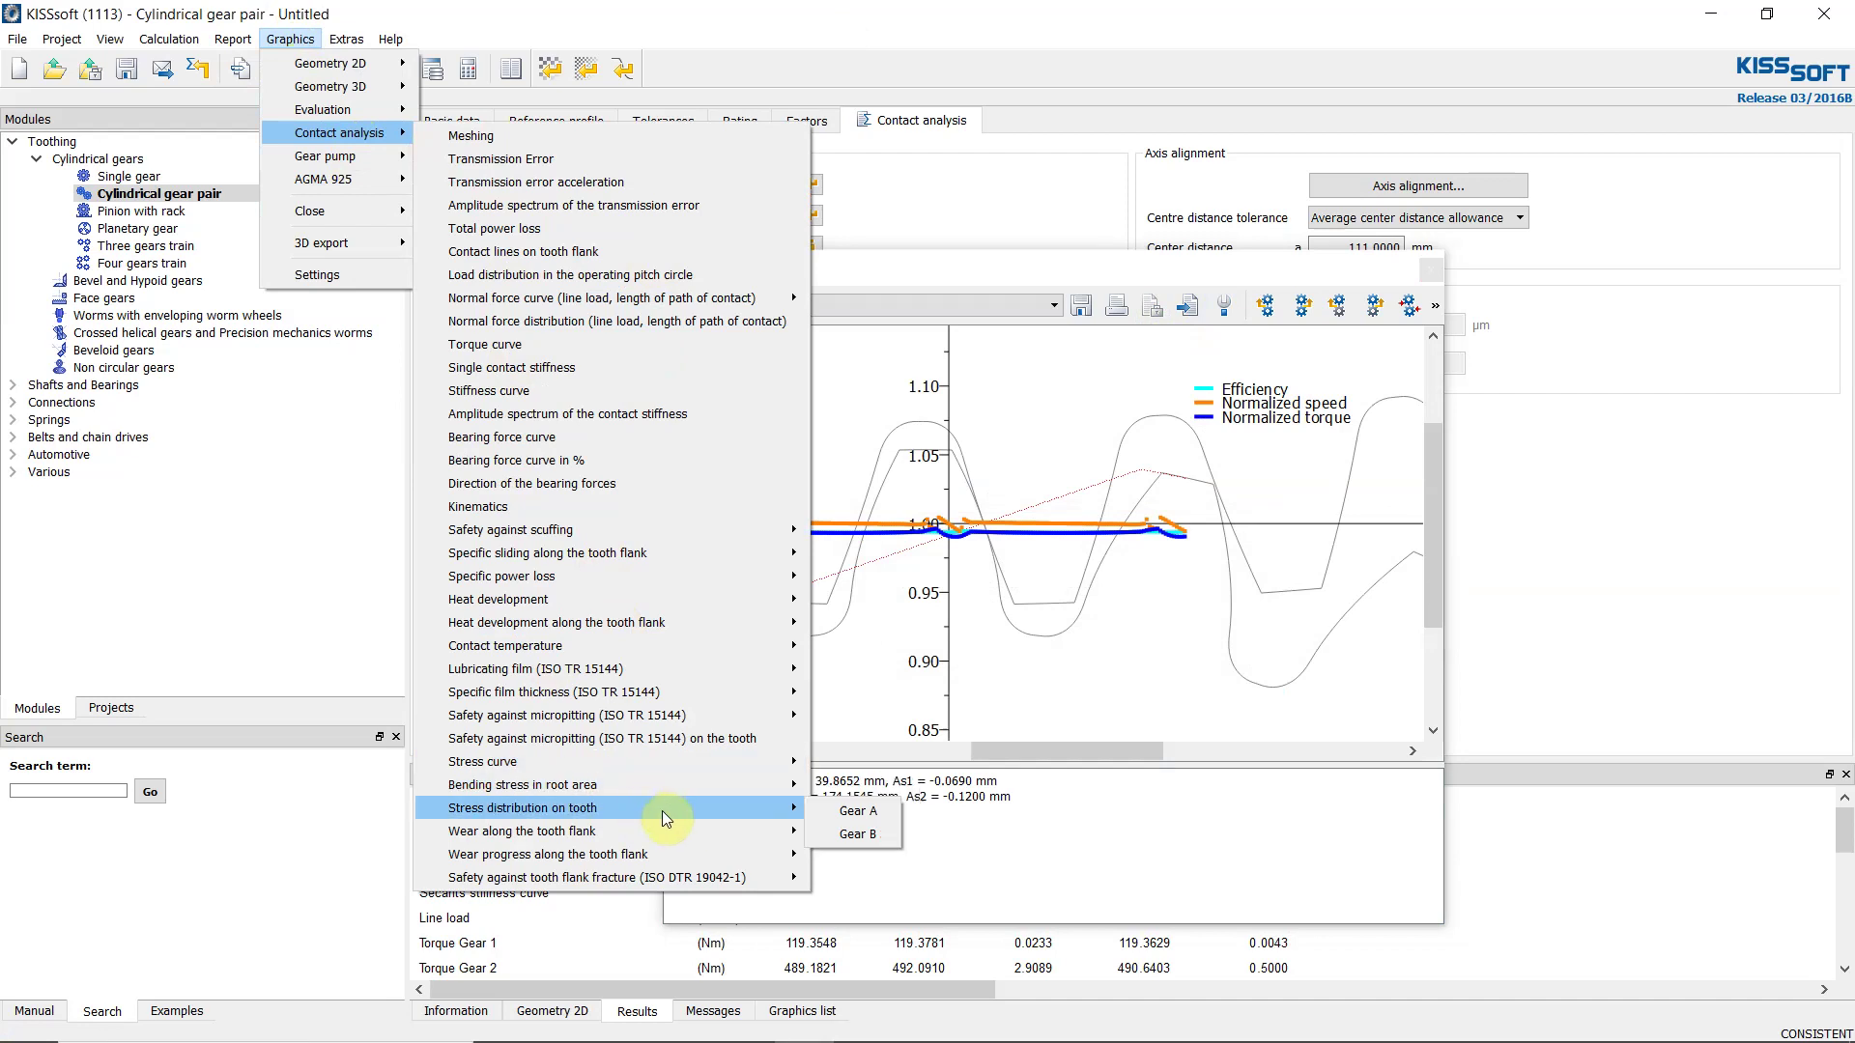
{"action": "left_click", "coordinate": [817, 822]}
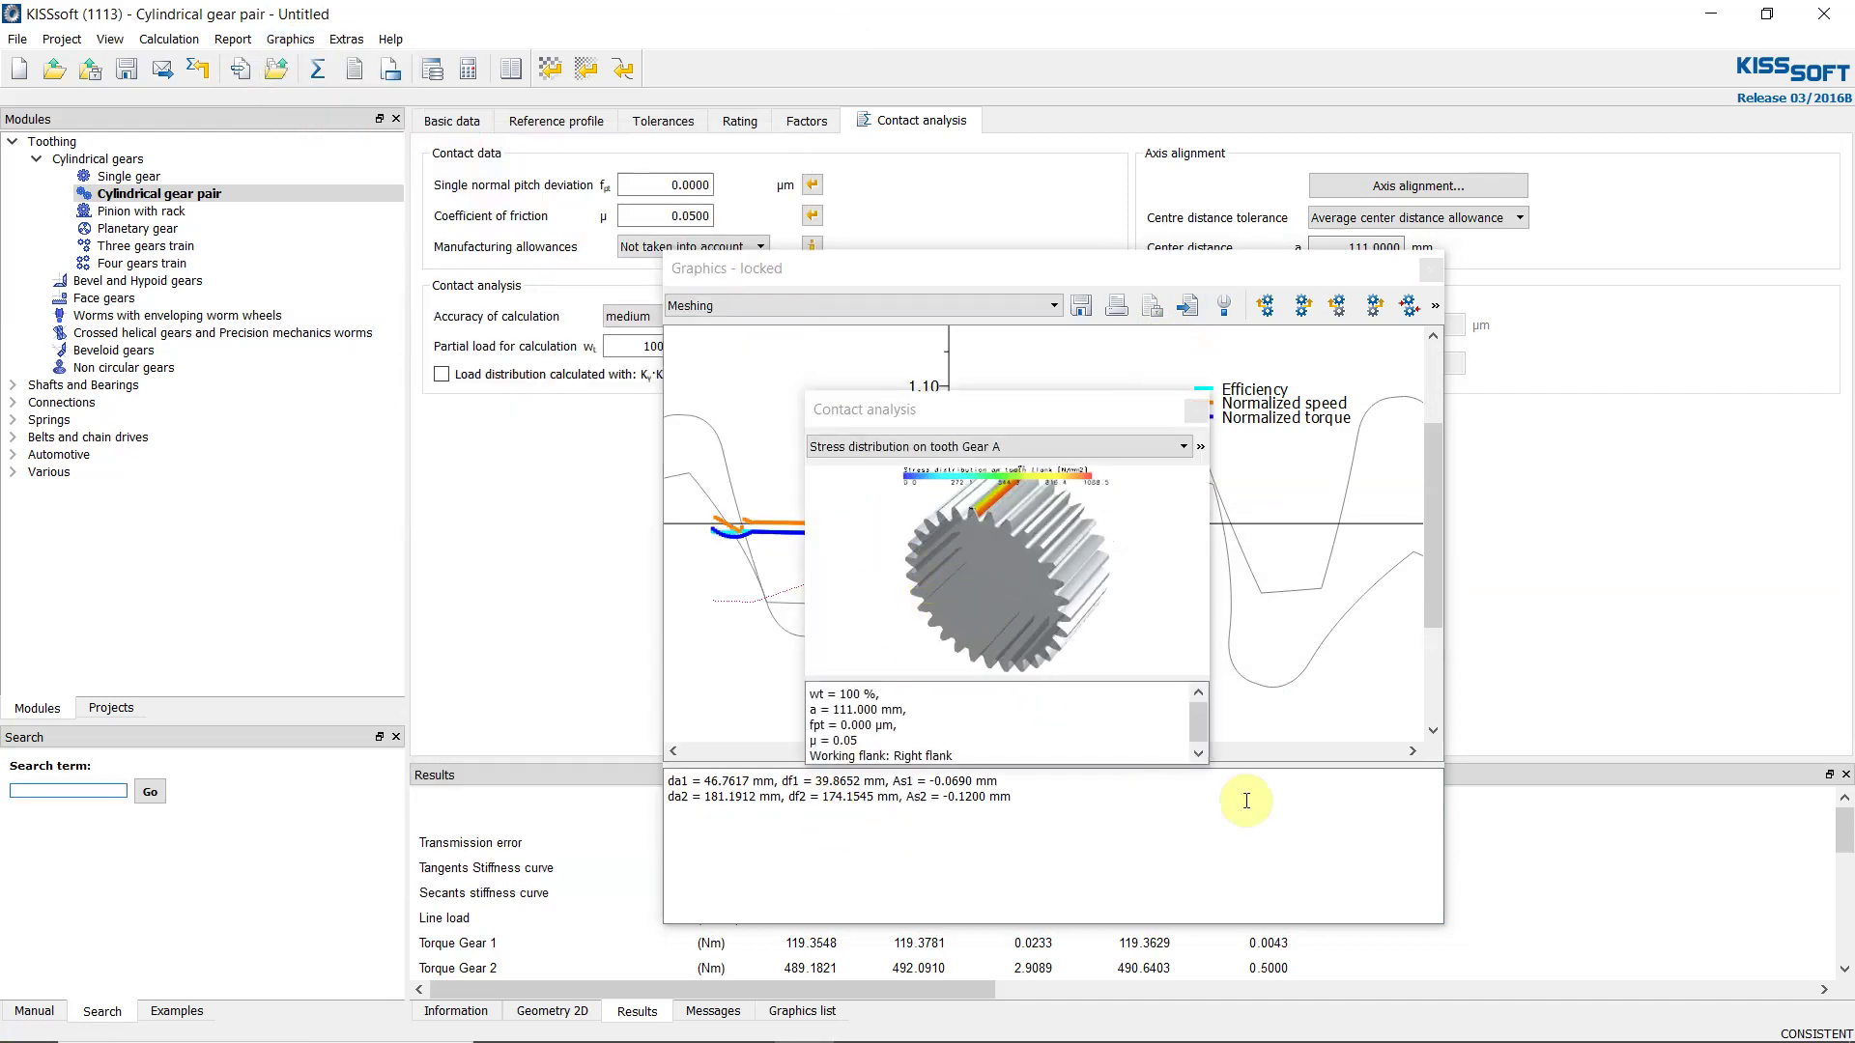
{"action": "left_click", "coordinate": [1212, 765]}
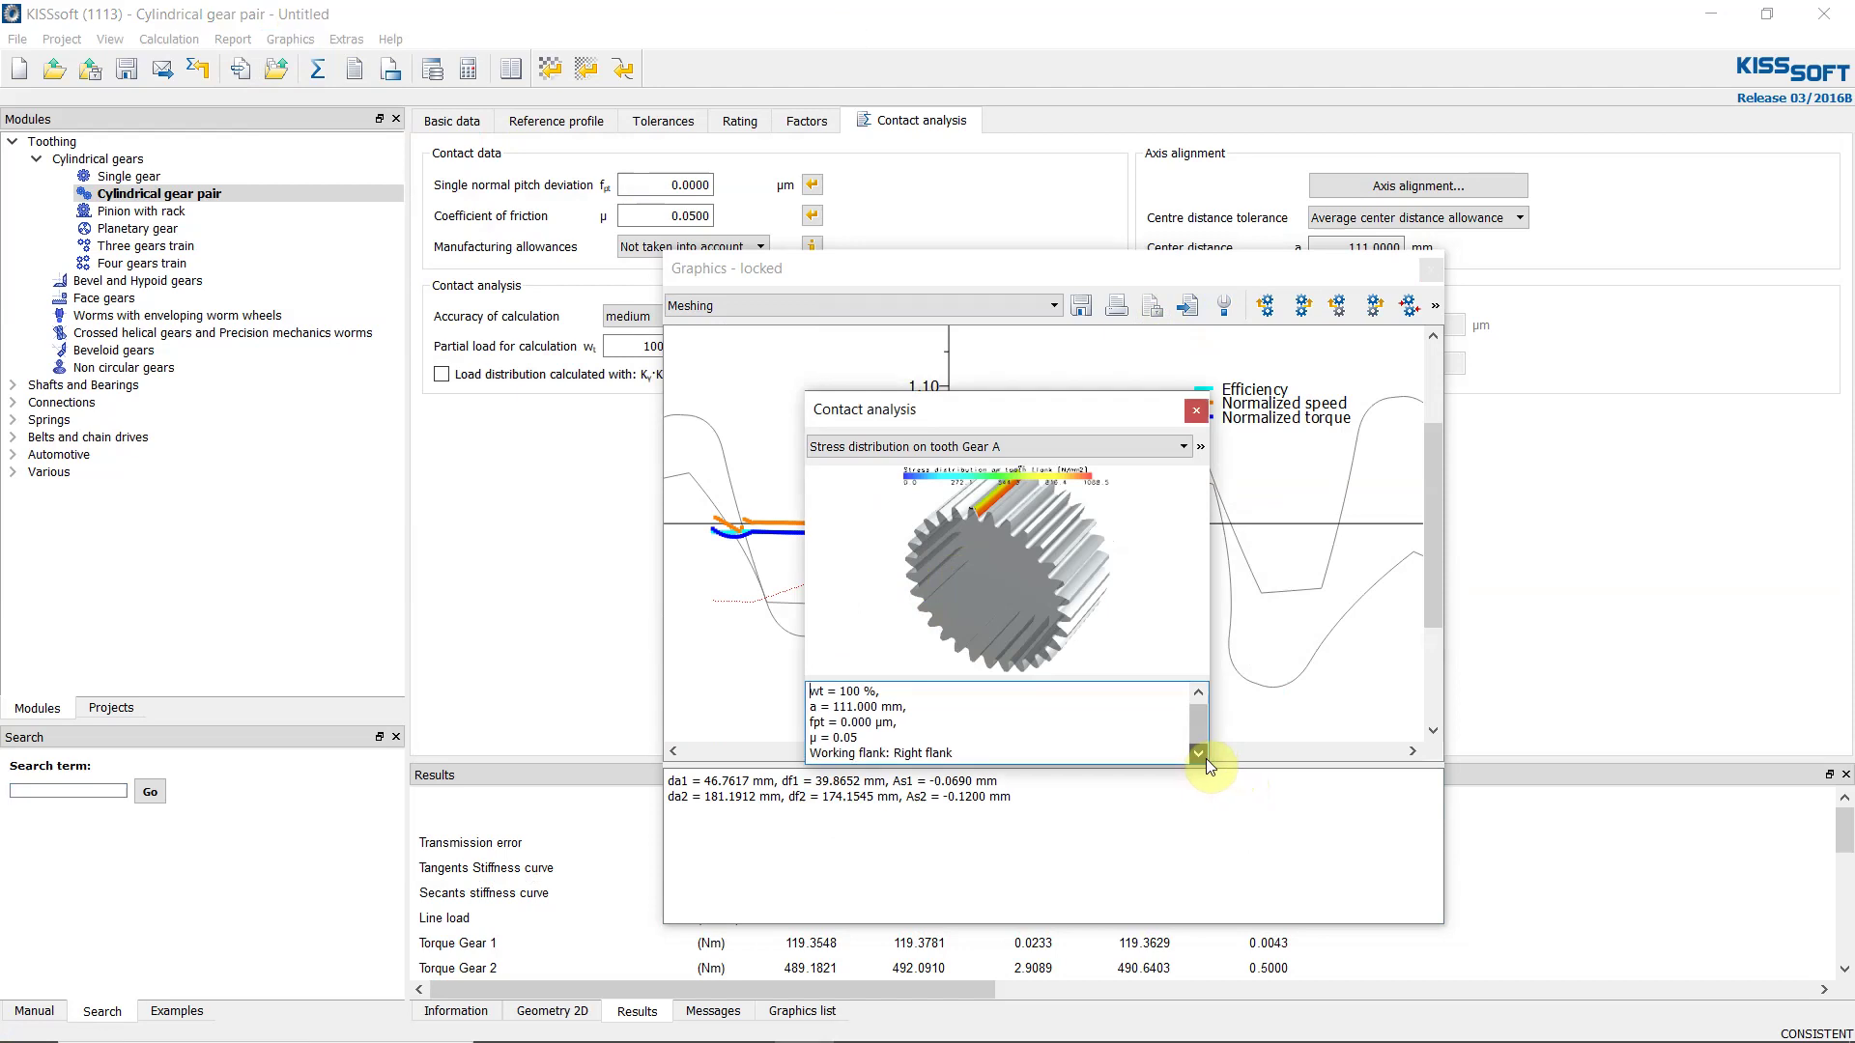
{"action": "left_click_drag", "start_coordinate": [1209, 765], "coordinate": [1547, 1039]}
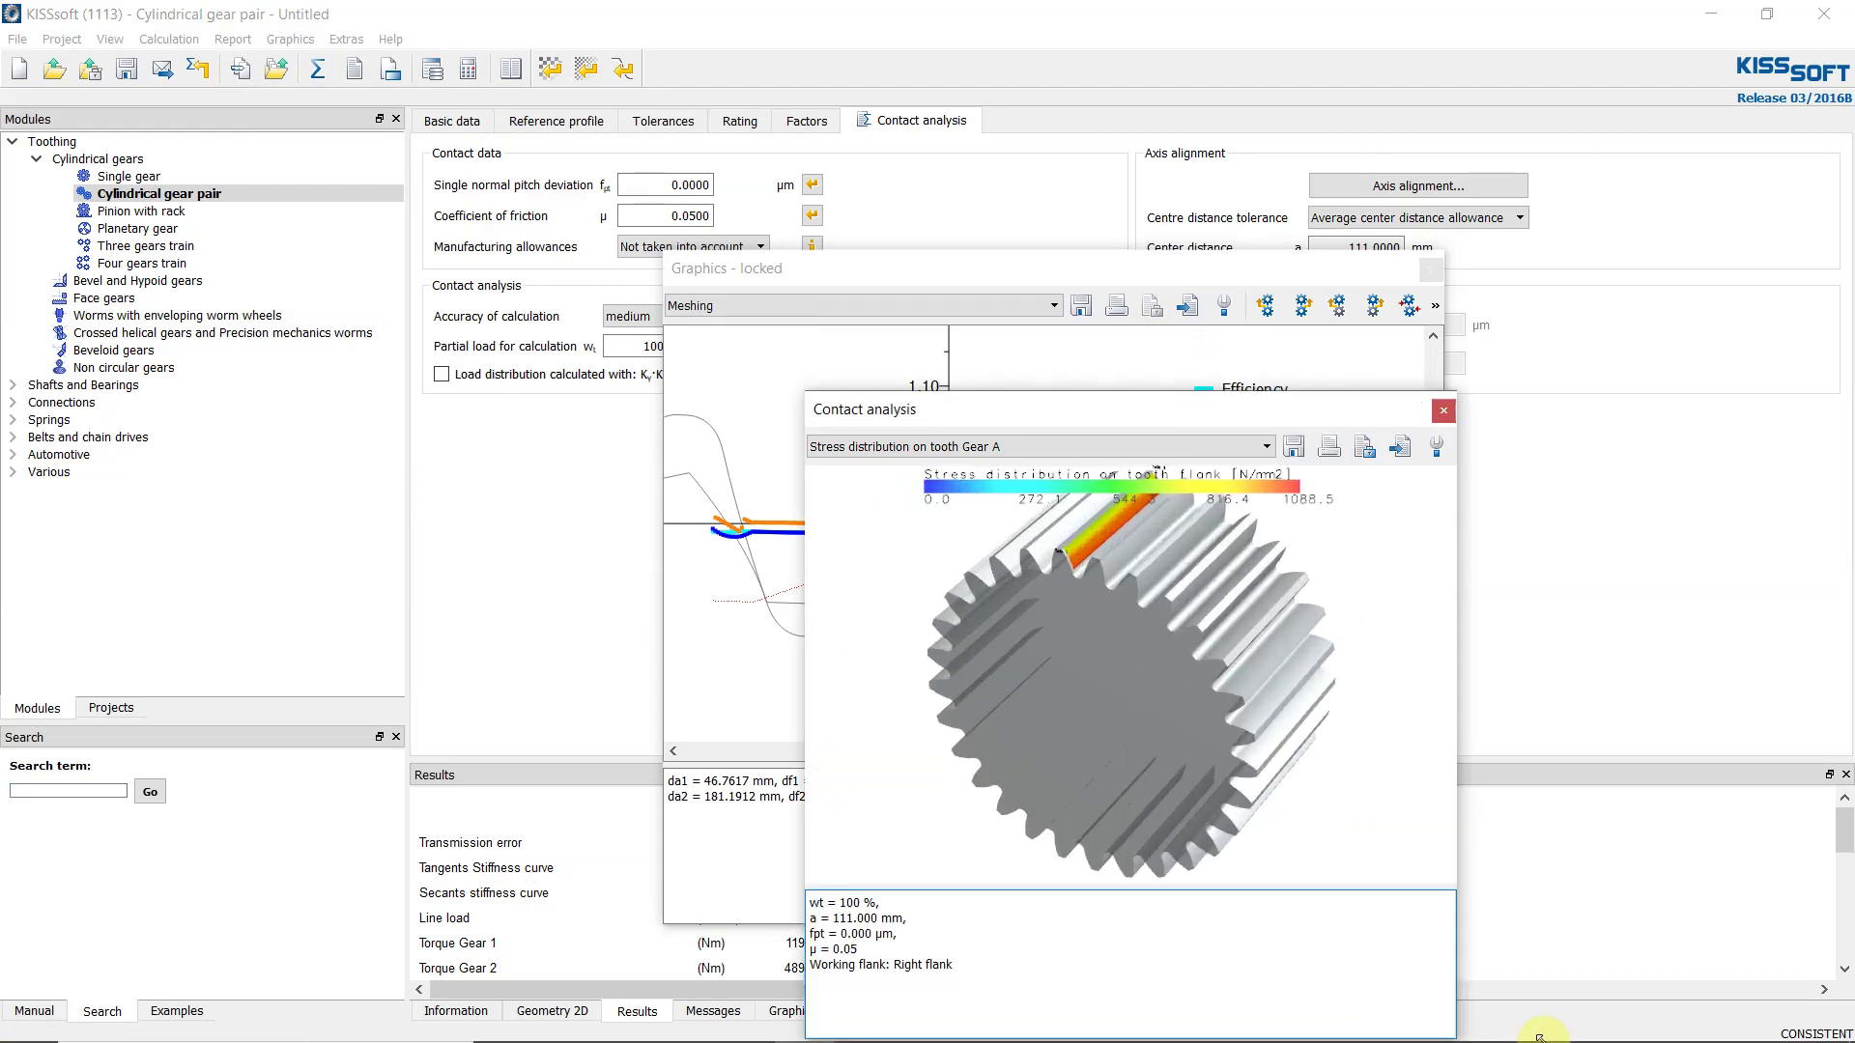
{"action": "scroll", "coordinate": [1372, 647], "scroll_direction": "up", "scroll_amount": 2}
Pan onto the stressed flank peaking at 1088.5 N/mm² and lock the Gear A view.
{"action": "right_click", "coordinate": [1345, 605]}
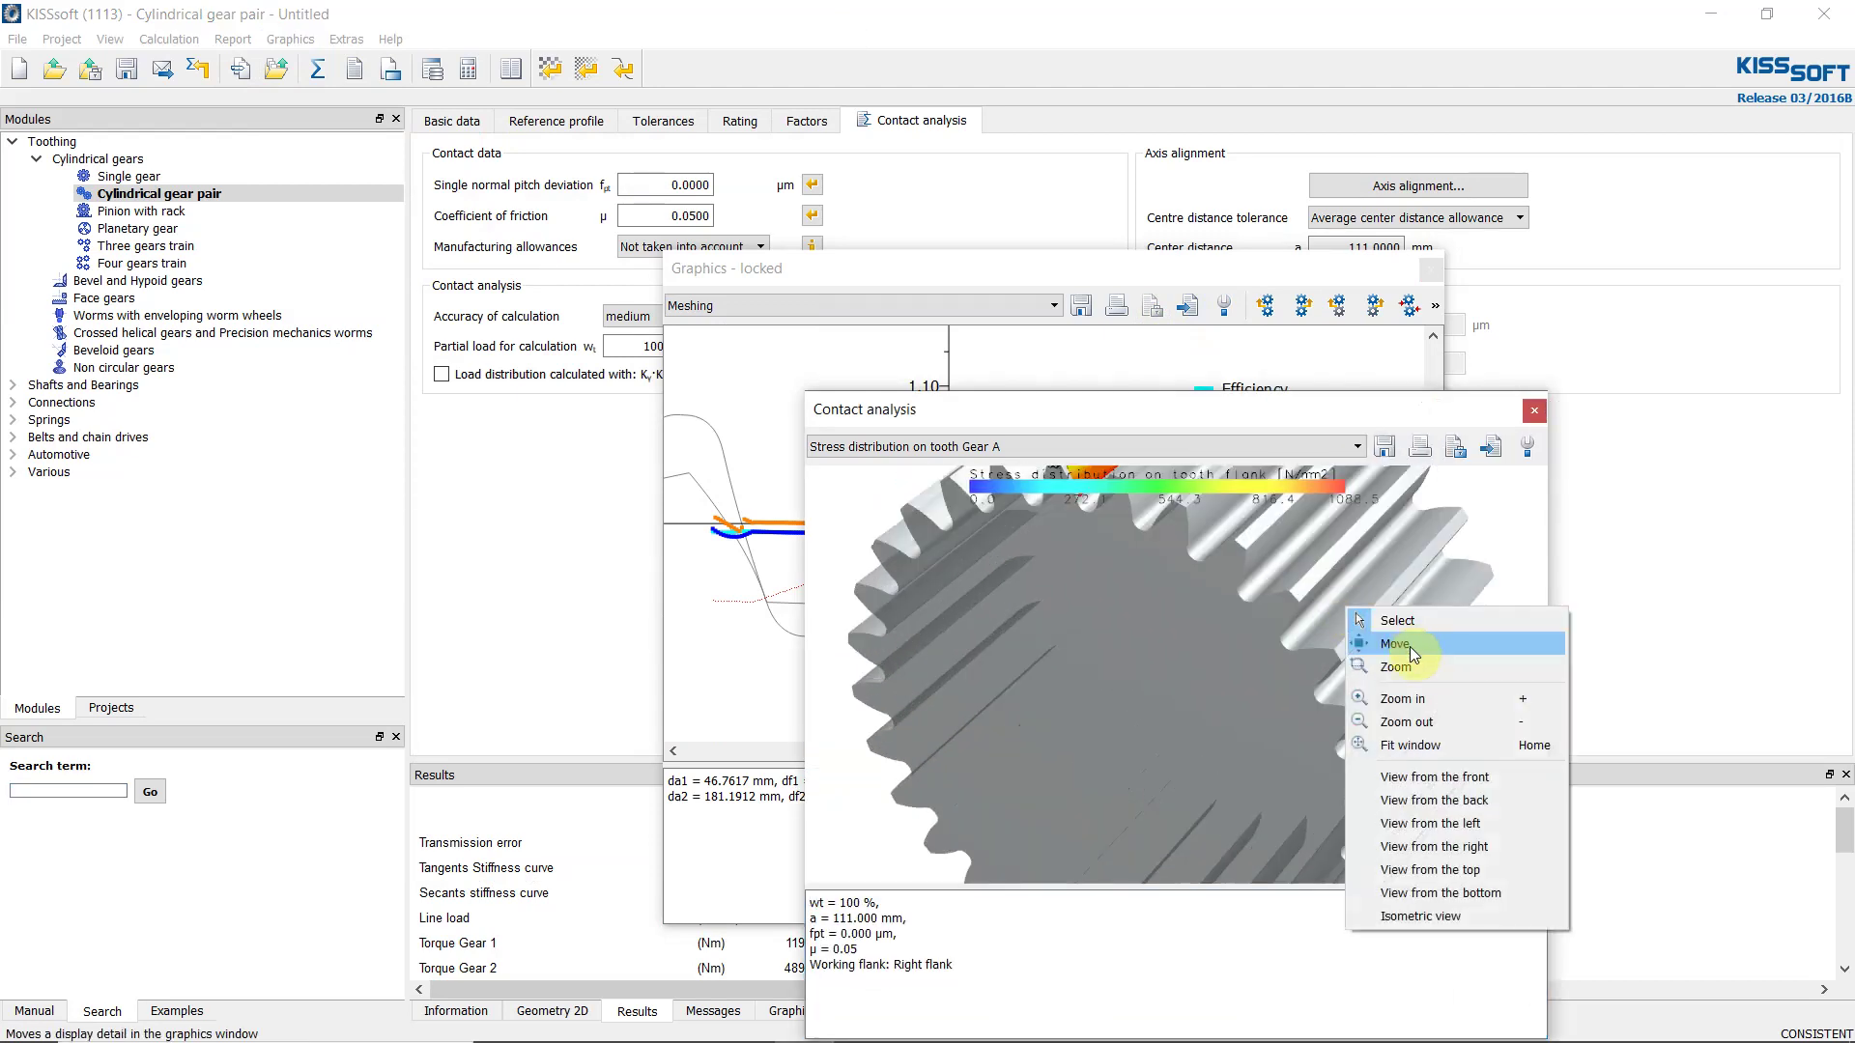
{"action": "left_click", "coordinate": [1411, 647]}
{"action": "left_click_drag", "start_coordinate": [1410, 646], "coordinate": [1244, 717]}
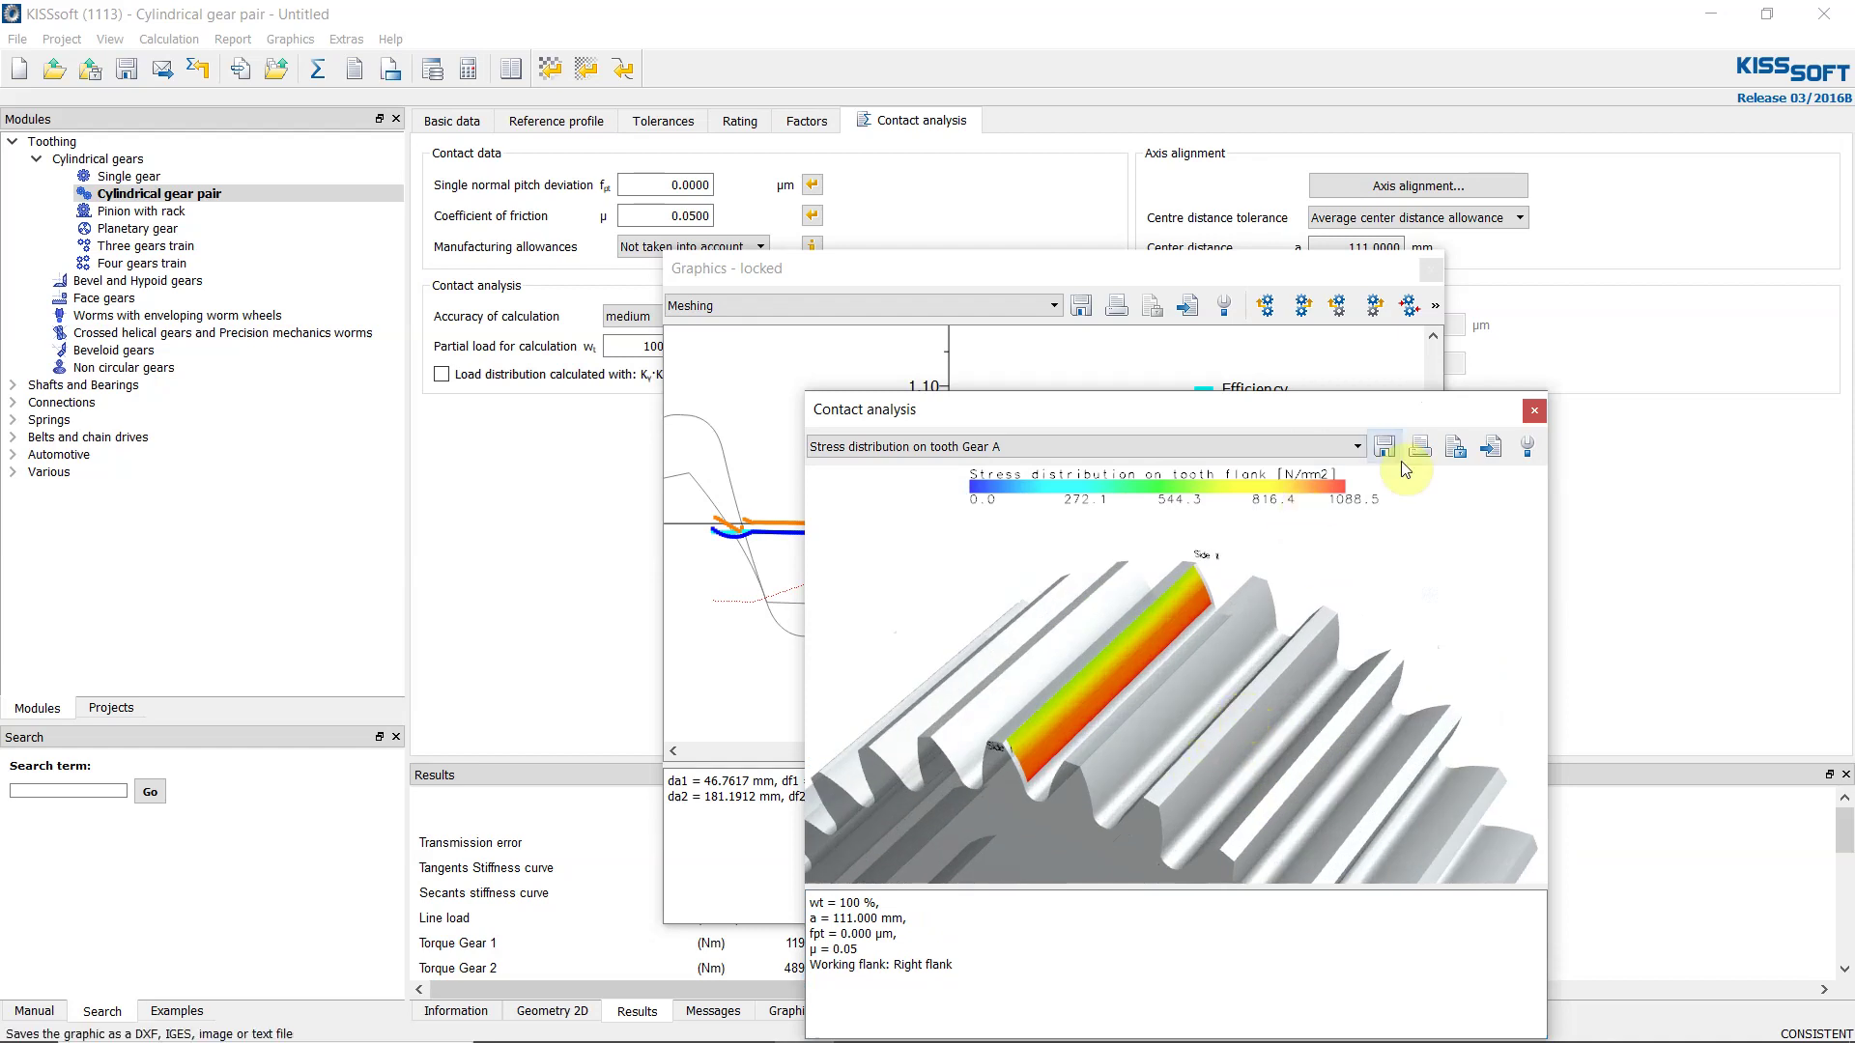
{"action": "left_click", "coordinate": [1457, 448]}
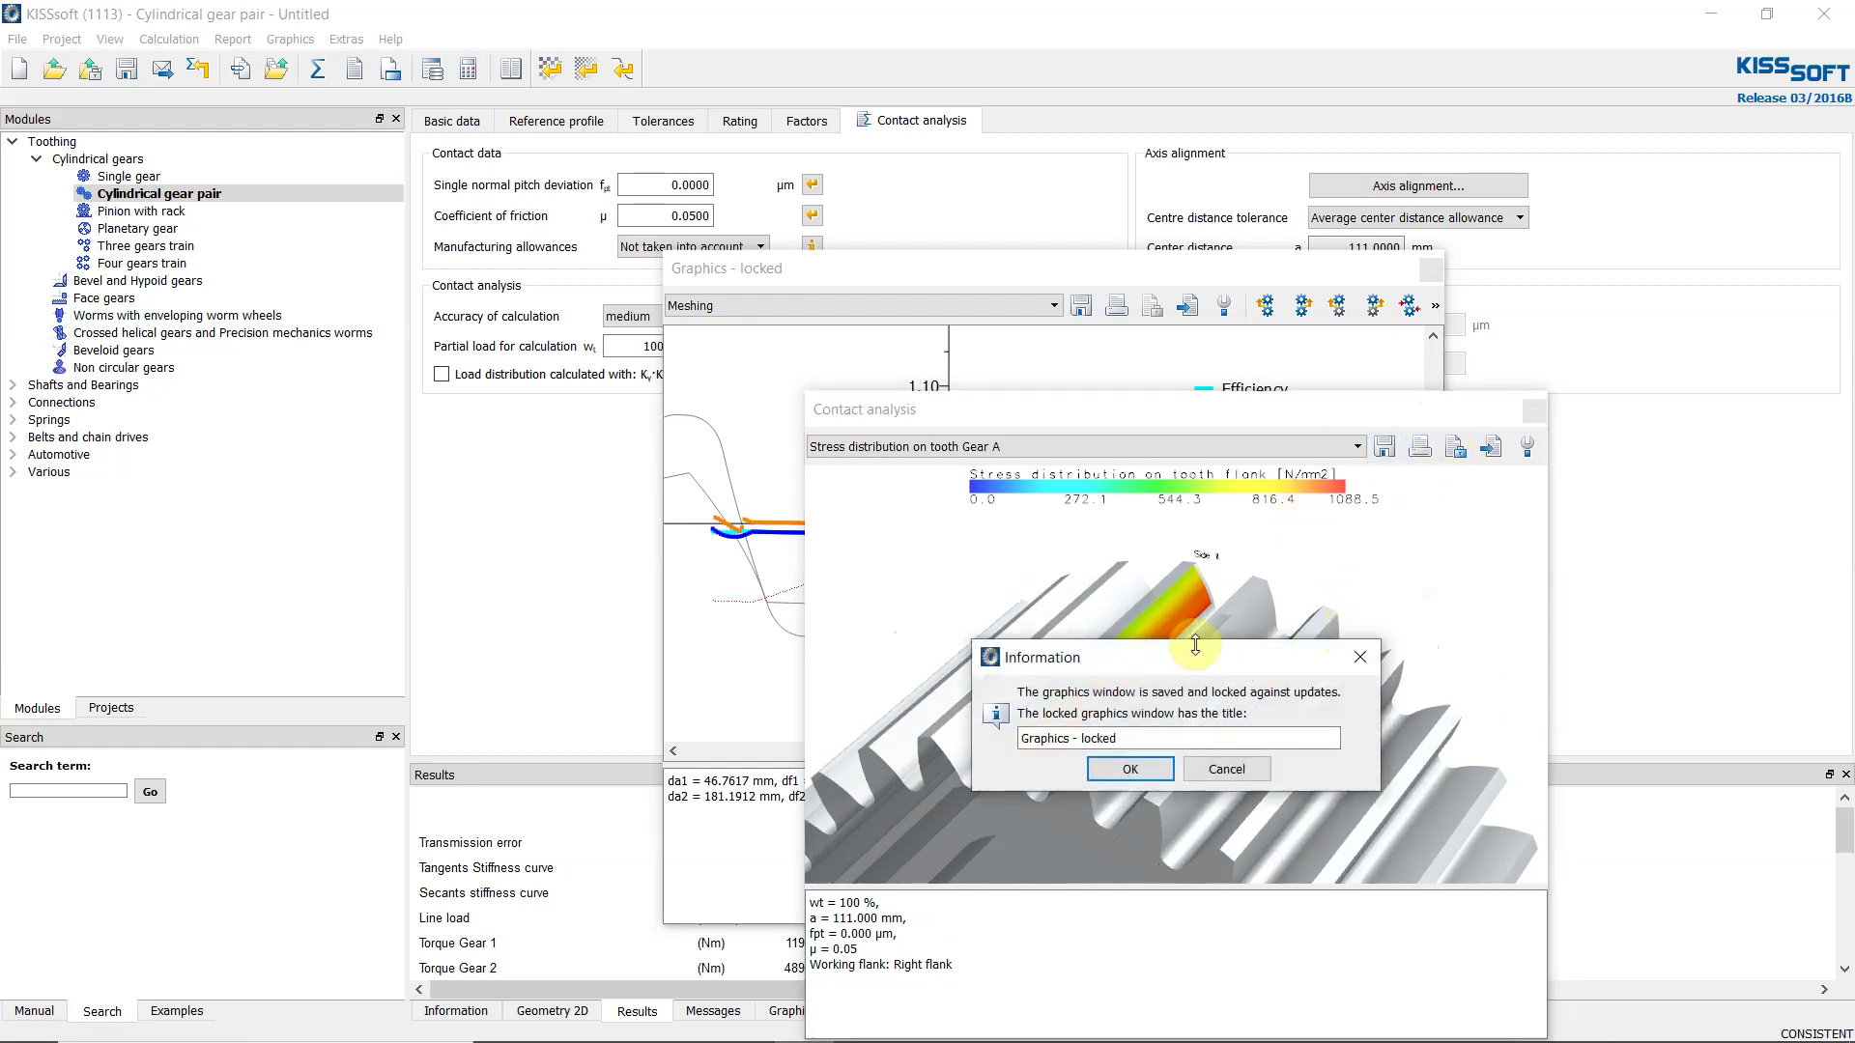
{"action": "left_click", "coordinate": [1128, 770]}
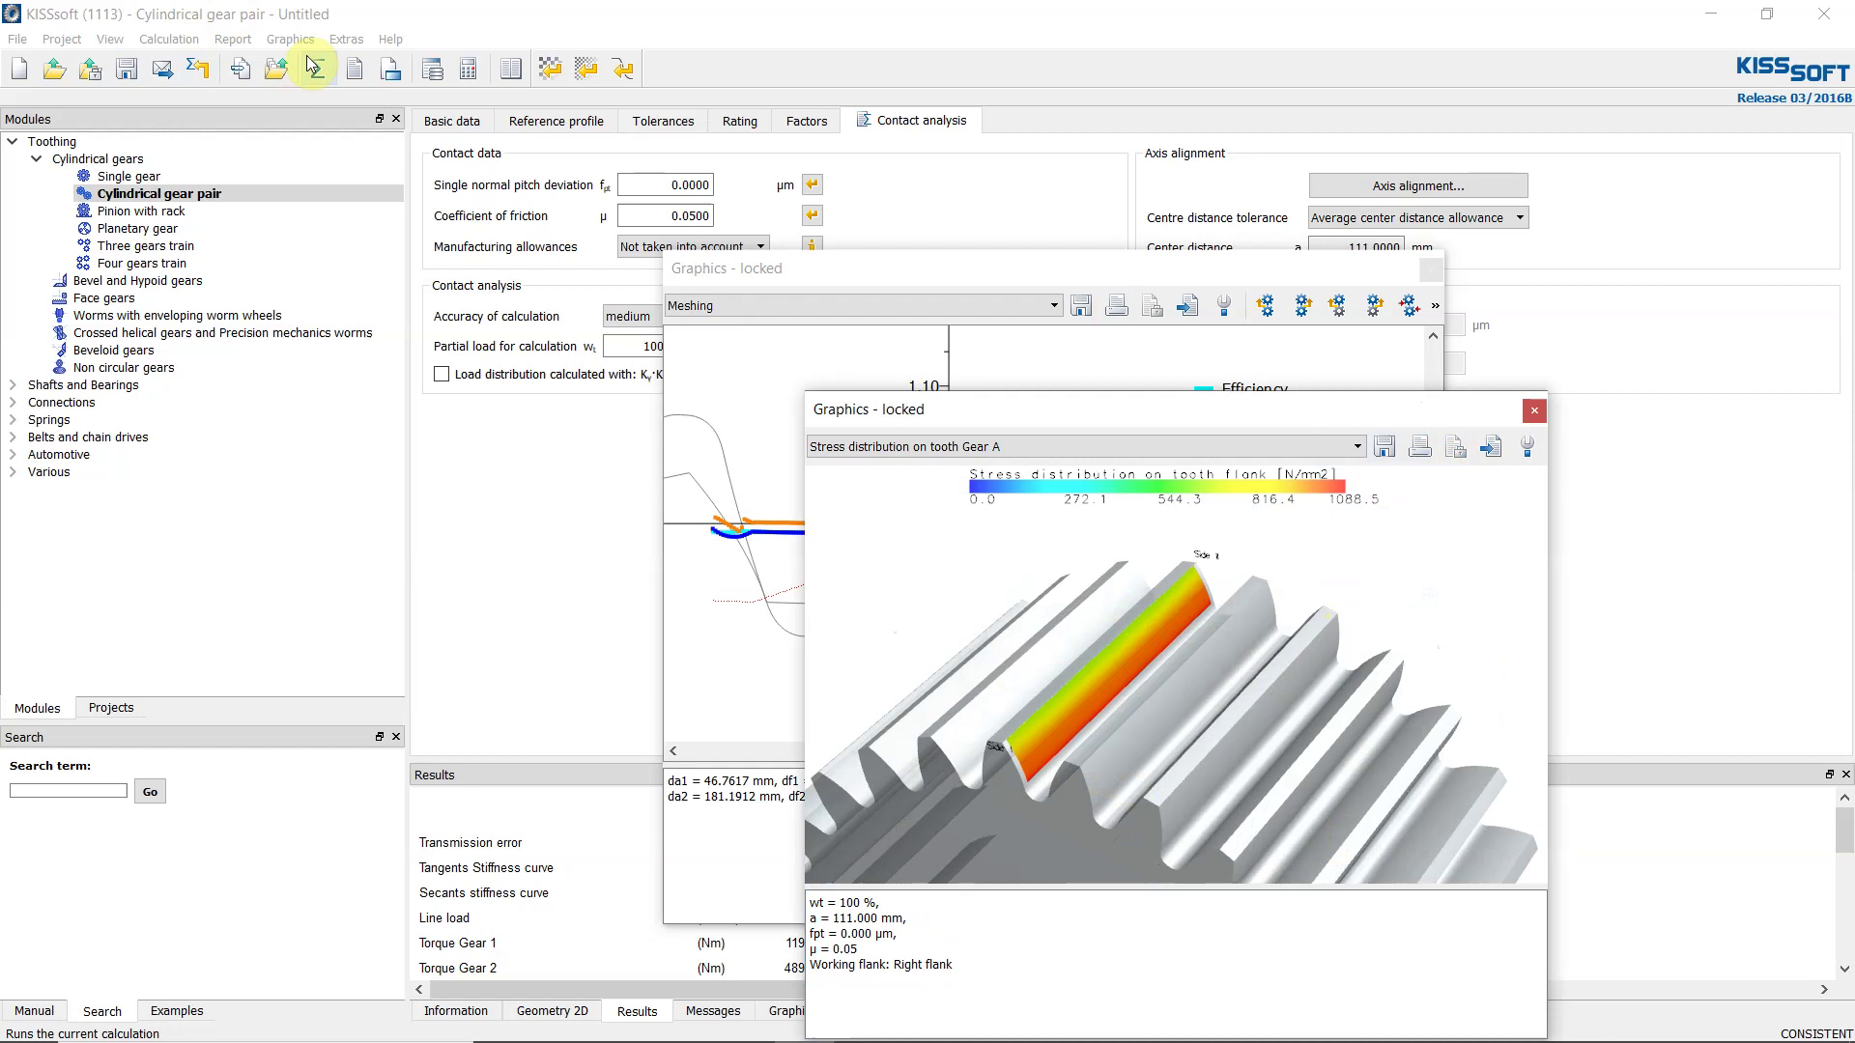
{"action": "left_click", "coordinate": [272, 39]}
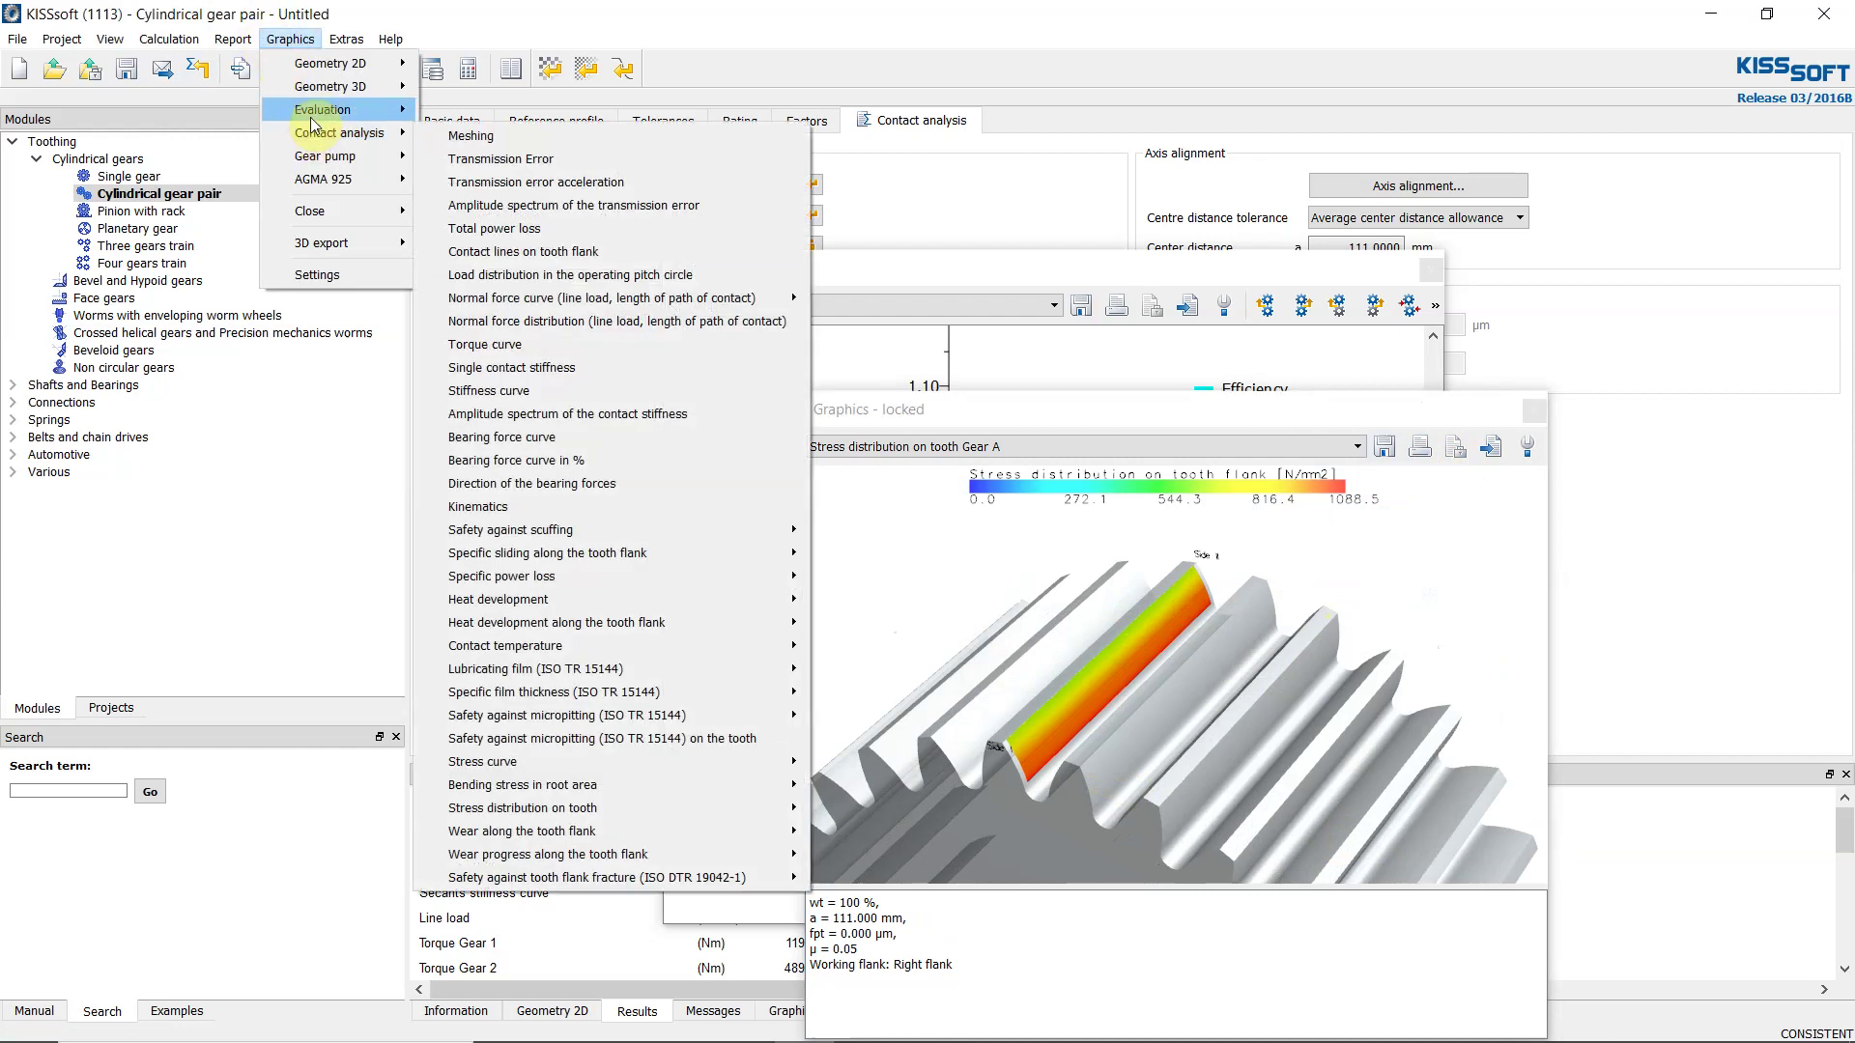
Show Gear B's tooth stress distribution, enlarged and tilted to reveal the tooth profiles.
{"action": "mouse_move", "coordinate": [311, 117]}
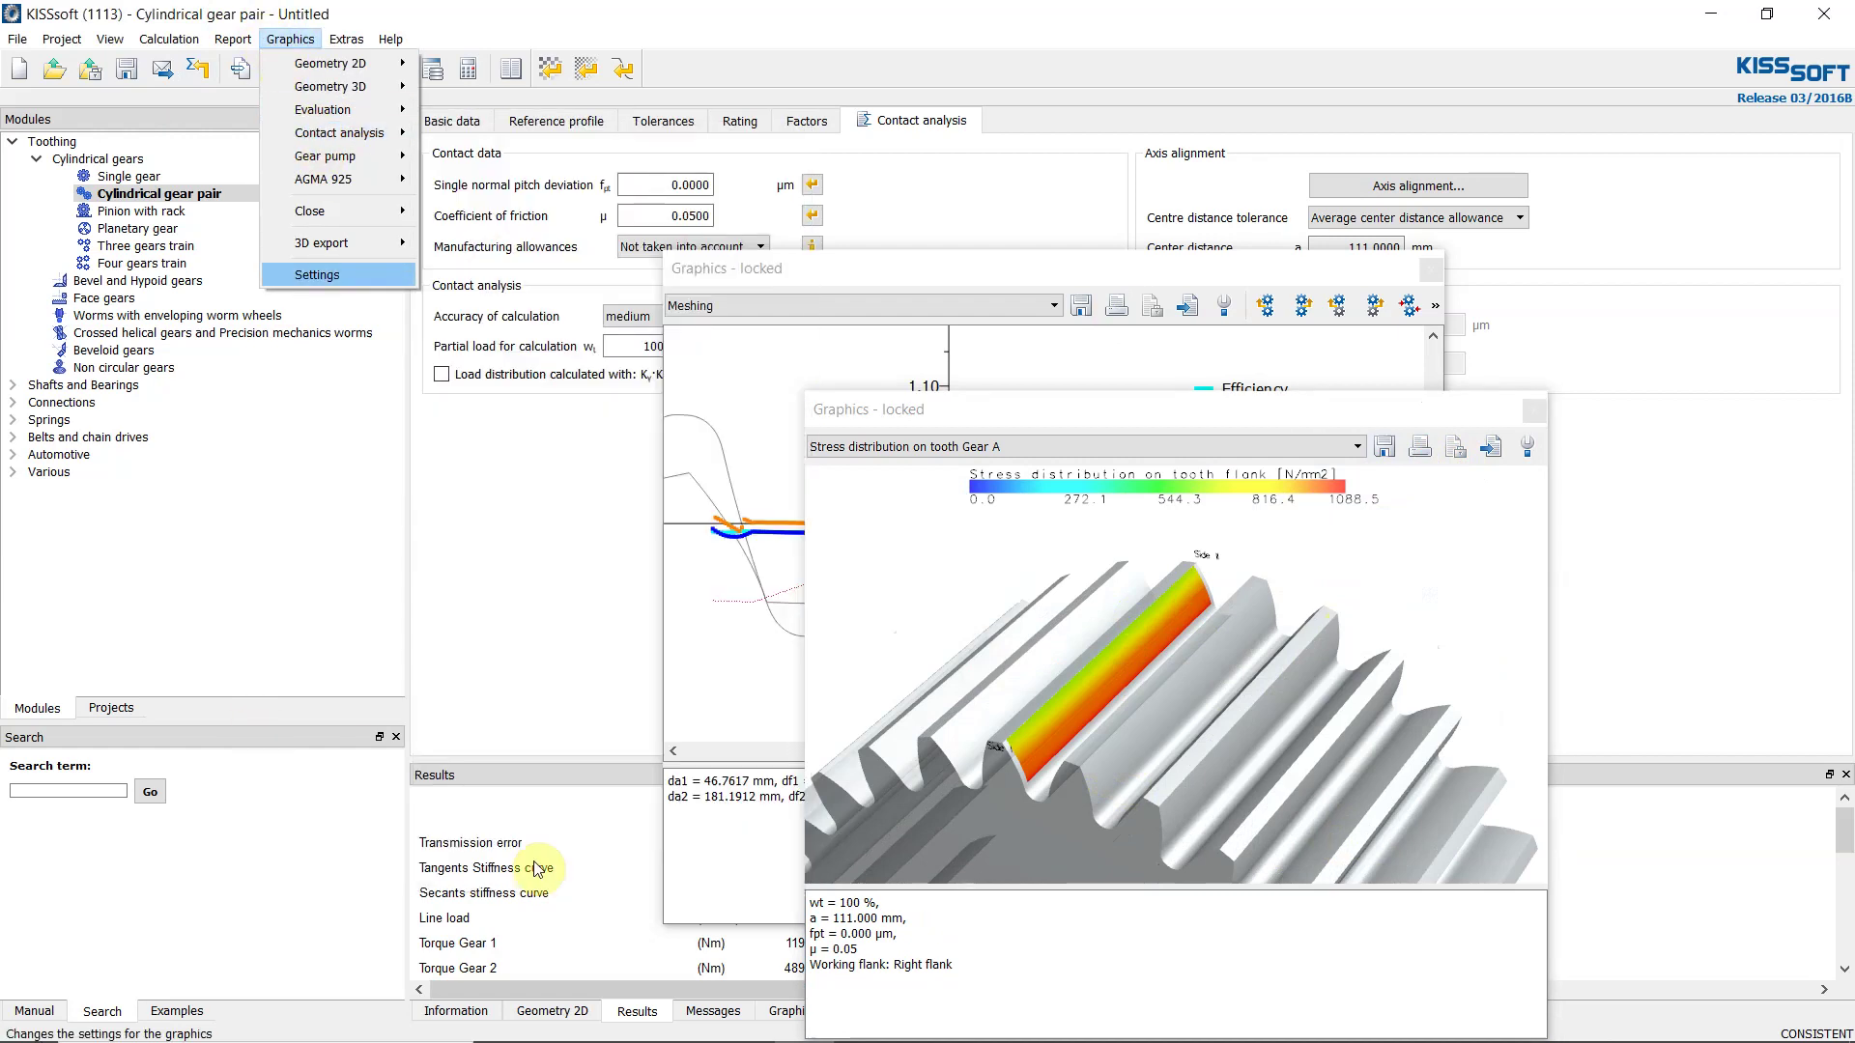
{"action": "mouse_move", "coordinate": [345, 38]}
{"action": "mouse_move", "coordinate": [290, 38]}
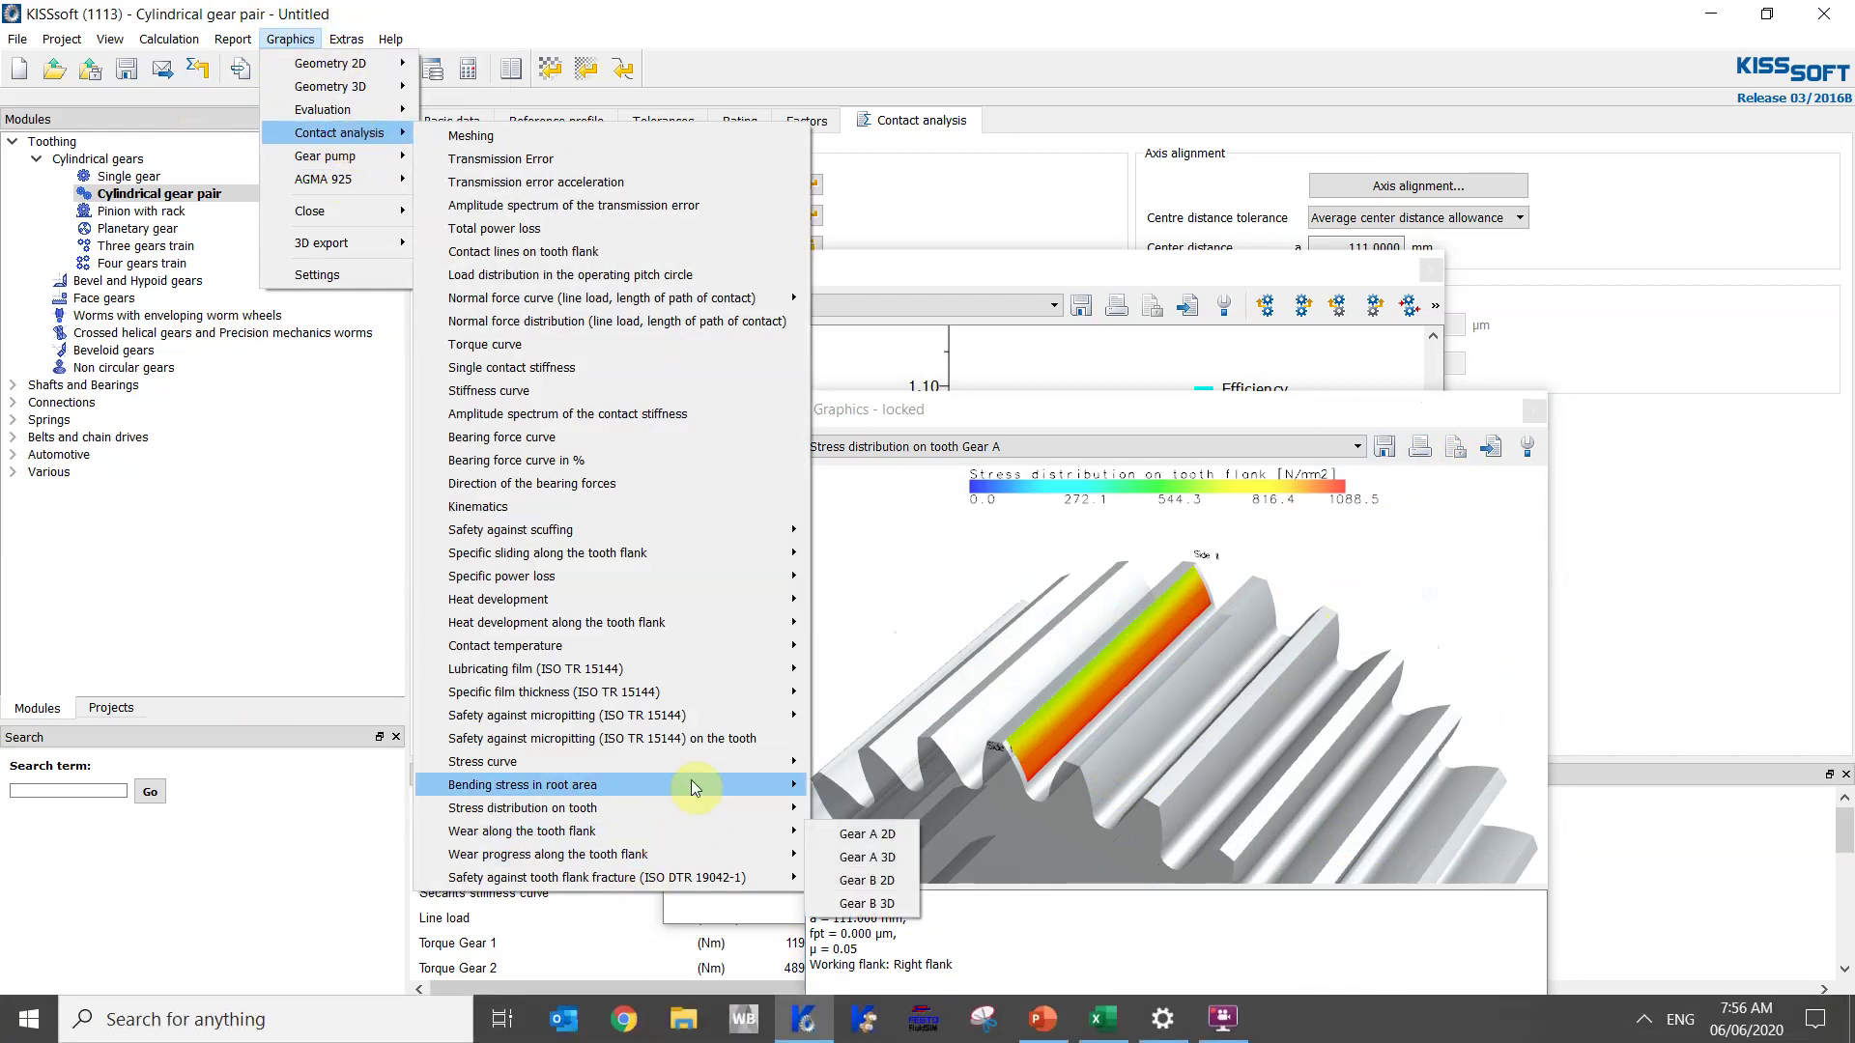
{"action": "mouse_move", "coordinate": [700, 804]}
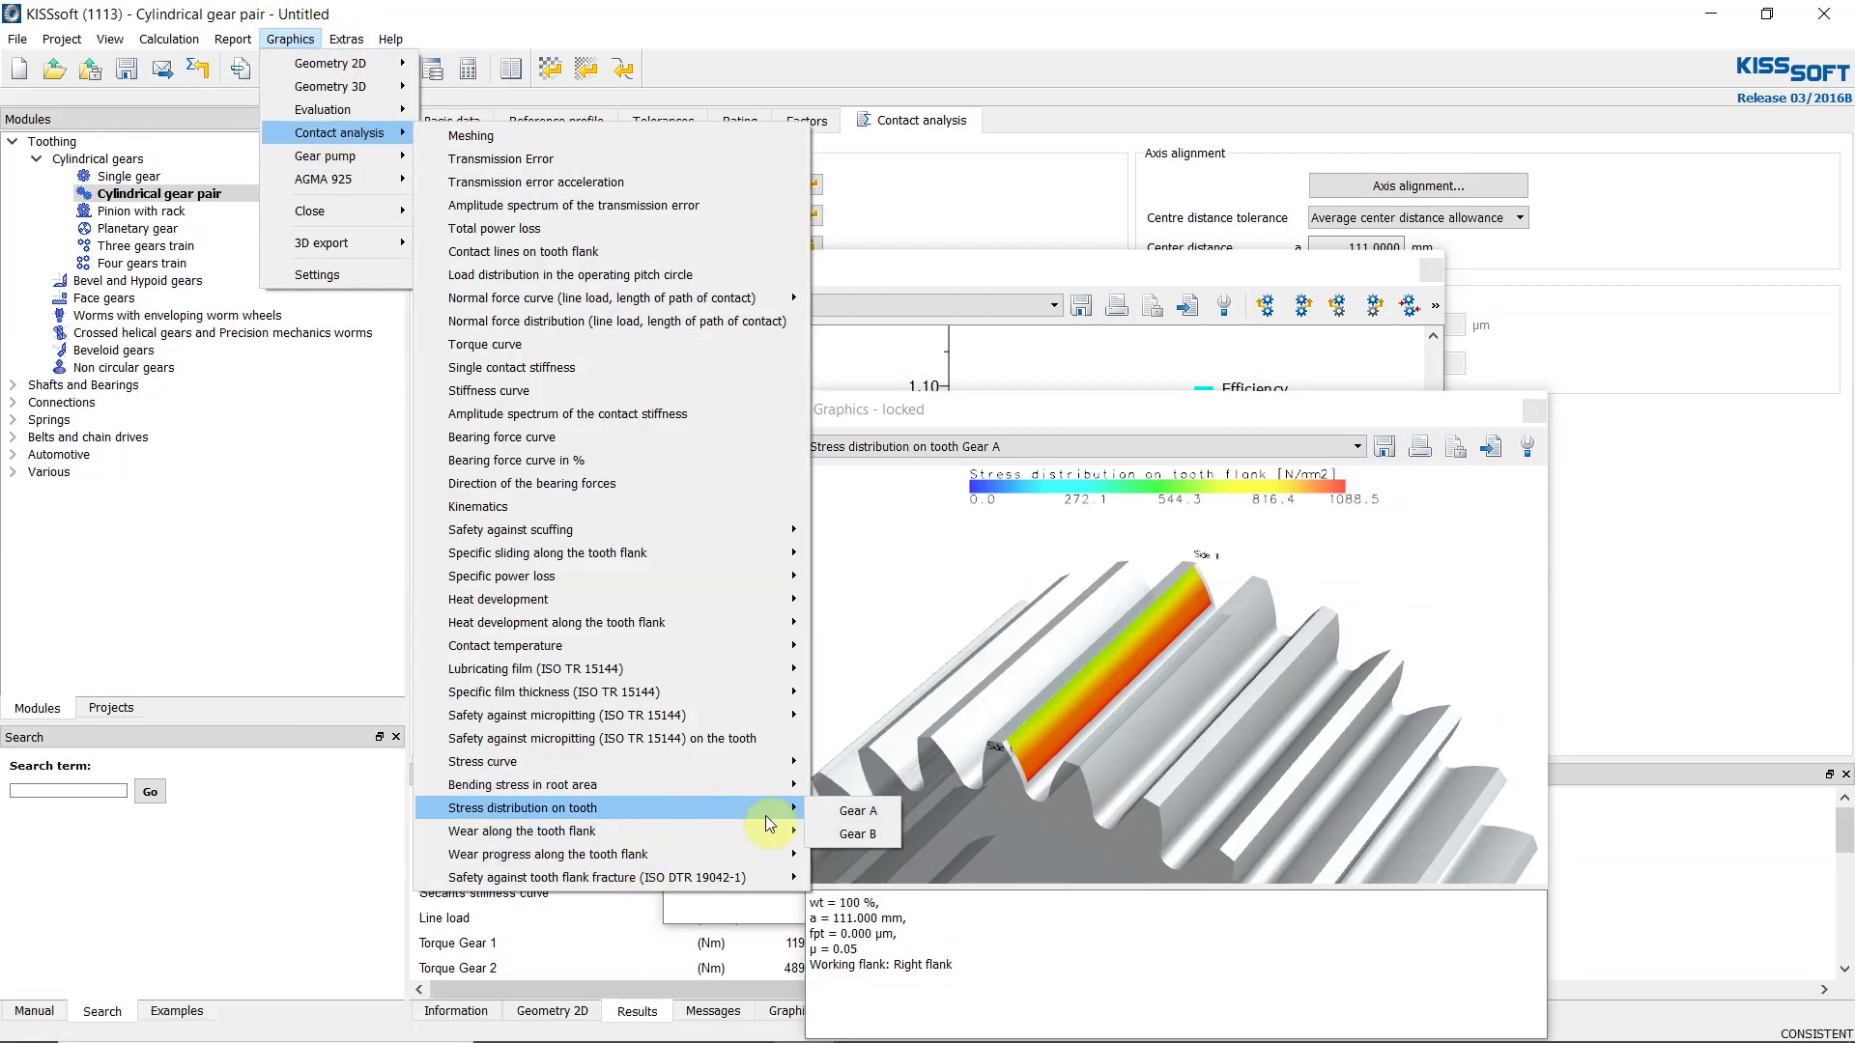
{"action": "left_click", "coordinate": [850, 835]}
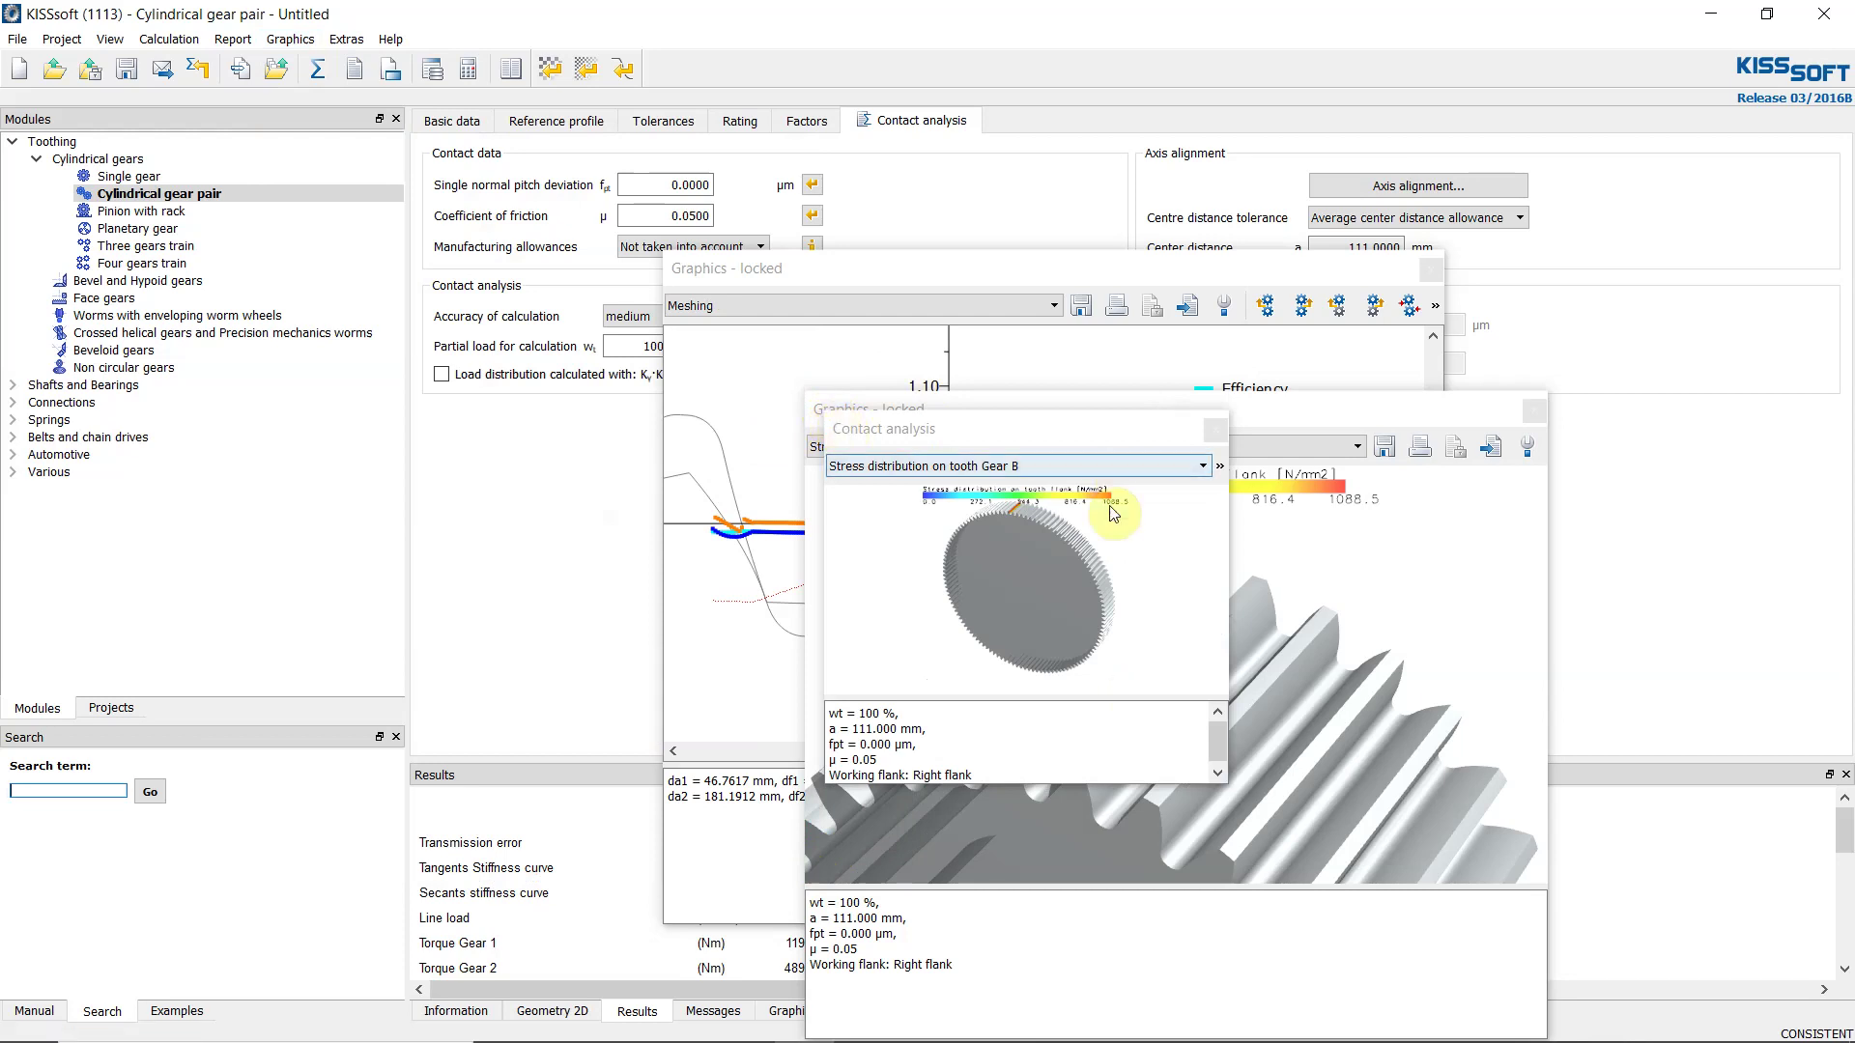
{"action": "left_click_drag", "start_coordinate": [1135, 534], "coordinate": [1064, 590]}
{"action": "scroll", "coordinate": [1064, 591], "scroll_direction": "up", "scroll_amount": 10}
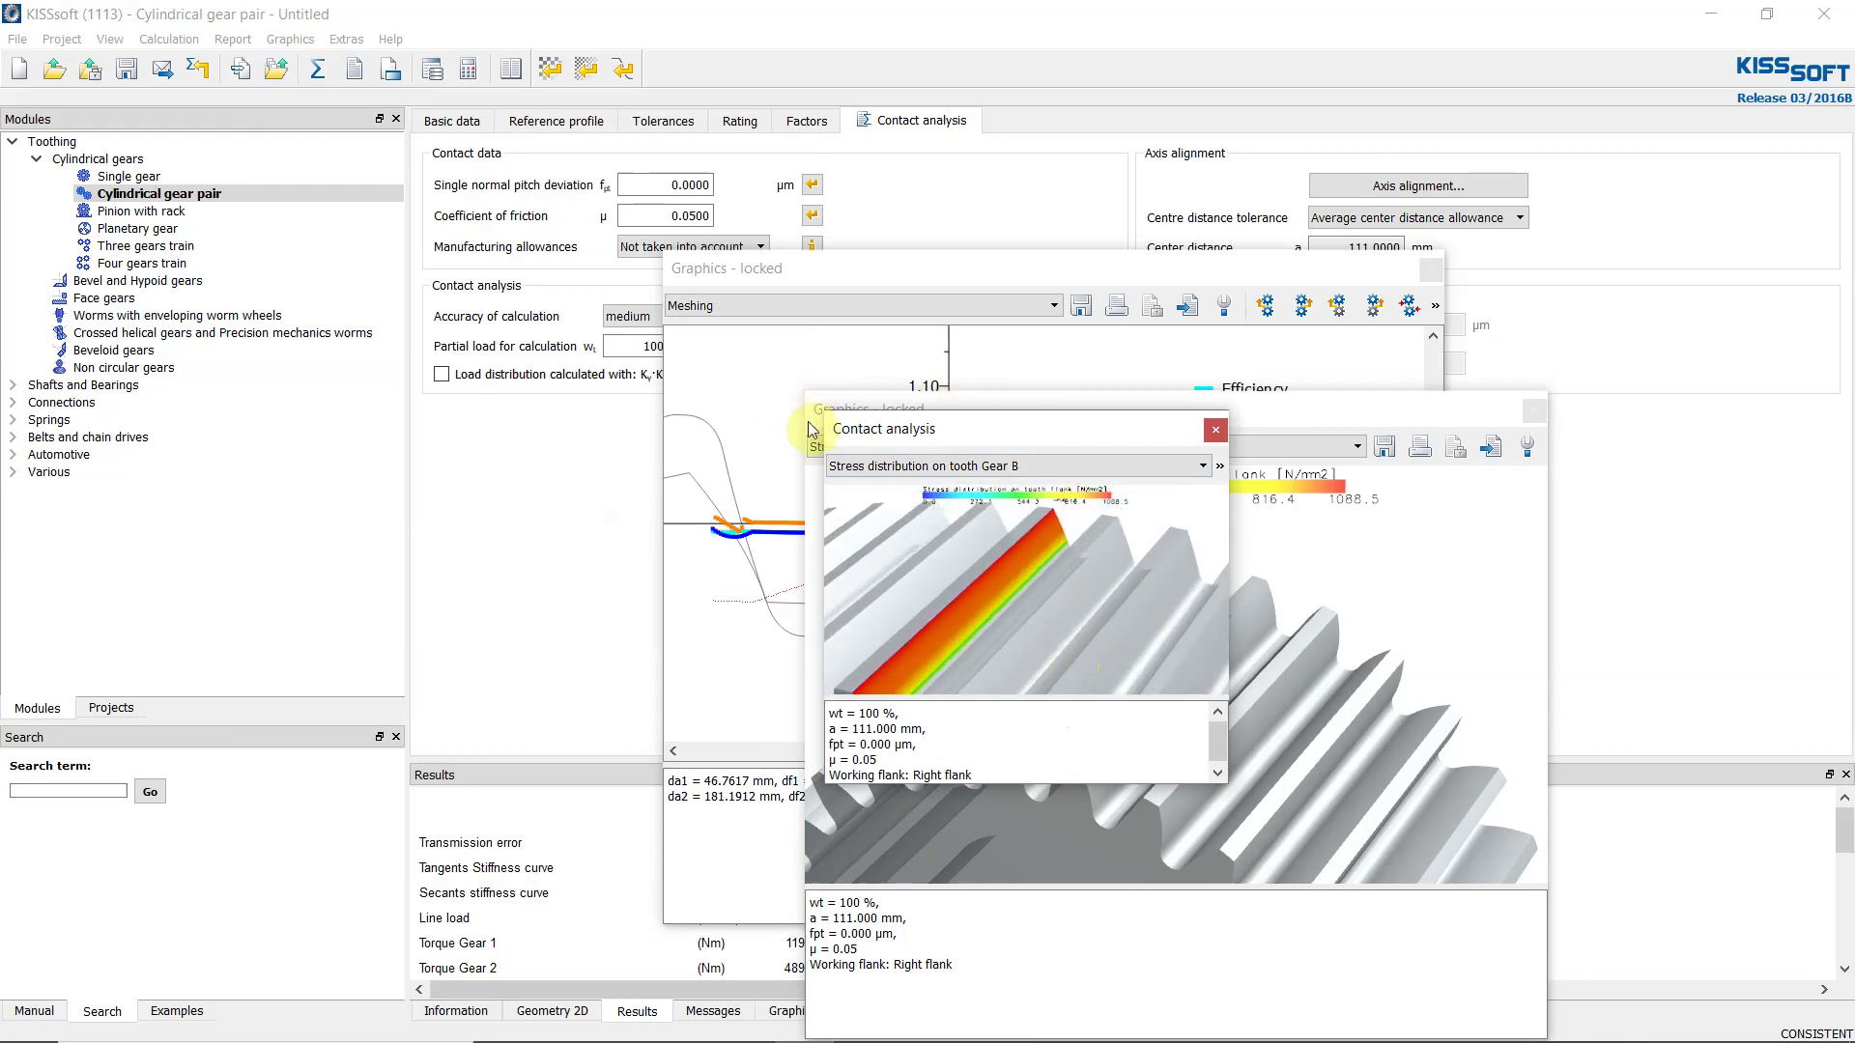
{"action": "left_click_drag", "start_coordinate": [821, 406], "coordinate": [420, 91]}
{"action": "left_click_drag", "start_coordinate": [723, 455], "coordinate": [814, 567]}
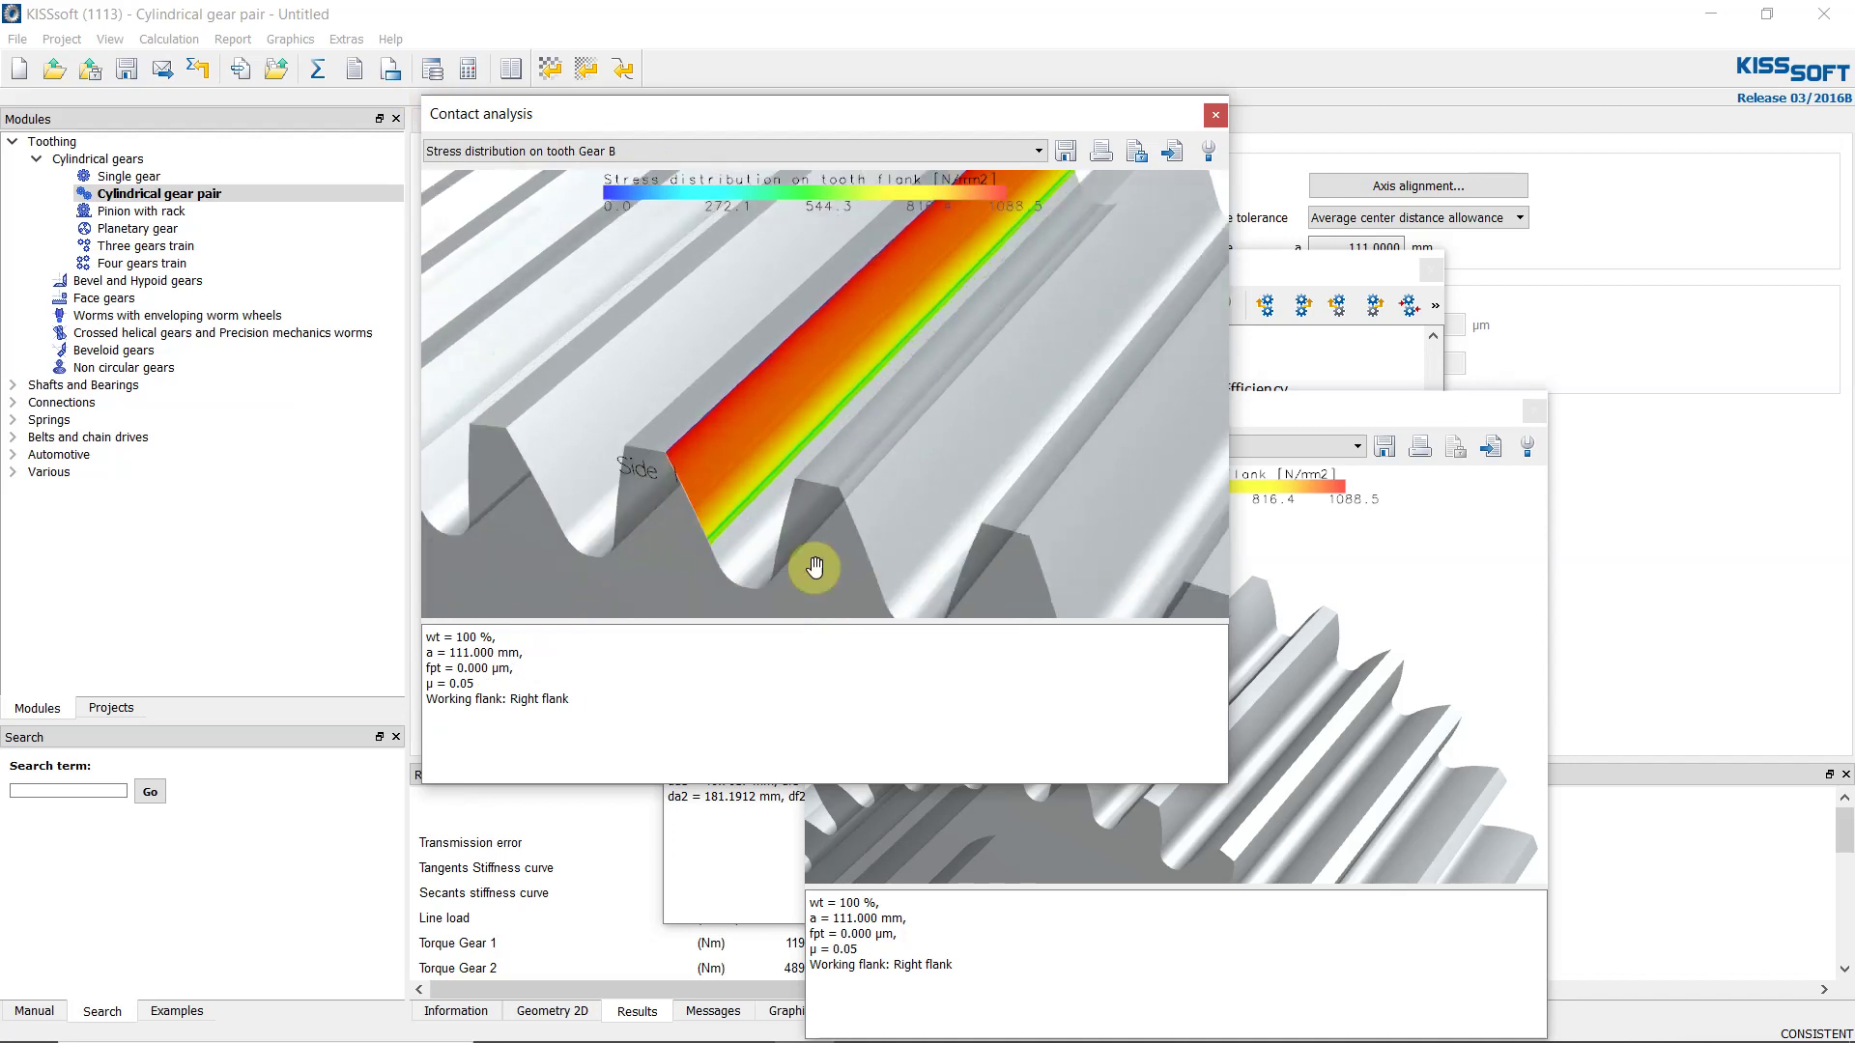
Lock the Gear B stress graphic and arrange it beside the Gear A window.
{"action": "left_click", "coordinate": [1065, 153]}
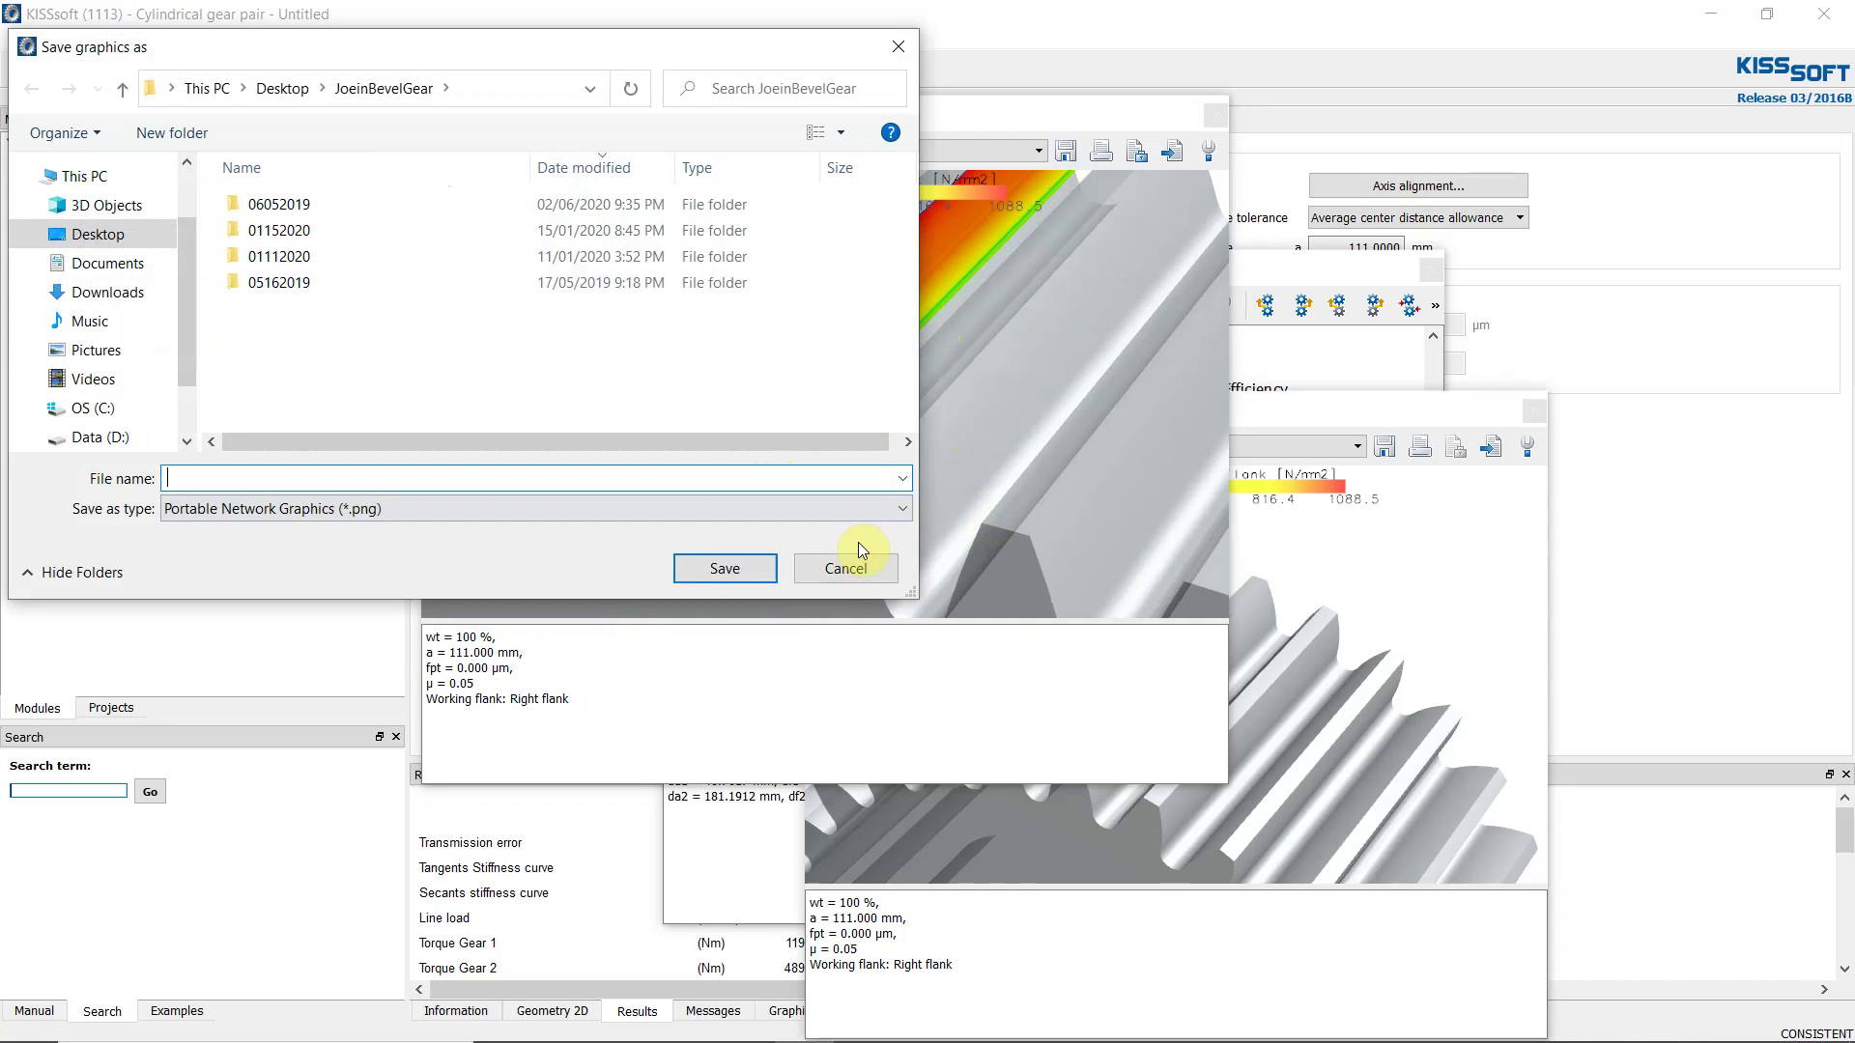
{"action": "left_click", "coordinate": [846, 570]}
{"action": "left_click", "coordinate": [1133, 154]}
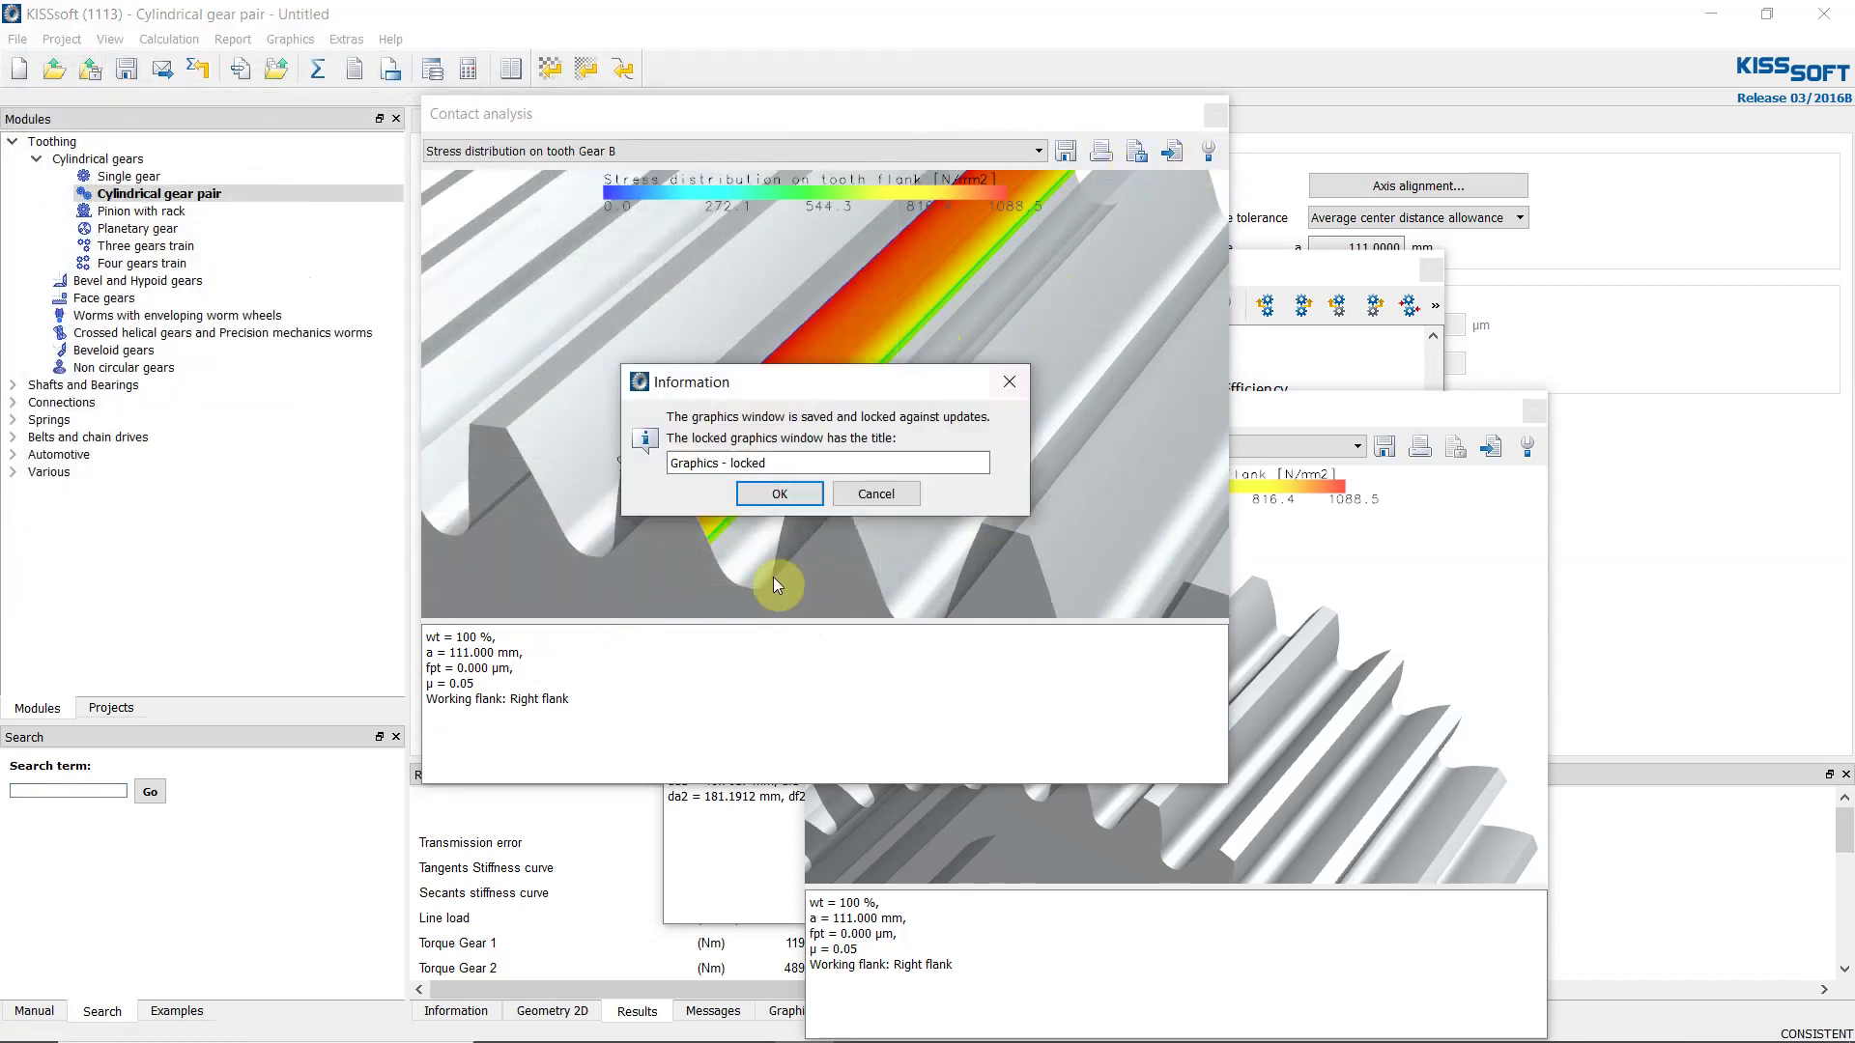
{"action": "left_click", "coordinate": [736, 503]}
{"action": "left_click_drag", "start_coordinate": [966, 116], "coordinate": [570, 405]}
{"action": "left_click_drag", "start_coordinate": [1080, 409], "coordinate": [1255, 408]}
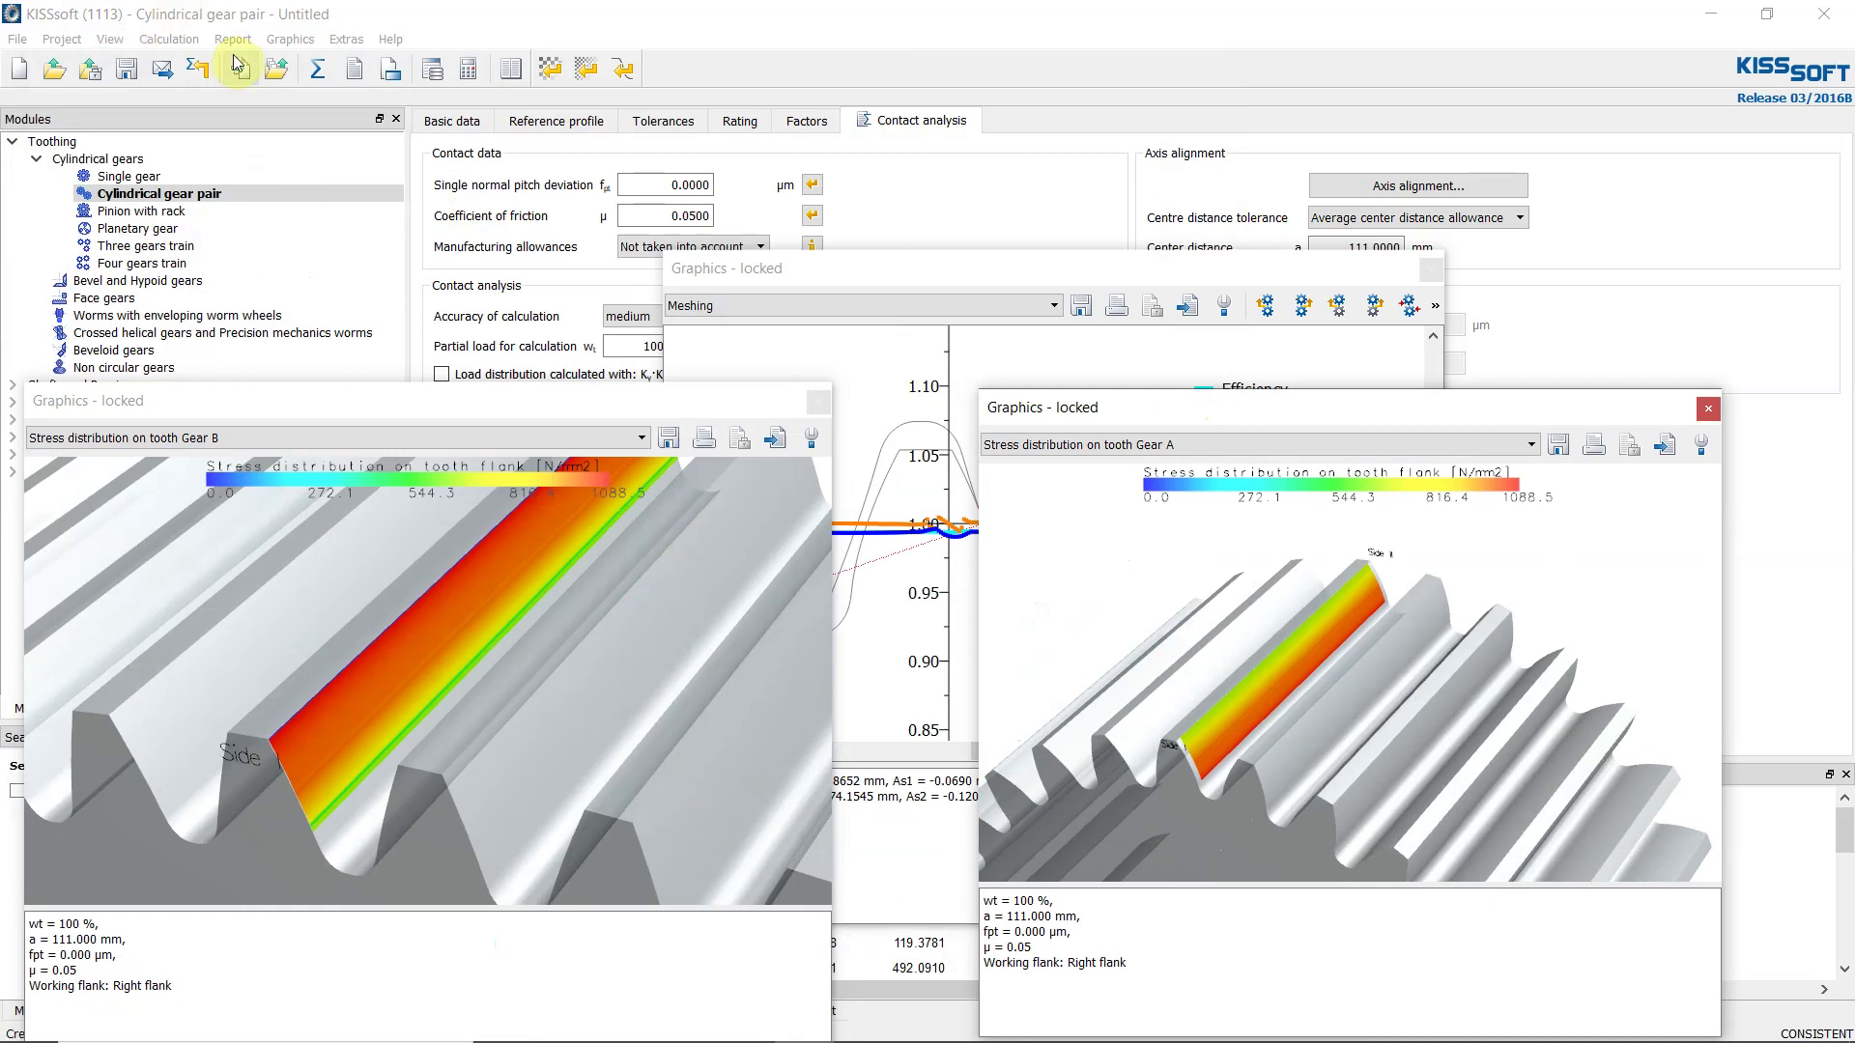
Display the System 3D tooth geometry enlarged in isometric view.
{"action": "left_click", "coordinate": [290, 39]}
{"action": "mouse_move", "coordinate": [334, 86]}
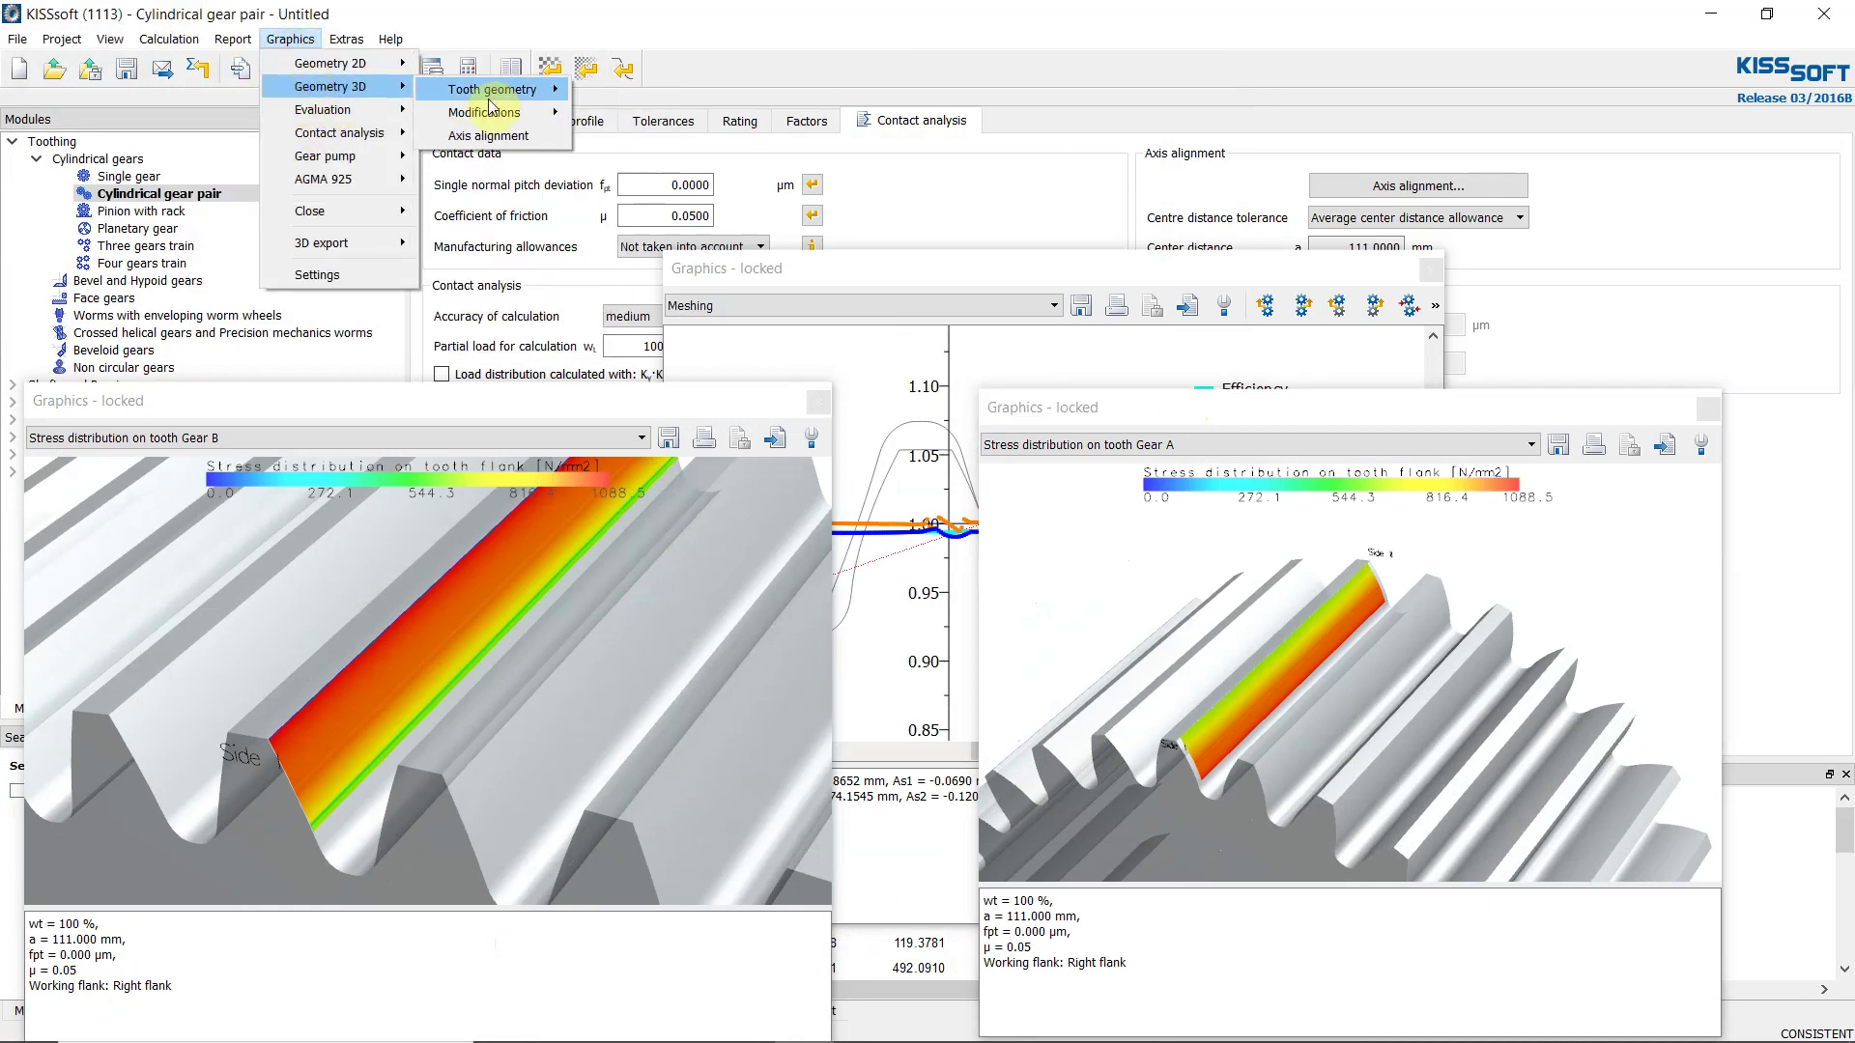
{"action": "mouse_move", "coordinate": [491, 89]}
{"action": "left_click", "coordinate": [616, 139]}
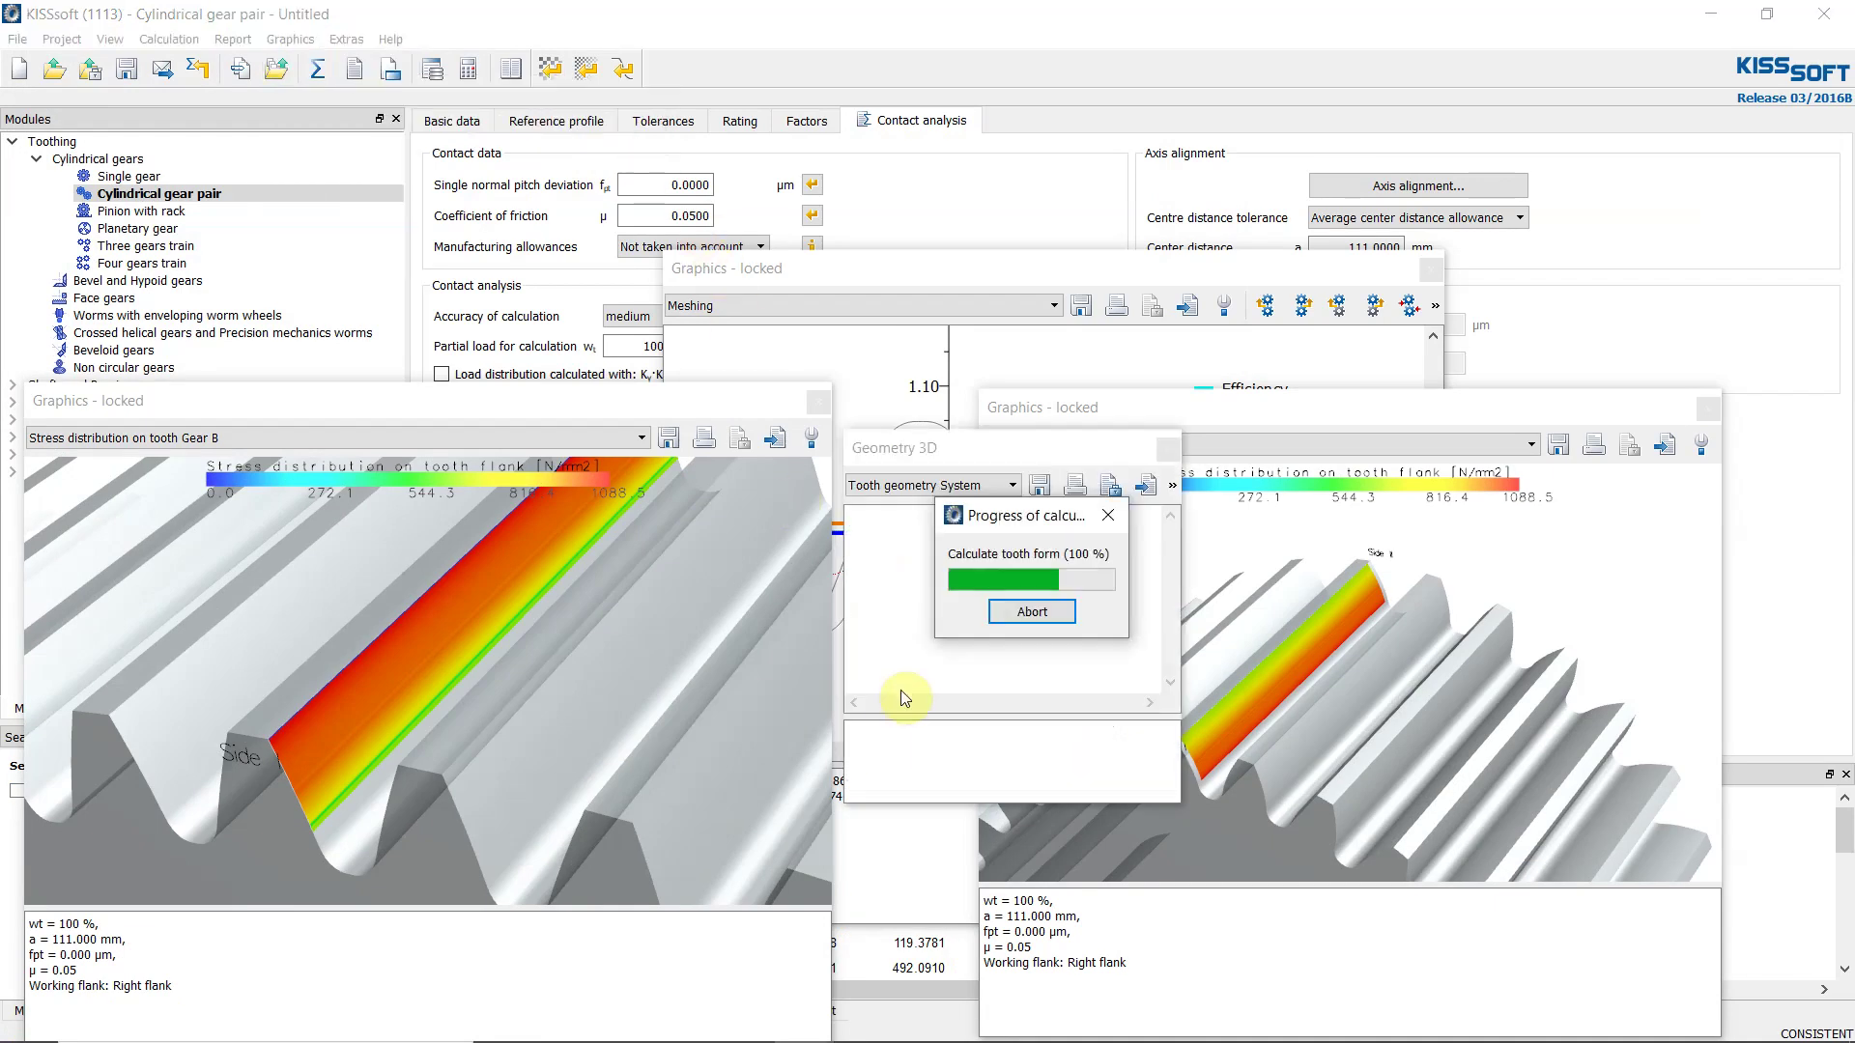
{"action": "double_click", "coordinate": [850, 440]}
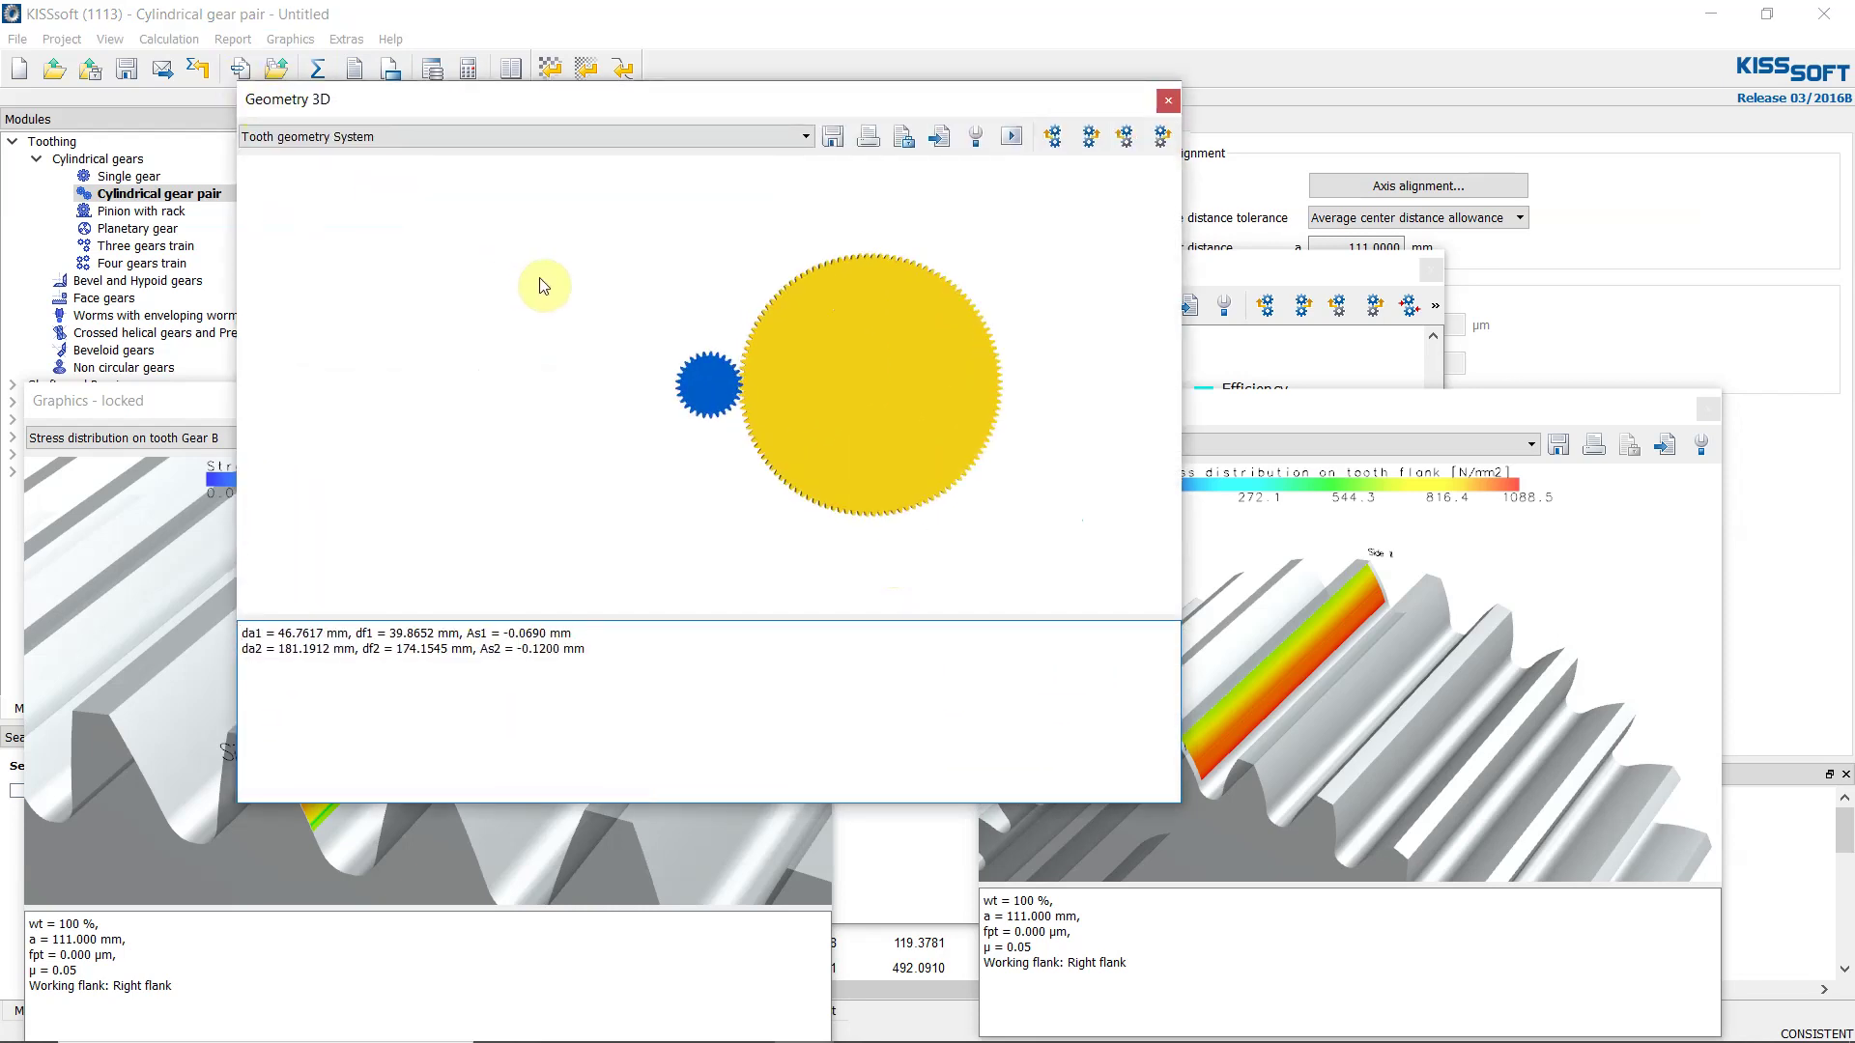
{"action": "left_click_drag", "start_coordinate": [651, 298], "coordinate": [869, 269]}
{"action": "right_click", "coordinate": [859, 268]}
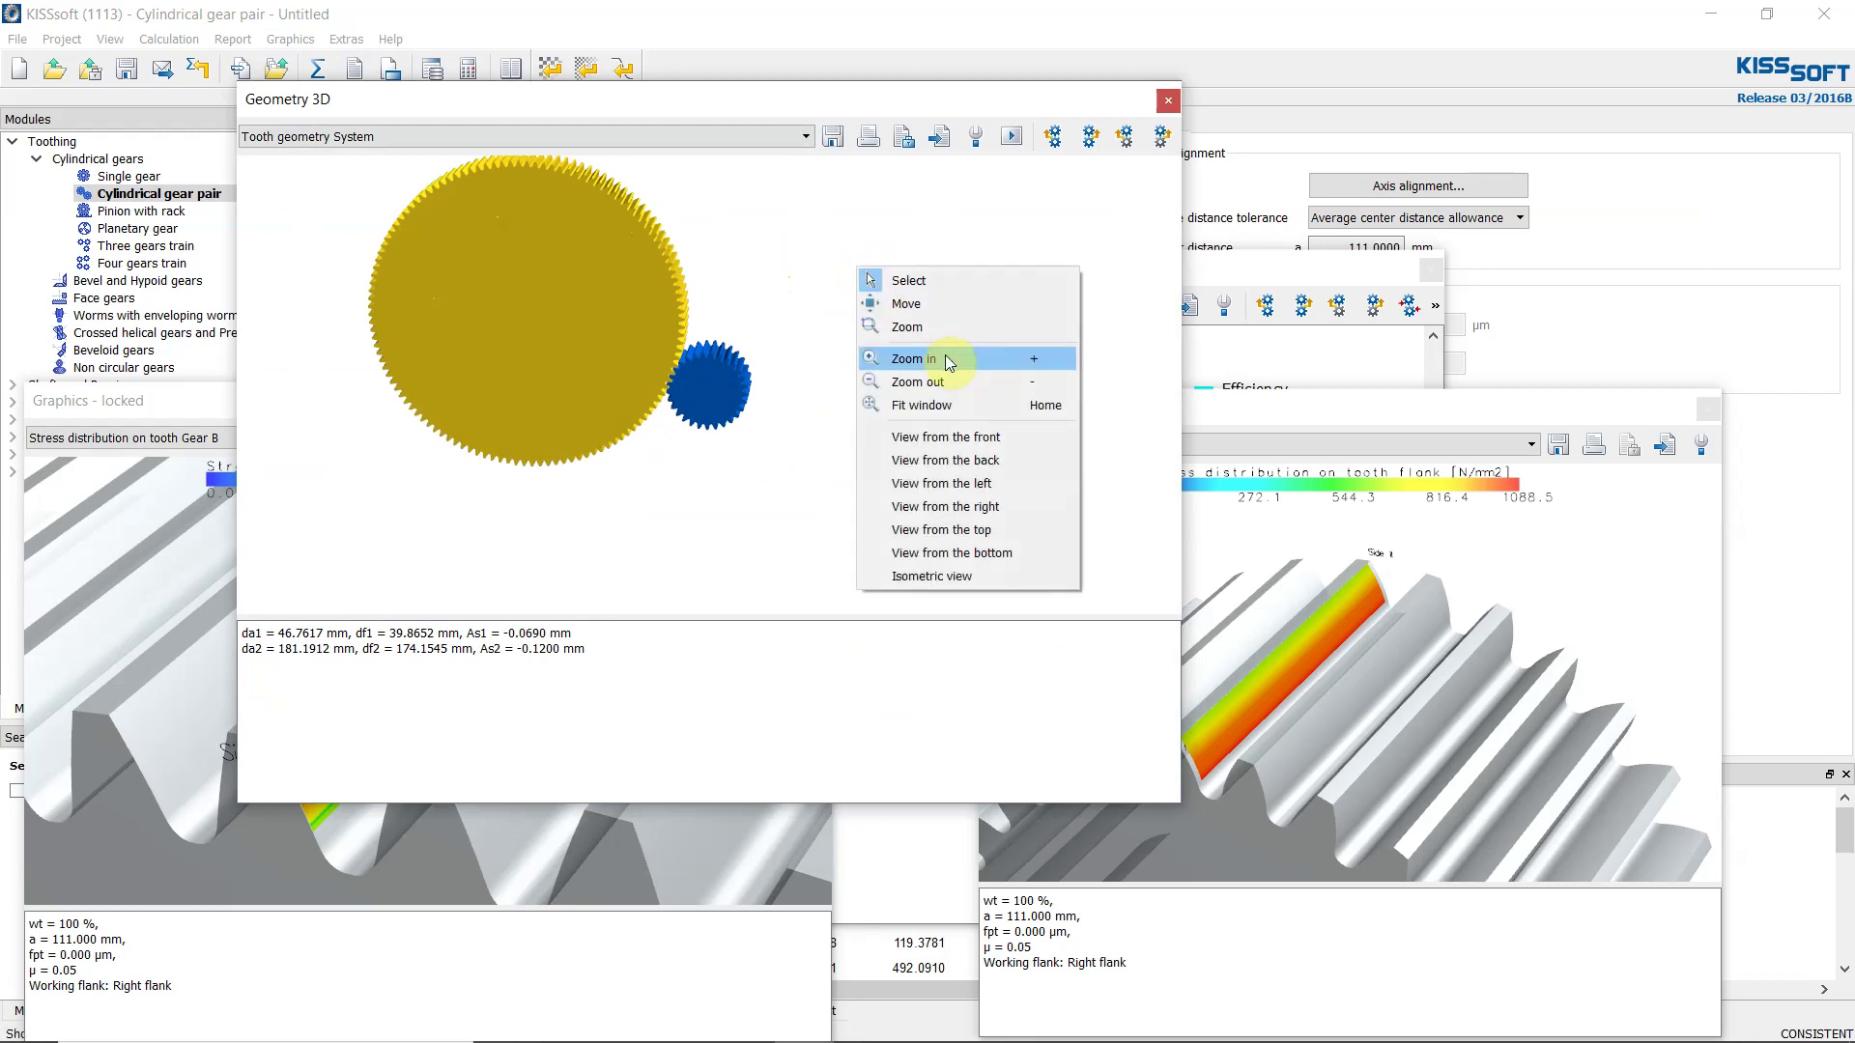
{"action": "left_click", "coordinate": [935, 576]}
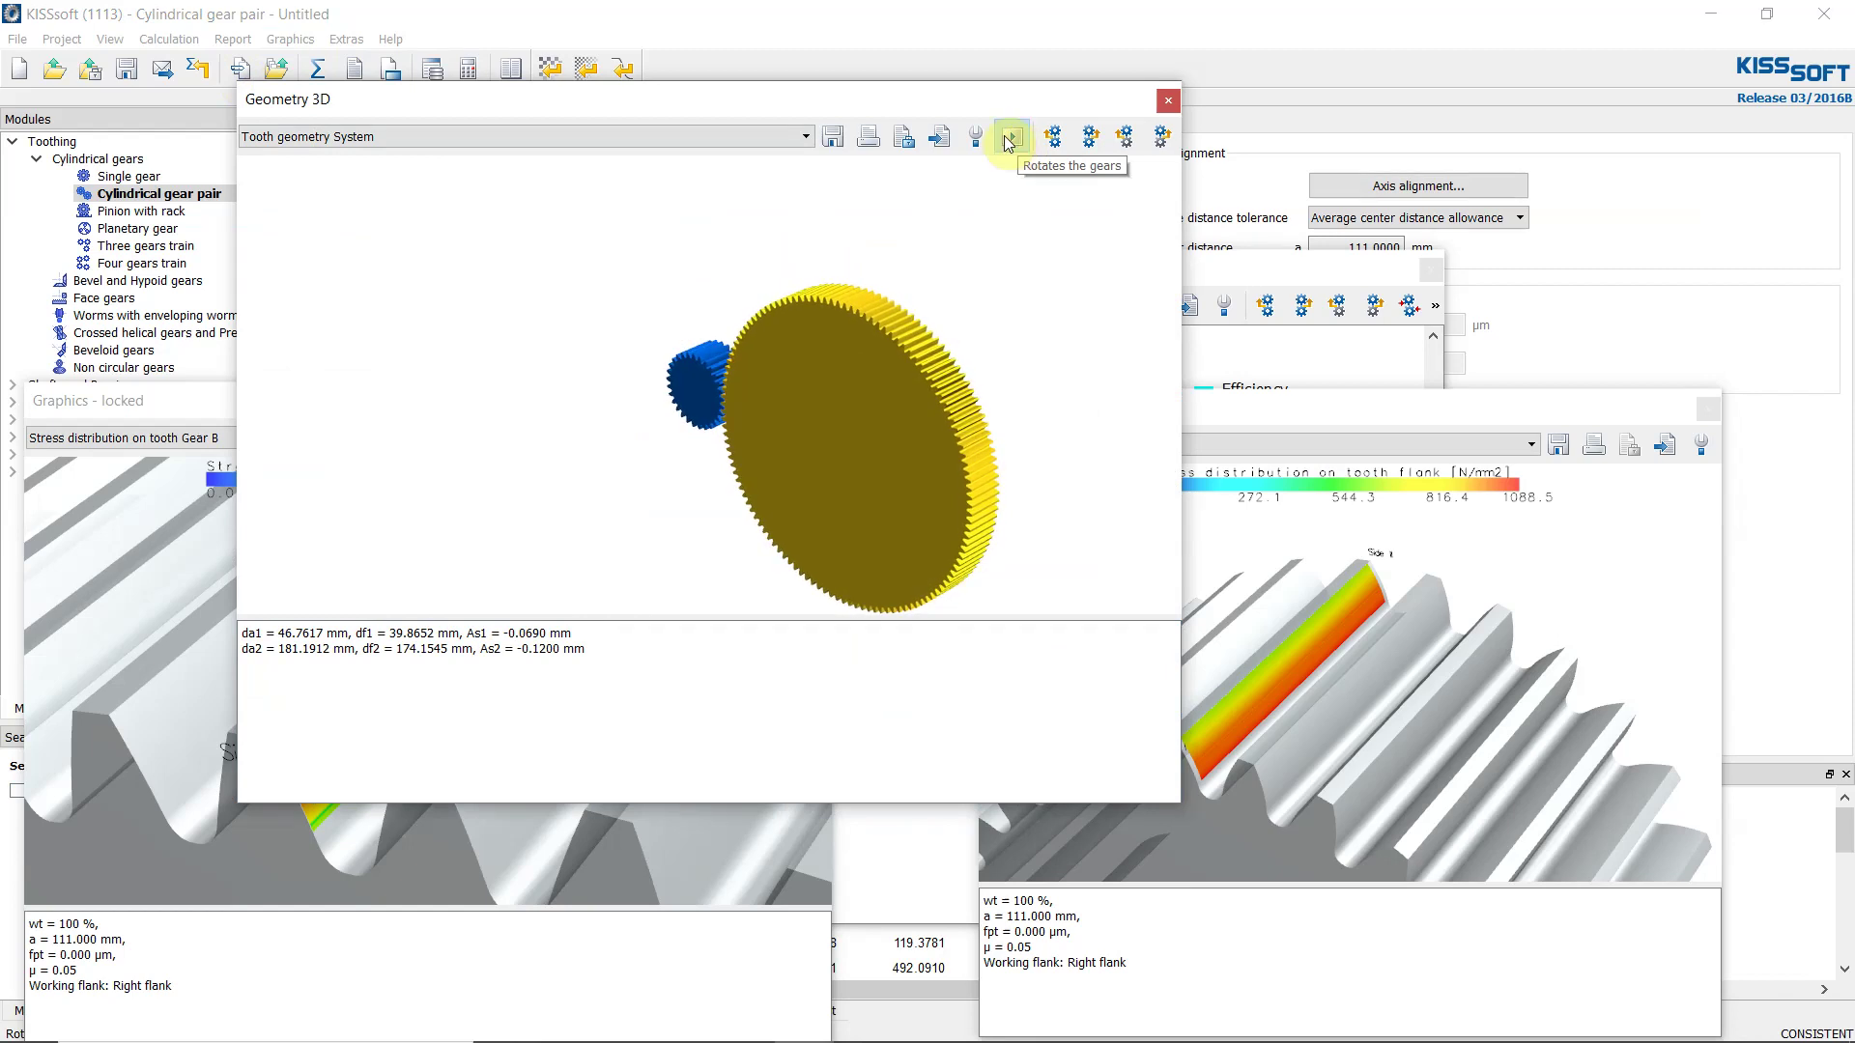
Lock the 3D geometry graphic, then choose STEP as the export type and cancel.
{"action": "left_click", "coordinate": [904, 137]}
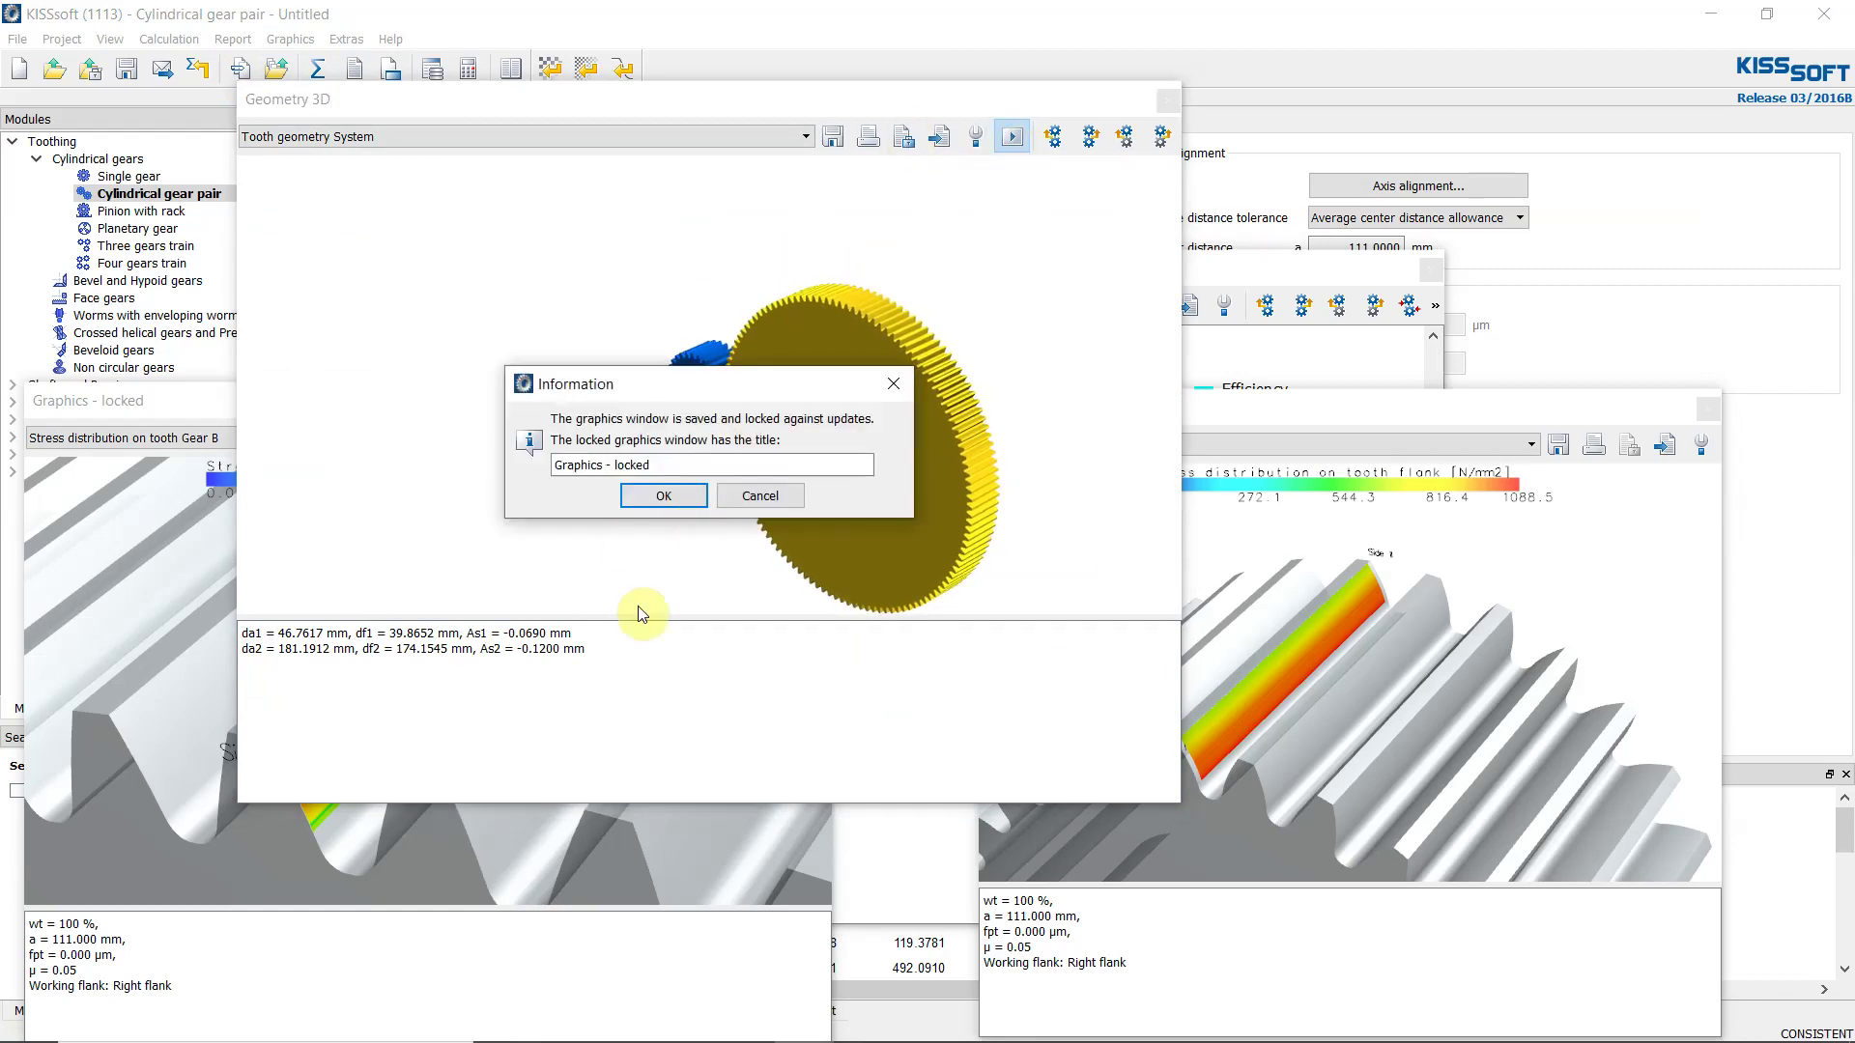
{"action": "left_click", "coordinate": [655, 504]}
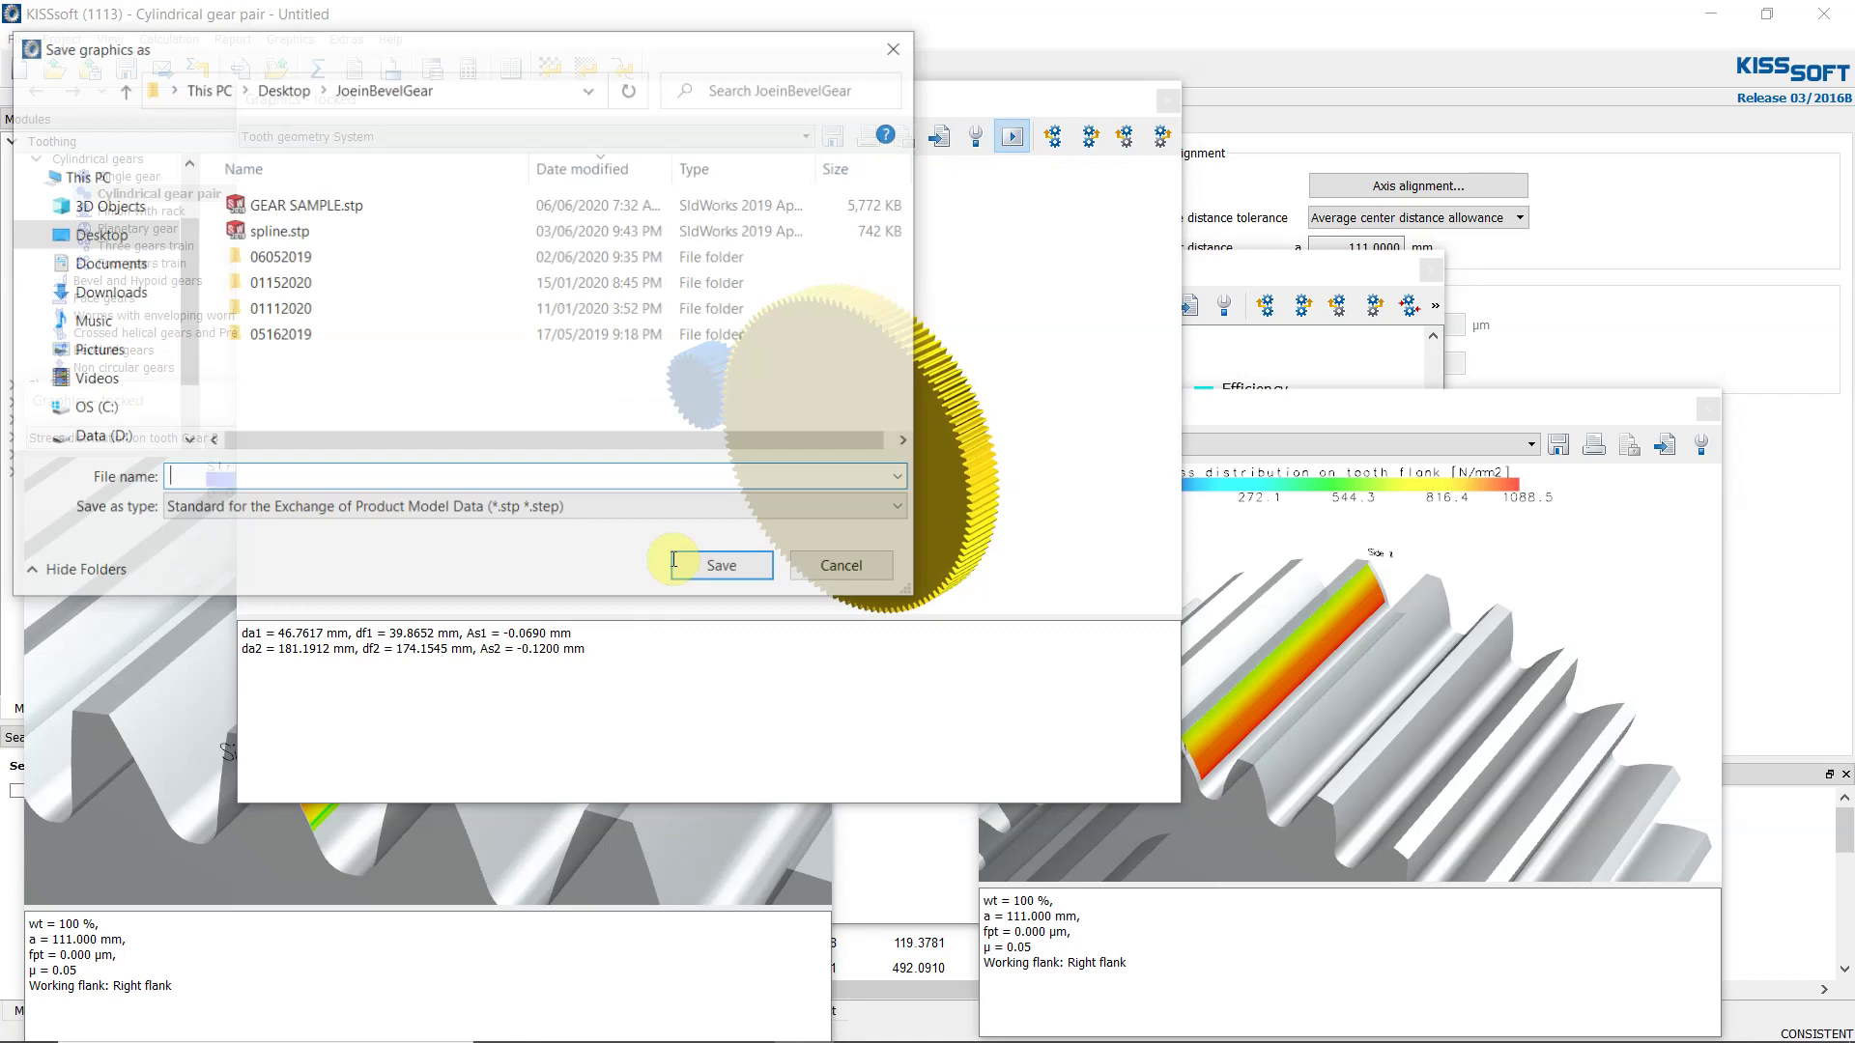
{"action": "left_click", "coordinate": [641, 512]}
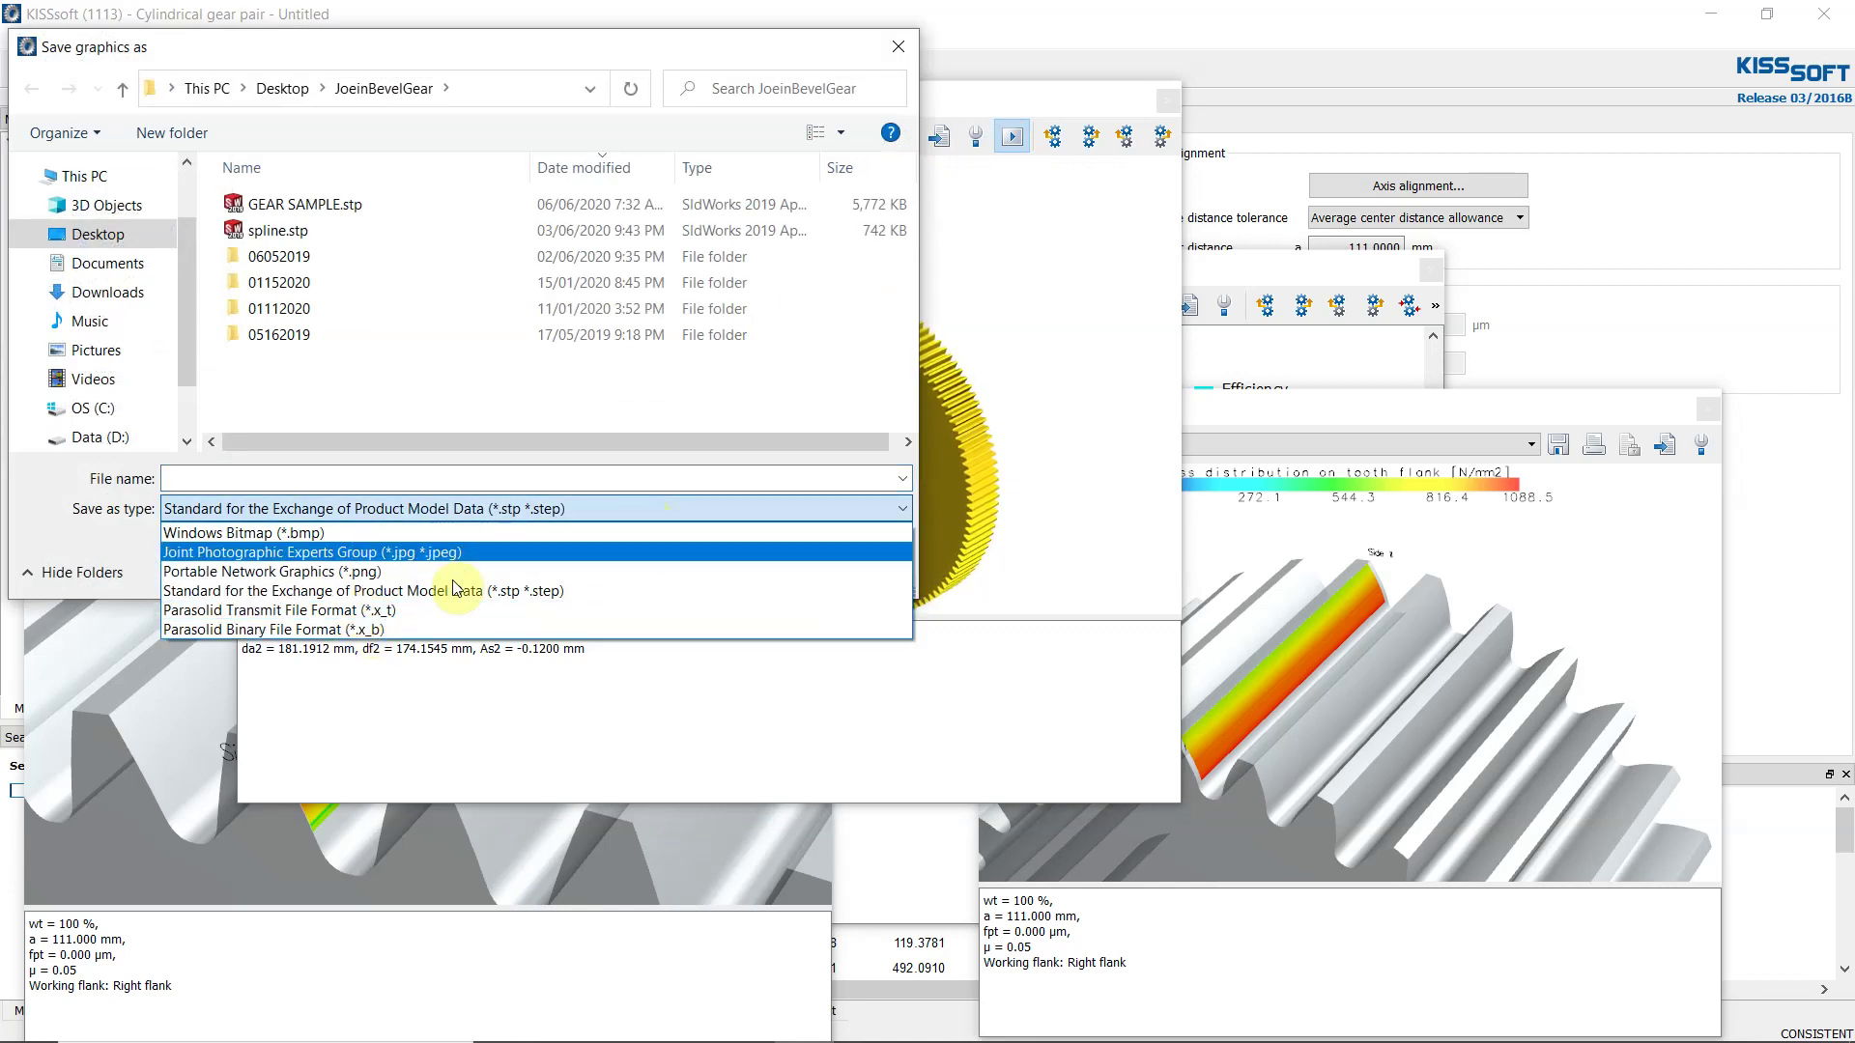
{"action": "left_click", "coordinate": [532, 590]}
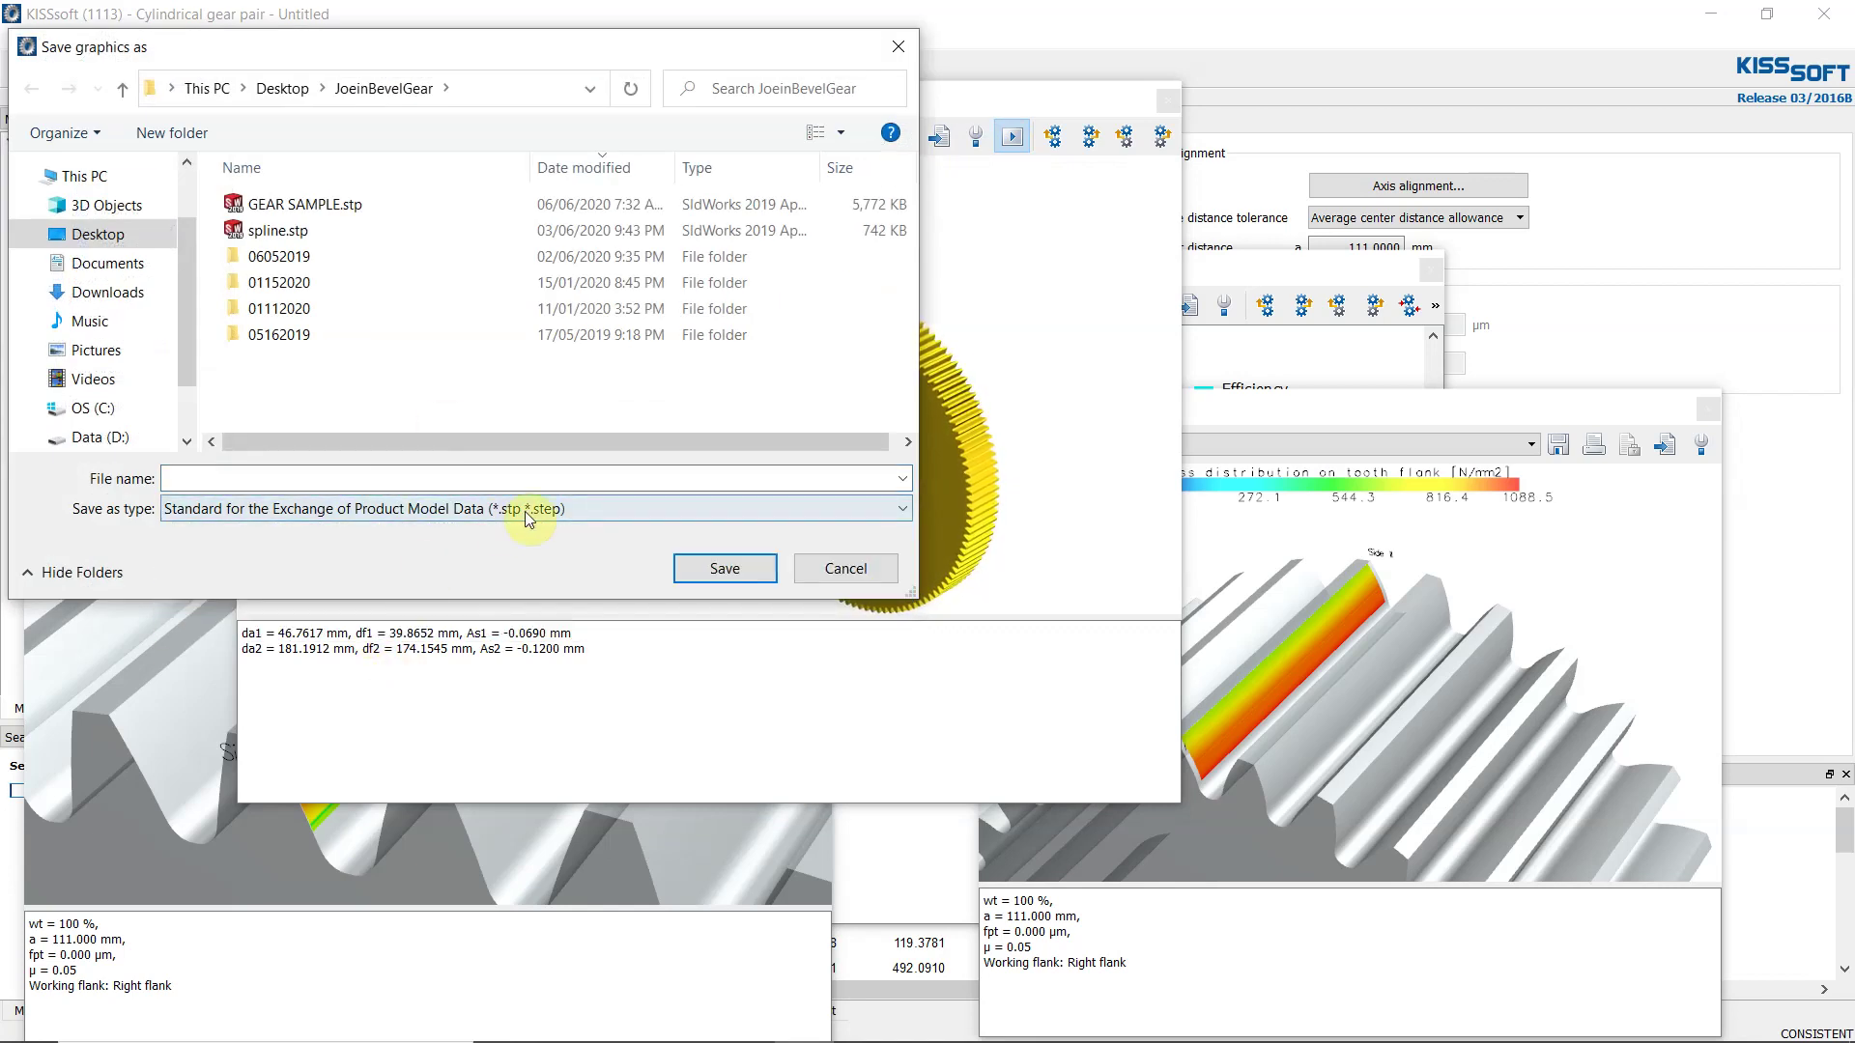
{"action": "left_click", "coordinate": [848, 569]}
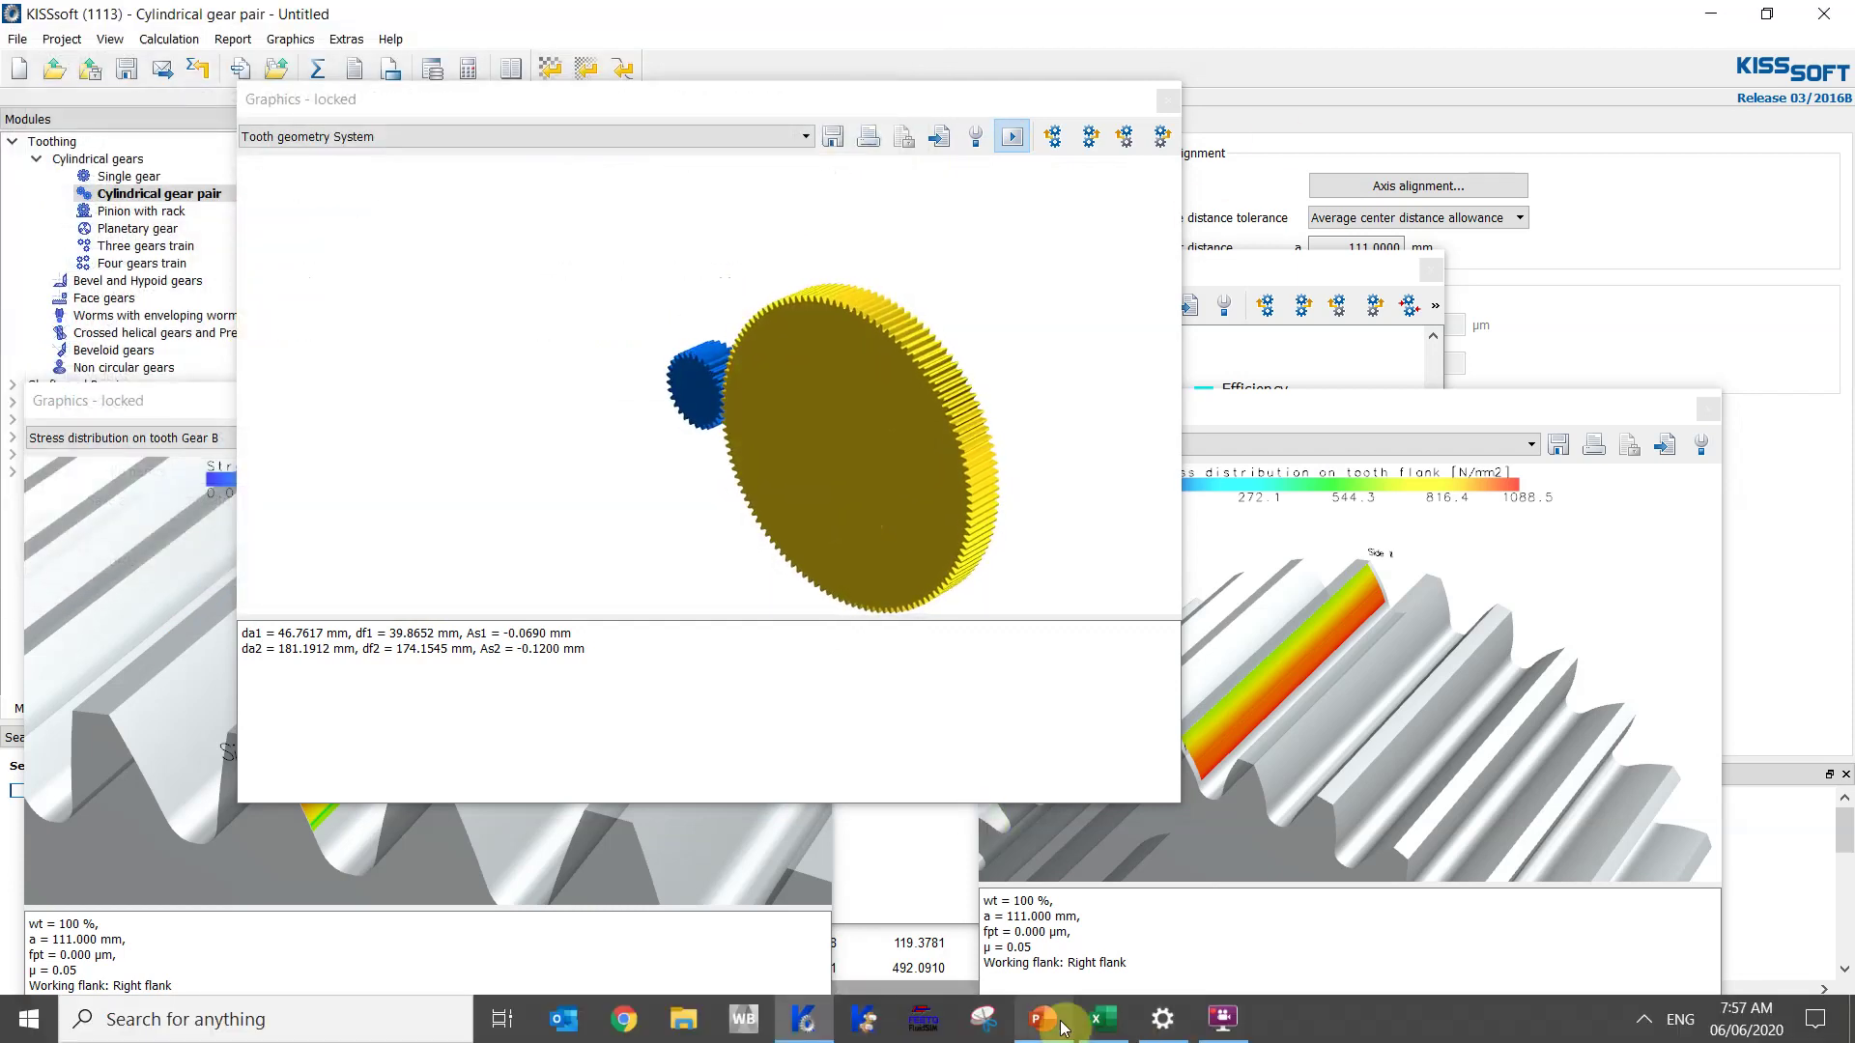
Return to the KISSsoft TUTORIAL presentation's slide 2 and select its 3D gear pair picture.
{"action": "left_click", "coordinate": [1061, 1027]}
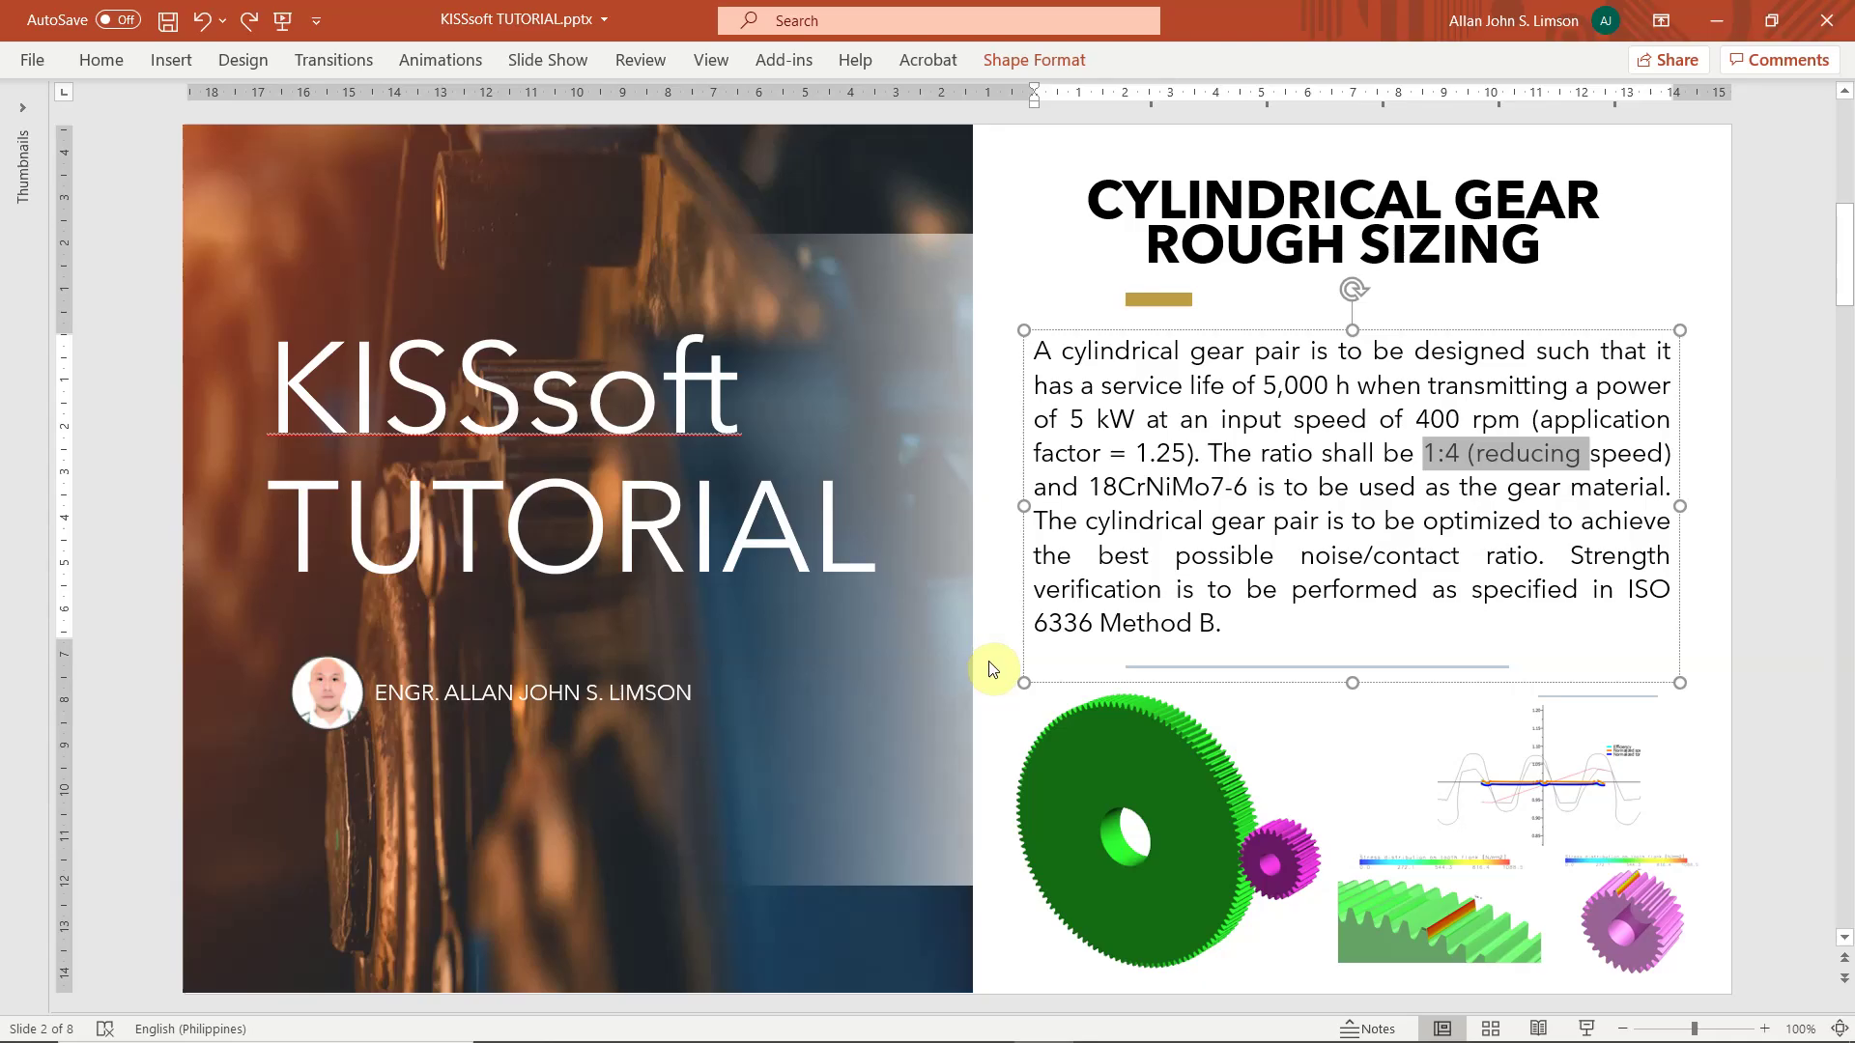
{"action": "left_click", "coordinate": [991, 666]}
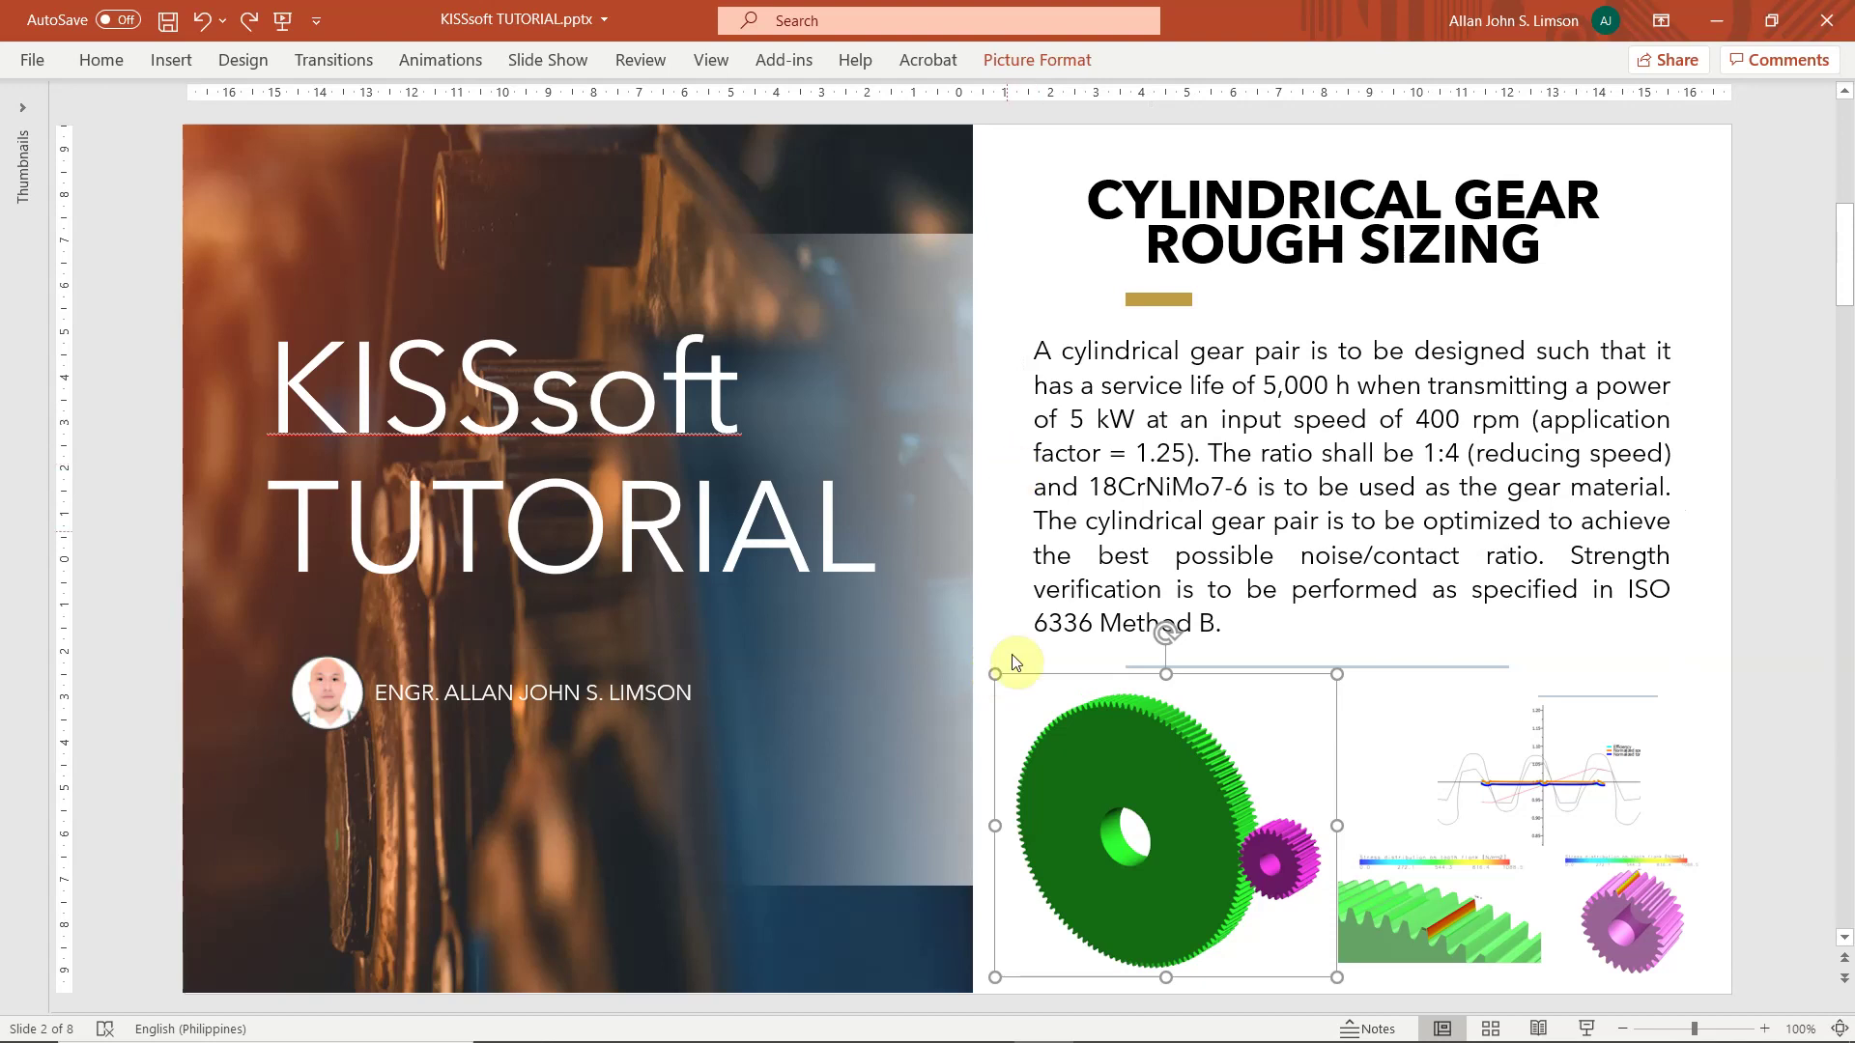